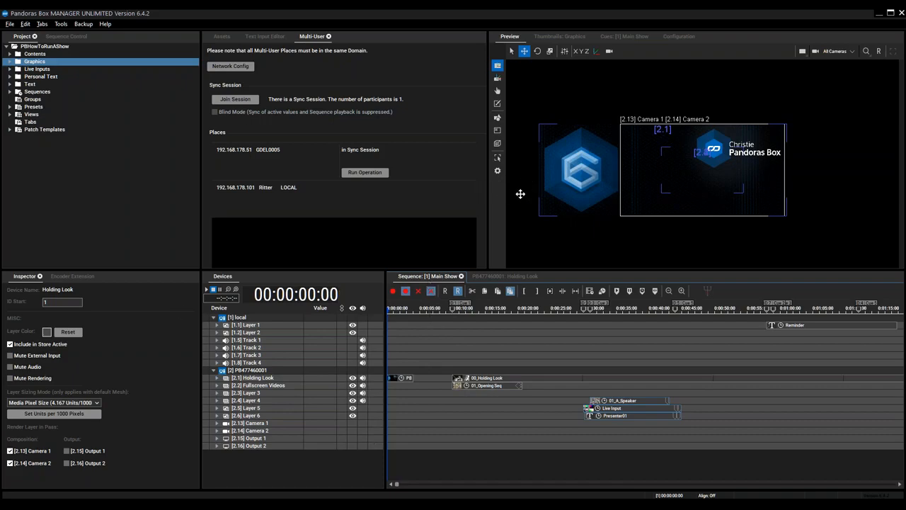
Step: Show the project's assets, collapse the local Project Assets folder and select the PB477460001 site
left_click(222, 37)
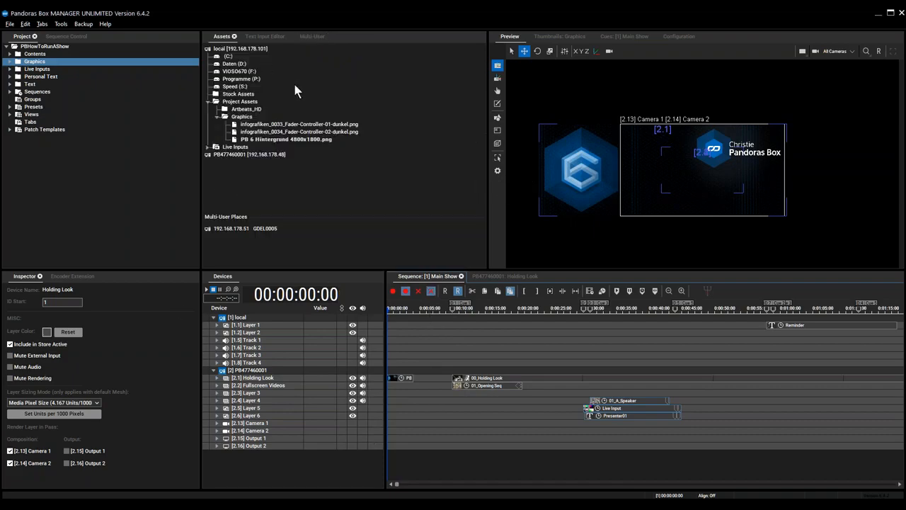
left_click(208, 101)
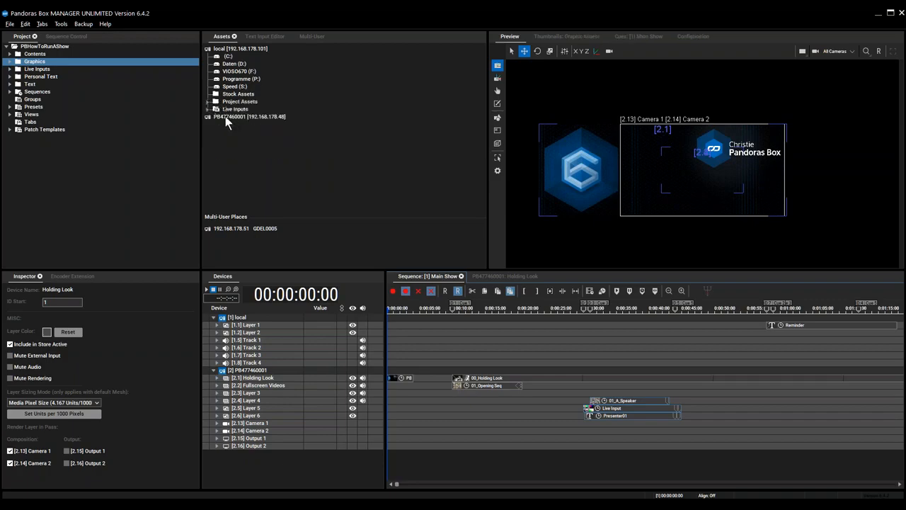
left_click(225, 116)
Step: Remove Track 1 through Track 4 from the local site's devices
left_click(246, 341)
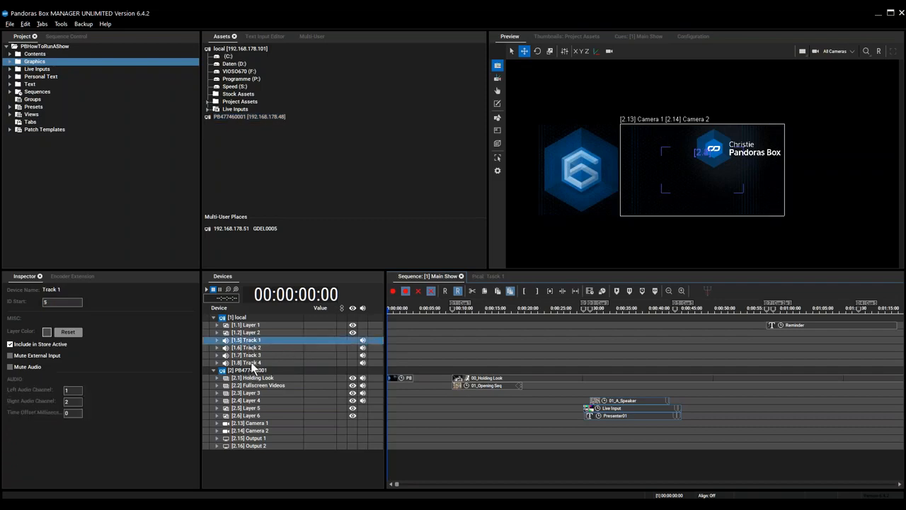
left_click(252, 362, "shift")
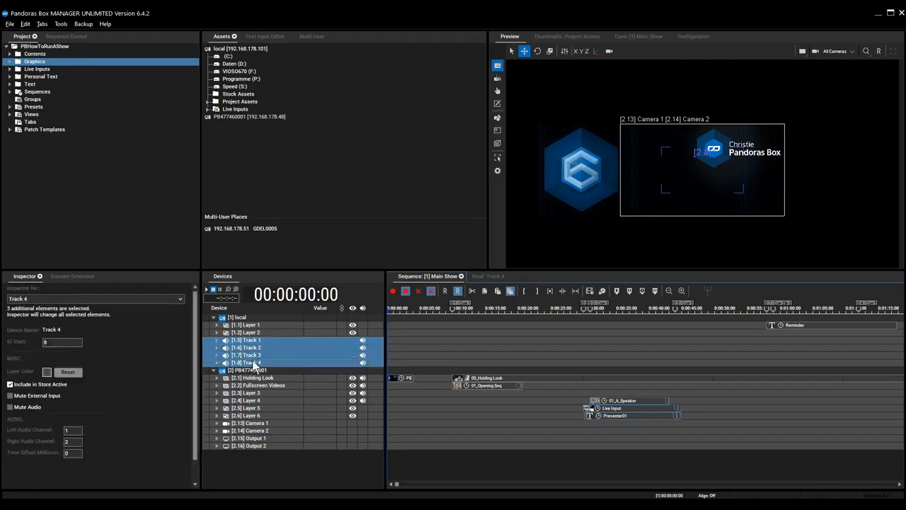
right_click(253, 356)
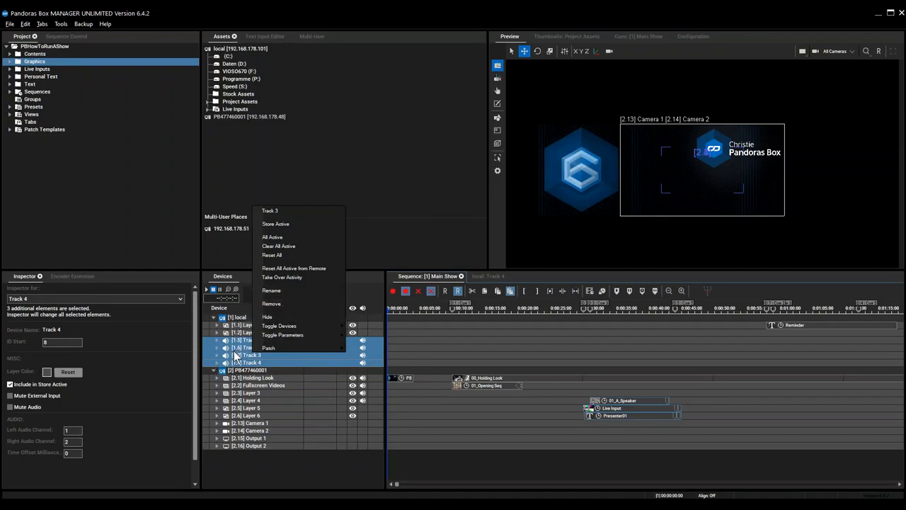
left_click(272, 304)
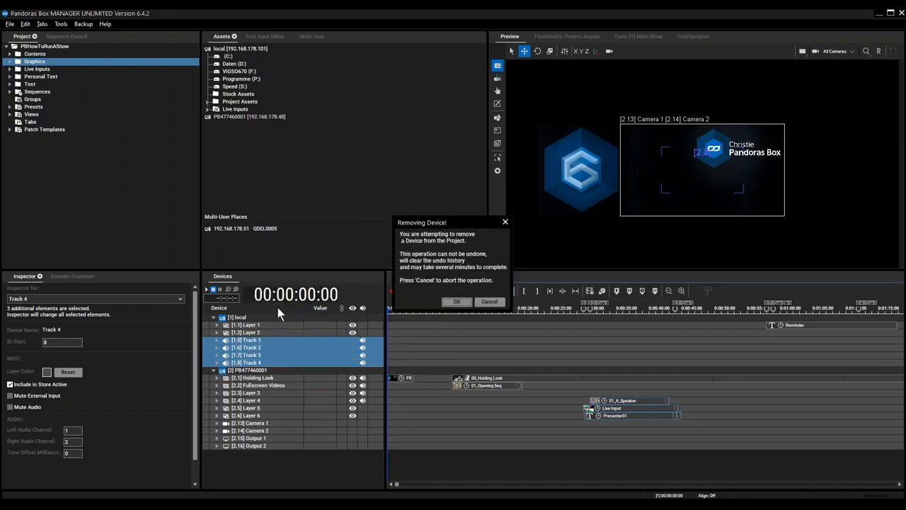
left_click(455, 302)
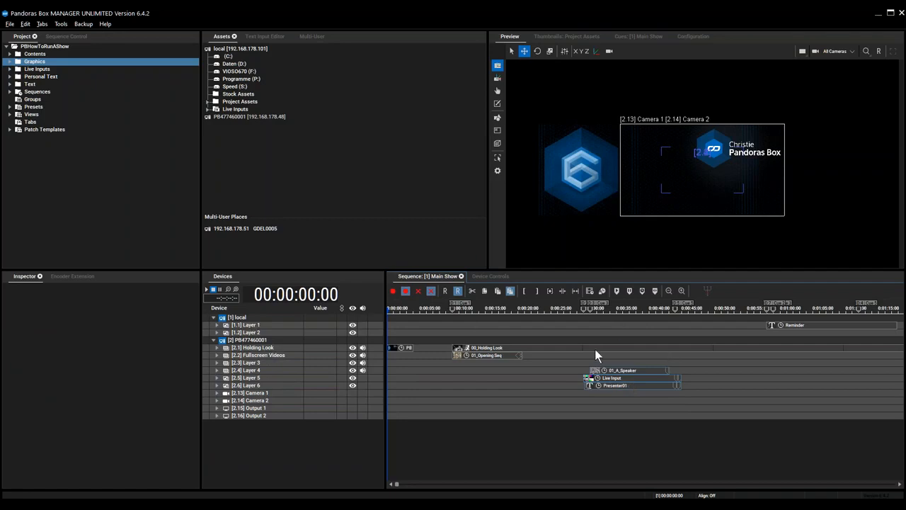
Step: Show all hidden devices of the PB477460001 site
right_click(249, 341)
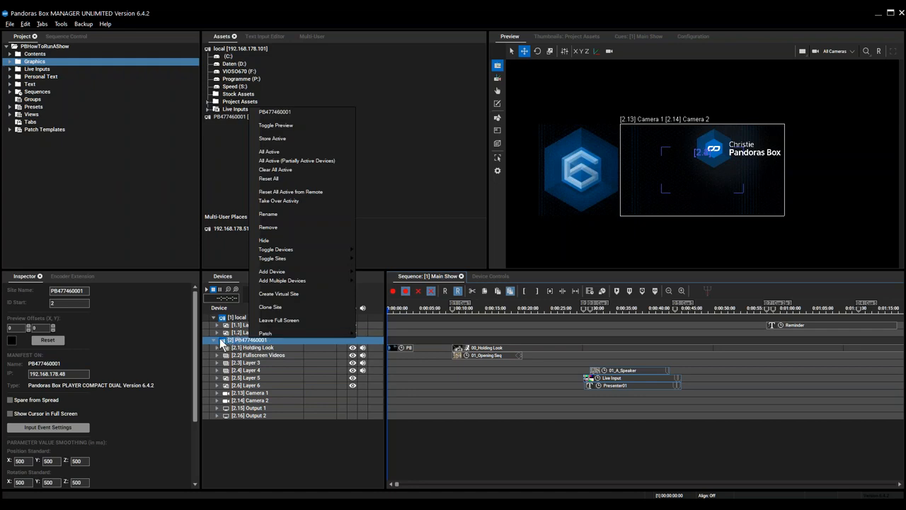
mouse_move(280, 252)
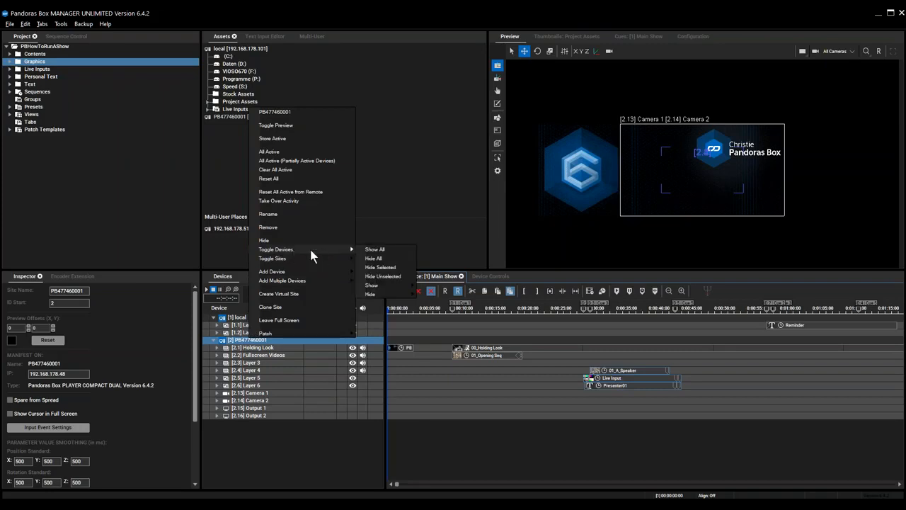
left_click(375, 250)
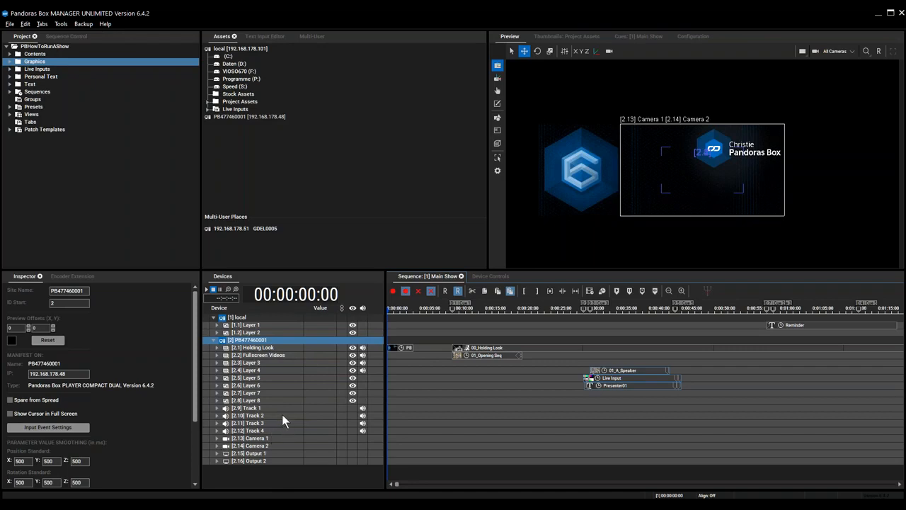
Step: Remove Track 1 through Track 4 from the PB477460001 site's devices
left_click(252, 409)
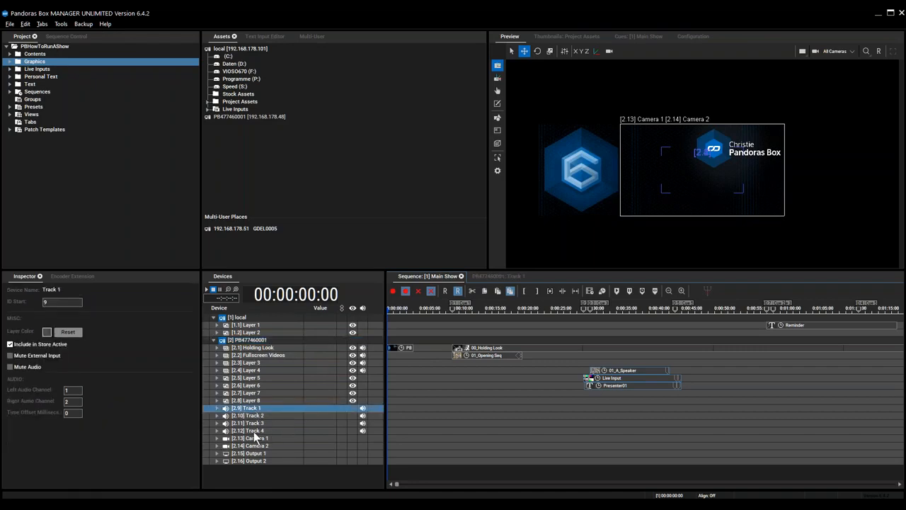
left_click(255, 431, "shift")
right_click(257, 432)
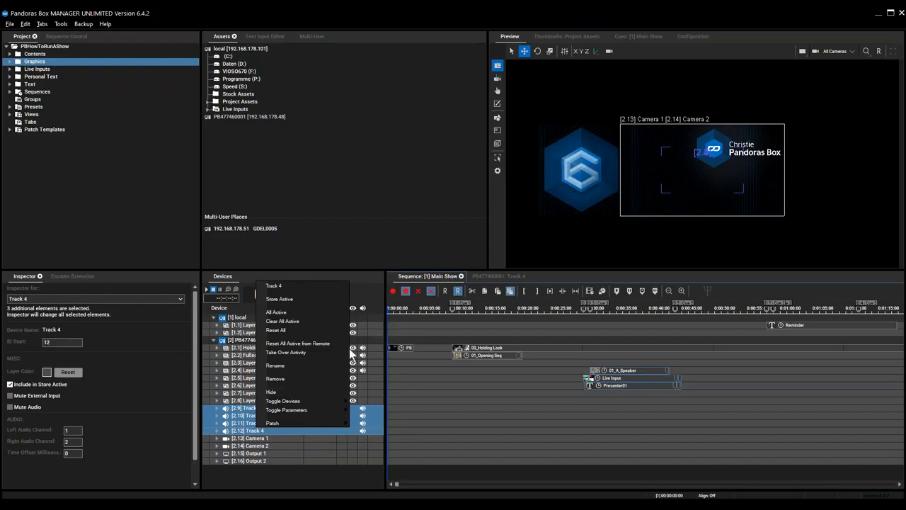
left_click(287, 378)
left_click(457, 302)
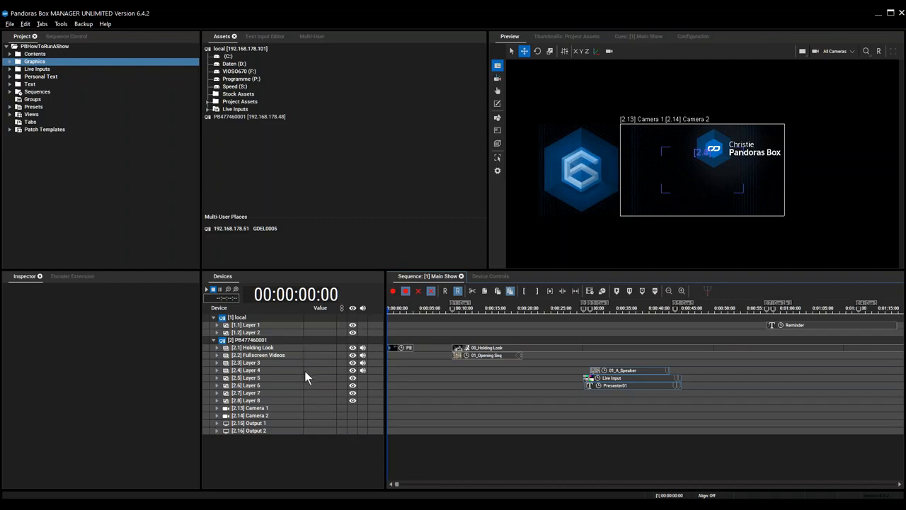
Step: Review the user-level Resources defaults in the configuration, from general and video values through text, playlist, browser and mesh import settings
left_click(690, 36)
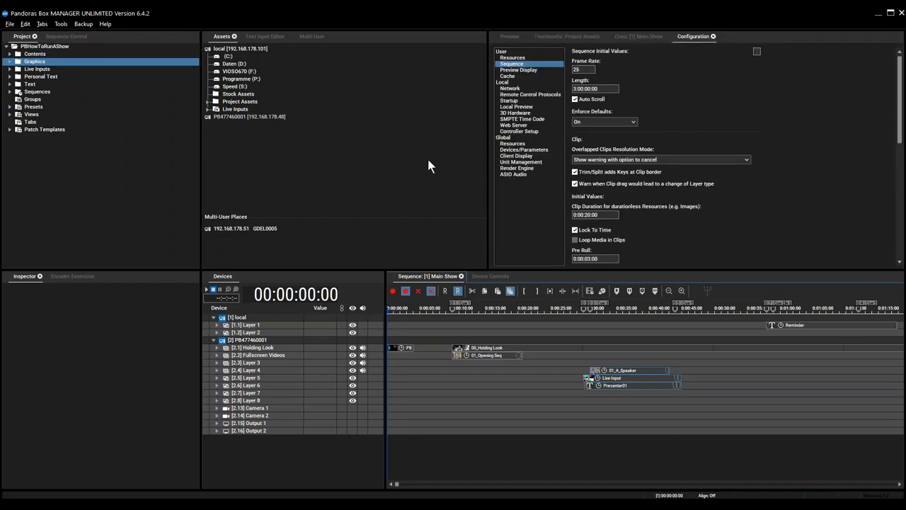
left_click(519, 57)
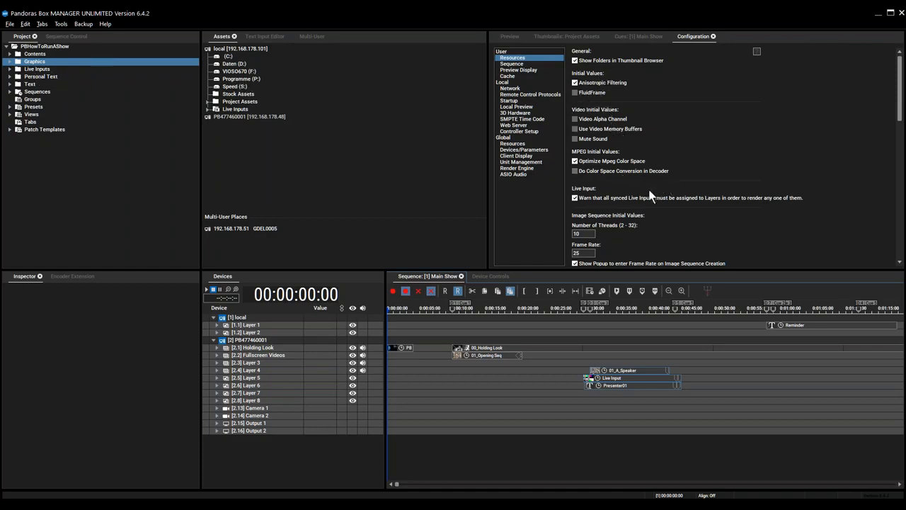
scroll(685, 217, "down", 5)
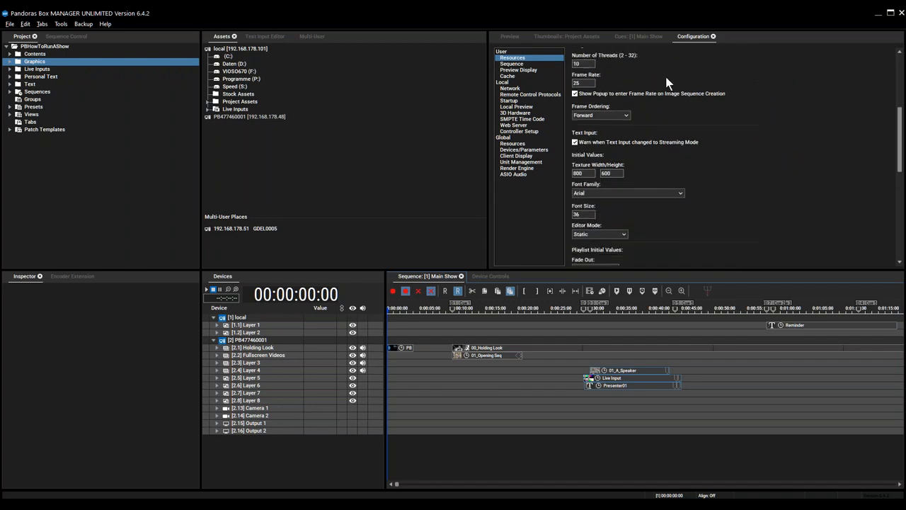
scroll(700, 154, "down", 2)
scroll(641, 225, "down", 2)
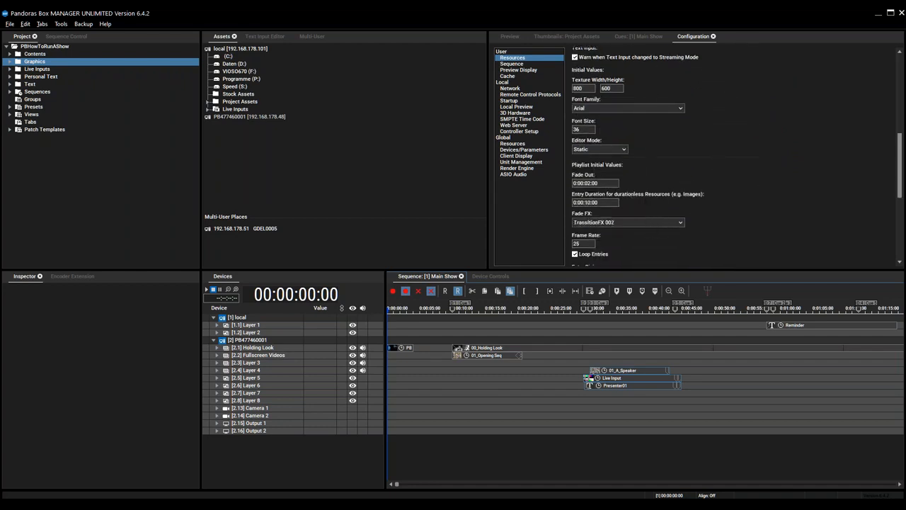
scroll(630, 233, "up", 3)
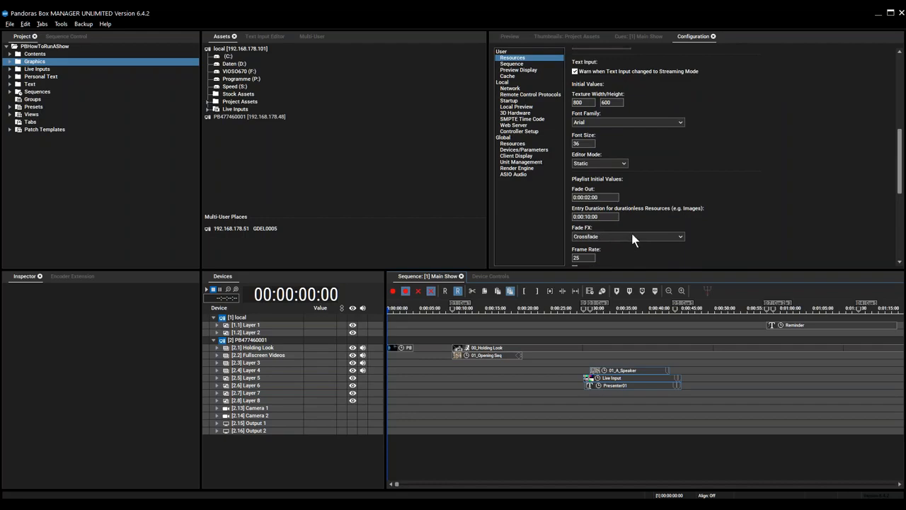
scroll(757, 230, "down", 5)
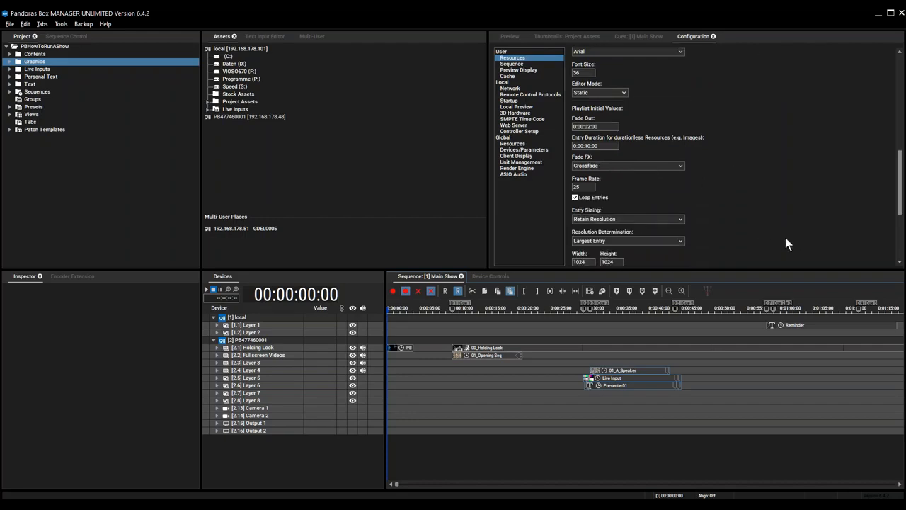
scroll(771, 227, "down", 4)
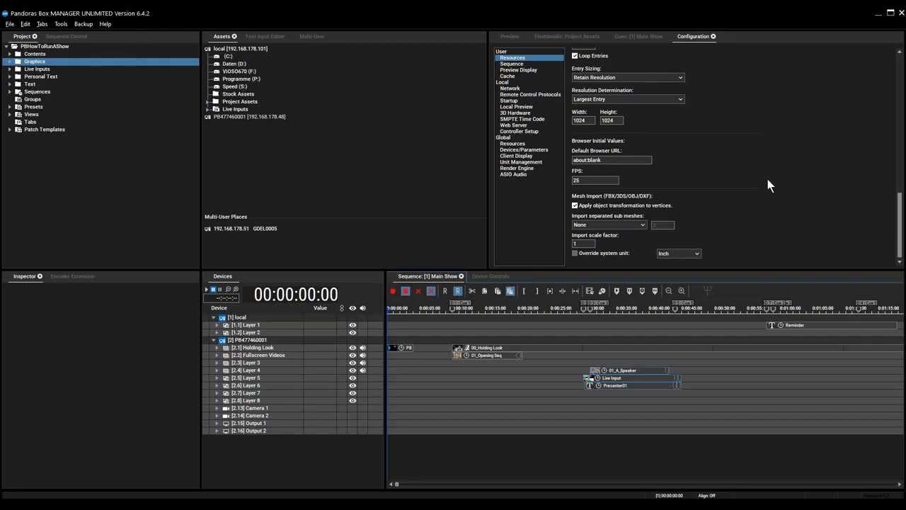
Step: Set the initial font size for text inputs to 96 in the user-level Resources configuration
scroll(768, 179, "up", 7)
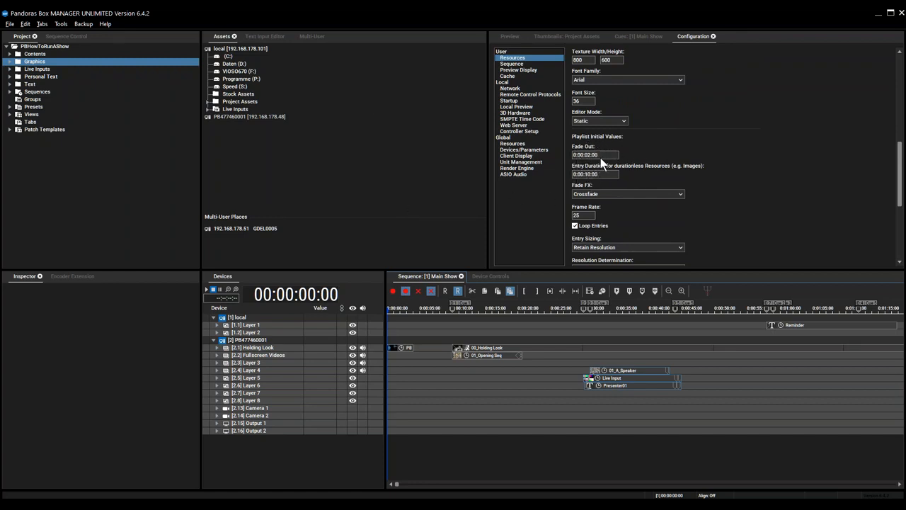
scroll(737, 143, "up", 3)
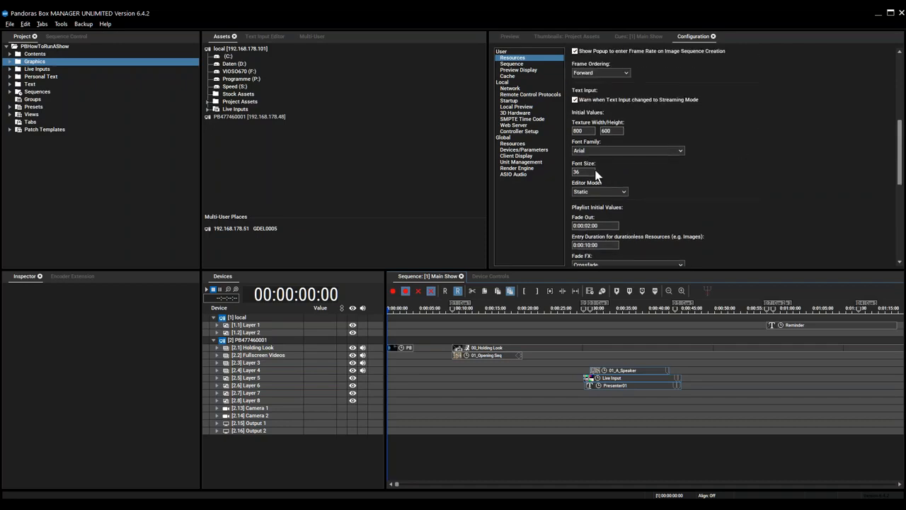
type("96")
key("Return")
right_click(36, 47)
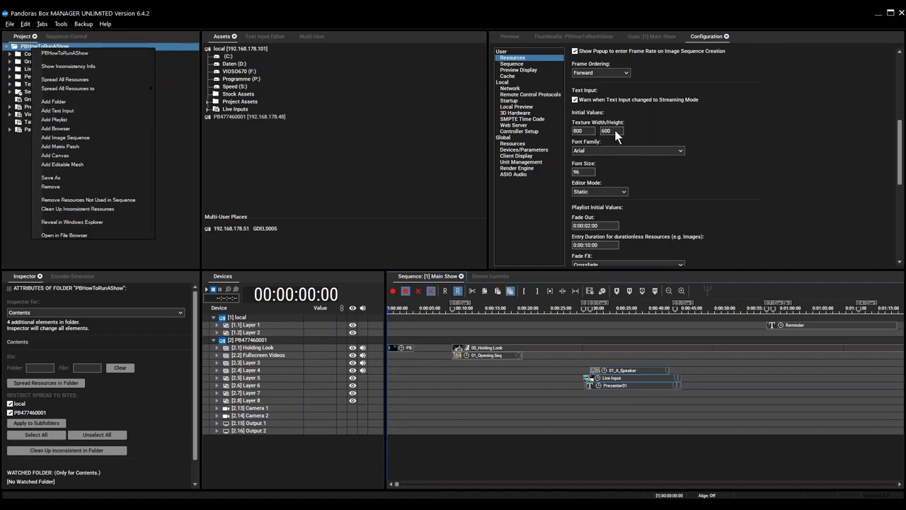
left_click(715, 133)
scroll(705, 131, "up", 4)
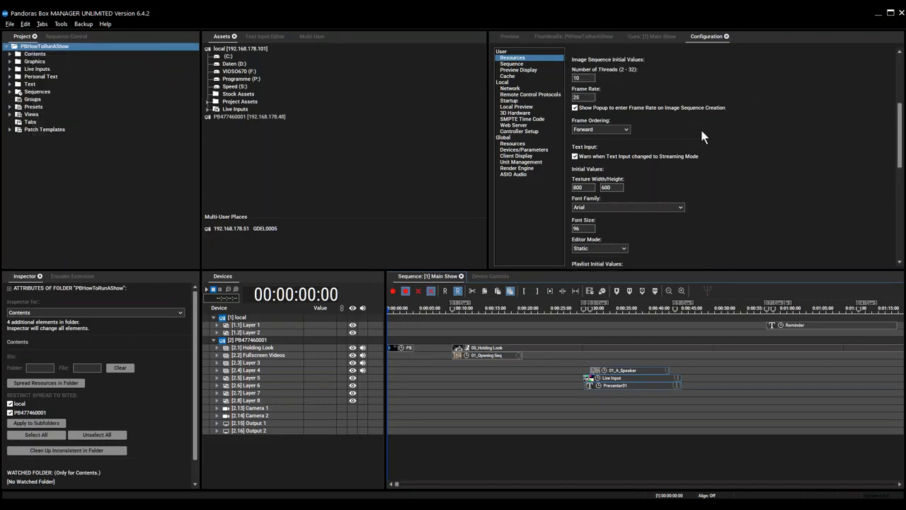
Step: Compare the user-level sequence defaults, such as frame rate and length, with the properties of the Main Show sequence
left_click(512, 64)
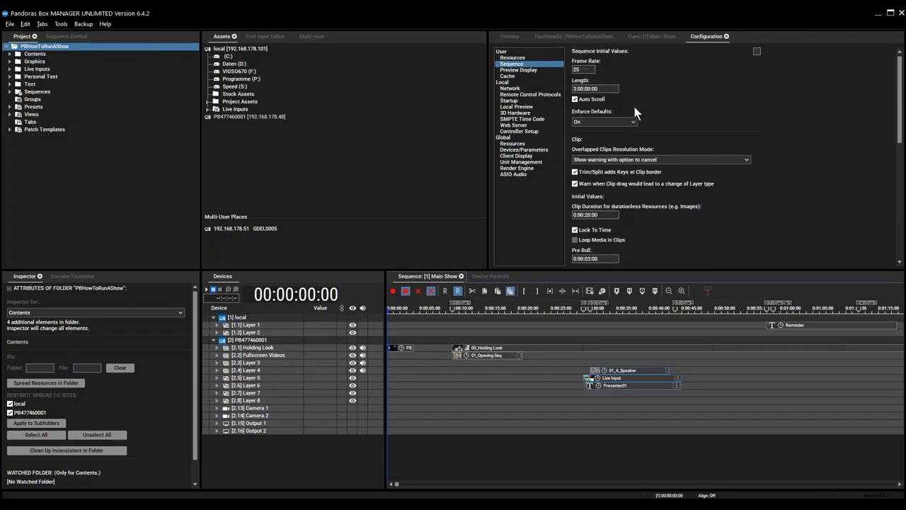
double_click(578, 69)
left_click(10, 91)
left_click(38, 98)
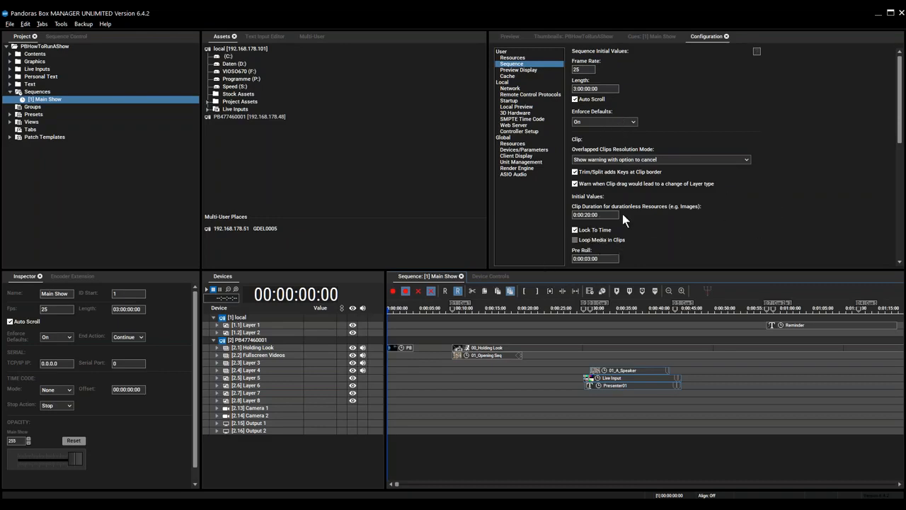
Step: Toggle the Loop Media in Clips default on and off, and compare loop and pre-roll settings on the Presenter01 and 01_Opening Seq clips
left_click(579, 239)
left_click(579, 239)
scroll(691, 230, "down", 2)
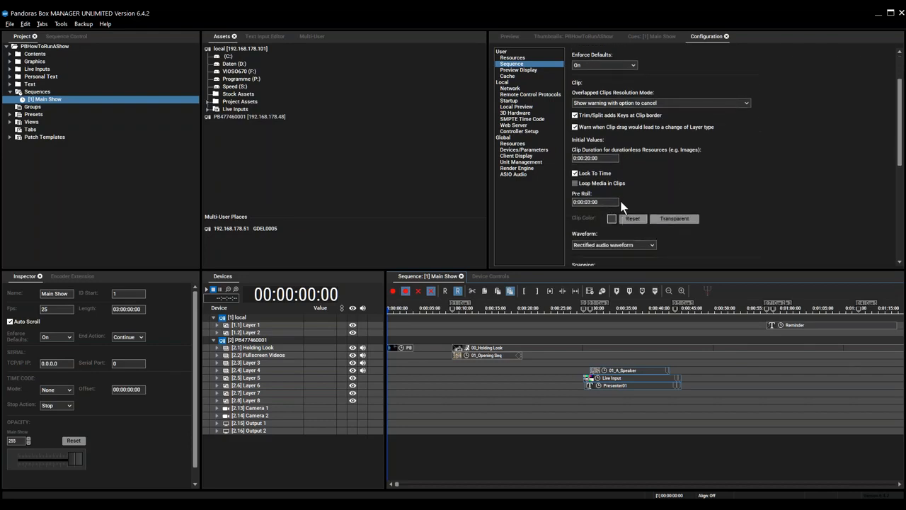
left_click(627, 386)
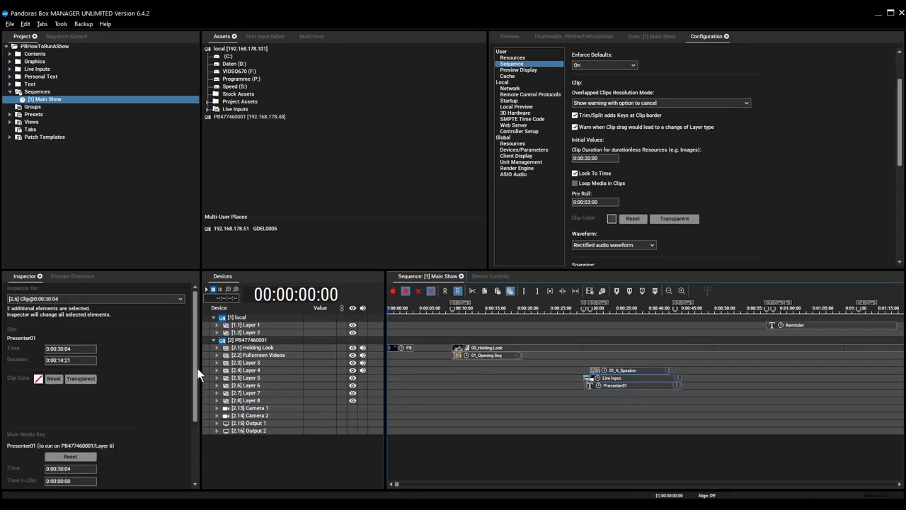
left_click_drag(194, 379, 196, 414)
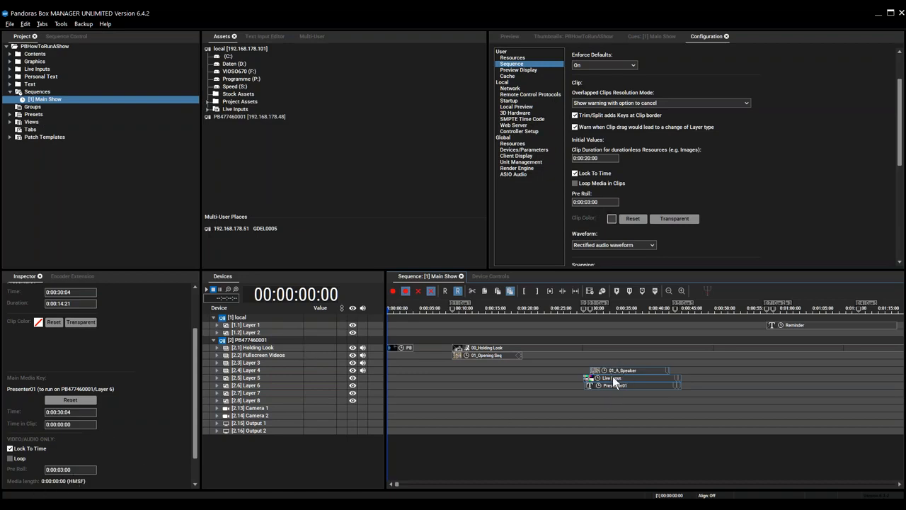
left_click(494, 355)
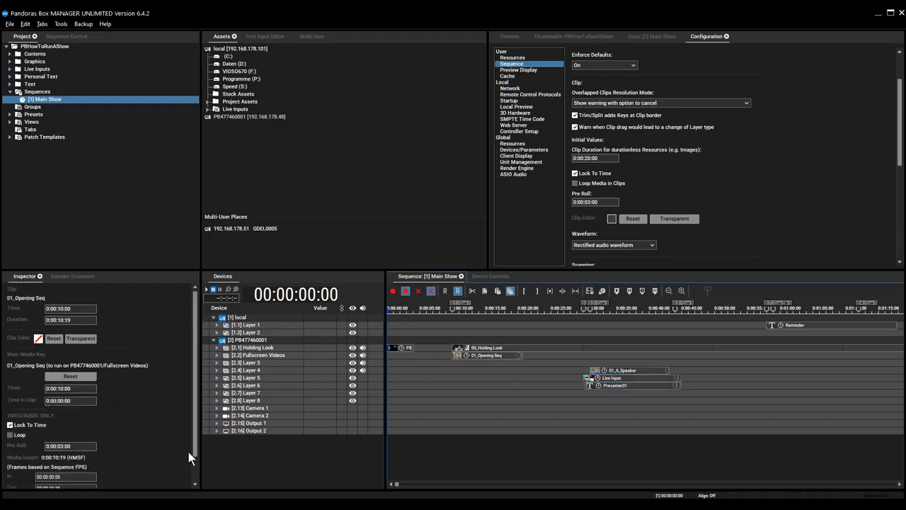
scroll(194, 452, "down", 1)
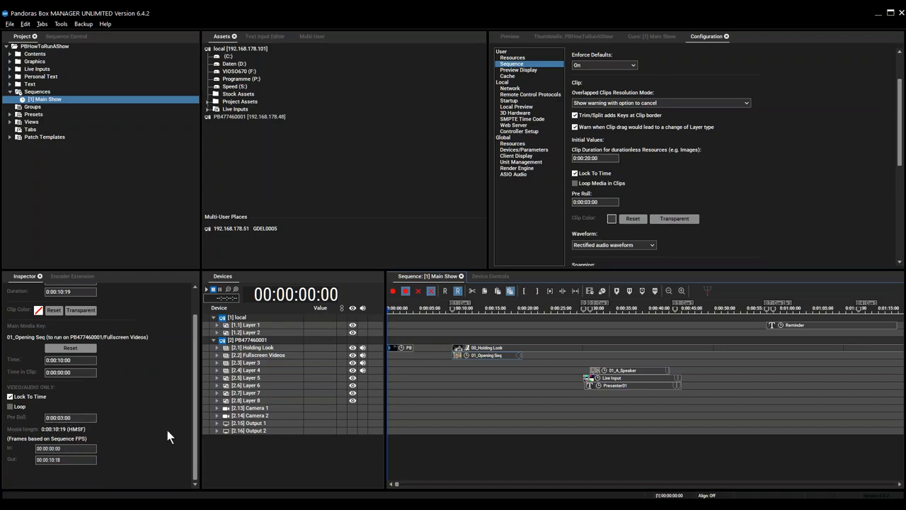
Step: Review the global Resources settings alongside the Contents folder's attributes, and open the global Unit Management settings
left_click(515, 144)
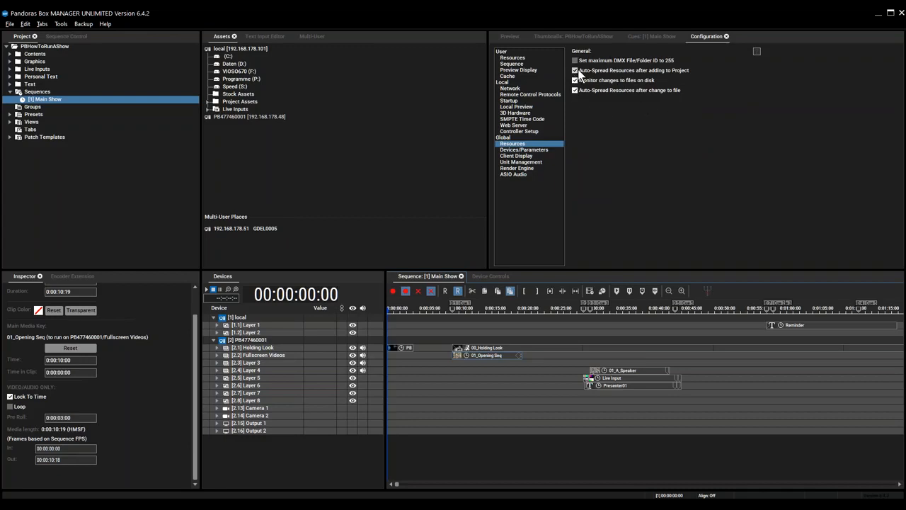
left_click(10, 54)
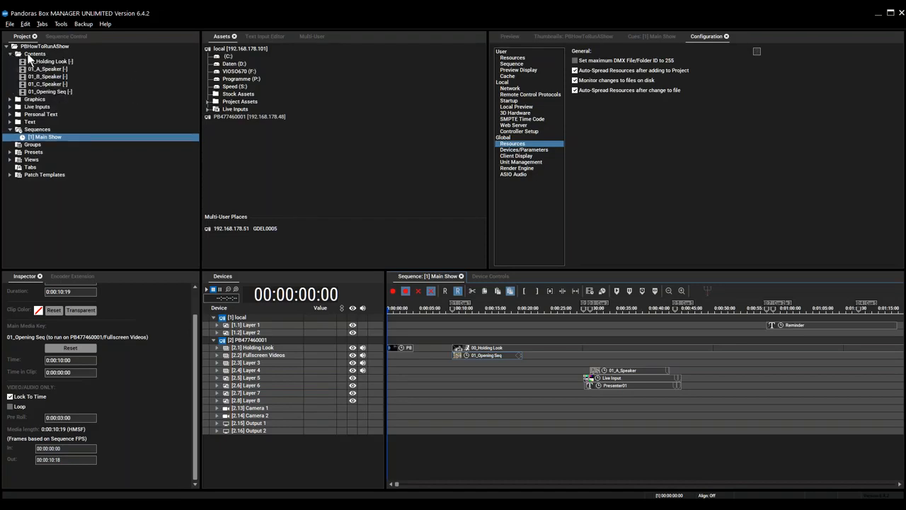
left_click(32, 55)
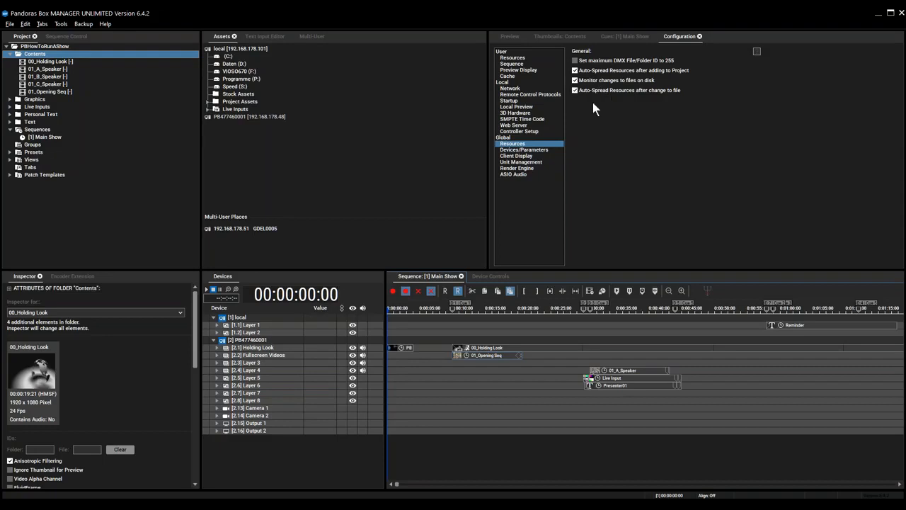
left_click(519, 161)
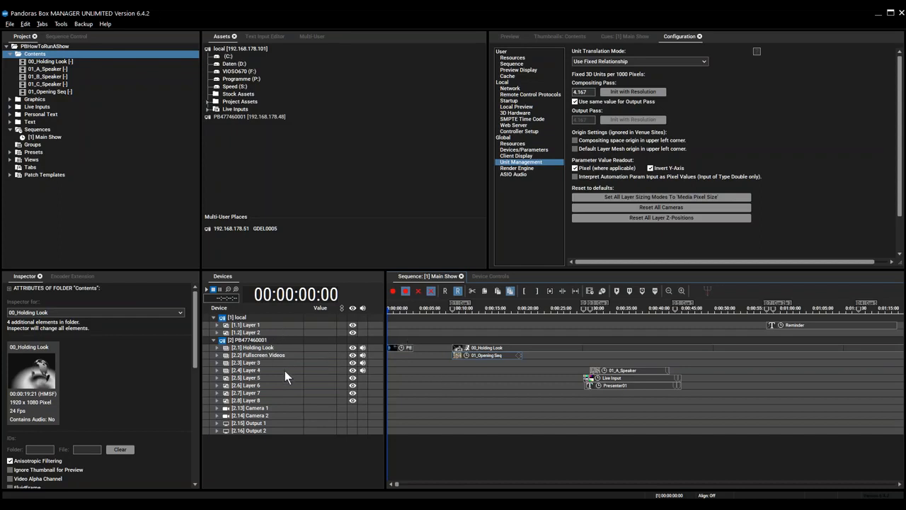
Step: Review the global Render Engine settings of the PB477460001 site, including its detected display resolution and output assignment
left_click(523, 169)
left_click(636, 60)
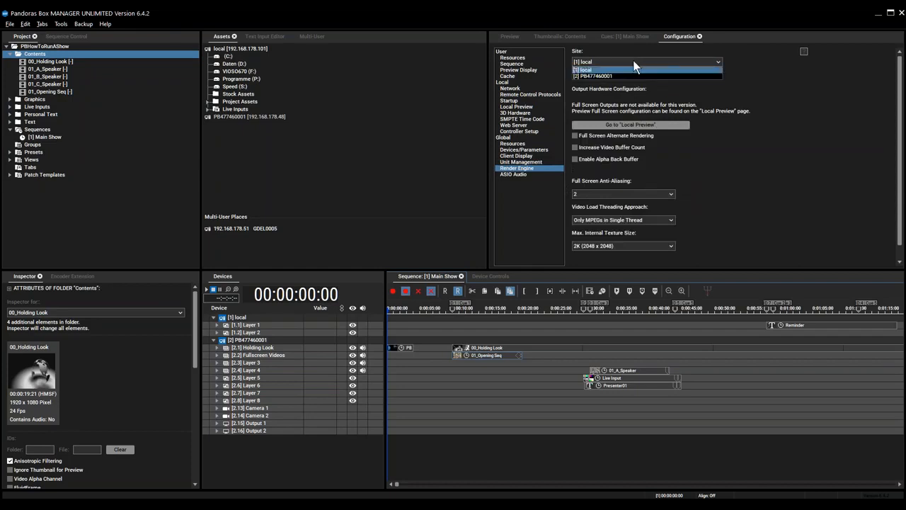
left_click(607, 77)
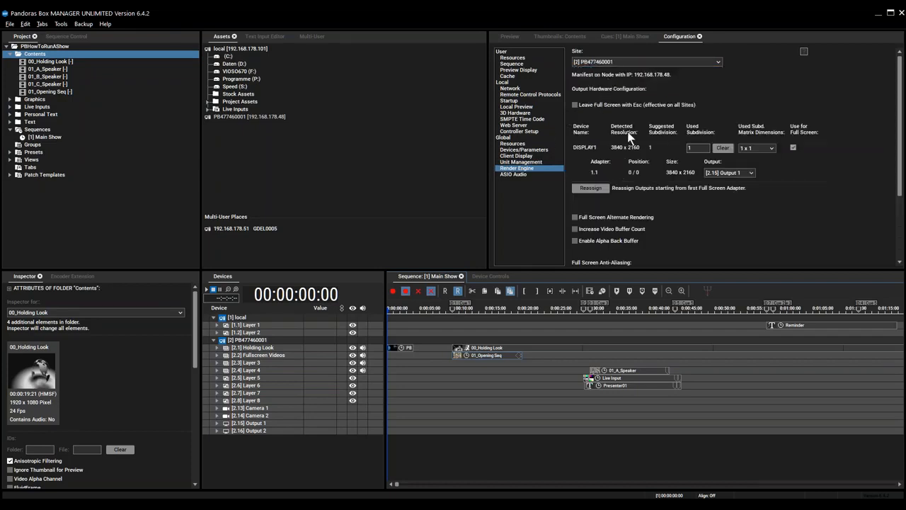
left_click(630, 61)
key("Return")
Step: Initialize the compositing pass unit relationship from the 3840 x 2160 resolution in Unit Management, and return to the user-level Resources settings
left_click(531, 162)
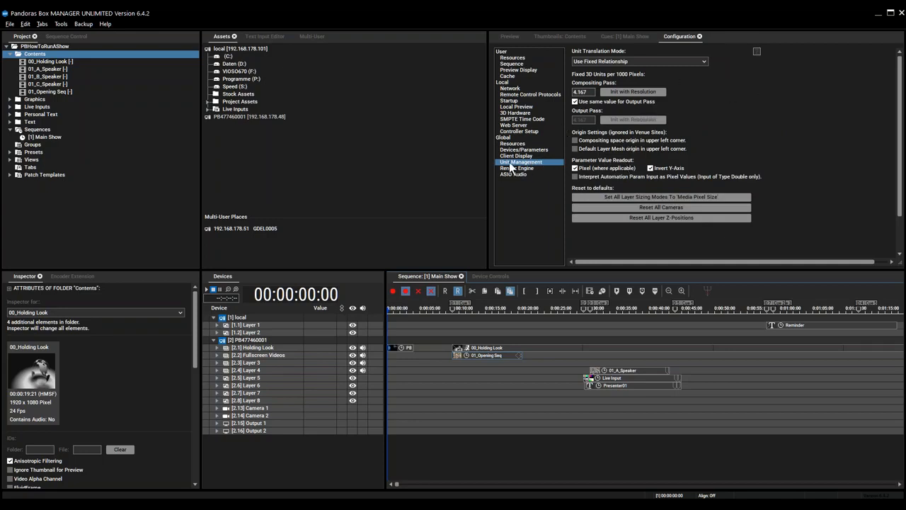
left_click(630, 90)
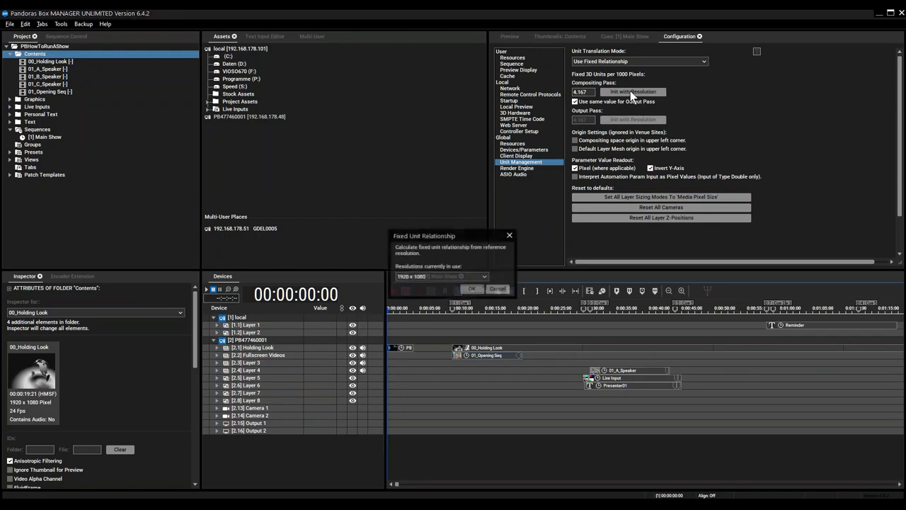
left_click(485, 277)
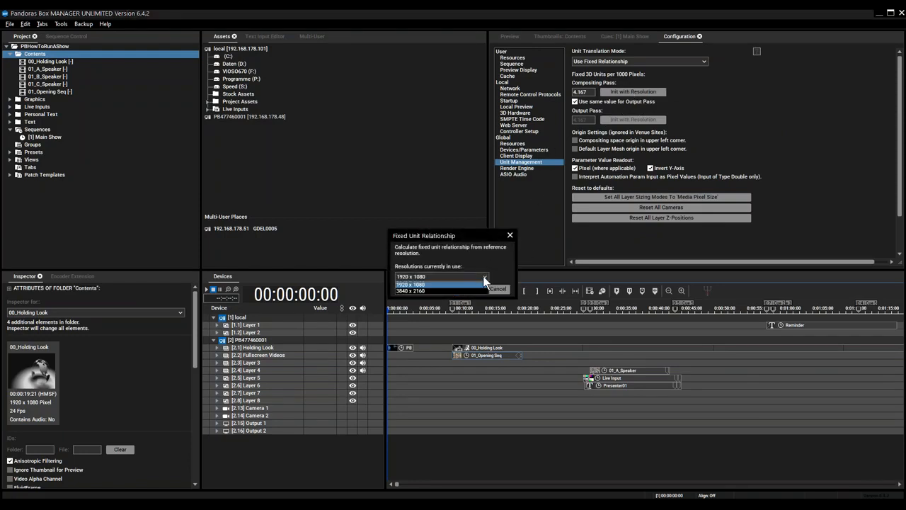
left_click(434, 290)
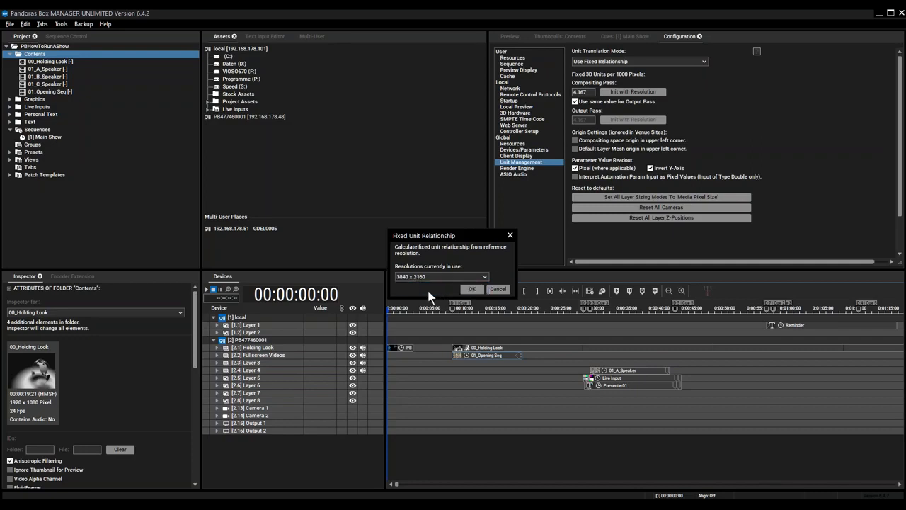
left_click(472, 290)
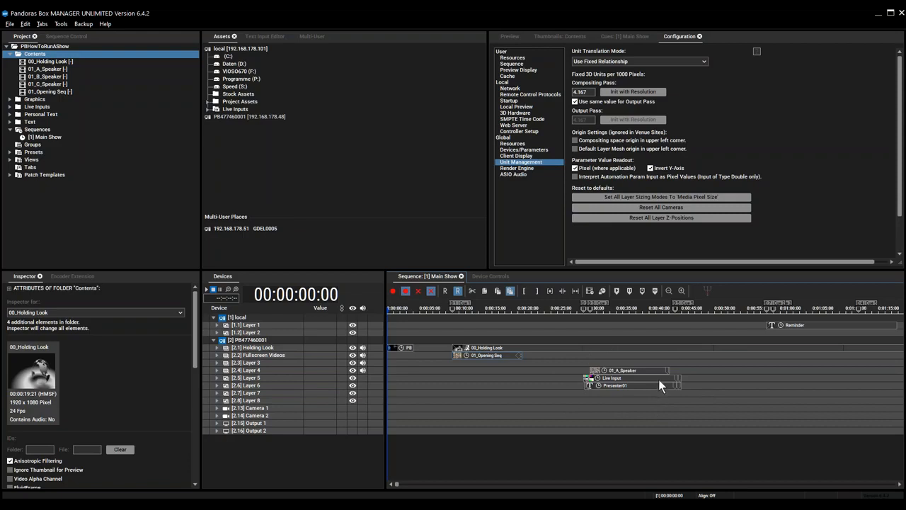
left_click(516, 58)
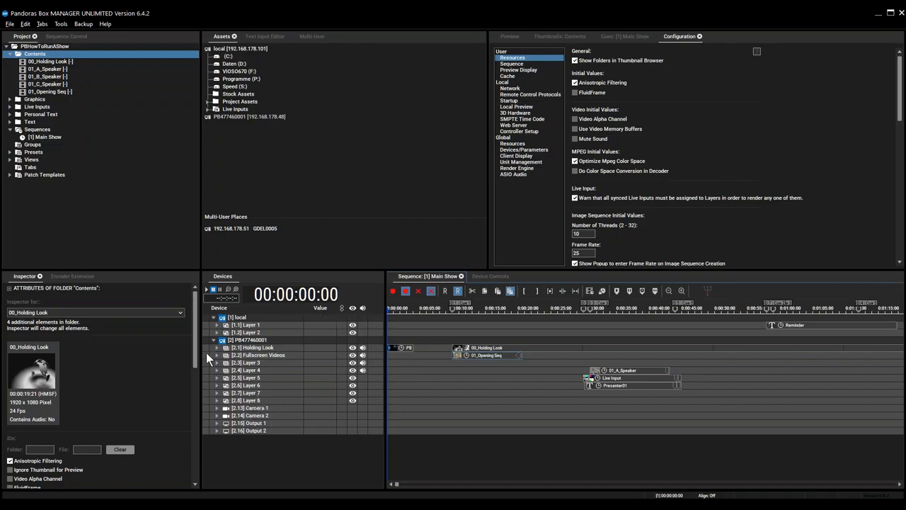
Step: Begin saving the project under a new name and examine the PBHowToRunAShow project folder and its assets subfolder
left_click(9, 24)
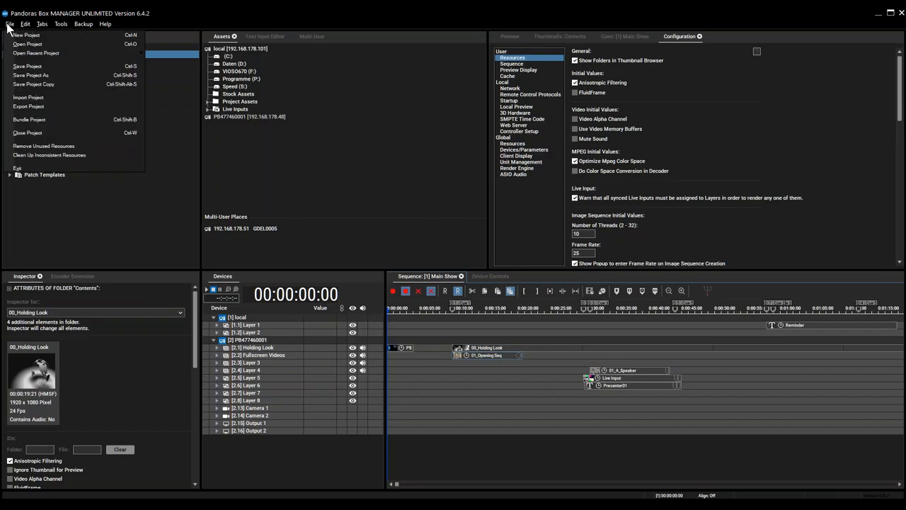
left_click(58, 75)
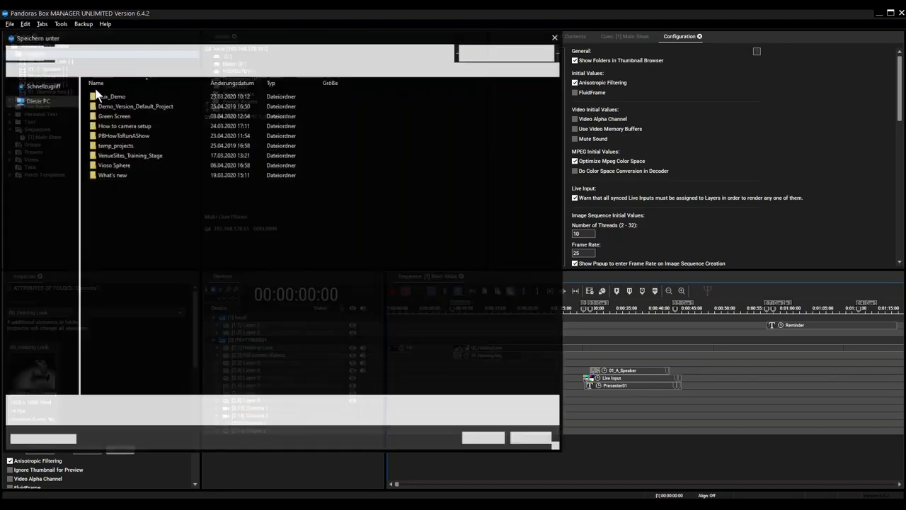
left_click_drag(100, 35, 284, 62)
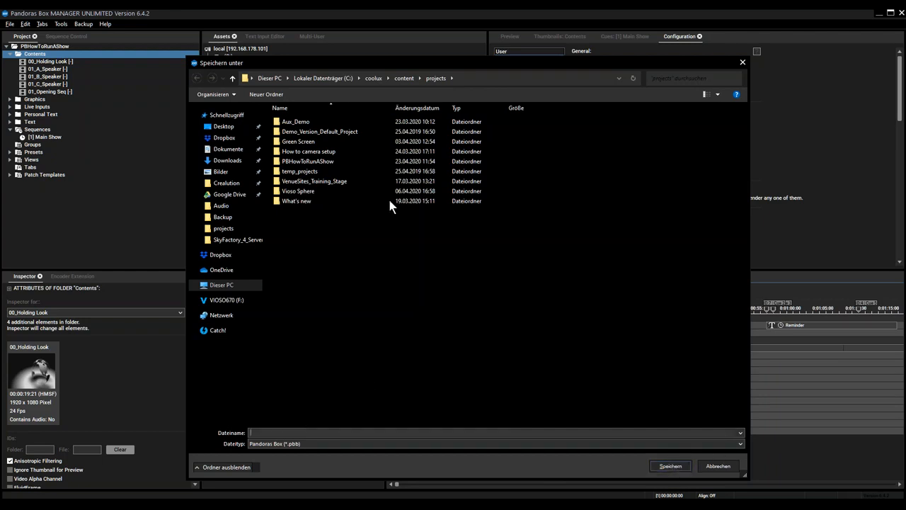
left_click(332, 162)
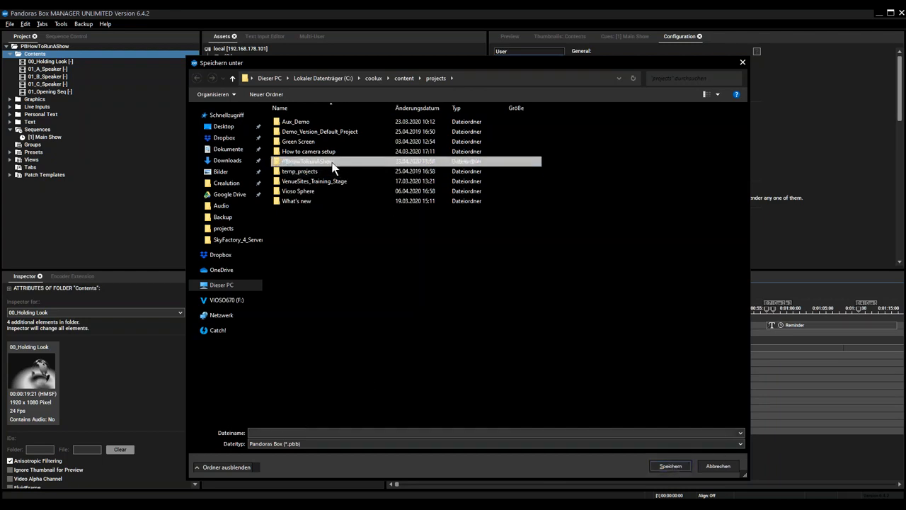
double_click(304, 162)
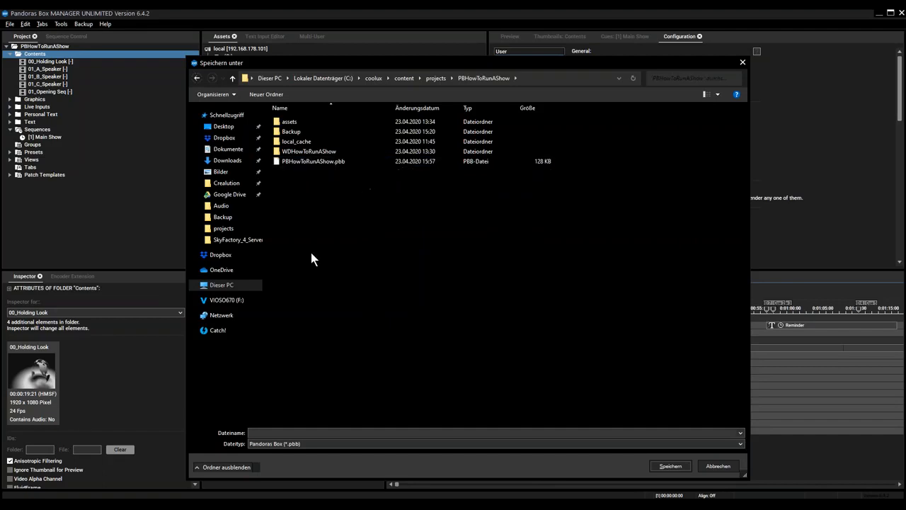
left_click(300, 163)
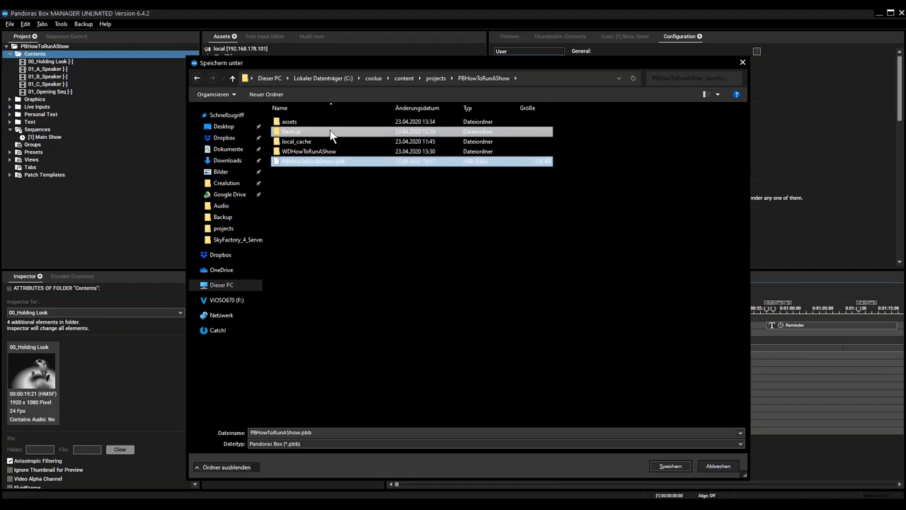
double_click(295, 123)
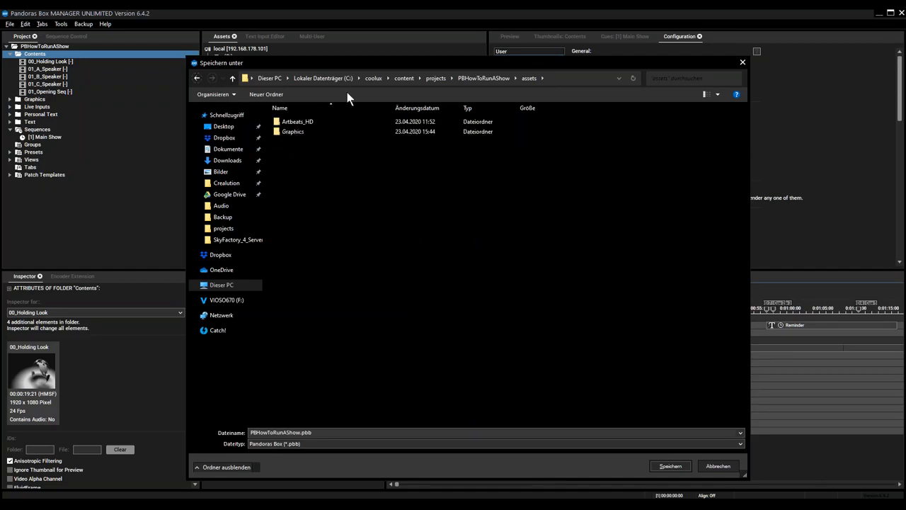
Step: Return to the PBHowToRunAShow folder, pick the existing PBHowToRunAShow.pbb file, and cancel saving the project under a new name
left_click_drag(308, 62, 495, 30)
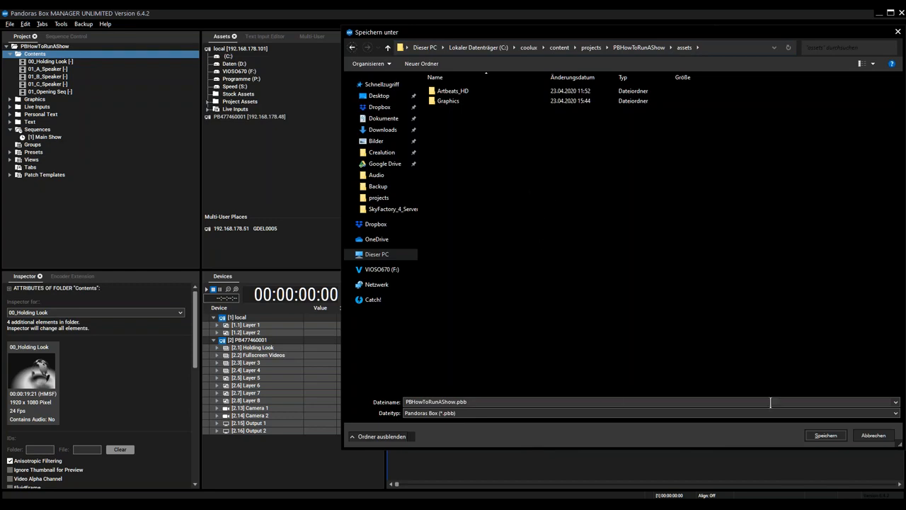
left_click_drag(712, 32, 507, 45)
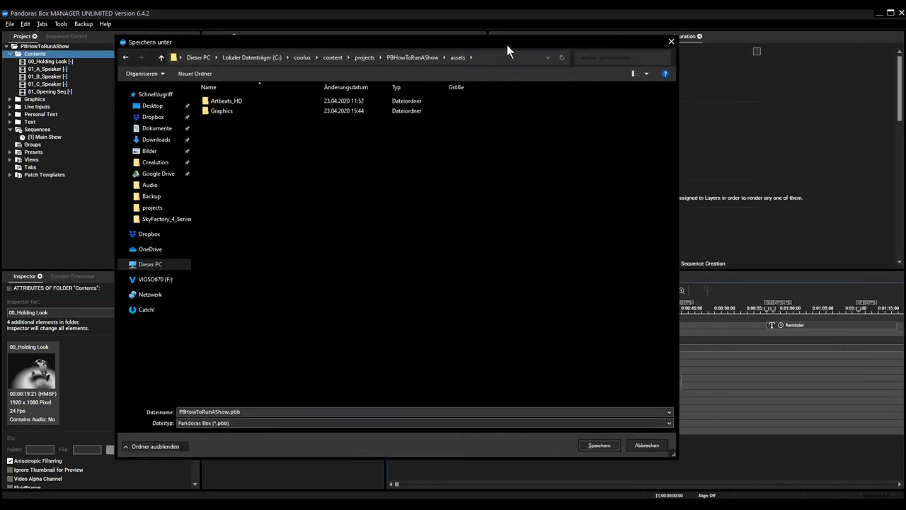
left_click(365, 58)
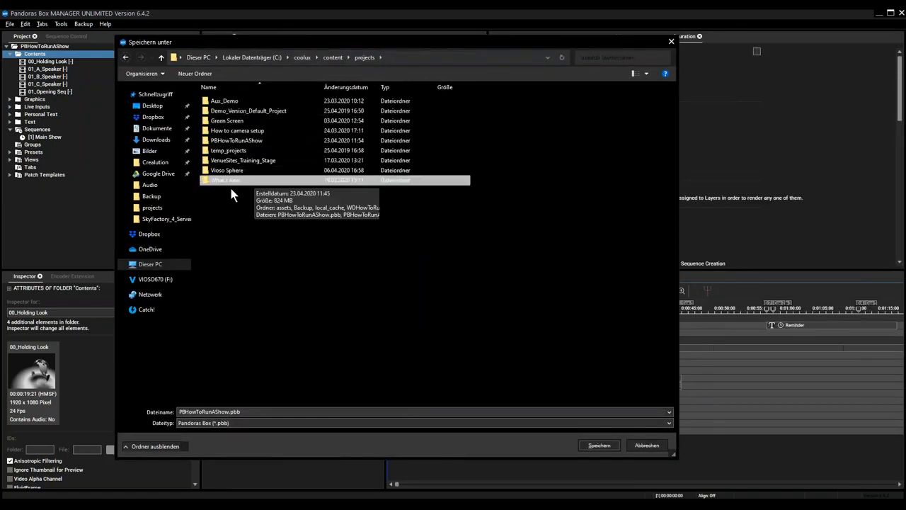
double_click(238, 144)
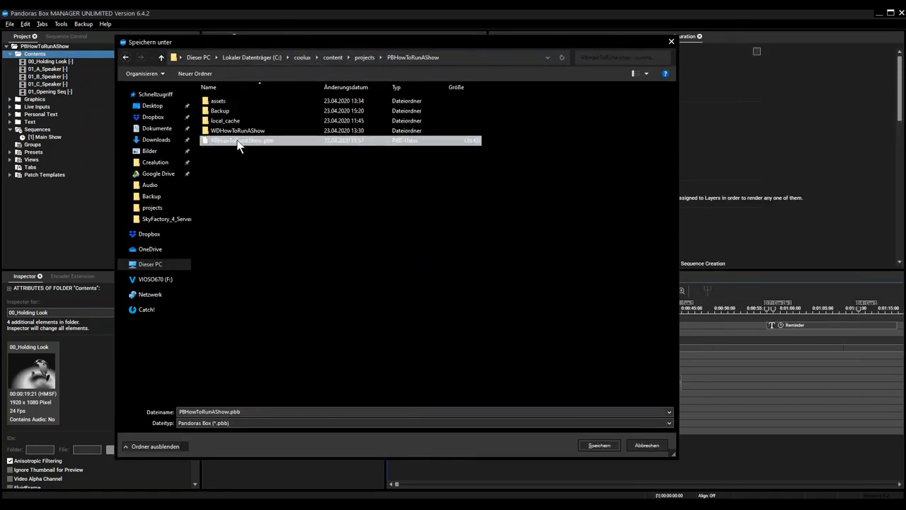
left_click(221, 146)
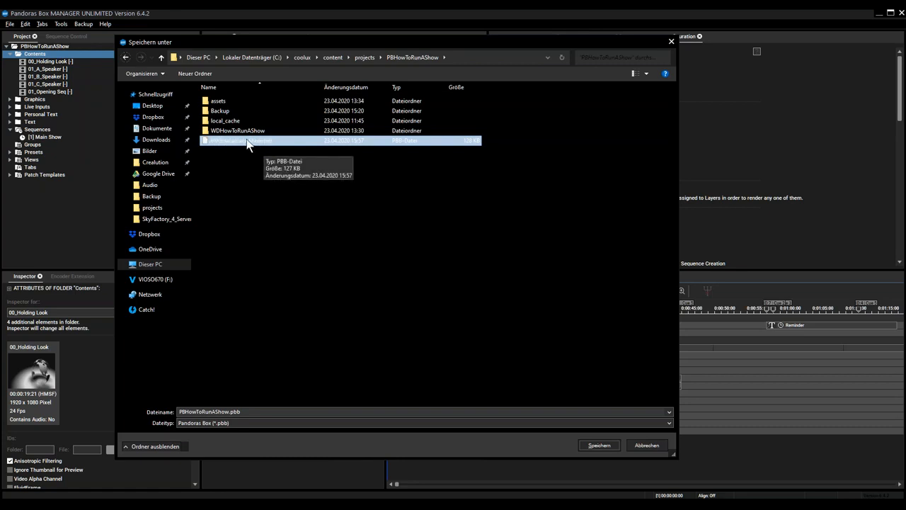
left_click(649, 443)
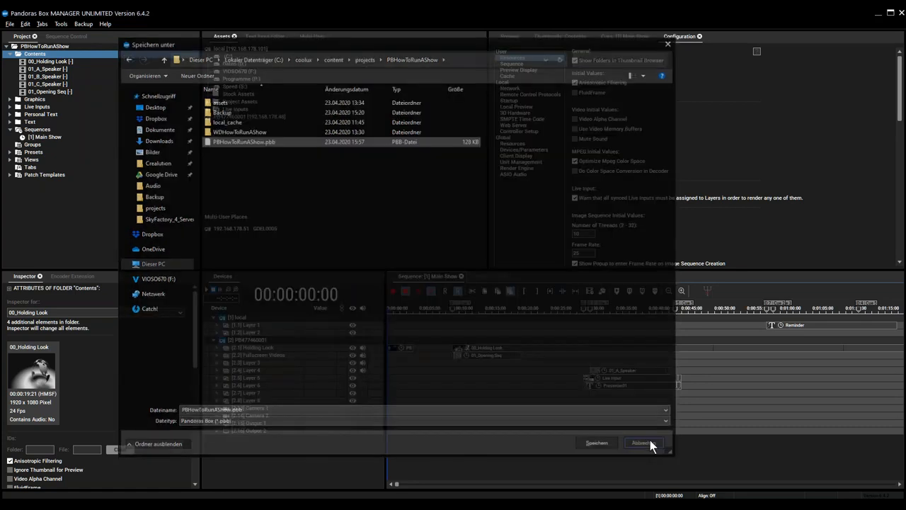
Step: Begin saving a project copy and compare the contents of the How to camera setup and PBHowToRunAShow project folders
left_click(10, 25)
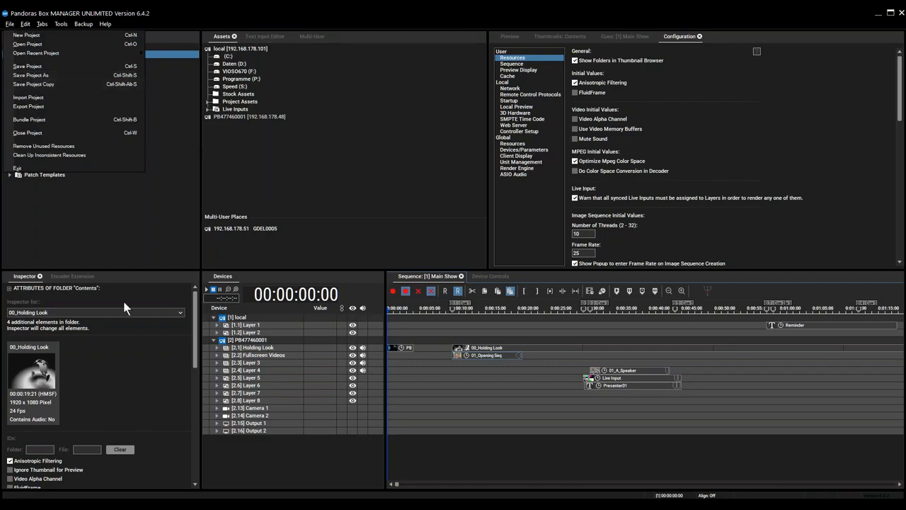
left_click(39, 85)
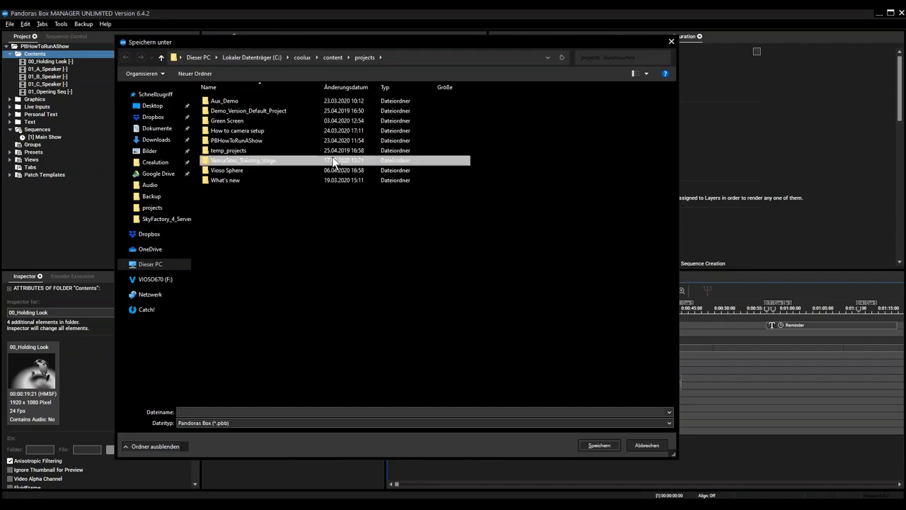
double_click(240, 131)
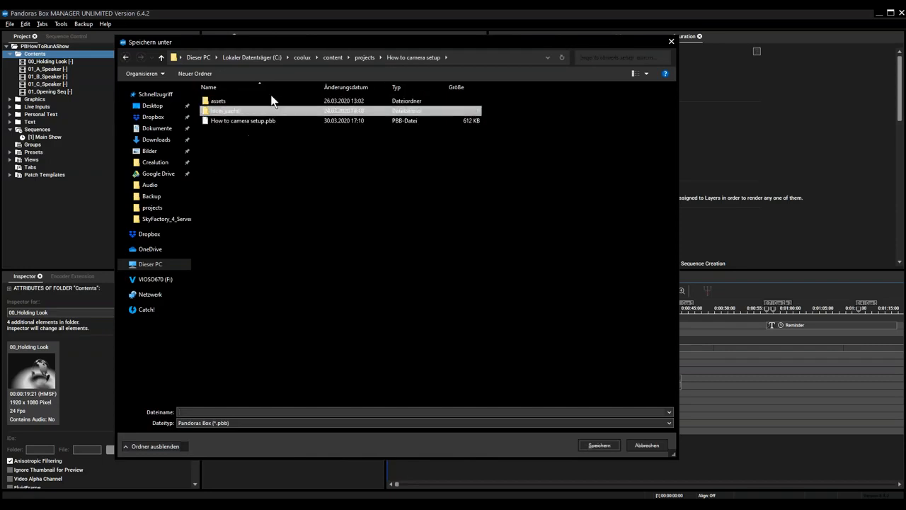
left_click(375, 58)
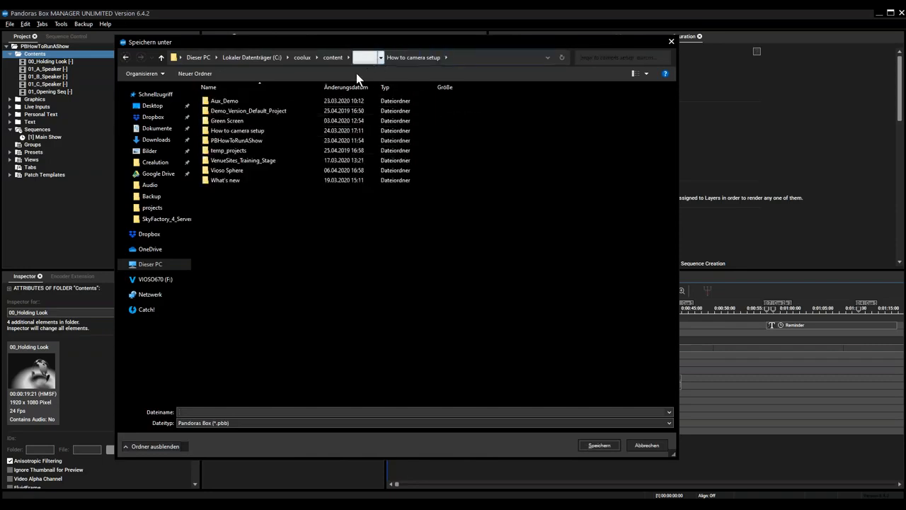
double_click(246, 141)
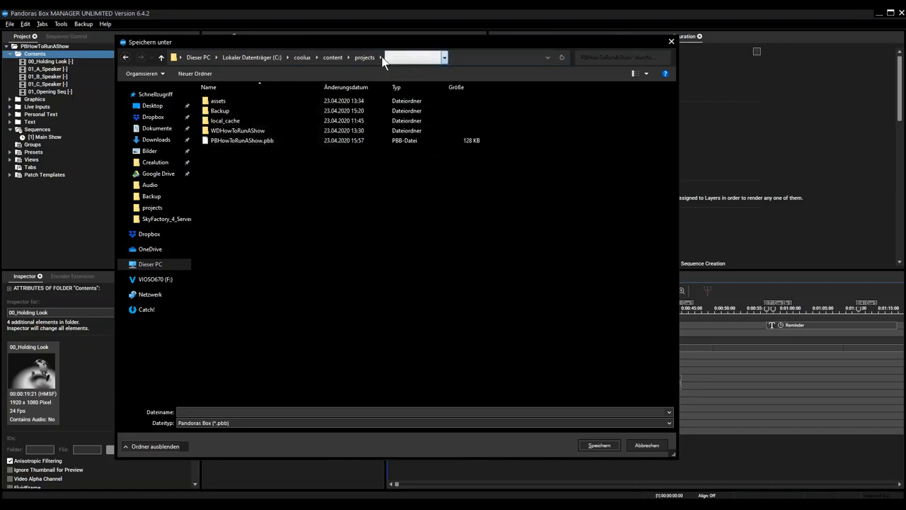
double_click(227, 113)
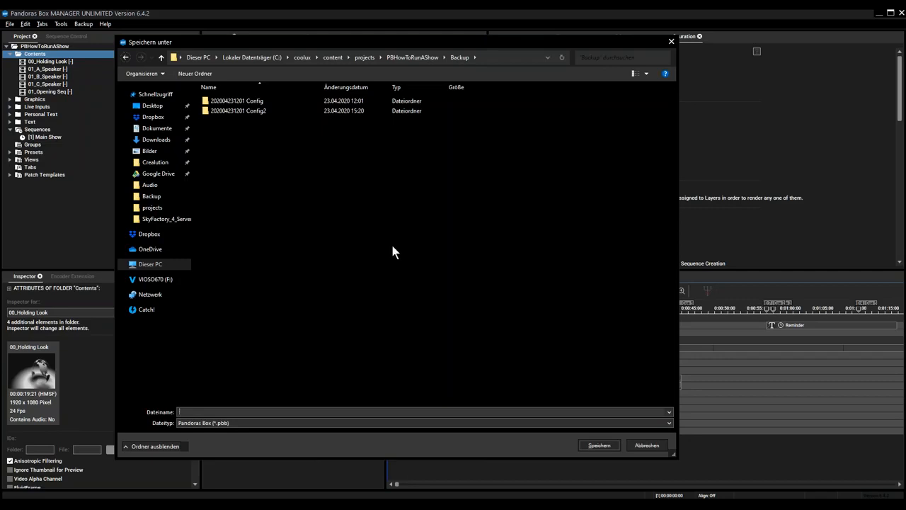
left_click(216, 111)
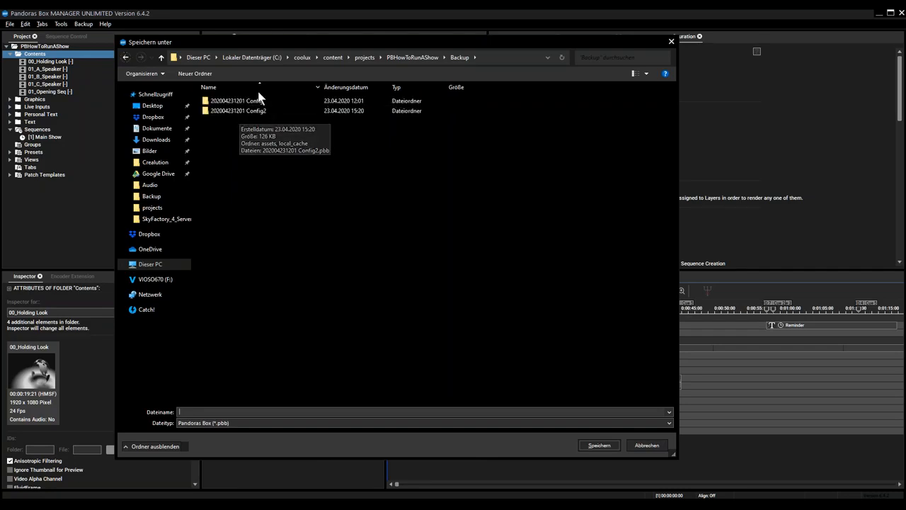
left_click(252, 100)
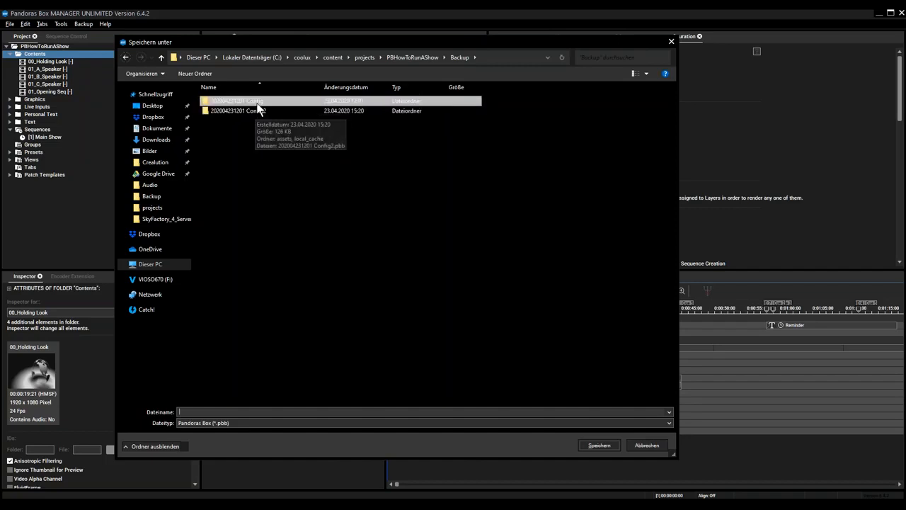
left_click(252, 111)
double_click(251, 114)
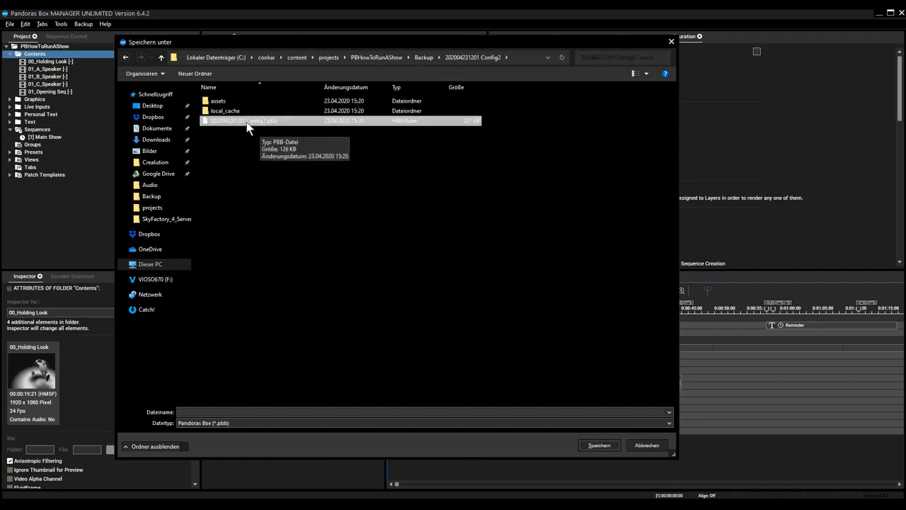
Step: Look through the Backup folder again, return to the projects folder, and cancel saving the project copy
left_click(382, 57)
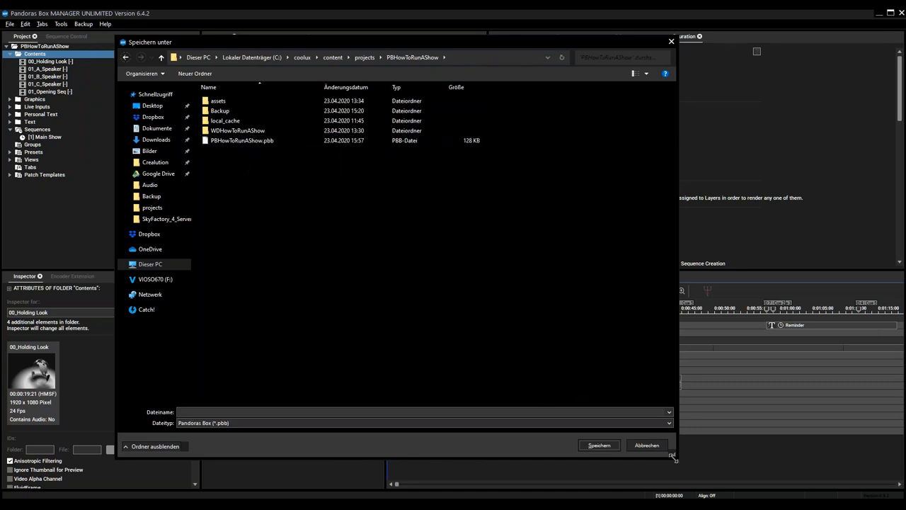
left_click(226, 112)
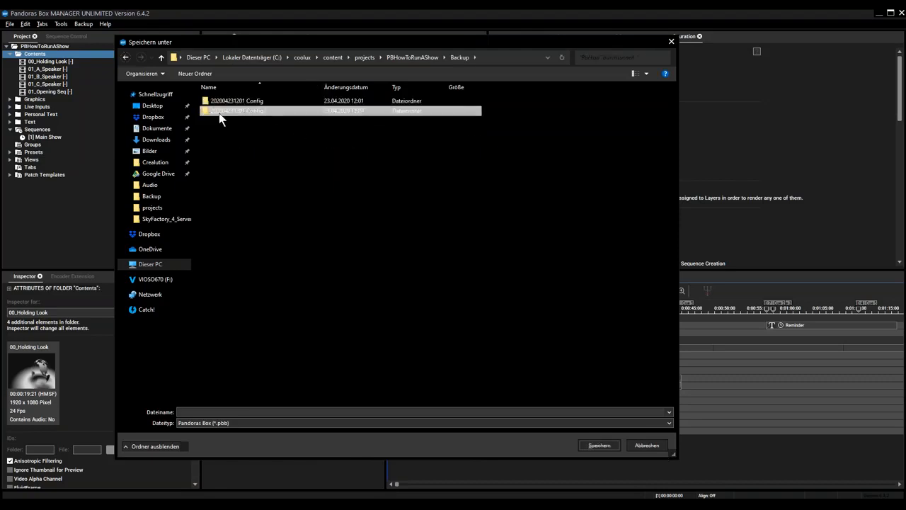
left_click(365, 58)
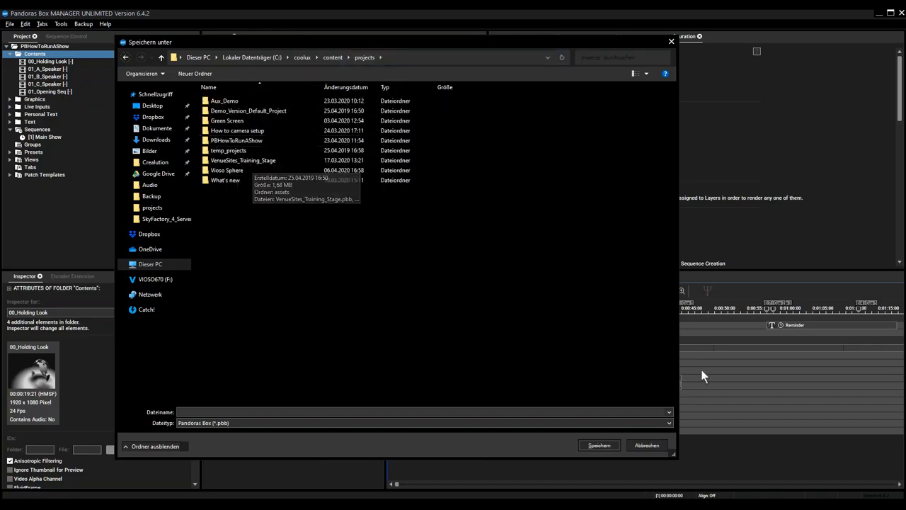
left_click(646, 445)
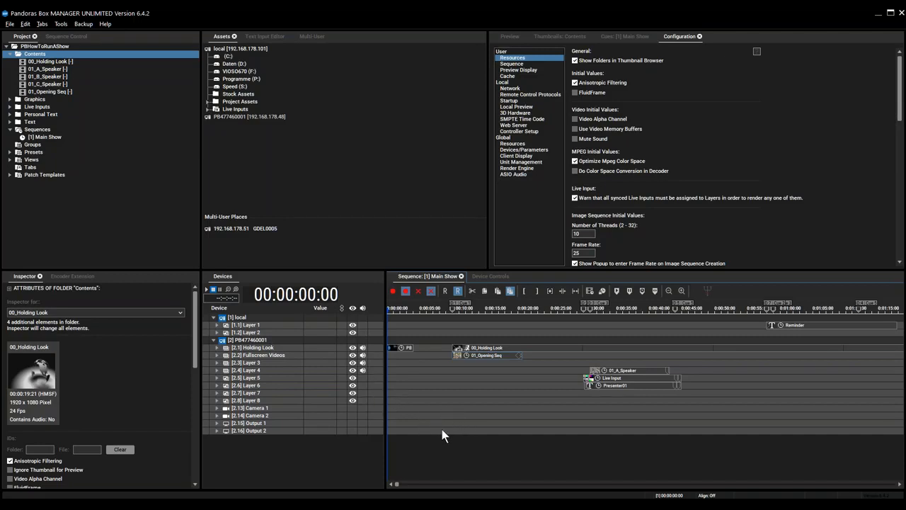
Step: Check the properties of the 00_Holding Look clip in the sequence and preview the output at about 00:00:23:10
left_click(472, 348)
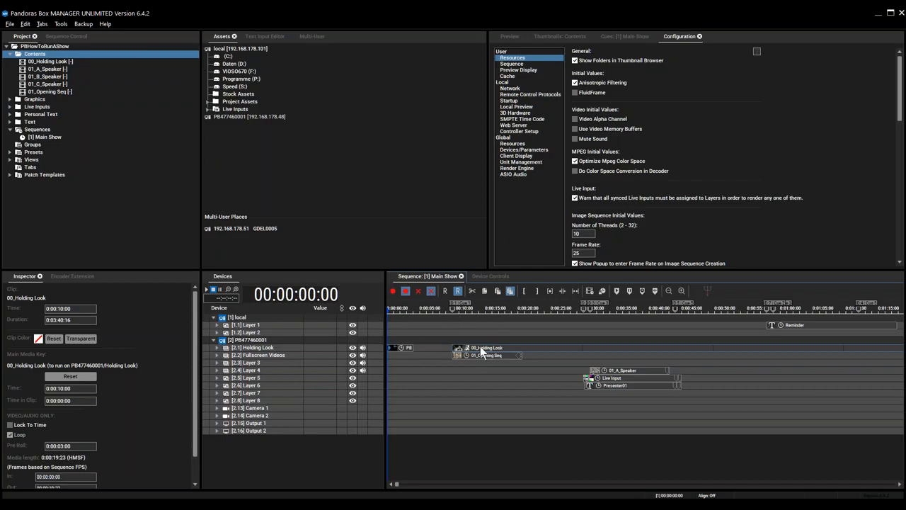
left_click(541, 312)
left_click(510, 37)
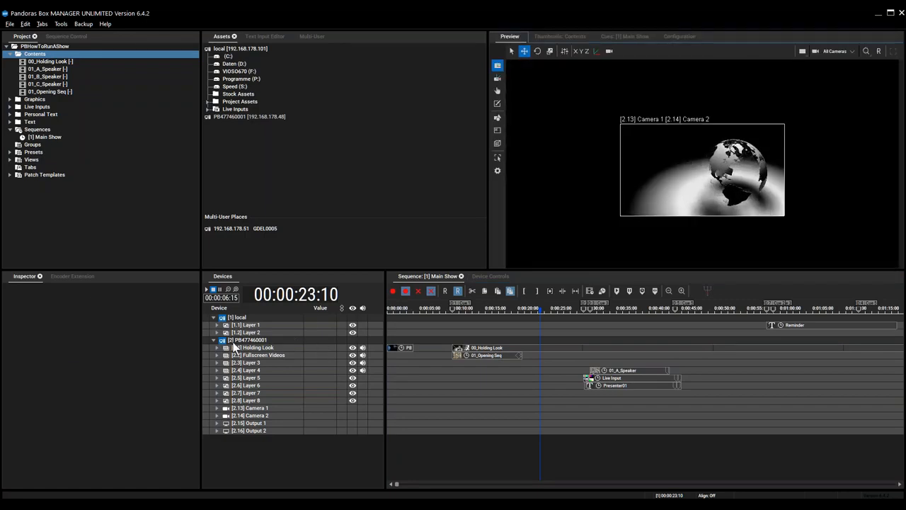
Step: Inspect the properties of the PB477460001 player, its 00_Holding Look clip and the Holding Look layer
left_click(233, 342)
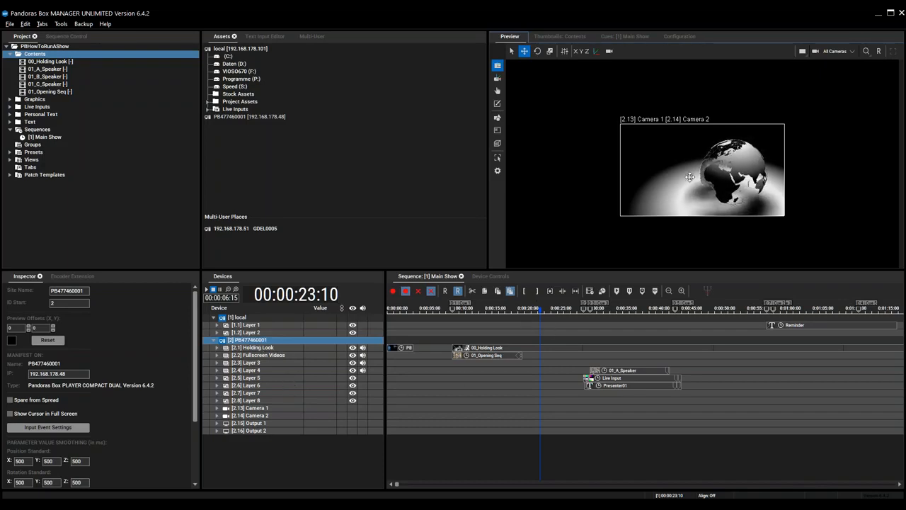
left_click(535, 346)
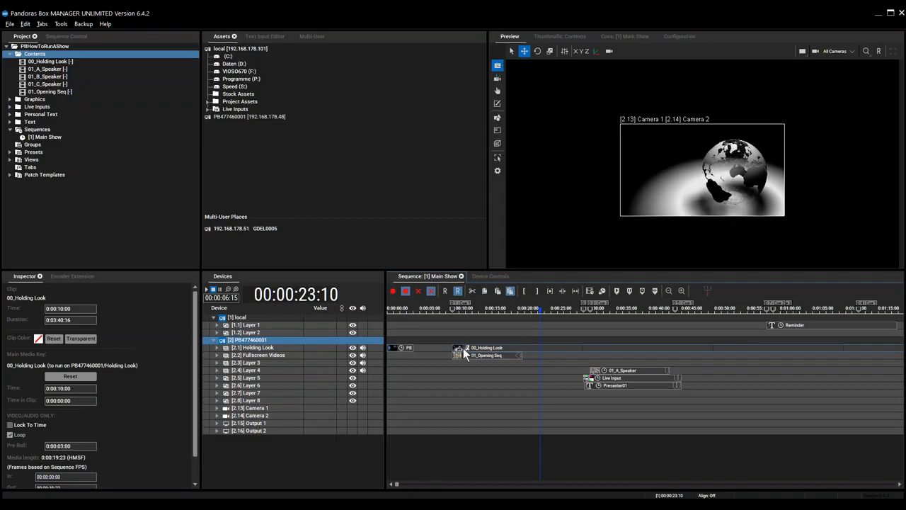
left_click(255, 346)
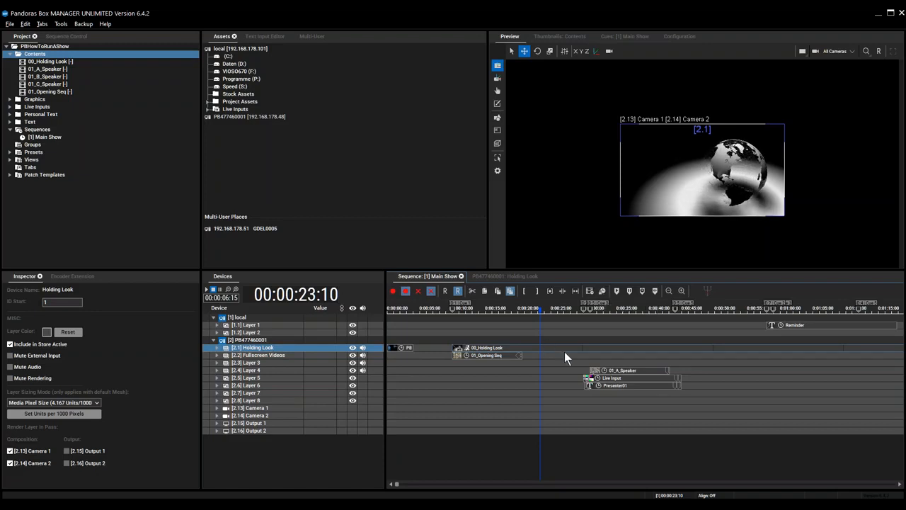
Step: Expand the 00_Holding Look clip's parameters to examine its Playback settings, and collapse them again
double_click(486, 347)
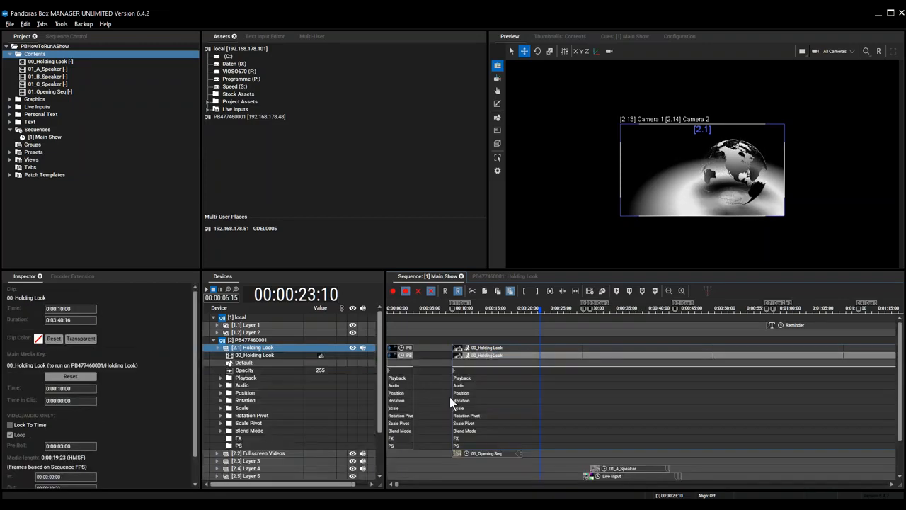
double_click(469, 377)
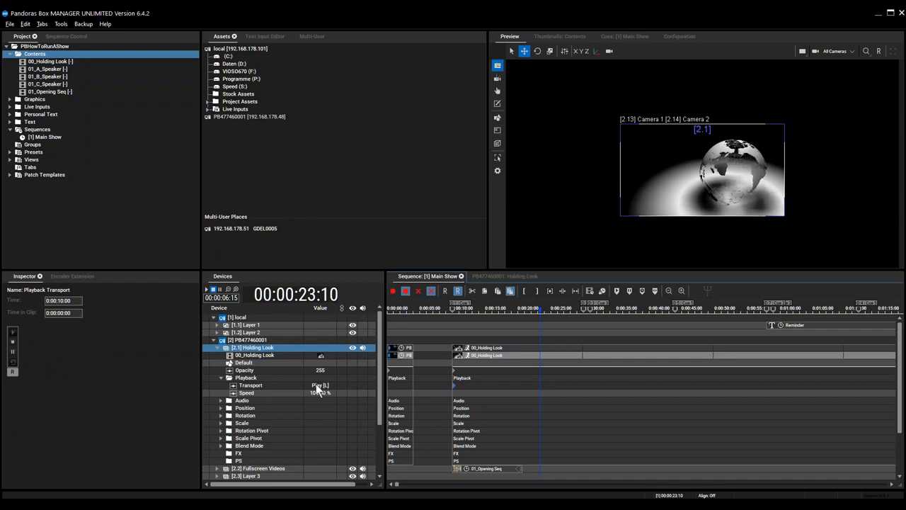
double_click(518, 350)
Step: Jump the playhead back and forth through the Main Show sequence, between about 00:00:23 and 00:01:16, to examine playback of the holding look
left_click(564, 311)
left_click(729, 307)
left_click(821, 304)
left_click(888, 308)
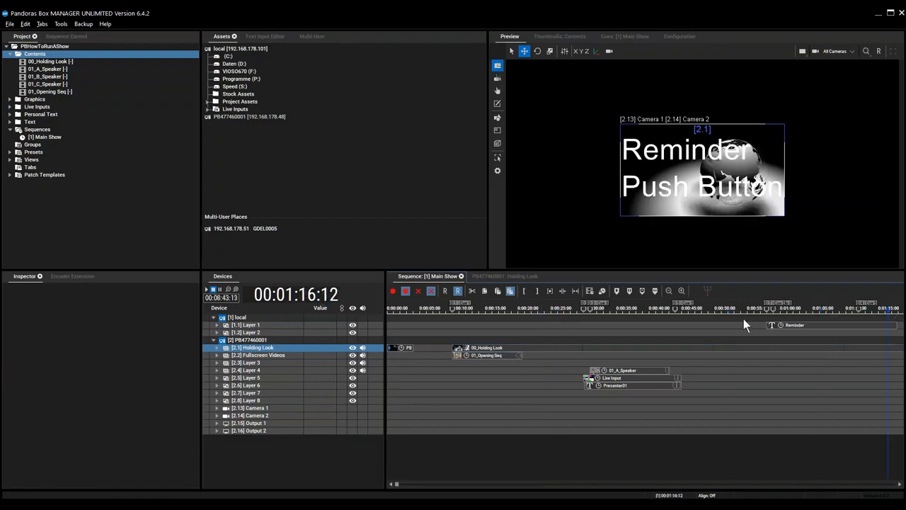
left_click(718, 309)
left_click(549, 309)
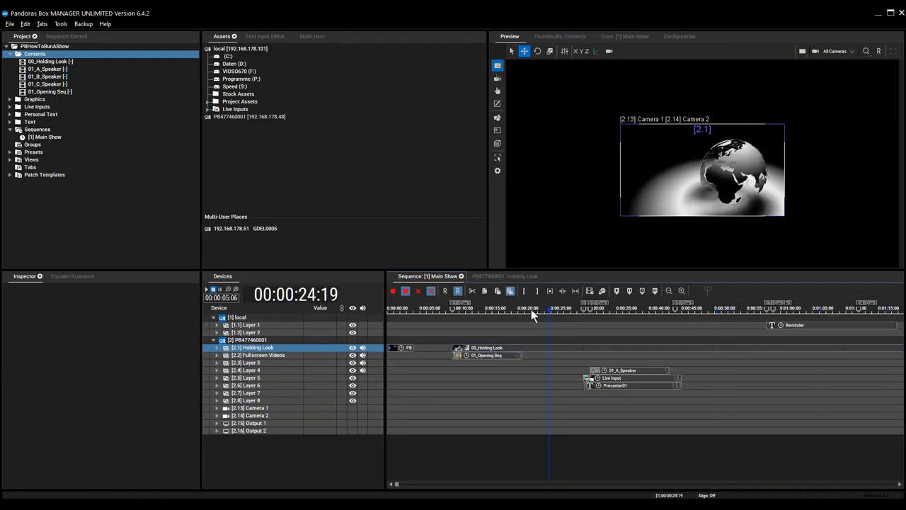
left_click(532, 312)
left_click(705, 310)
left_click(746, 309)
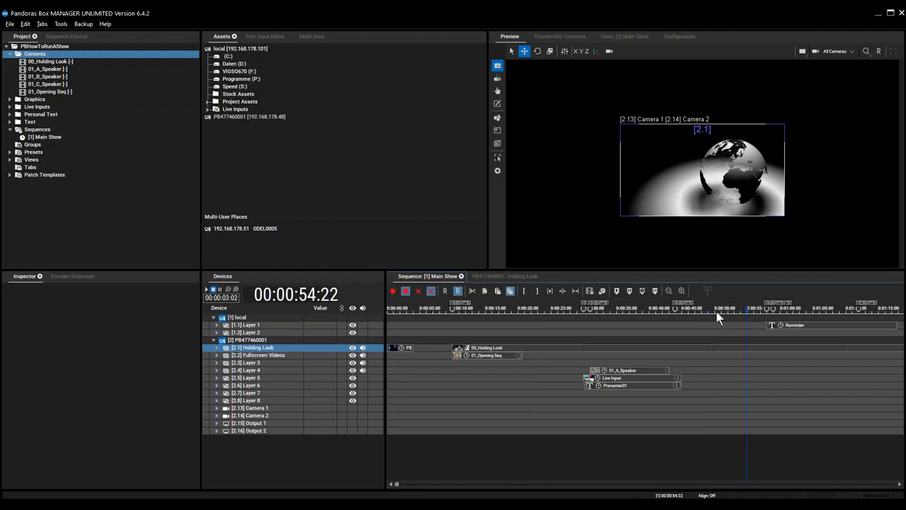
left_click(556, 312)
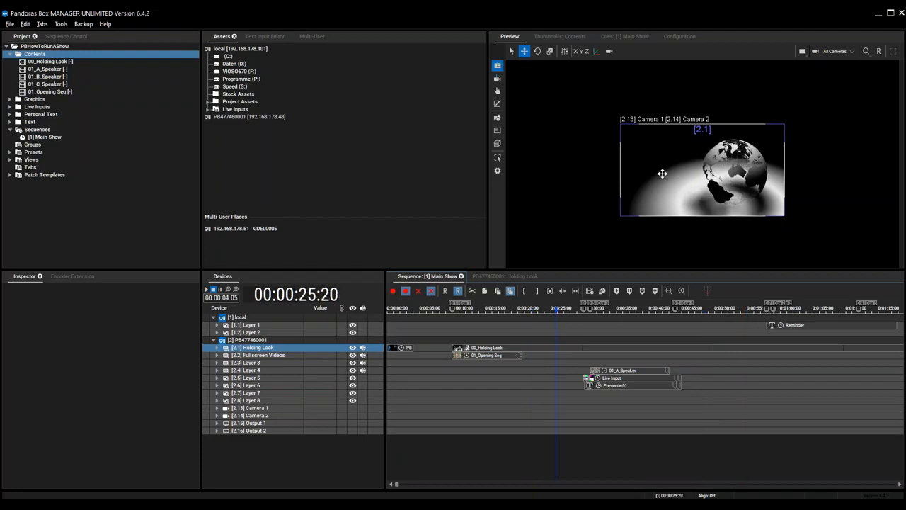
left_click(712, 312)
left_click(739, 308)
left_click(815, 312)
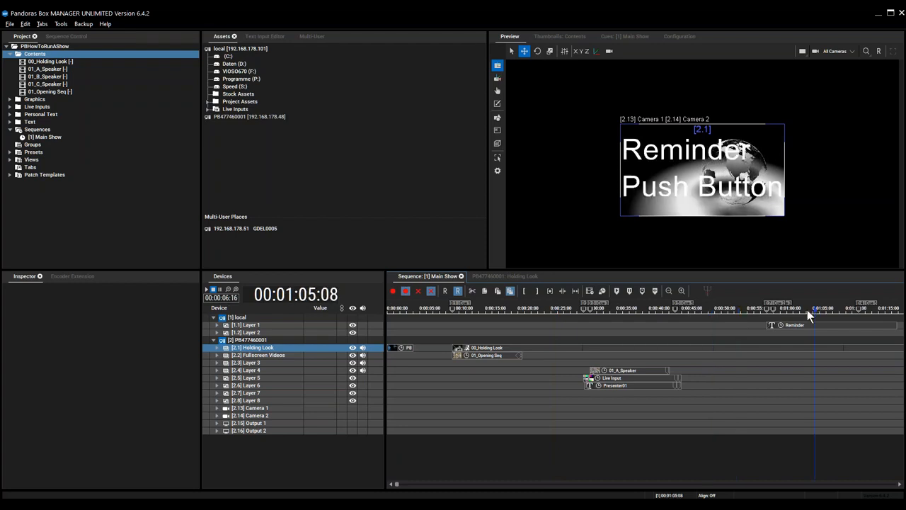
left_click(883, 312)
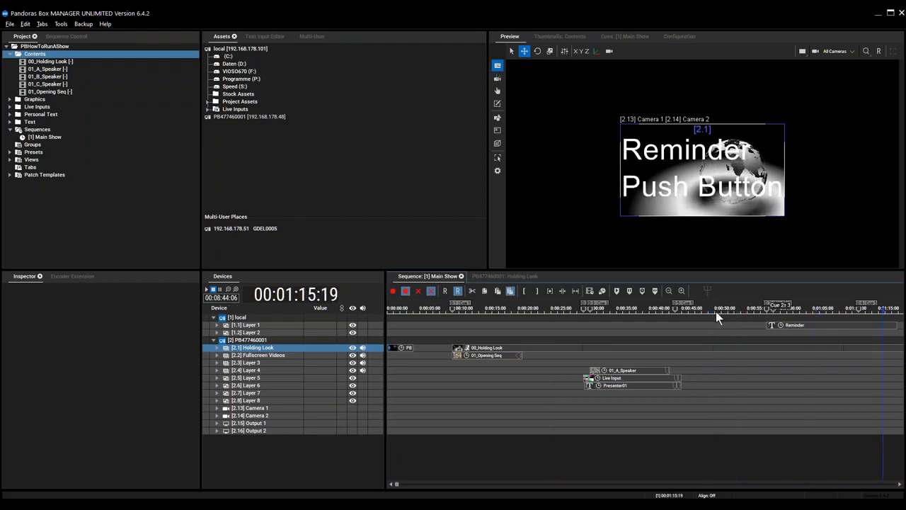
left_click(543, 311)
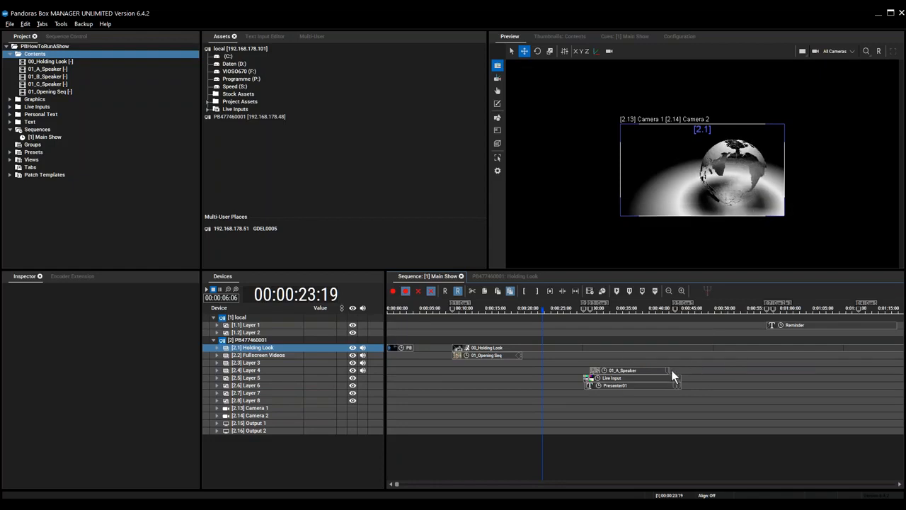
left_click(686, 311)
left_click(559, 310)
left_click(695, 311)
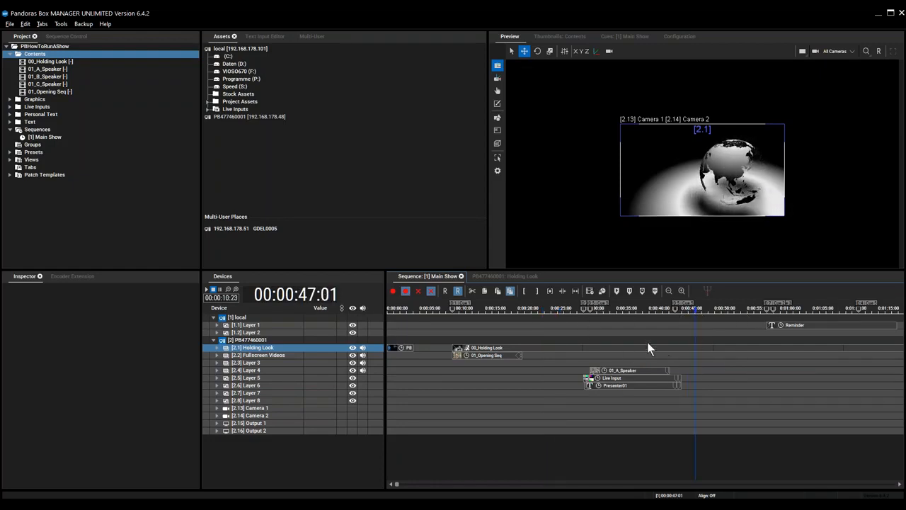
left_click(556, 311)
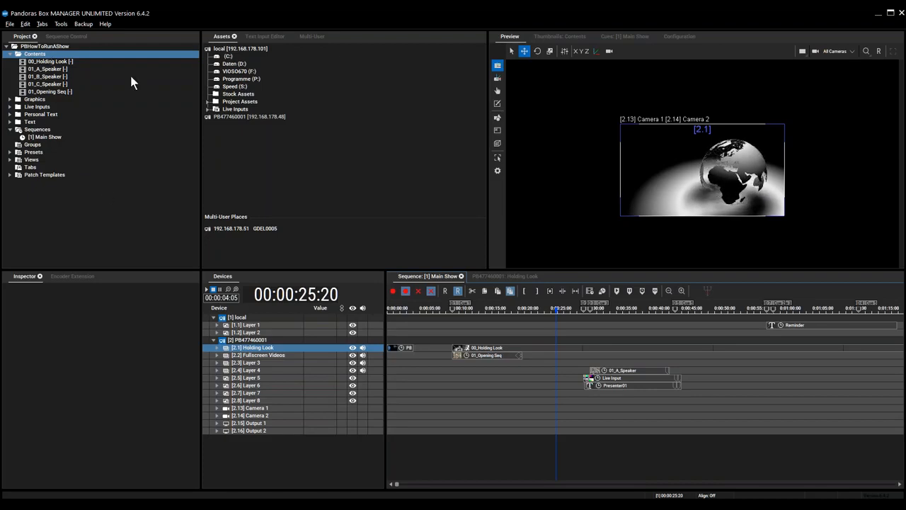
Step: Browse the Artbeats_HD folder in the project assets and add Artbeats_A003-C042 original_0.mpv to the project's Contents folder
left_click(10, 54)
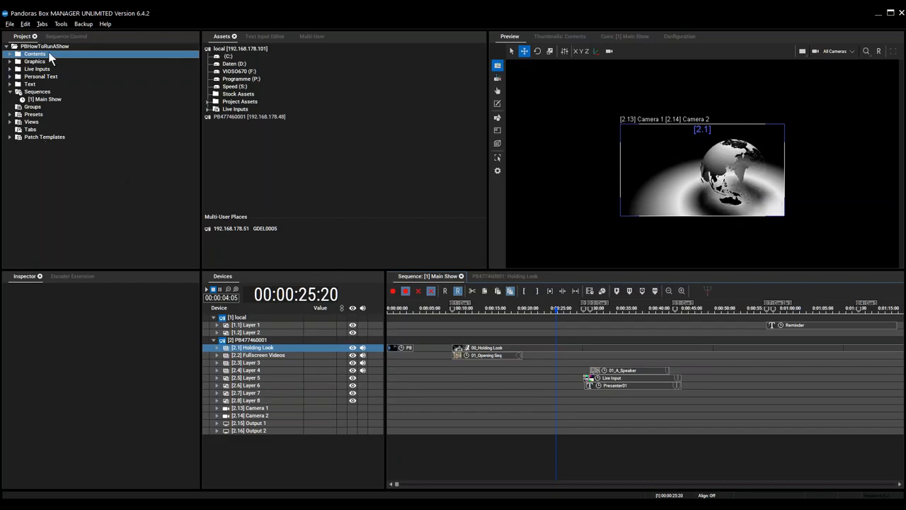
left_click(10, 55)
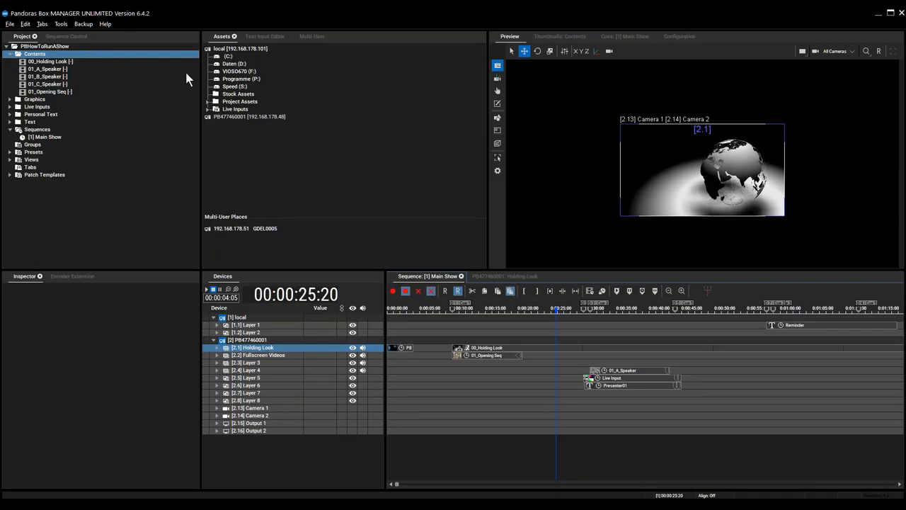
double_click(230, 102)
double_click(244, 110)
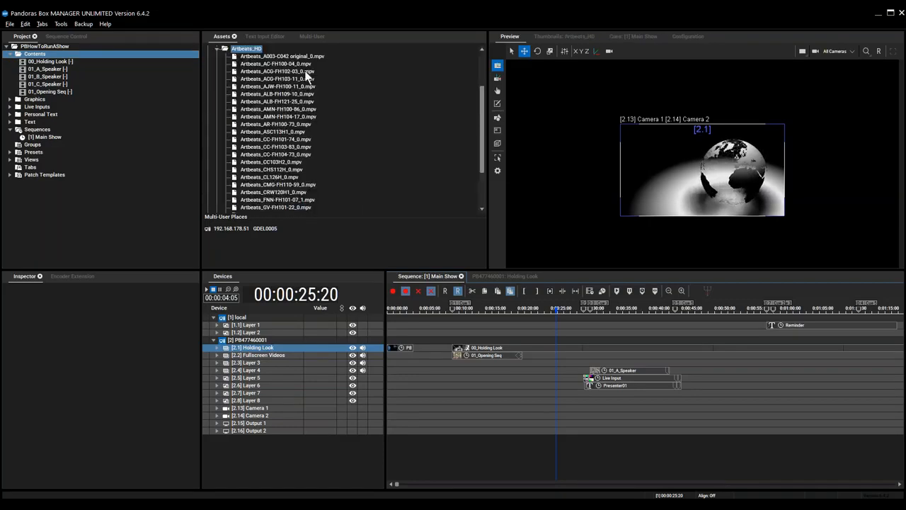
left_click(567, 36)
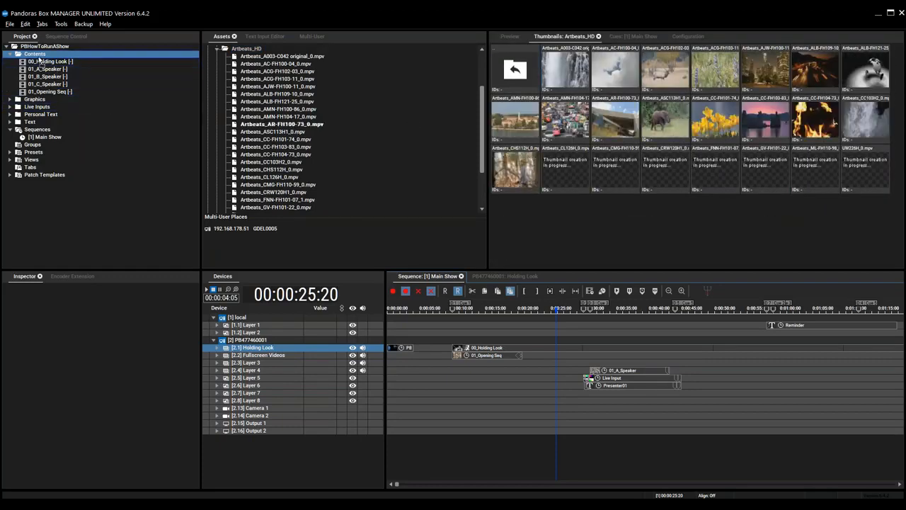
left_click_drag(40, 61, 57, 63)
left_click(56, 99)
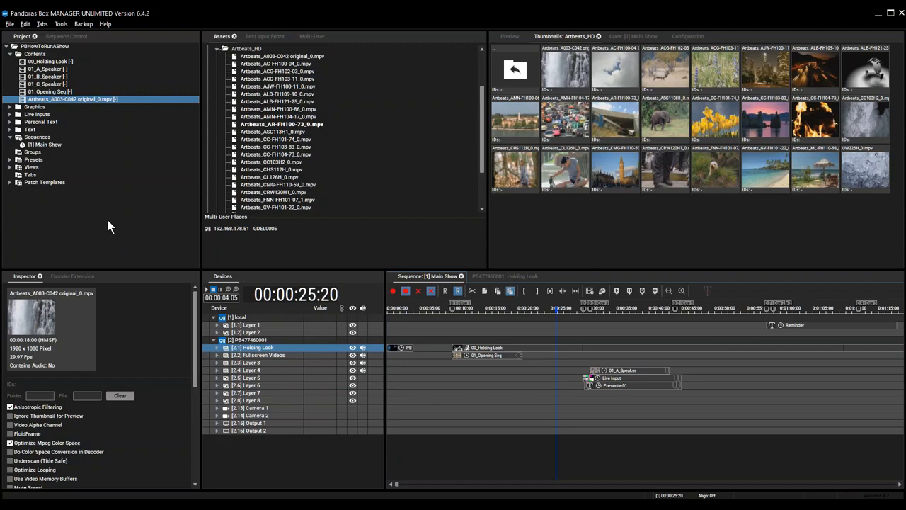
Step: Rename the added Artbeats_A003-C042 original_0.mpv resource to "02 Fullscren Video"
key("F2")
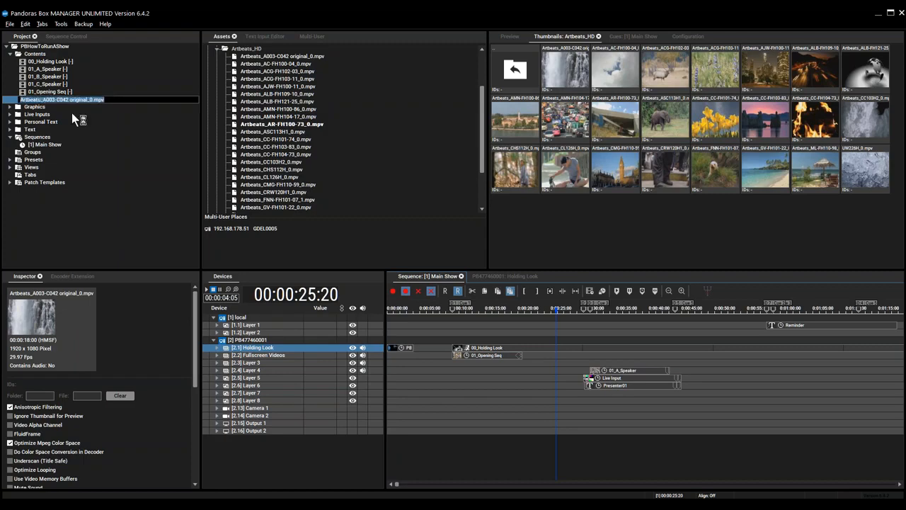
type("02 Fullscren Video")
key("Return")
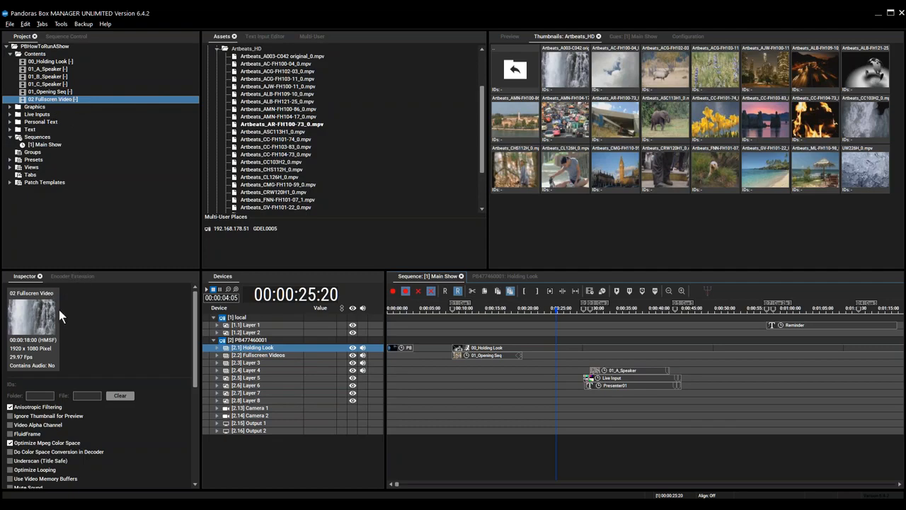
Step: Examine the device list of 02 Fullscren Video and read the full file directory on the local system and the player
left_click_drag(197, 382, 193, 481)
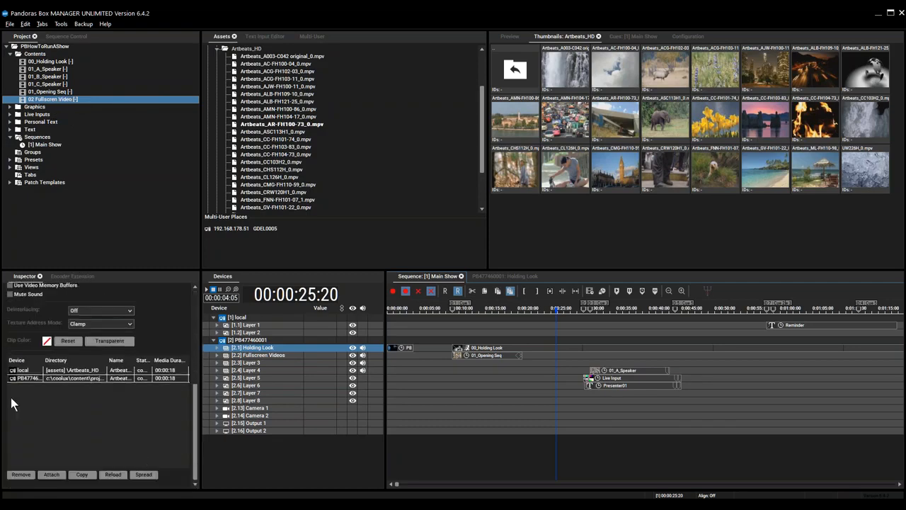
left_click_drag(107, 360, 195, 360)
left_click_drag(110, 464, 165, 453)
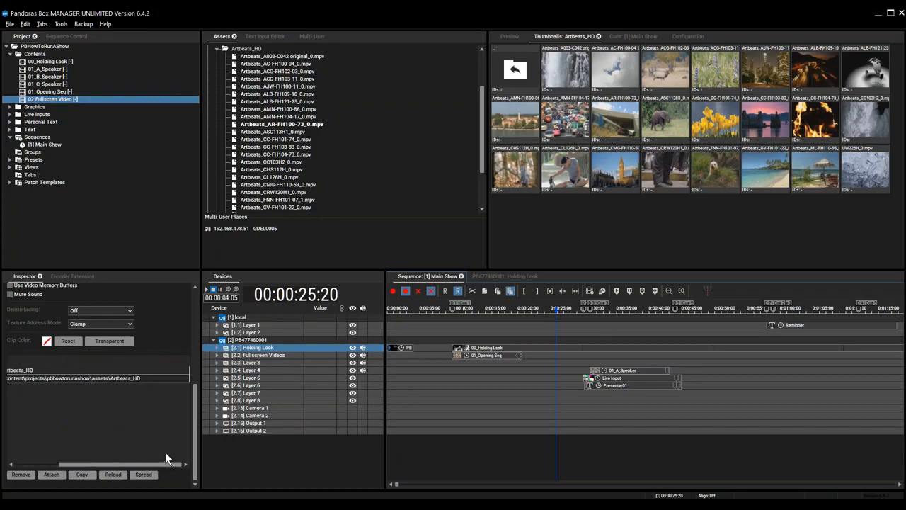
left_click_drag(101, 464, 45, 458)
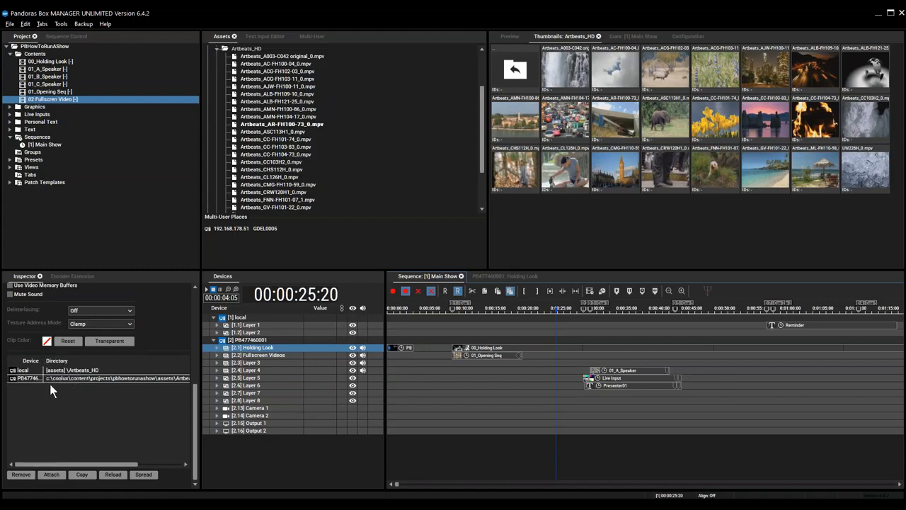
mouse_move(40, 378)
left_mouse_down()
mouse_move(89, 376)
mouse_move(50, 375)
left_mouse_up()
left_click_drag(46, 465, 119, 469)
double_click(126, 383)
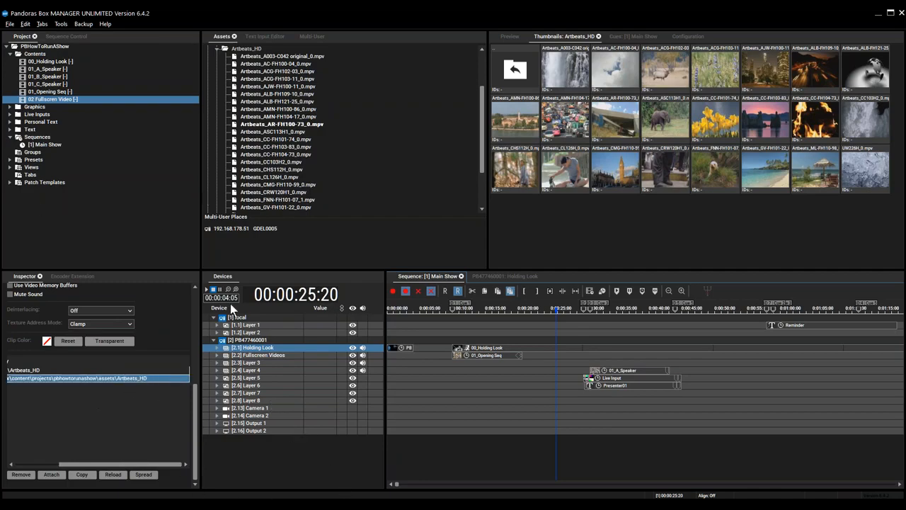
Step: Try placing 02 Fullscren Video on the Fullscreen Videos layer at about 00:00:41:07, and delete that clip from the sequence
left_click(58, 99)
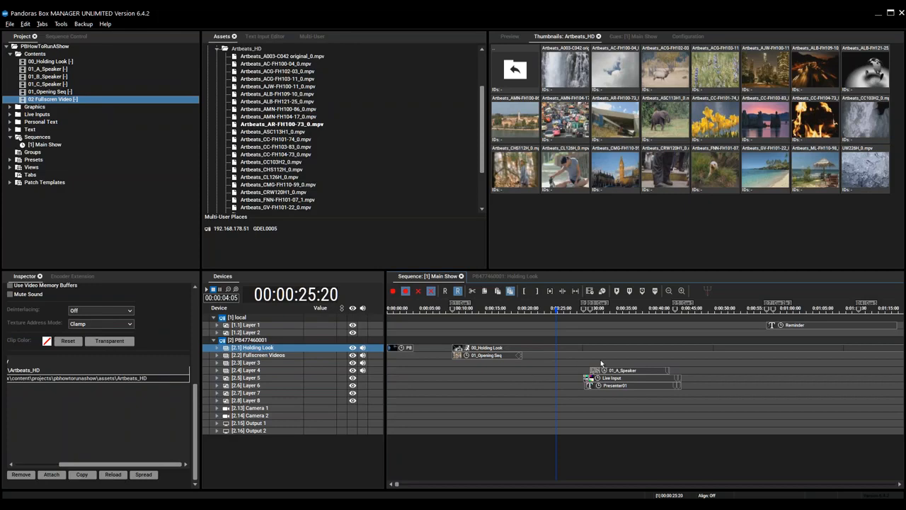
left_click_drag(659, 359, 660, 355)
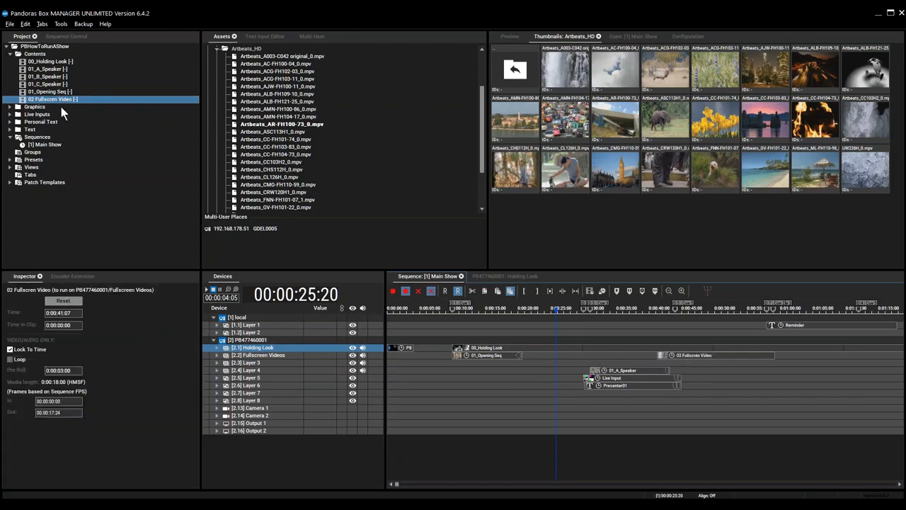
left_click(273, 57)
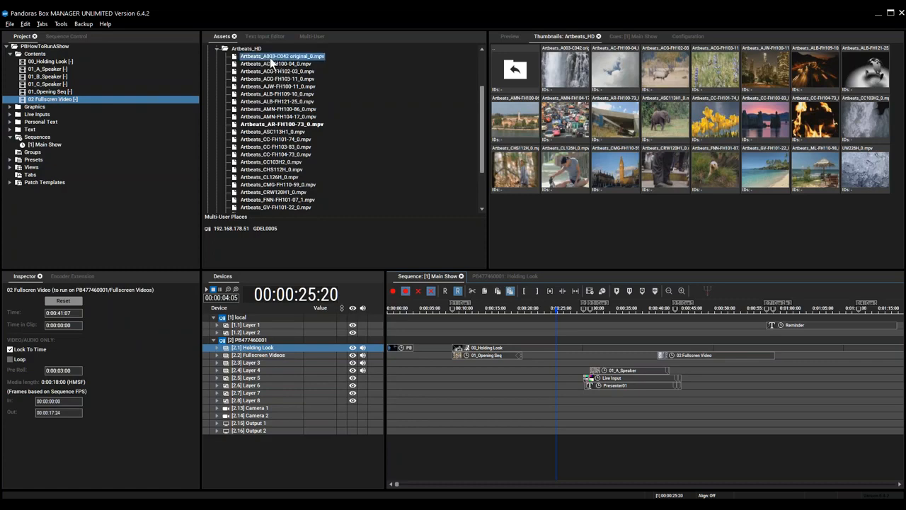
left_click(678, 355)
key("Delete")
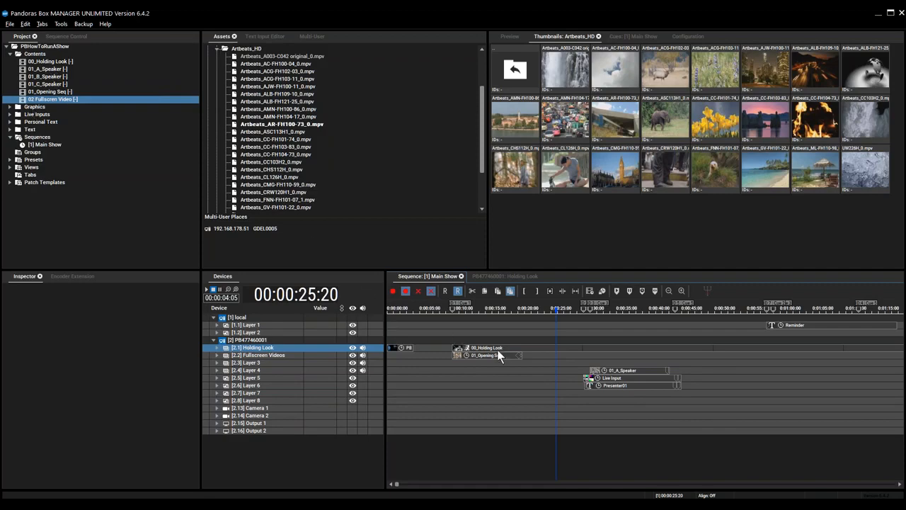
Step: Inspect the 01_Opening Seq resource and its sequence clip's parameters, and preview the output at the clip's start, 00:00:10:00
left_click(48, 92)
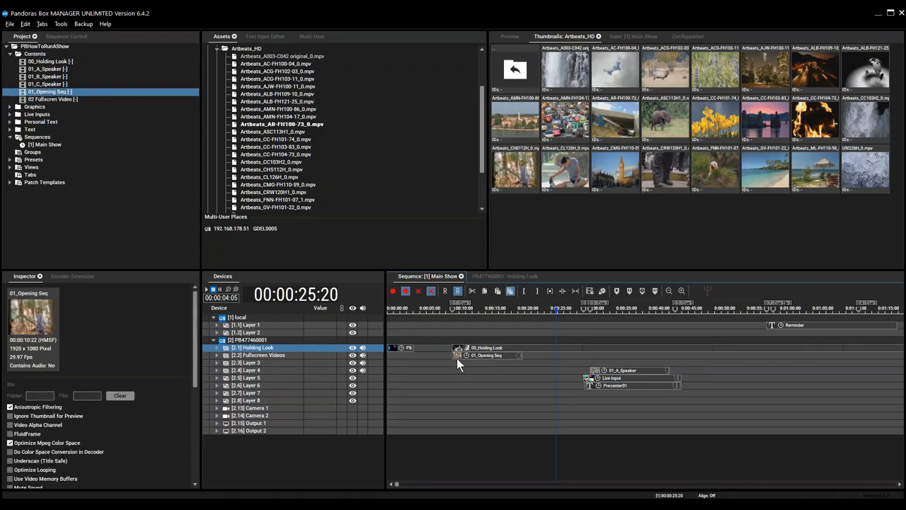
double_click(477, 353)
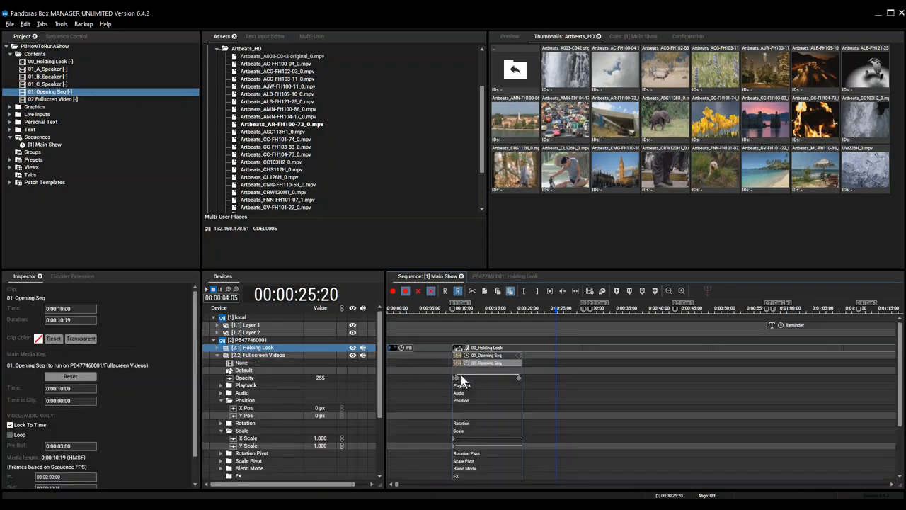
key("Page_Up")
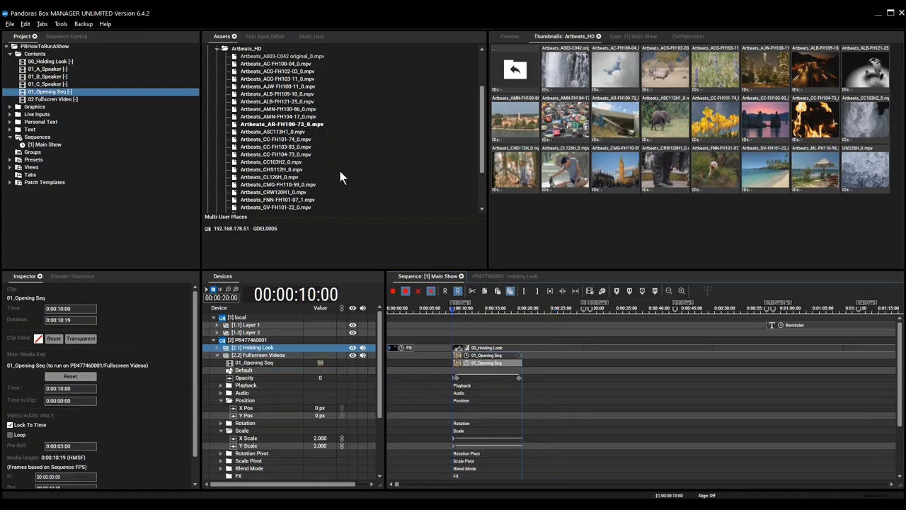
left_click(504, 36)
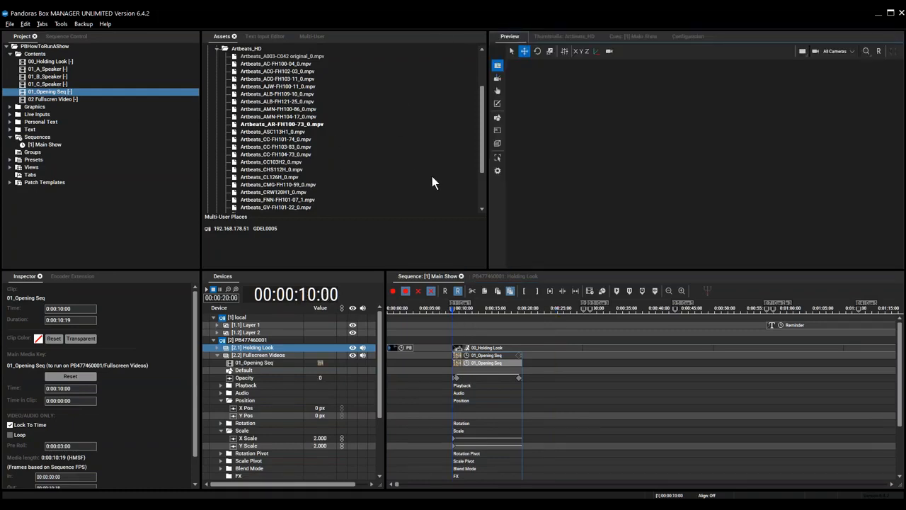
Step: Play Main Show from 00:00:10:00 past the end of 01_Opening Seq to check its playback, and collapse the clip's parameters
key("space")
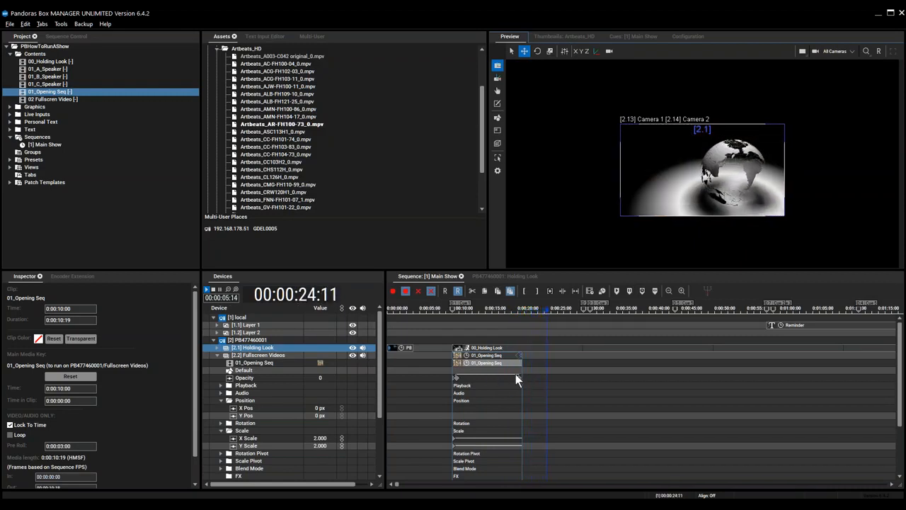
double_click(496, 357)
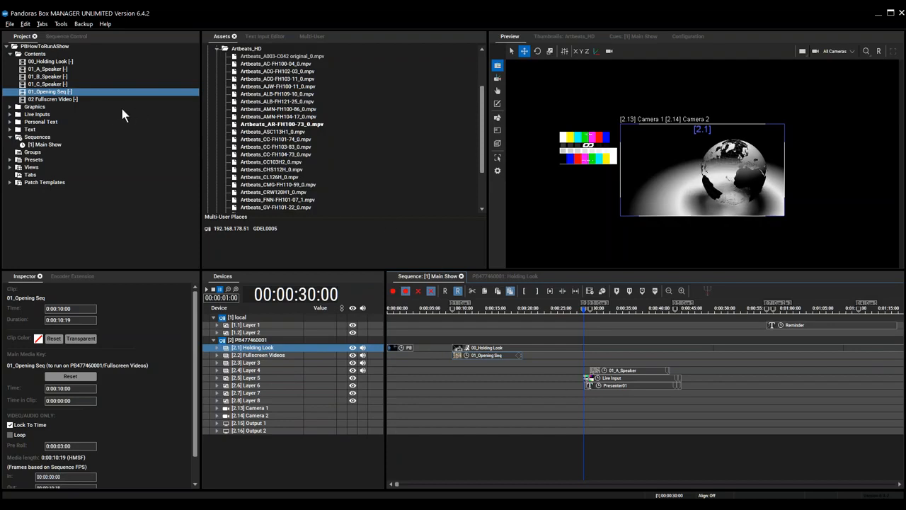
Step: Open the Presenter01 text resource from the project's Text folder in the text editor
left_click(9, 130)
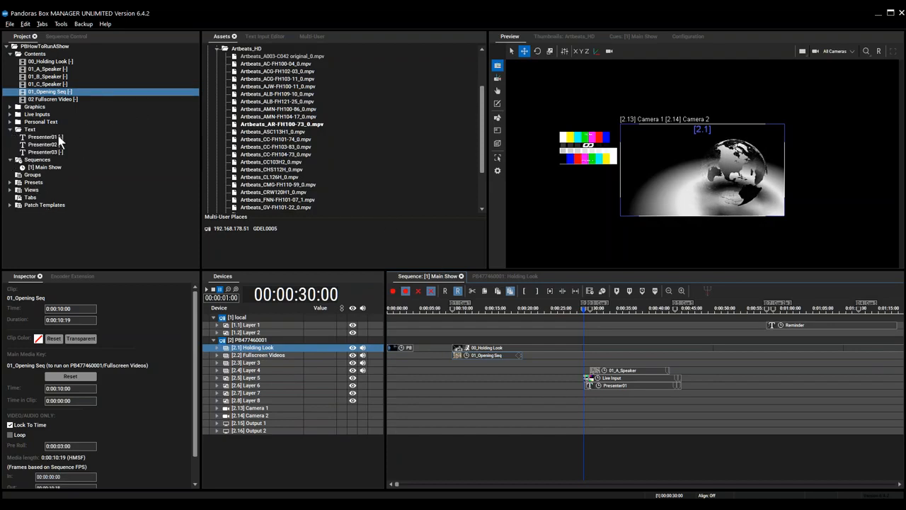
left_click(29, 131)
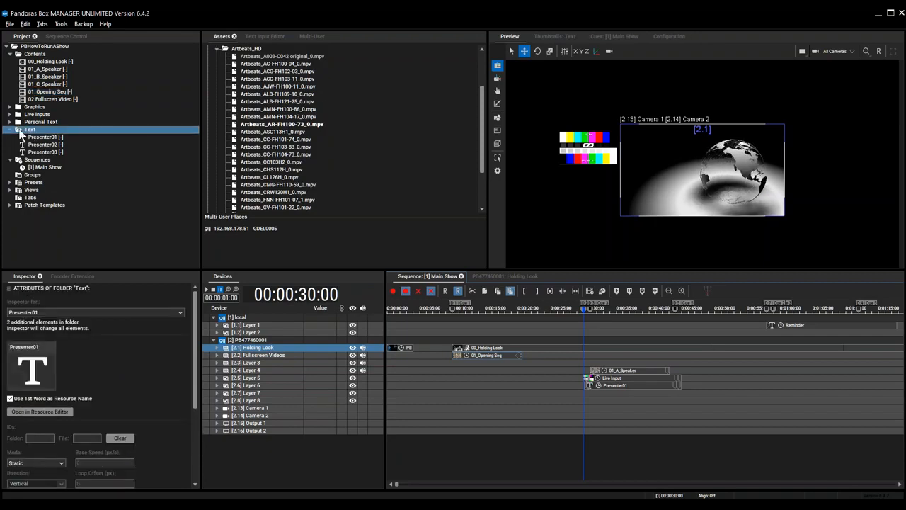
right_click(33, 130)
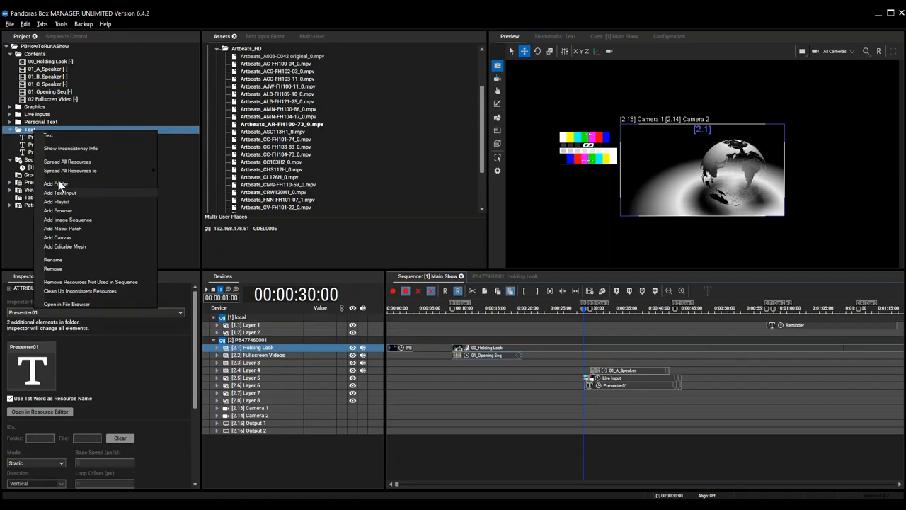
key("Escape")
left_click(46, 138)
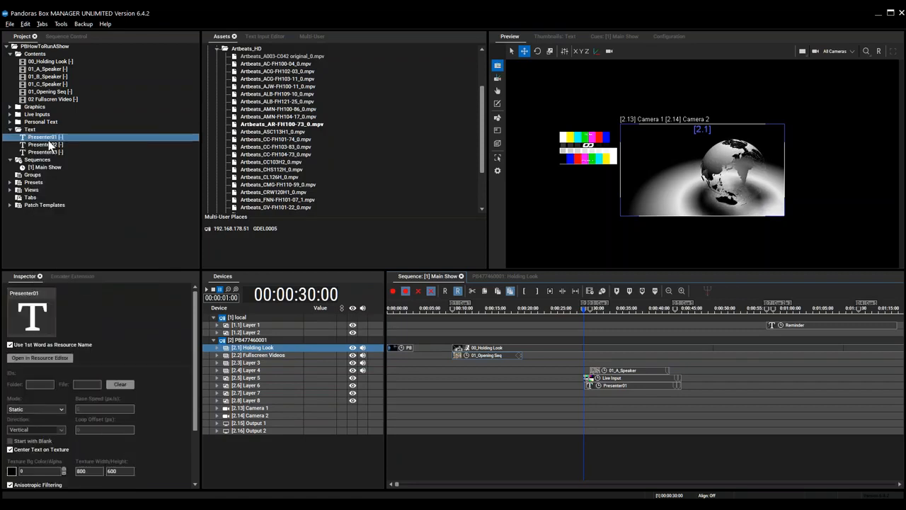
left_click(50, 359)
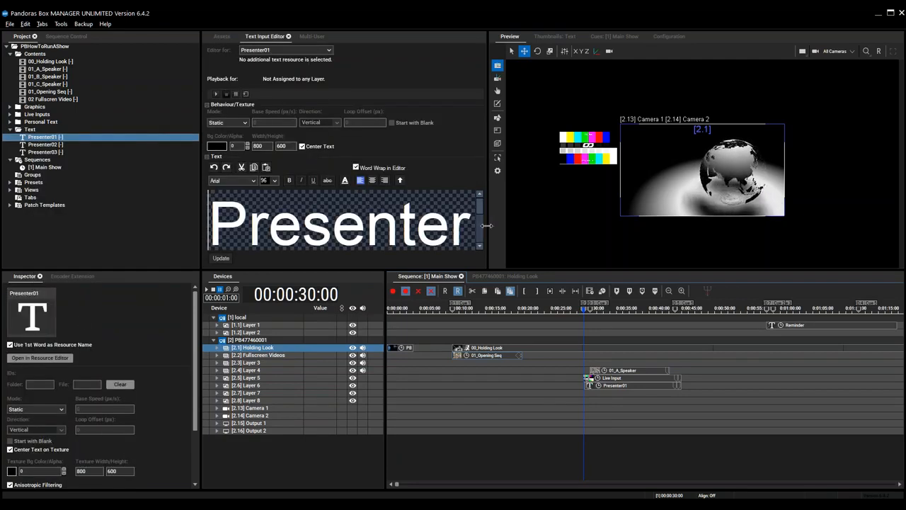
Step: Widen the text editor to examine the Presenter01 text, restore its width, and look through the Presenter02 and Presenter03 resources
left_click_drag(530, 223, 551, 221)
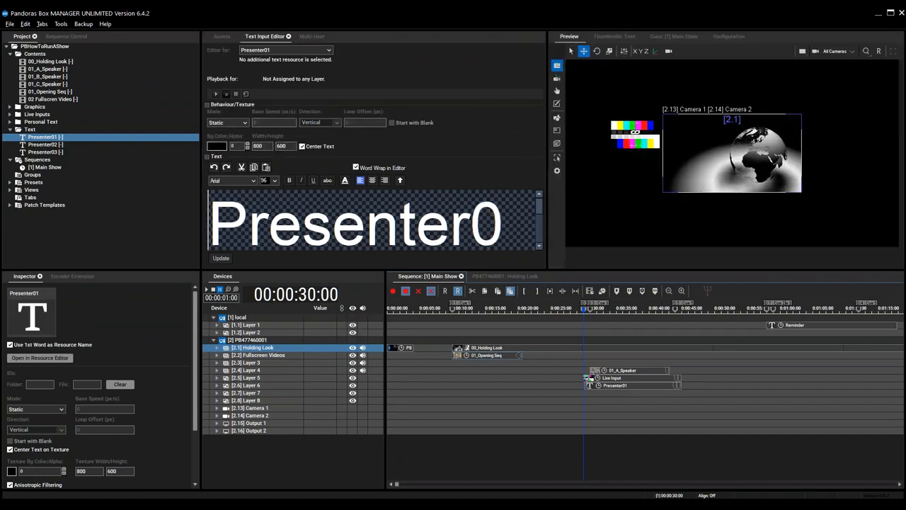
left_click_drag(564, 209, 580, 209)
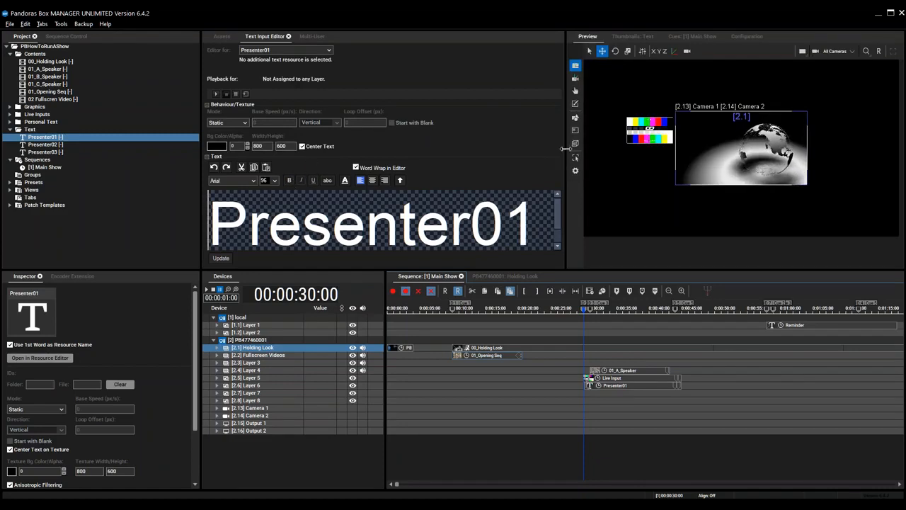
left_click_drag(480, 147, 477, 148)
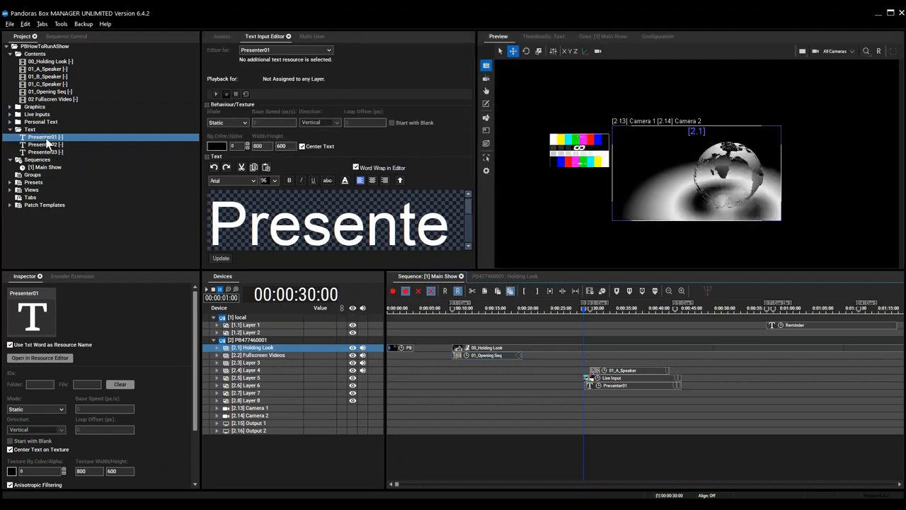
left_click(37, 144)
left_click(39, 152)
left_click(39, 137)
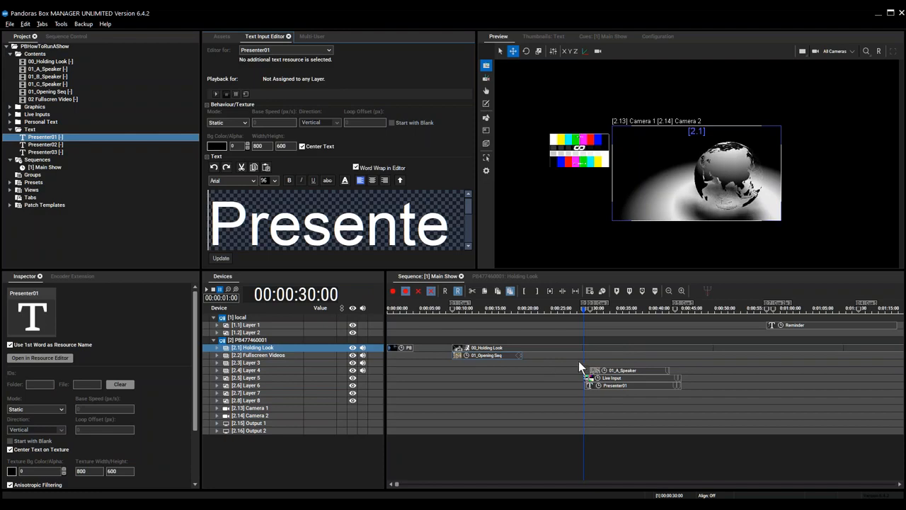
Step: Move the 01_A_Speaker, Live Input and Presenter01 clips together along the sequence, so that Presenter01 starts at 0:00:58:03
left_click_drag(557, 362, 718, 415)
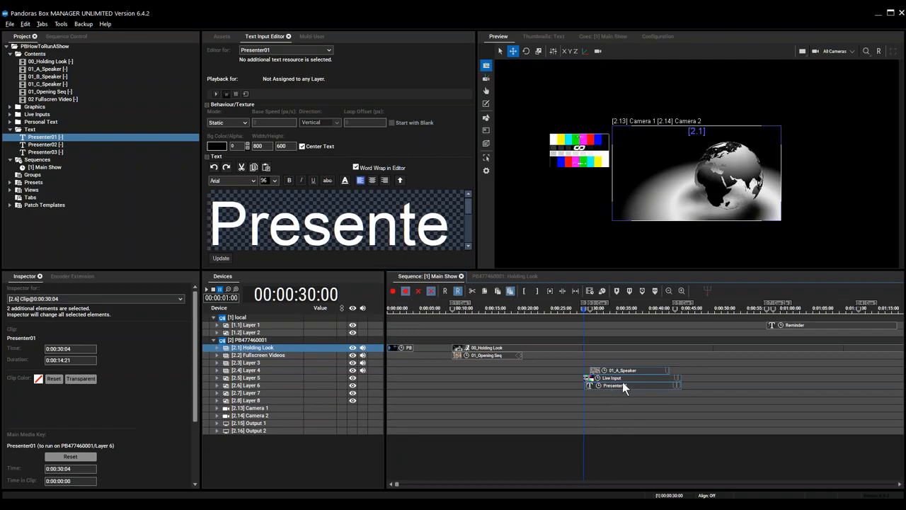
left_click_drag(647, 379, 798, 375)
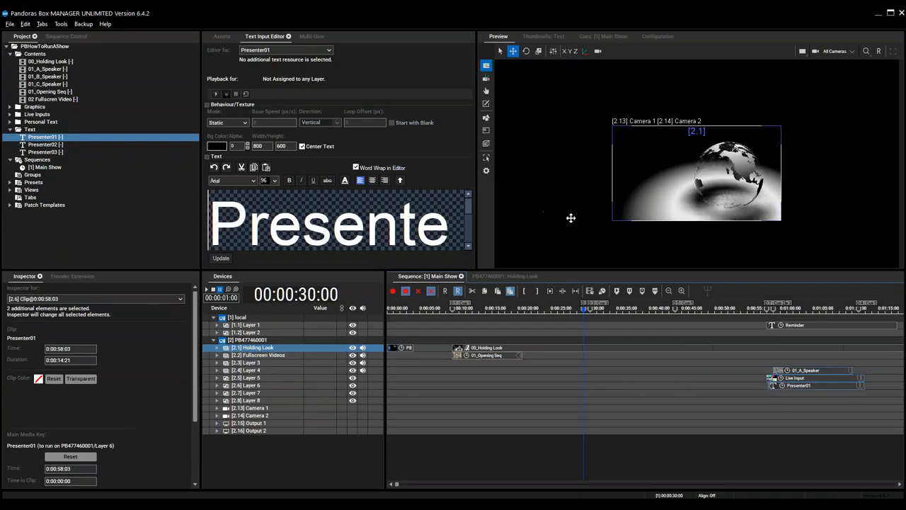
Step: Rename Layer 5 of the player device to "Live PiP timeline"
left_click(250, 377)
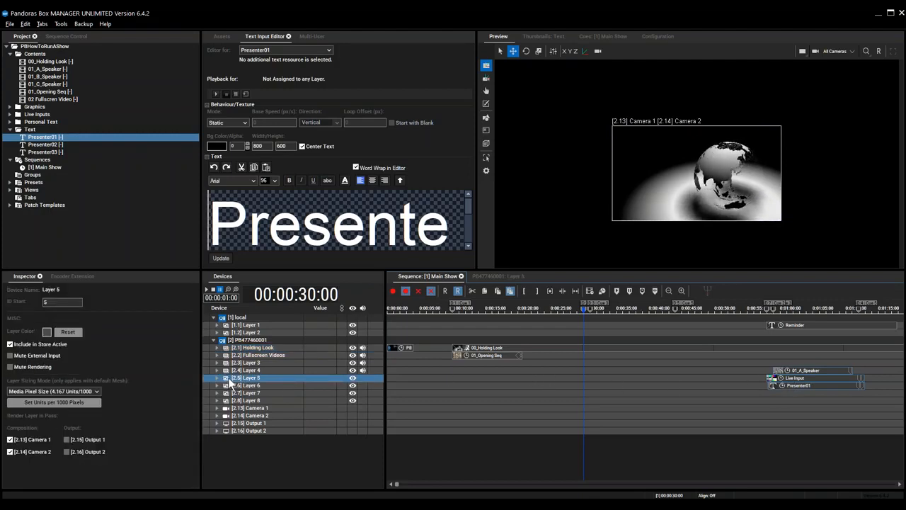
key("F2")
type("Live PPIP")
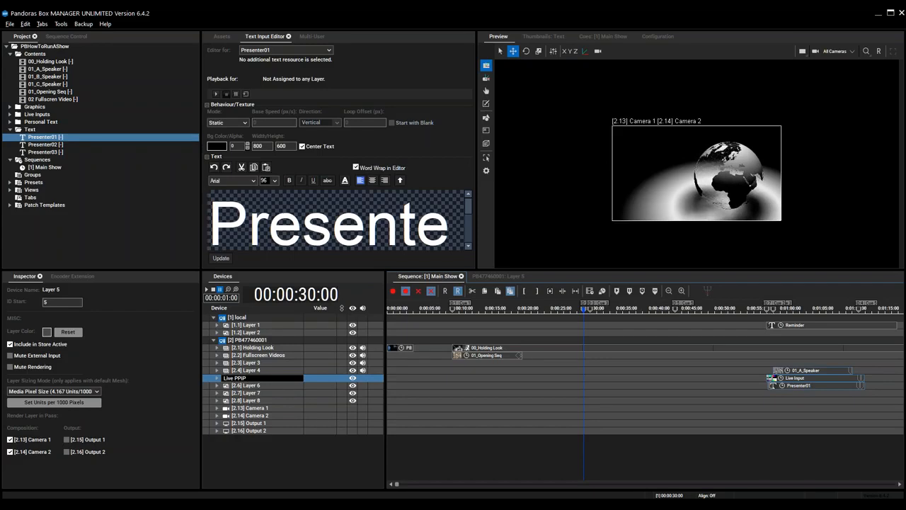
key("BackSpace")
key("BackSpace")
key("BackSpace")
type("IP")
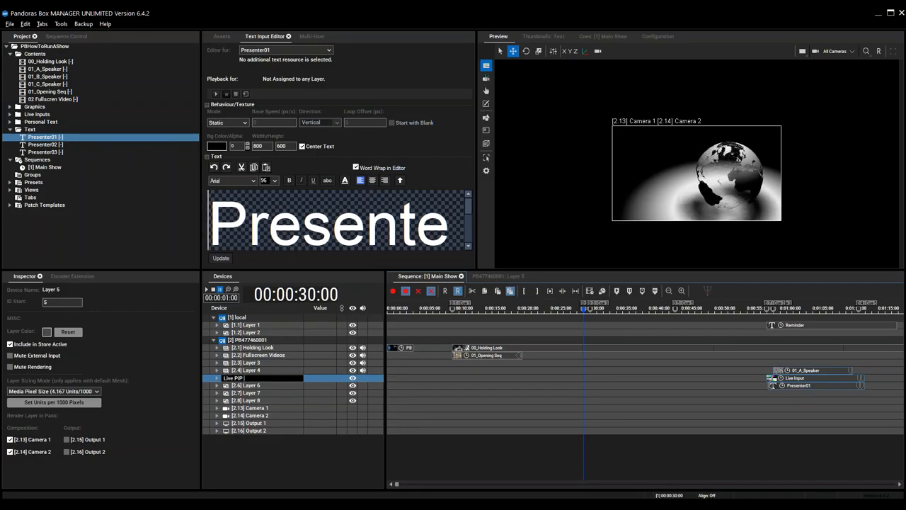
type(" timeline")
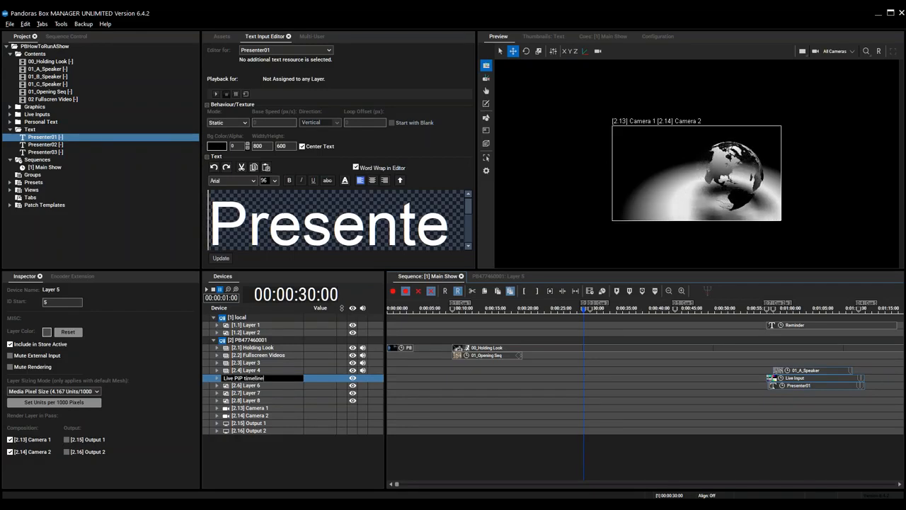
key("Return")
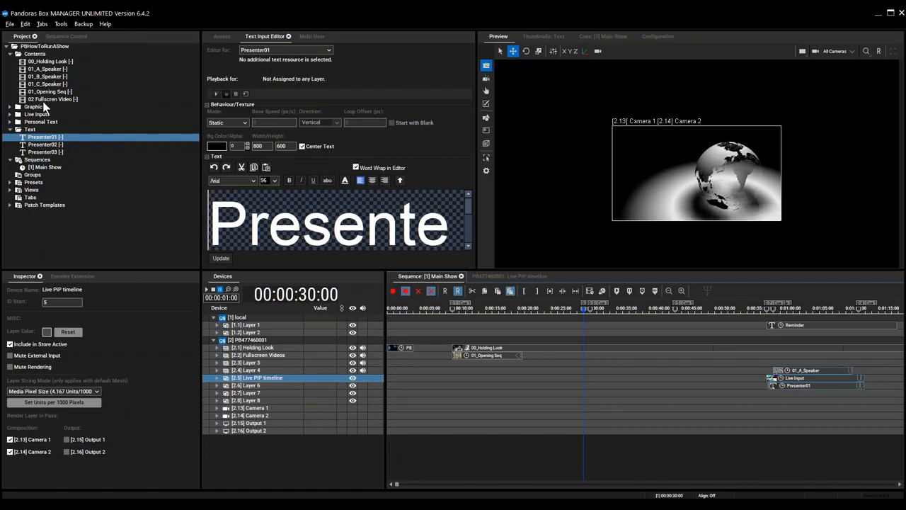
Step: Place the Live Input resource on the Live PiP timeline layer at 00:00:30:00 in the Main Show sequence
left_click(221, 36)
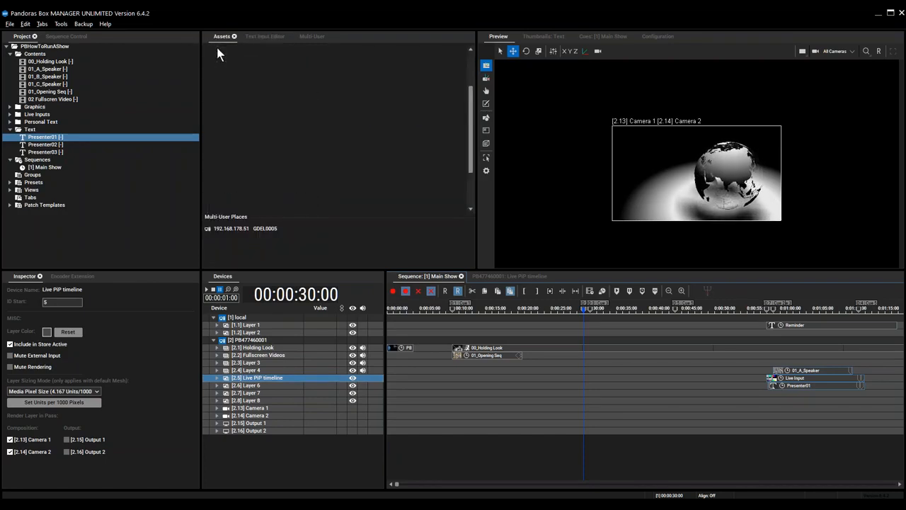
left_click(217, 49)
left_click(10, 55)
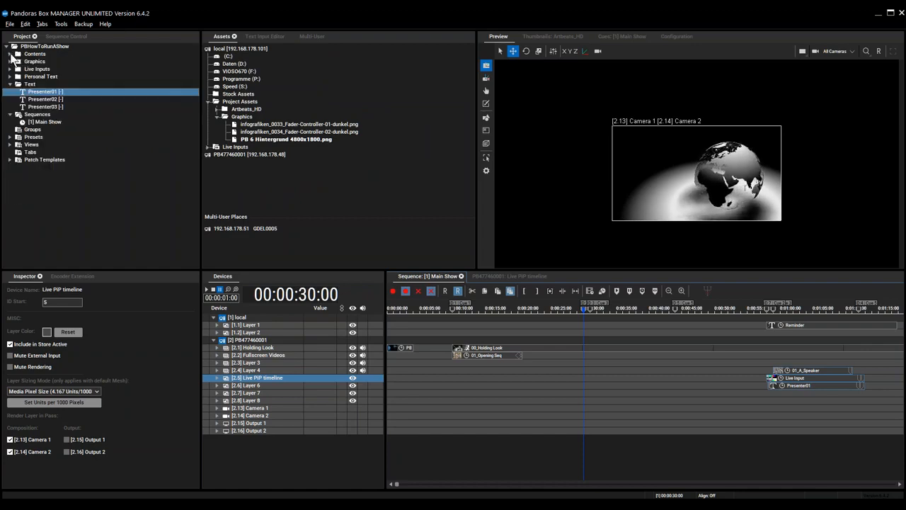
left_click(10, 69)
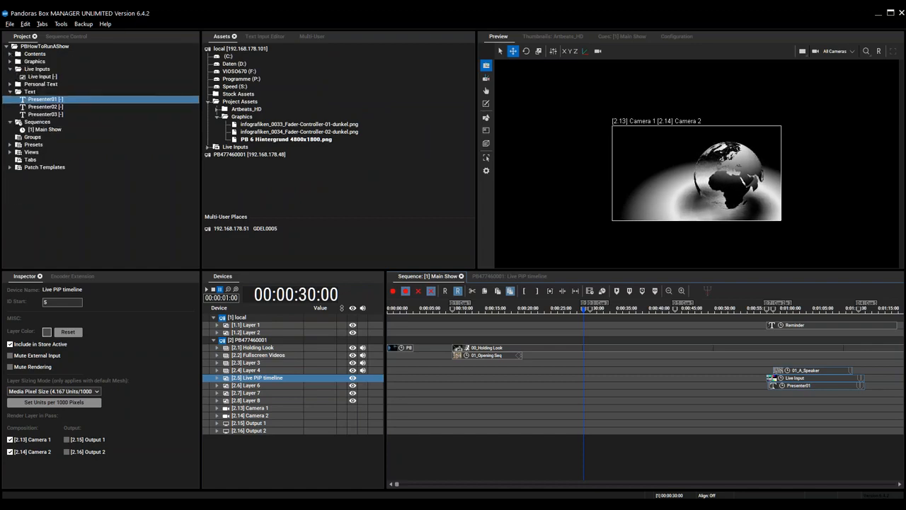
left_click(40, 76)
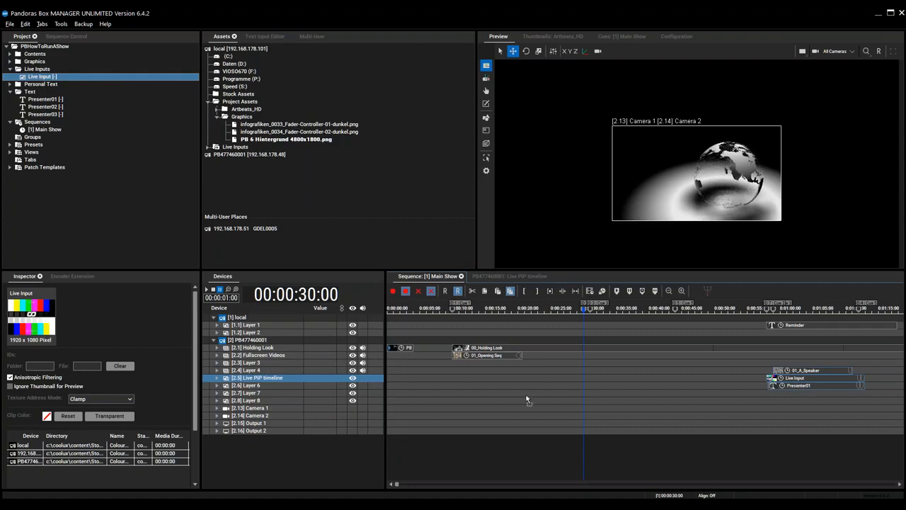
left_click(589, 378)
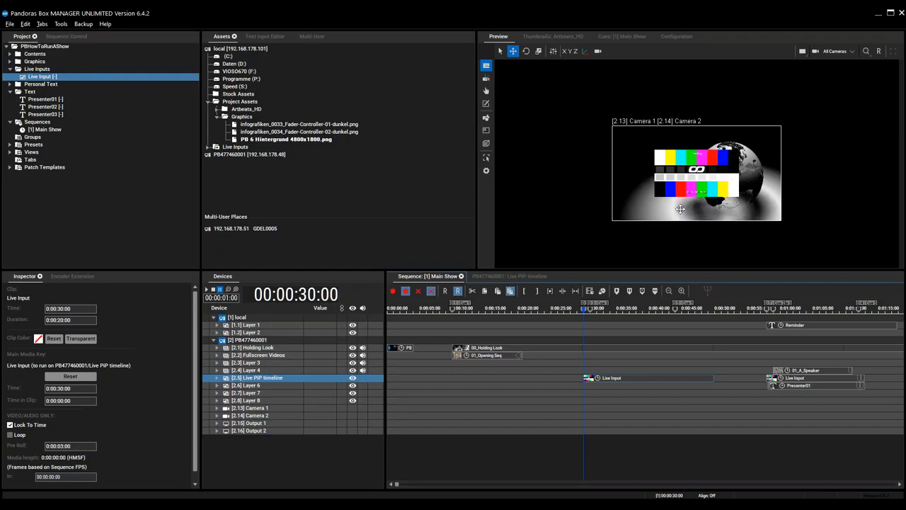
Step: Move the live picture to the upper-left area of the output beside the globe, scale it to about 0.866 by 1.078, and store the values
left_click_drag(687, 186, 652, 155)
left_click(538, 51)
left_click_drag(693, 208, 652, 160)
left_click(512, 51)
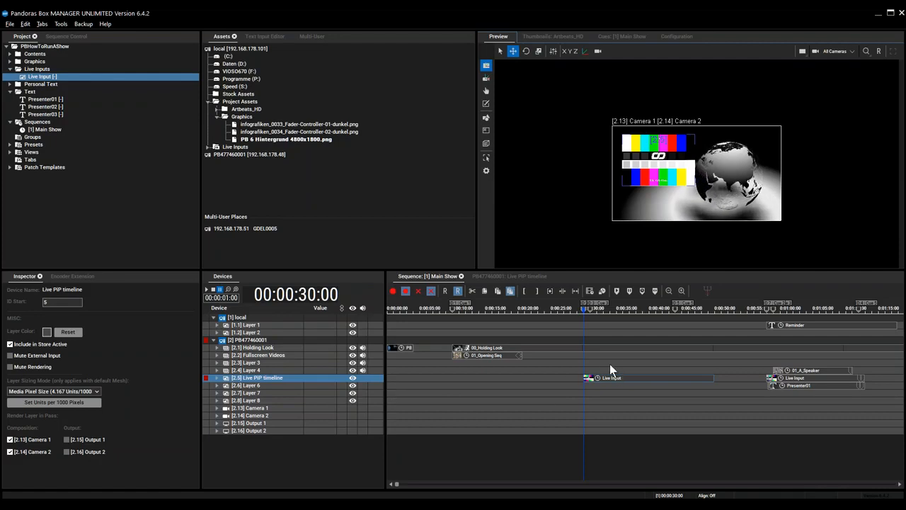
left_click_drag(652, 160, 654, 160)
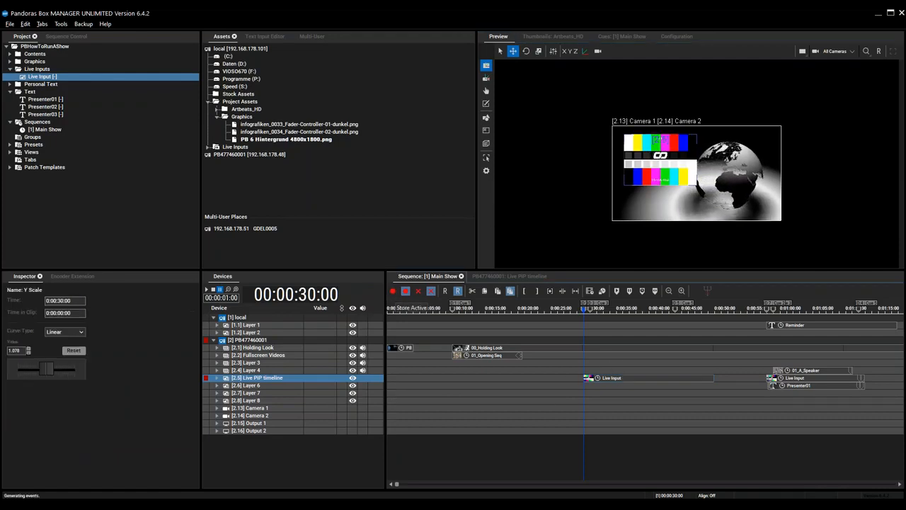
Step: Set the X Scale and Y Scale of the new Live Input clip to 0.860
double_click(593, 379)
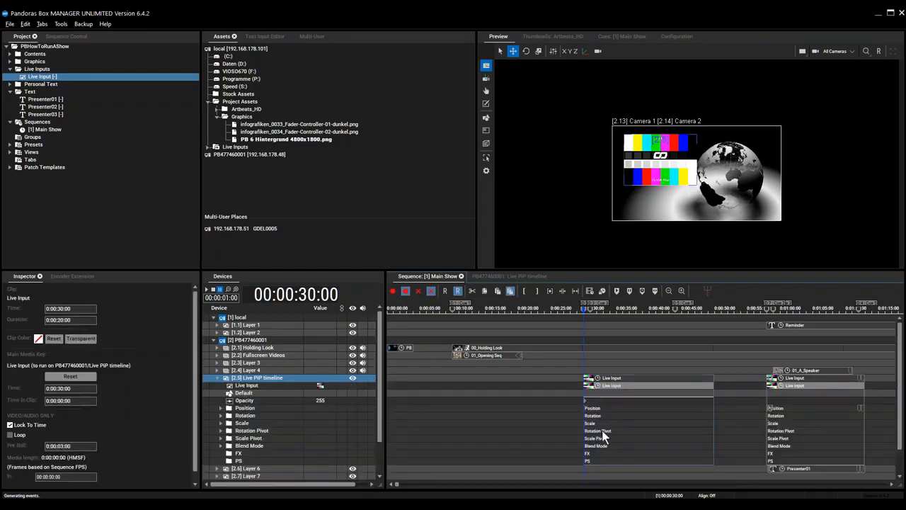
left_click(602, 422)
left_click(586, 431)
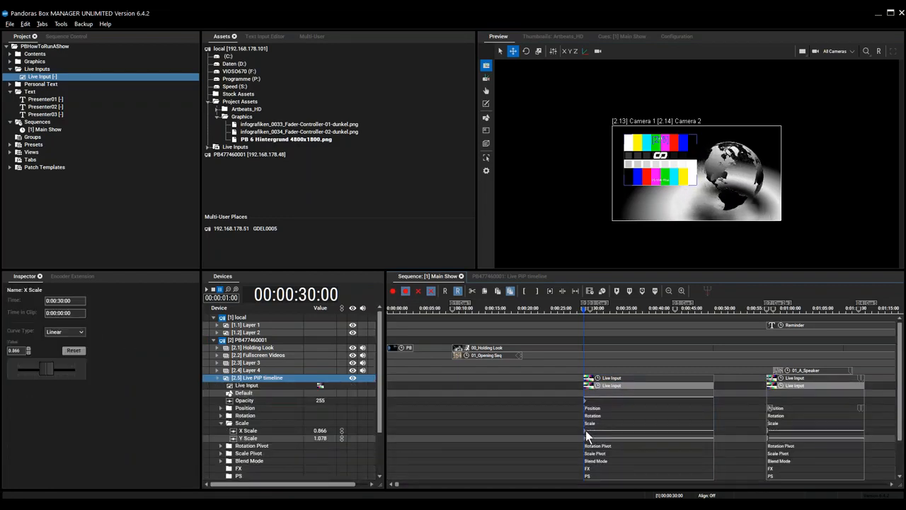
double_click(22, 352)
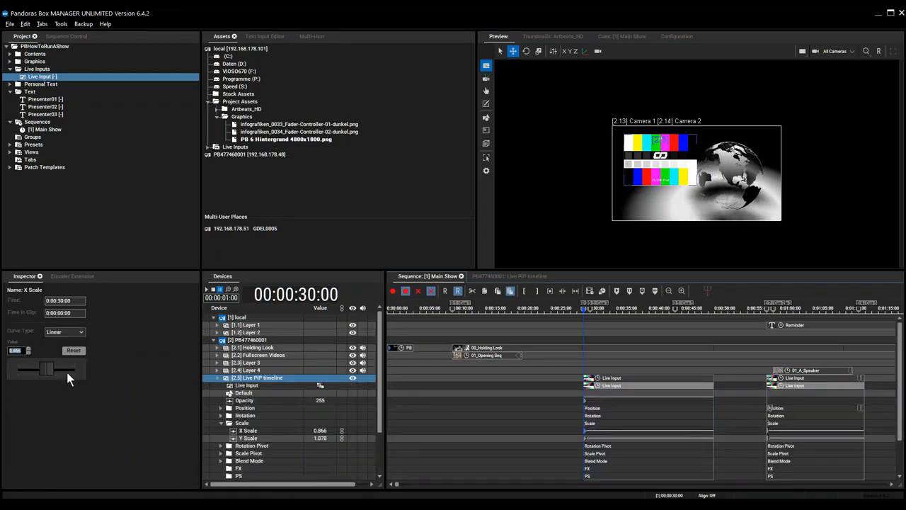
type("0")
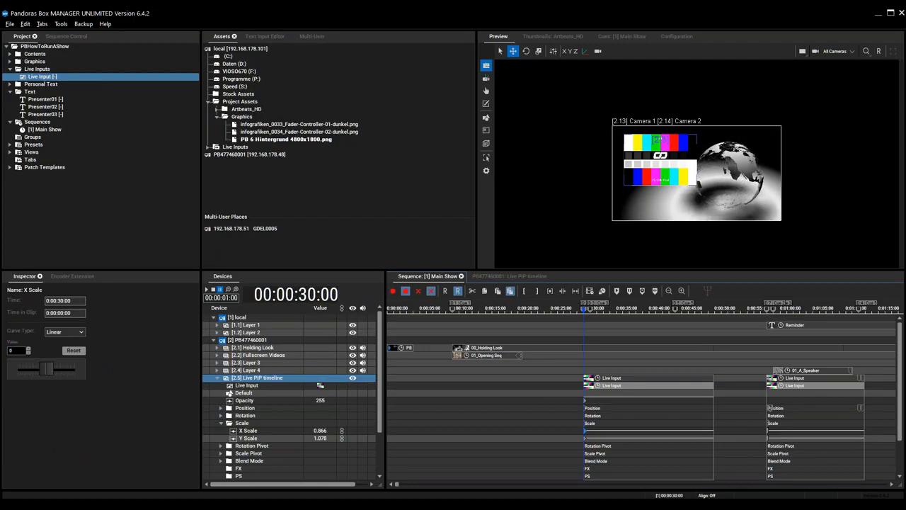
type(".860")
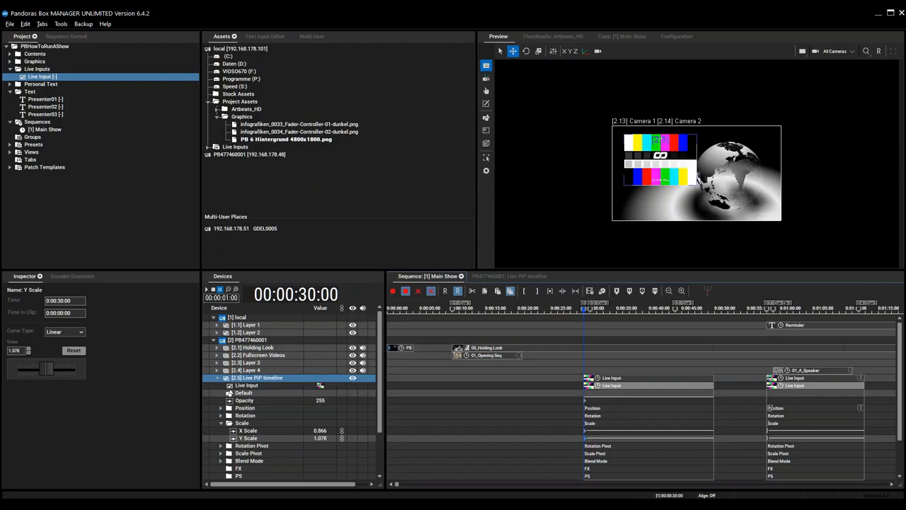
type("0")
key("Return")
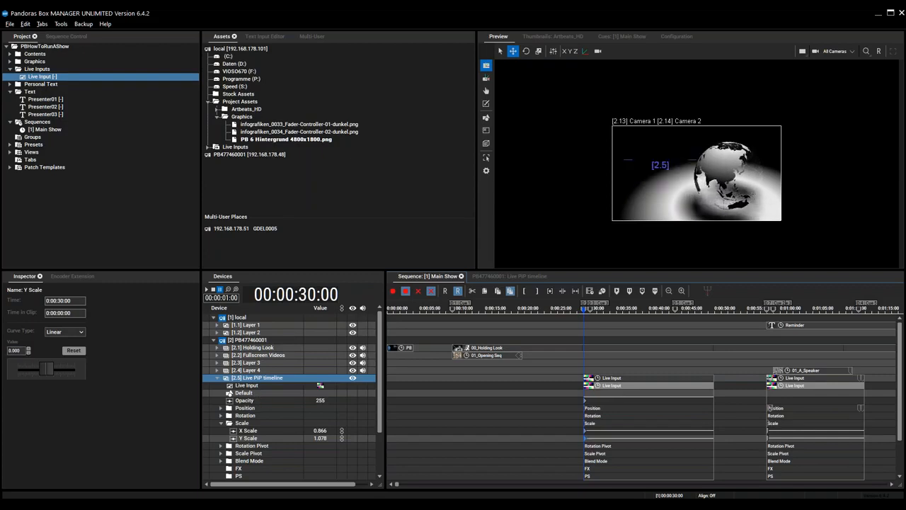
double_click(18, 350)
type("0.86")
key("Return")
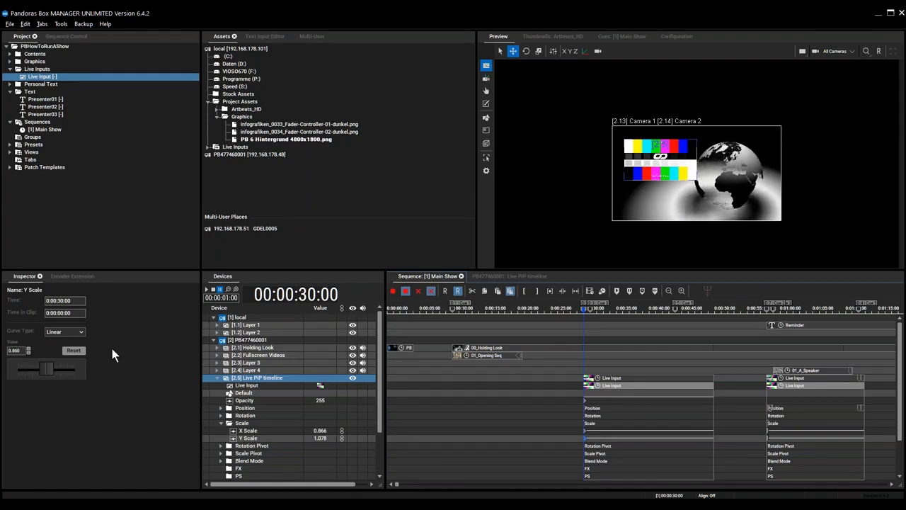
Step: Shift the live picture slightly upward in the output, store its position, and collapse the Live Input clip's parameters
left_click_drag(648, 159, 647, 155)
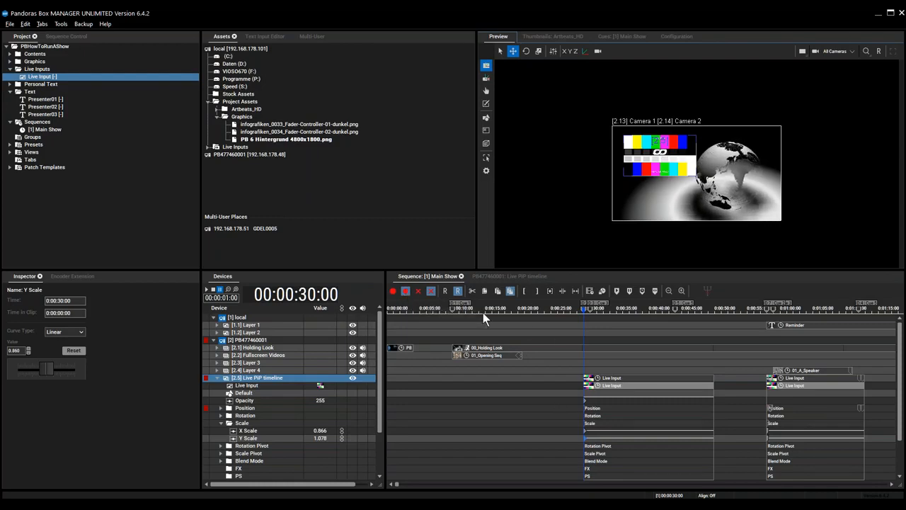
left_click(404, 291)
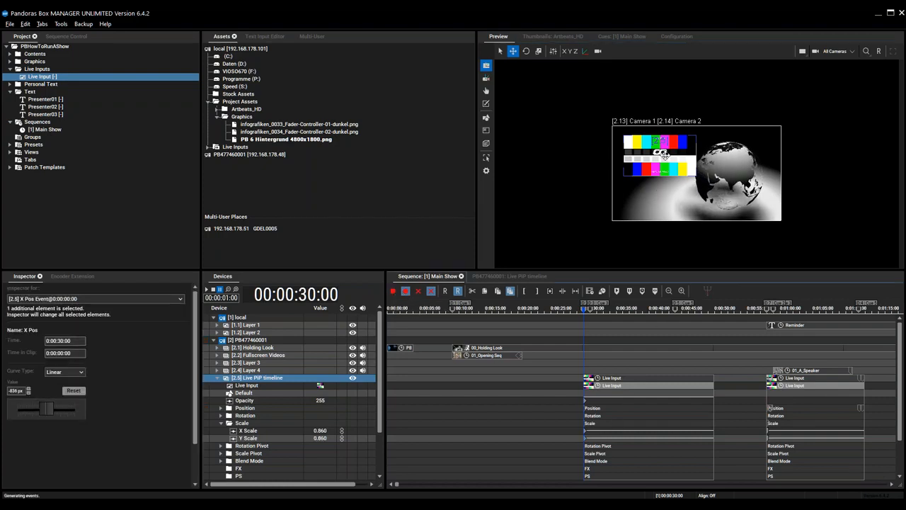
left_click(638, 380)
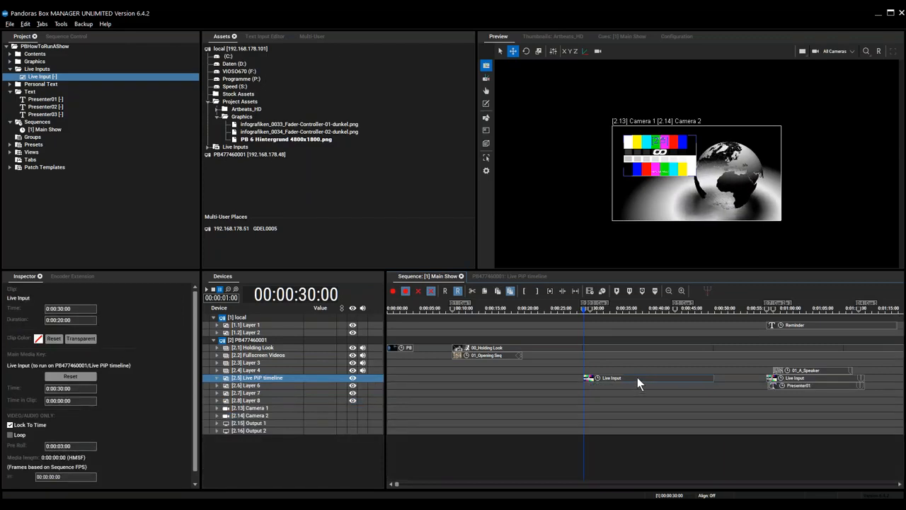
left_click(637, 377)
scroll(611, 401, "down", 2)
scroll(611, 401, "up", 2)
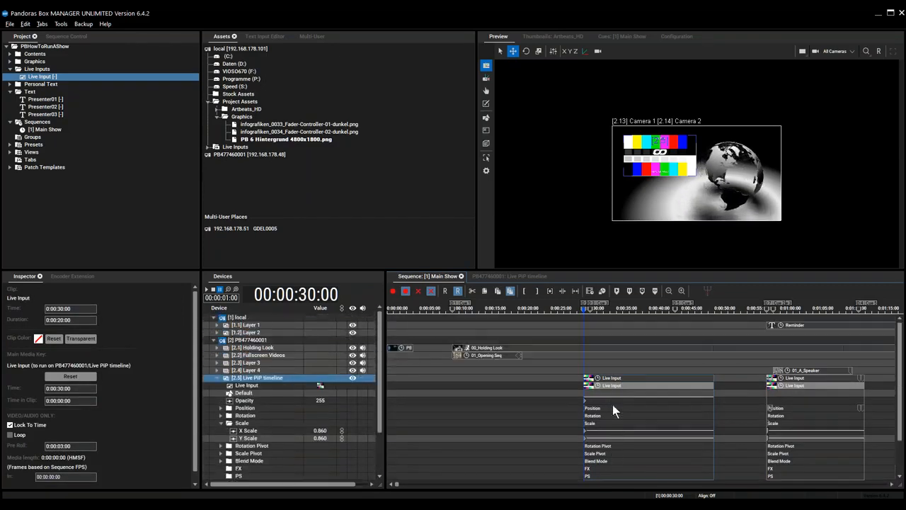
scroll(605, 407, "down", 2)
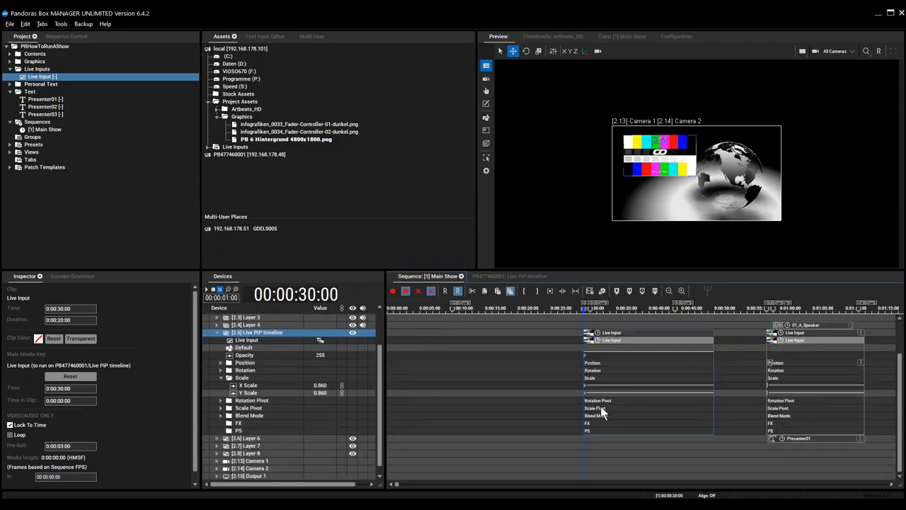
double_click(627, 332)
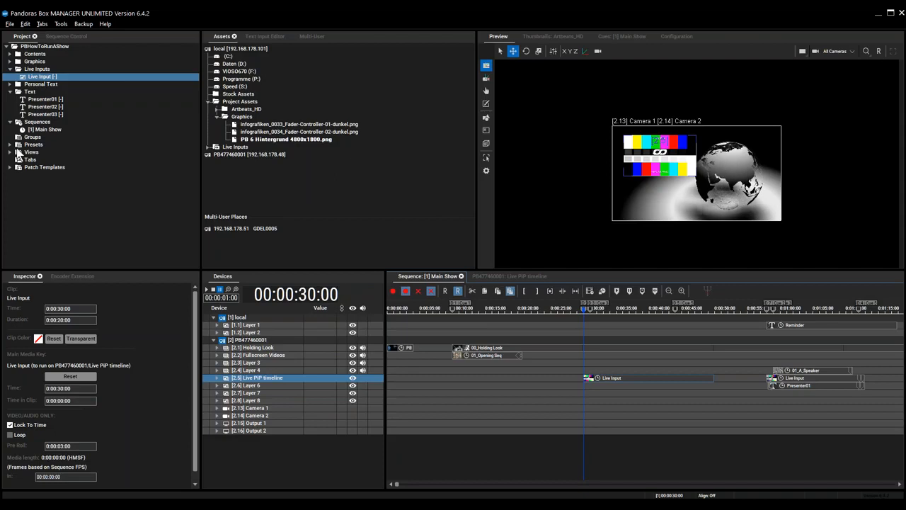
Step: Place the Presenter01 text on Layer 6 at 00:00:30:00 and position it directly below the live picture in the output
left_click(43, 99)
left_click(590, 385)
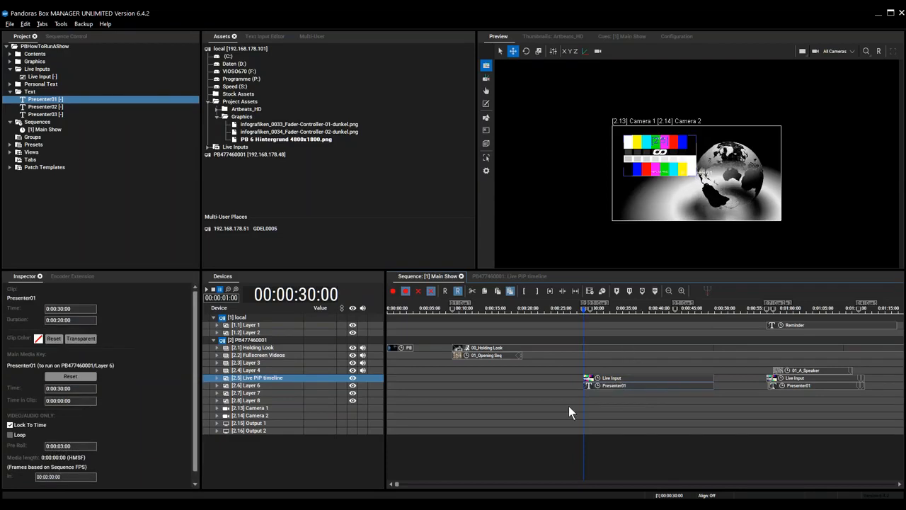
left_click(671, 185)
left_click_drag(672, 186, 669, 180)
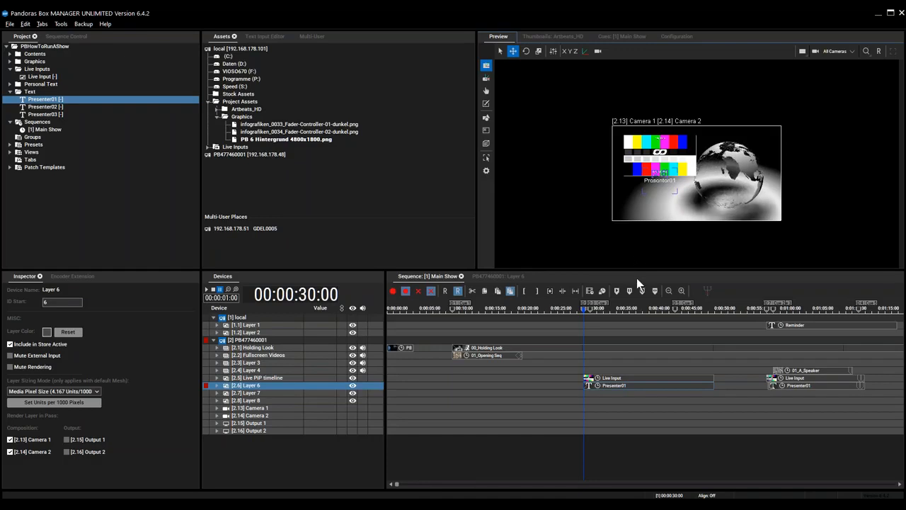
Step: Scale the live picture to 0.780, move it to about -934 px X and -502 px Y, and realign the Presenter01 title beneath it
left_click(268, 378)
left_click(544, 276)
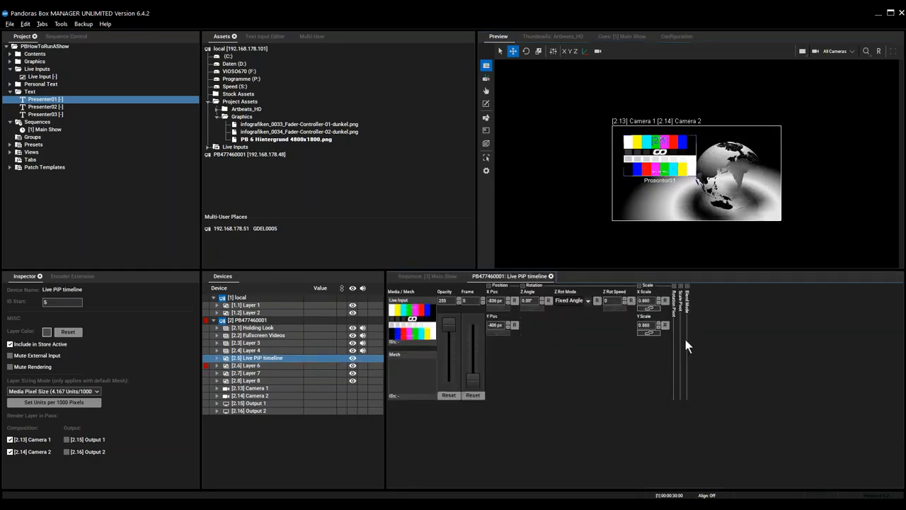
scroll(644, 302, "down", 8)
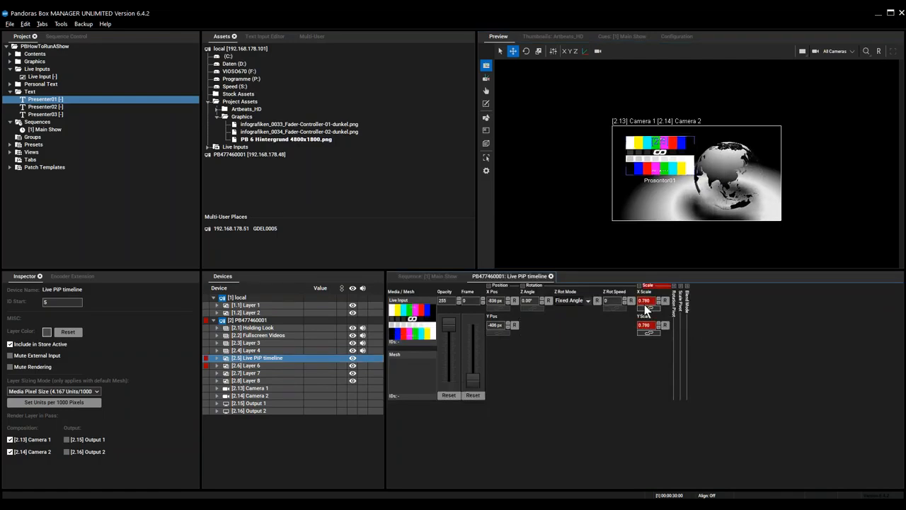
left_click_drag(651, 158, 646, 153)
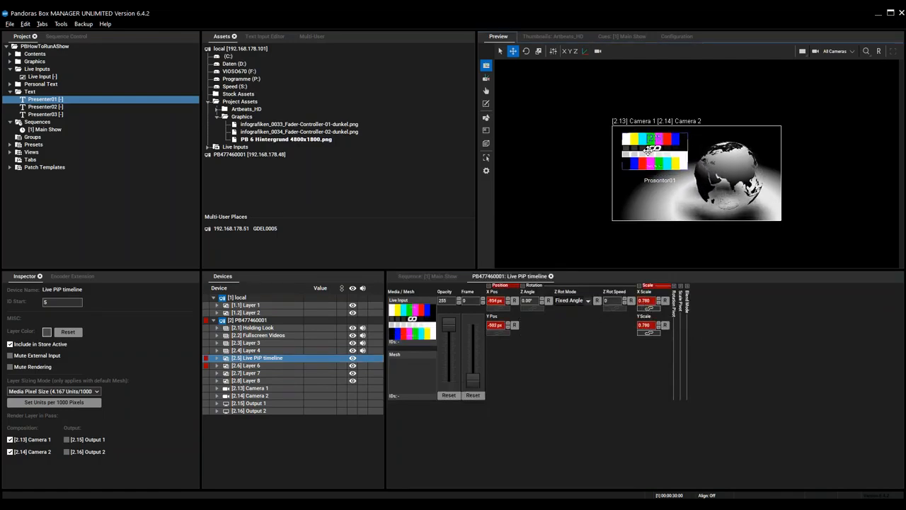
left_click(661, 179)
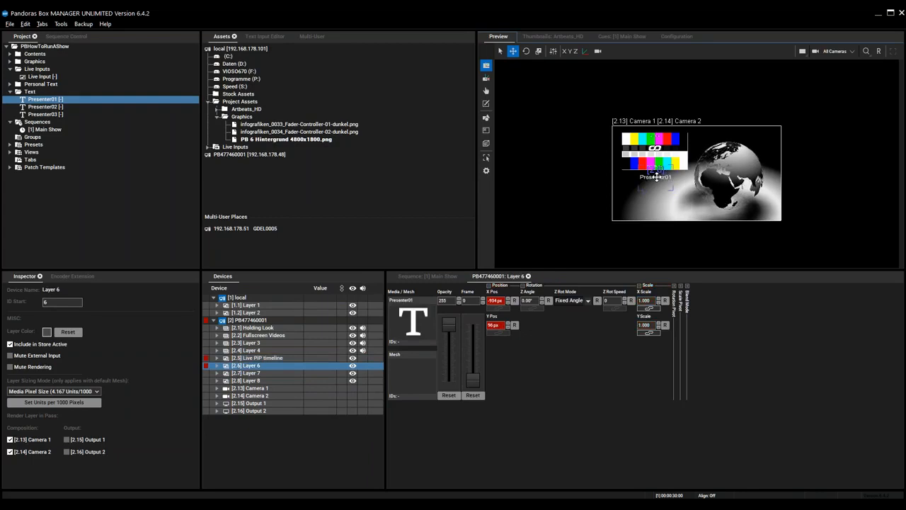
Step: Rename Layer 6, which carries the Presenter01 text in the Main Show sequence, as Title
left_click(441, 276)
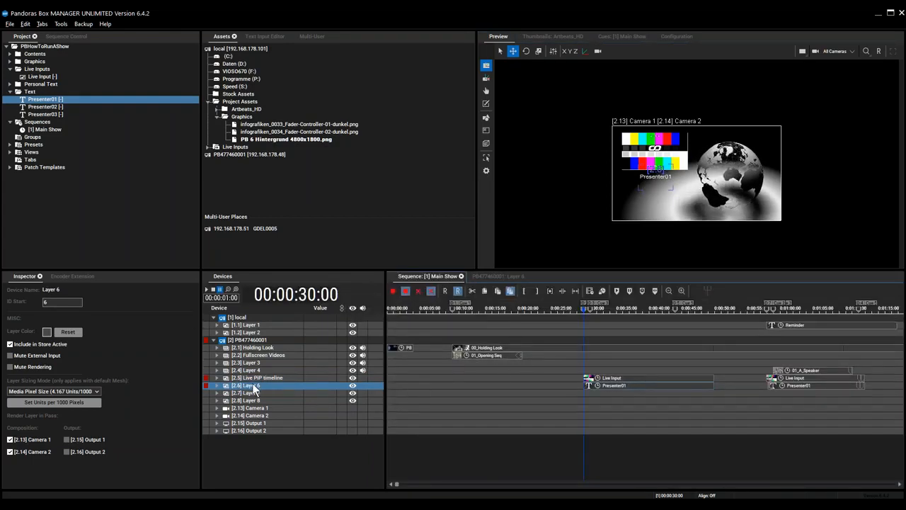
key("F2")
type("Title")
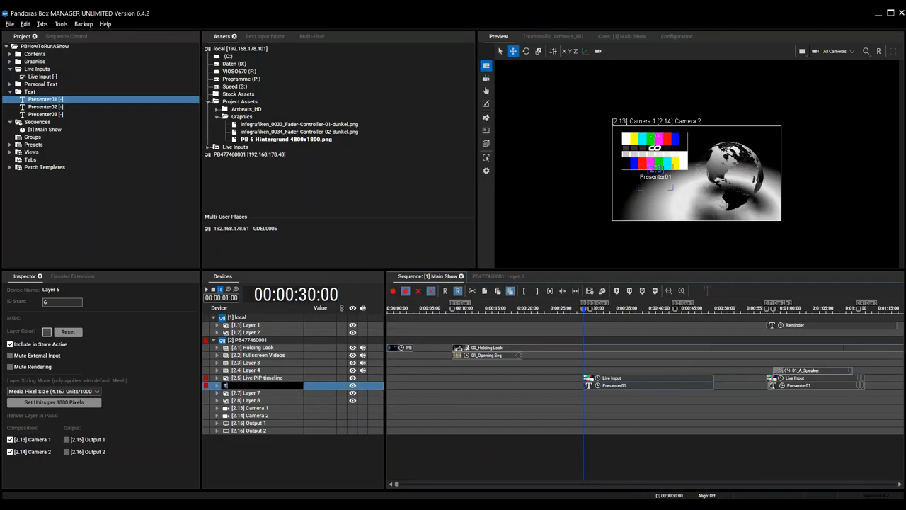
key("Return")
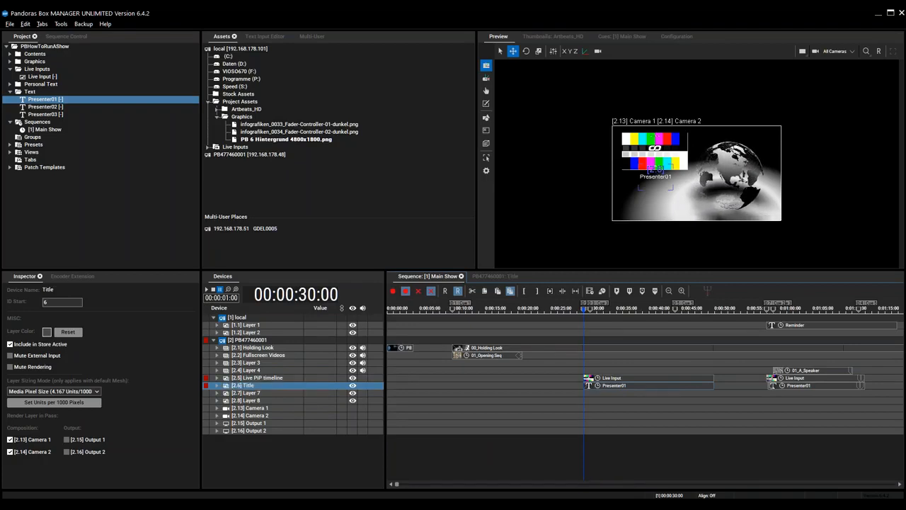
left_click(254, 394)
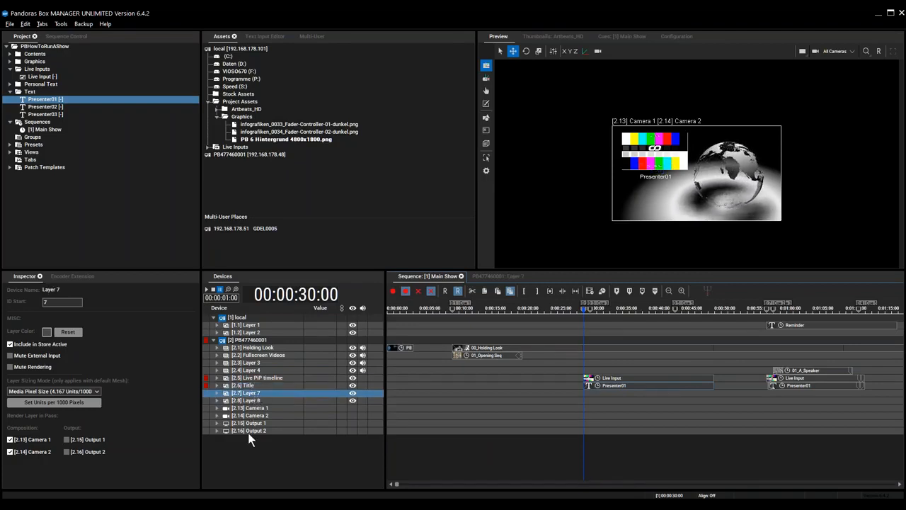
key("F2")
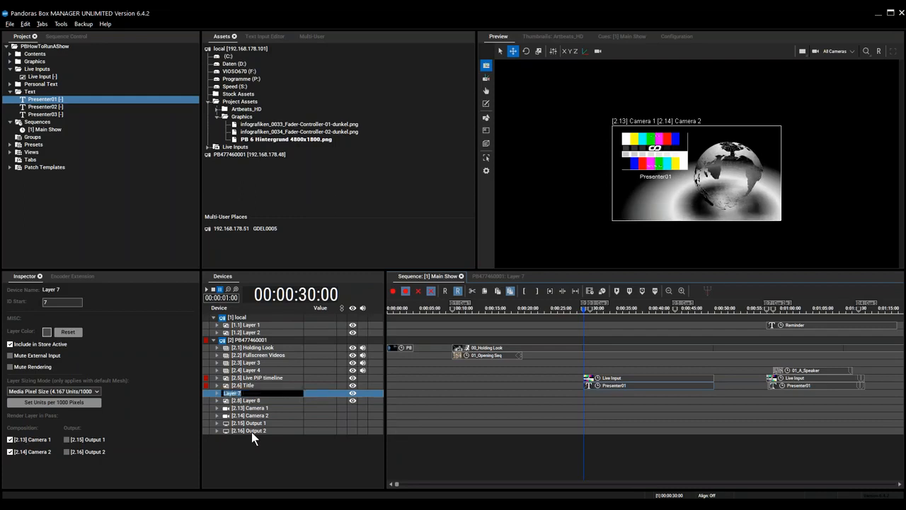
key("Escape")
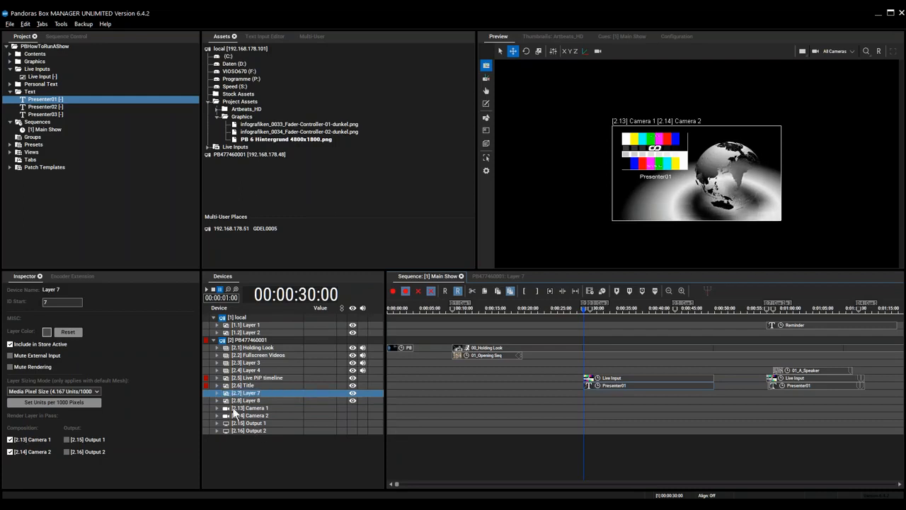
Step: Rename Layer 4, directly above the Live PiP timeline layer, as Video
left_click(255, 363)
left_click(252, 371)
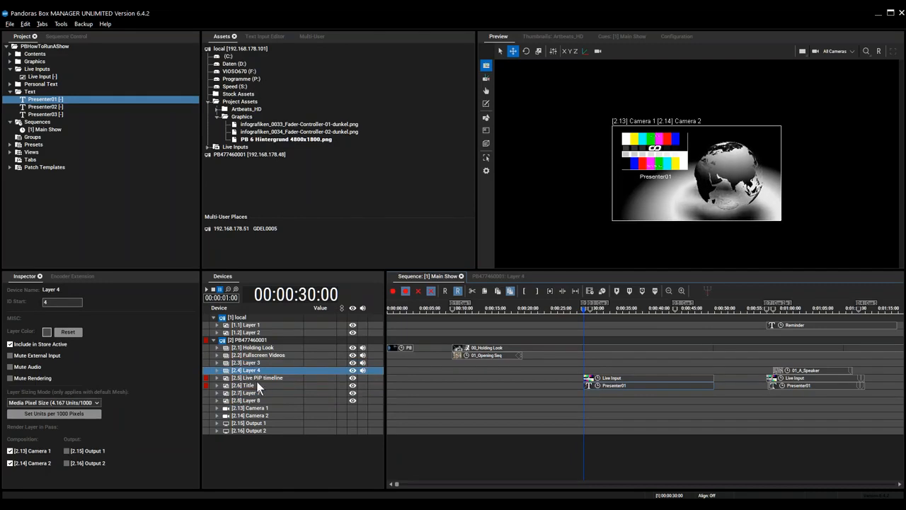
key("F2")
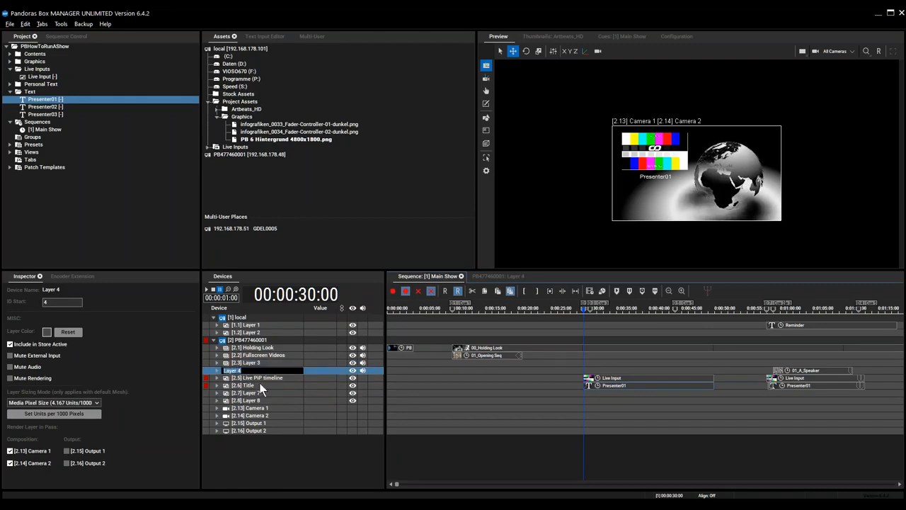
type("Vide")
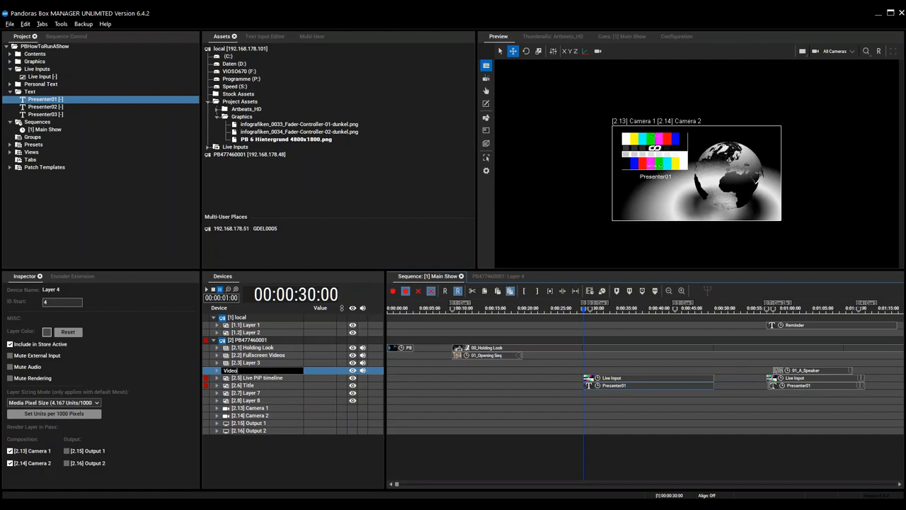
type("o")
key("Return")
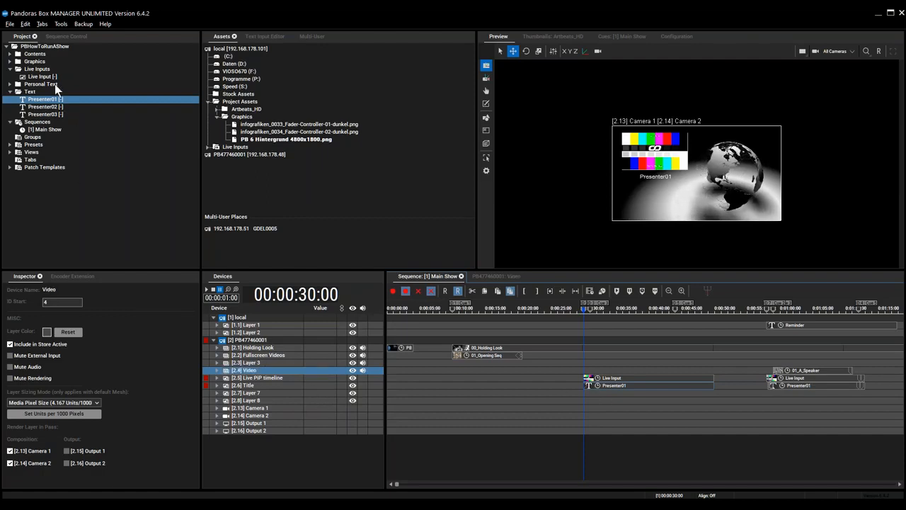
Step: Try placing the 01_A_Speaker content on the Video layer at 00:00:30:00, and delete that clip again
left_click(10, 53)
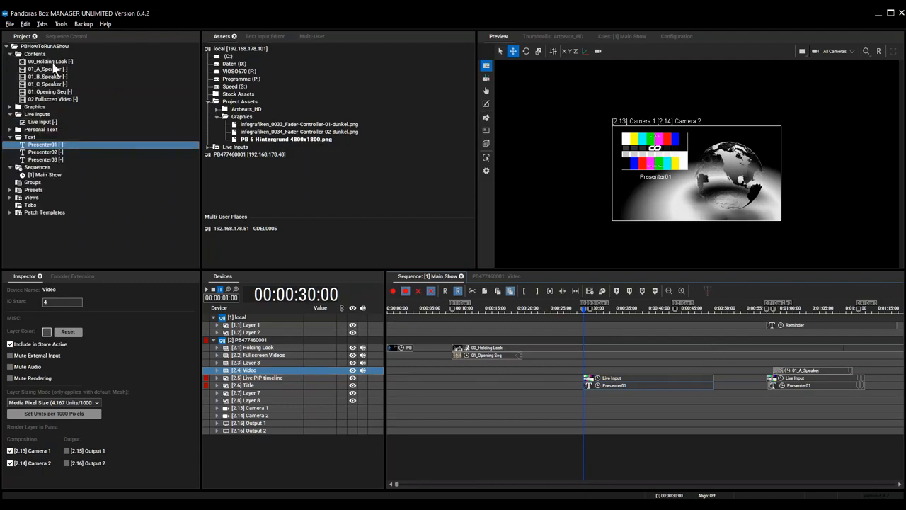
left_click(47, 70)
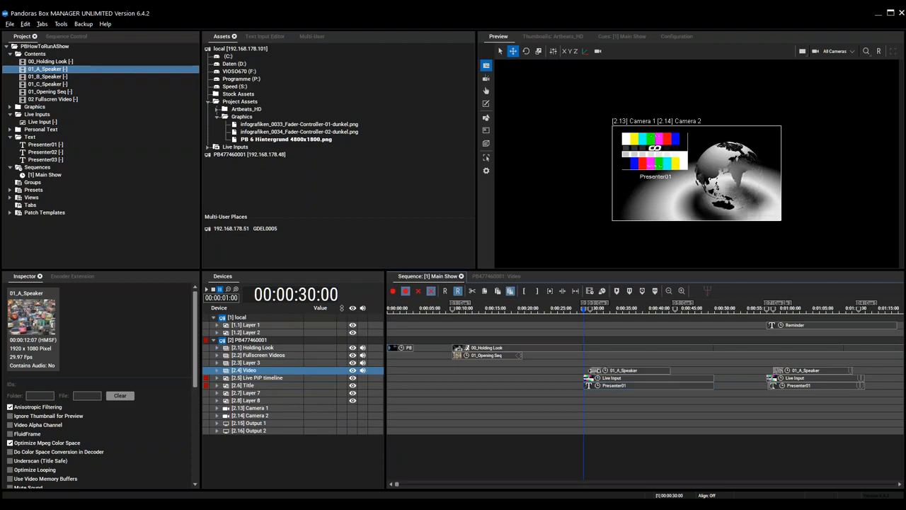
left_click_drag(588, 370, 601, 370)
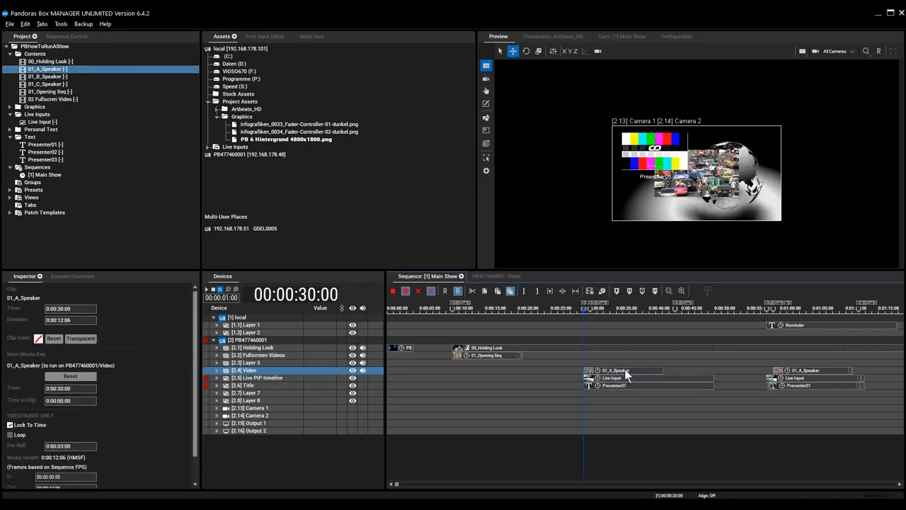
key("Delete")
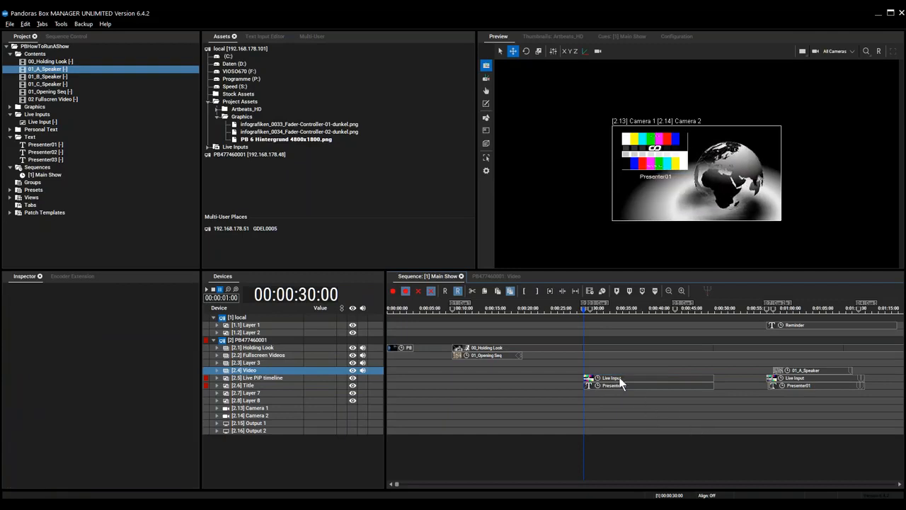
Step: Store the active values of the live picture and the Presenter01 title at 00:00:30:00 and expand the Live Input clip's parameters
left_click(619, 379)
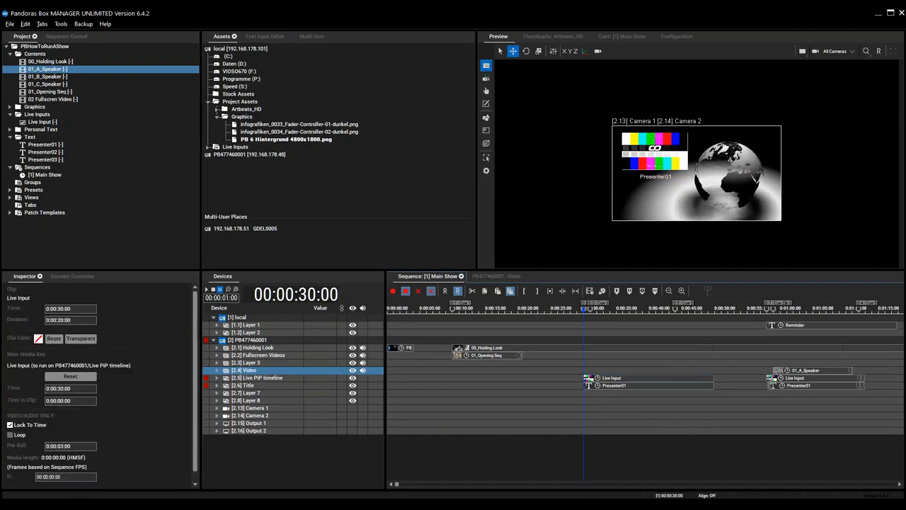
left_click(394, 291)
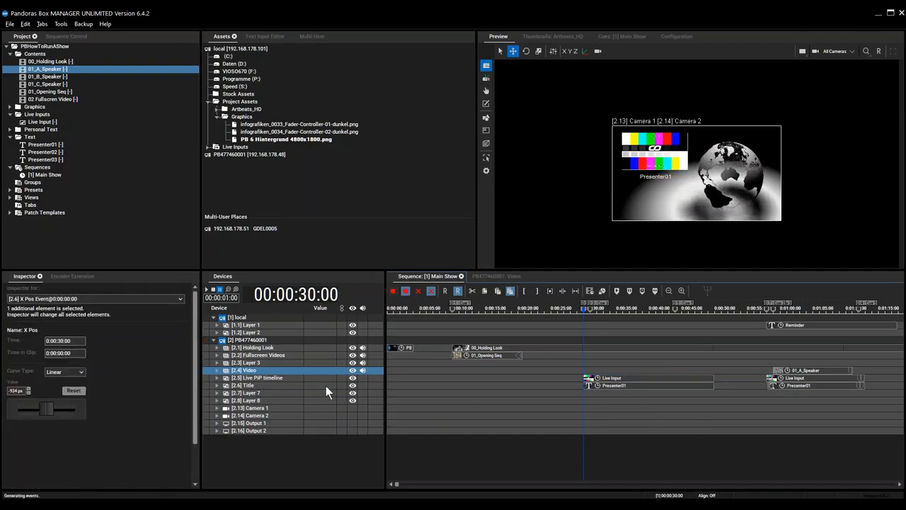
double_click(598, 377)
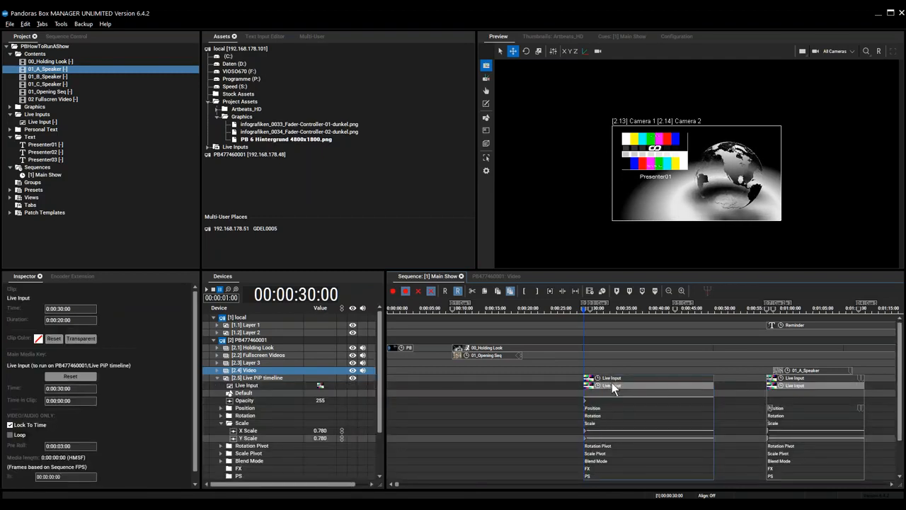
Step: Copy the Live Input clip from the Live PiP timeline layer onto the Video layer at 00:00:30:00 and collapse its parameters
left_click_drag(610, 379, 608, 368)
left_click(528, 301)
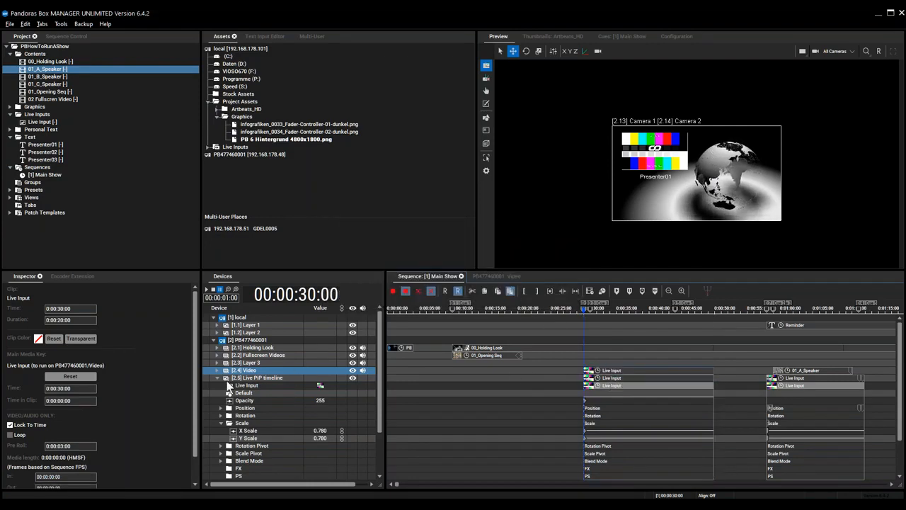
left_click(256, 369)
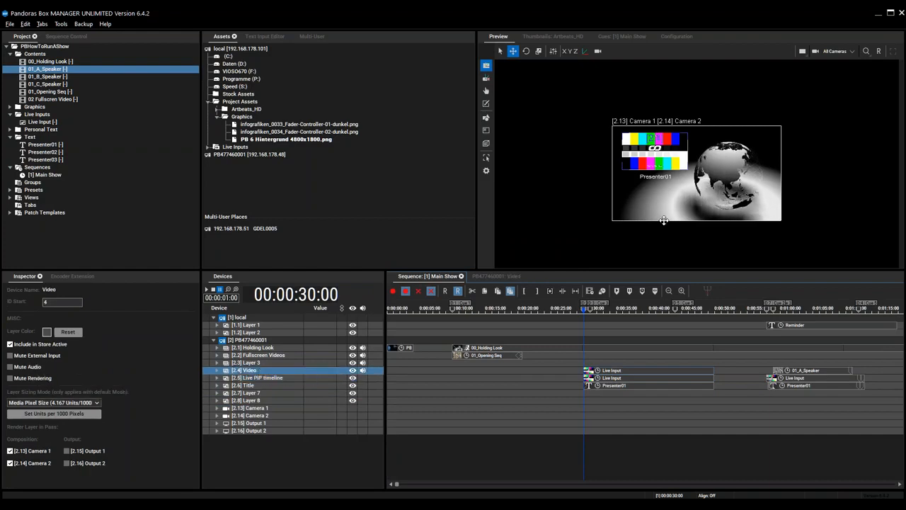
Step: Try moving the Live PiP timeline picture below the title, and reset that layer's X and Y position
left_click(653, 175)
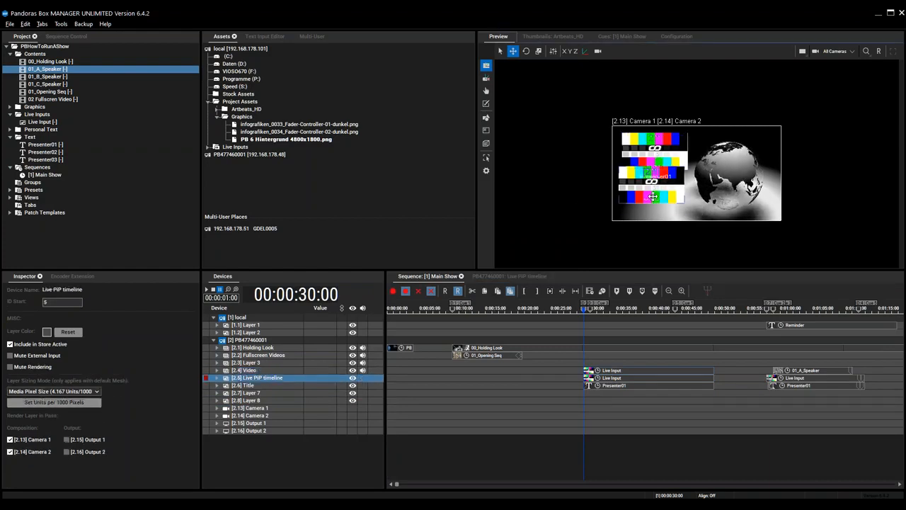
left_click_drag(660, 203, 658, 201)
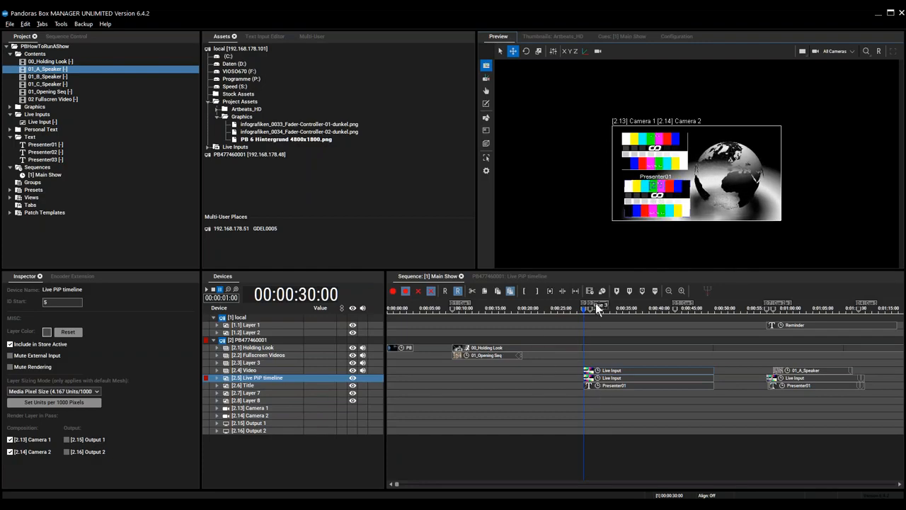
left_click(496, 276)
left_click(515, 325)
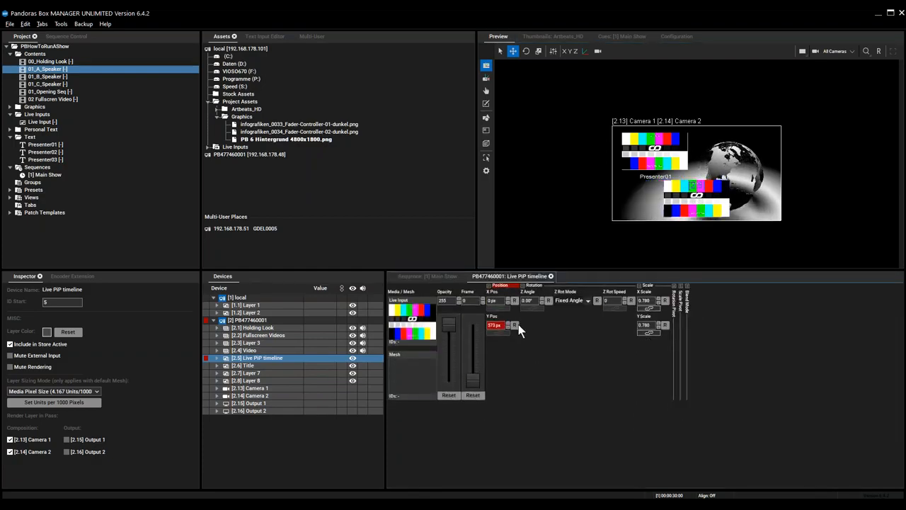
left_click(435, 275)
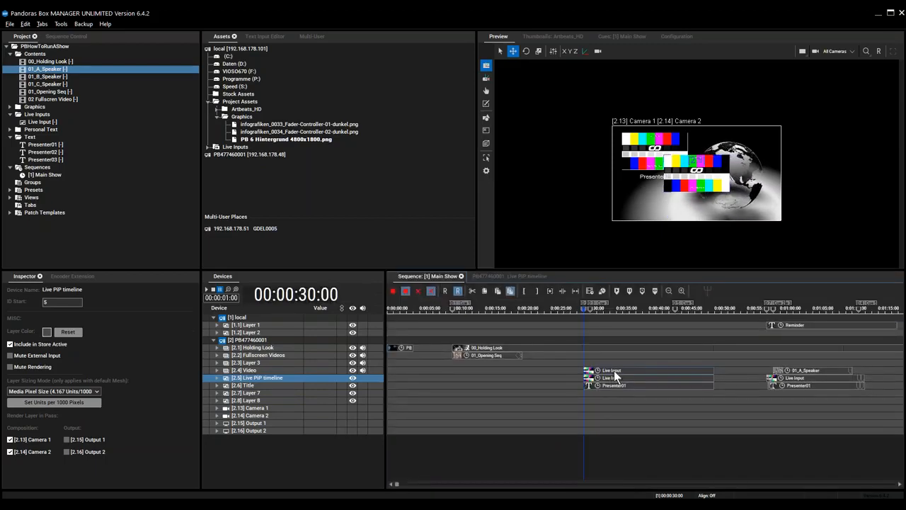
Step: Place the Video layer's live picture below the Presenter01 title, temporarily shifting its clip to 00:00:25:21 and returning it to 00:00:30:00
left_click_drag(613, 370, 586, 370)
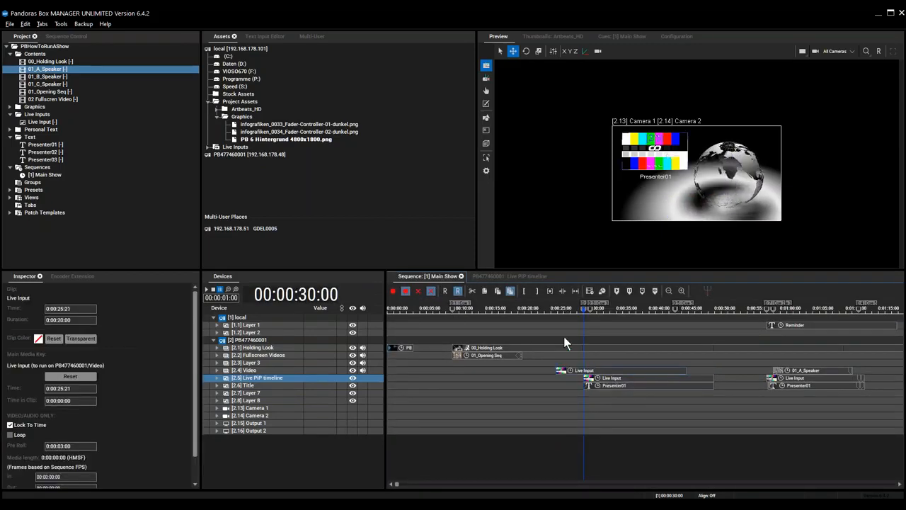
left_click(567, 311)
left_click_drag(660, 154, 661, 201)
left_click_drag(589, 373, 608, 368)
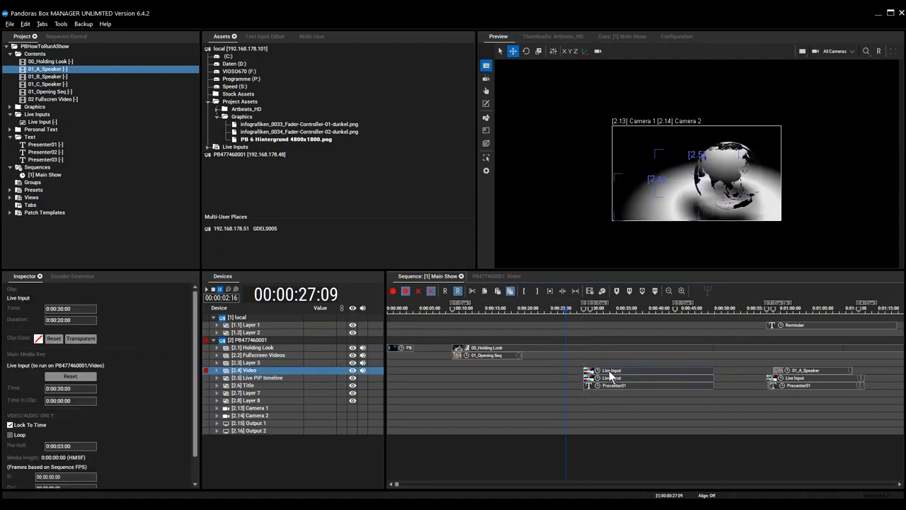
left_click(600, 324)
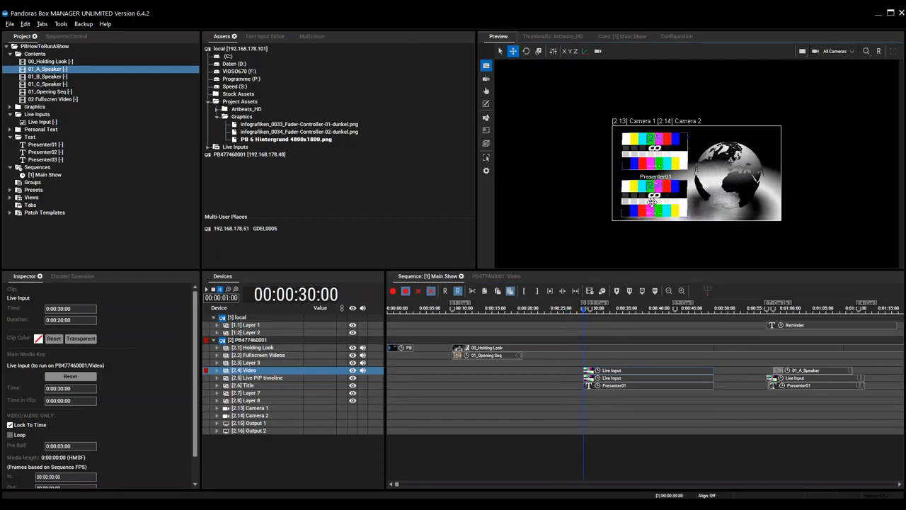
Step: Nudge the Presenter01 title slightly up between the two live pictures and store its active position at 00:00:30:00
left_click(657, 174)
left_click_drag(658, 174, 658, 172)
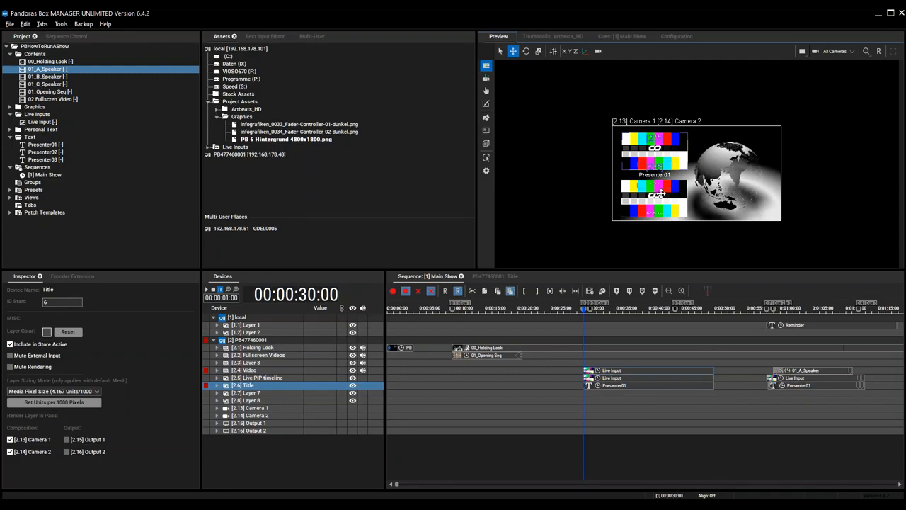
left_click(393, 292)
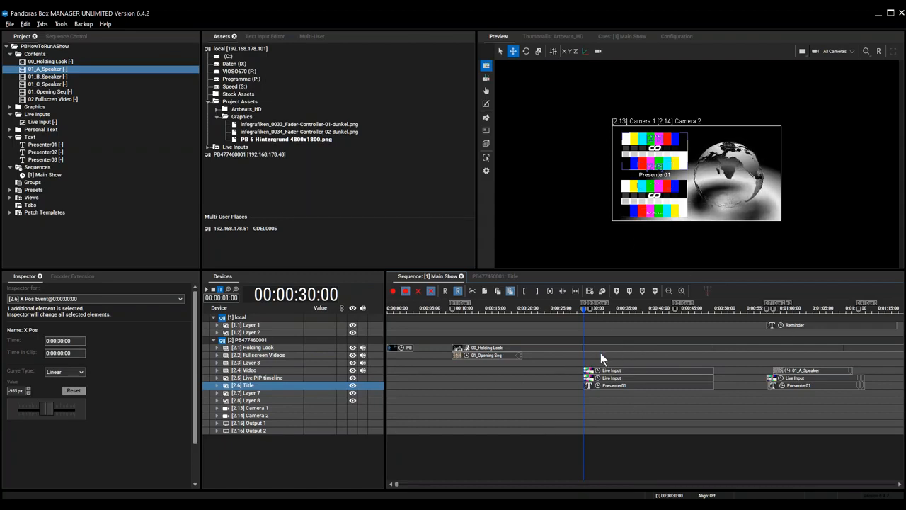
left_click(488, 277)
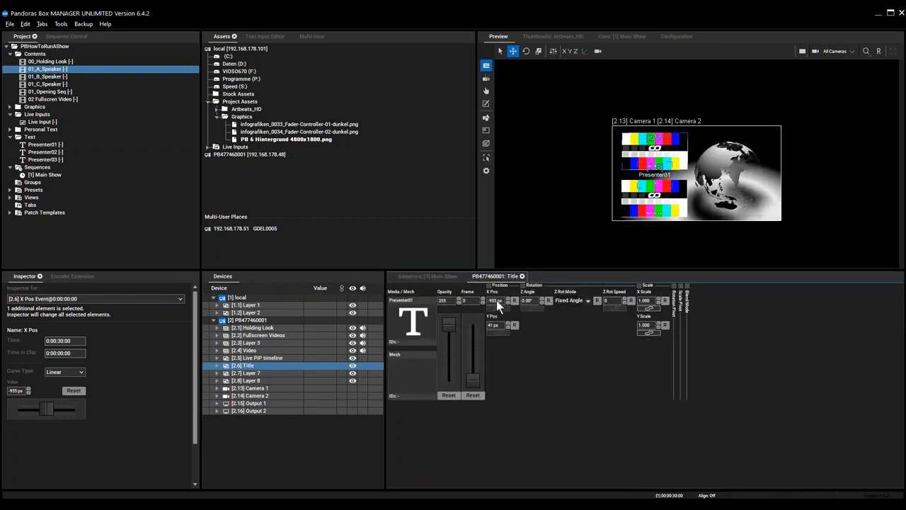
left_click_drag(495, 300, 494, 322)
left_click(515, 301)
left_click(433, 276)
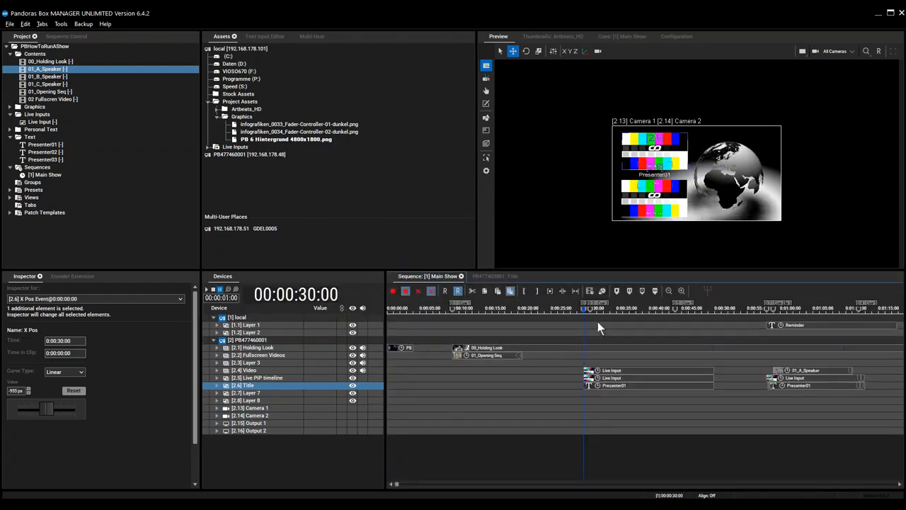
Step: Move the Video, Live PiP timeline and Title layers together horizontally out of the frame, Title X about -2713 px, and store them at 00:00:30:00
left_click(495, 277)
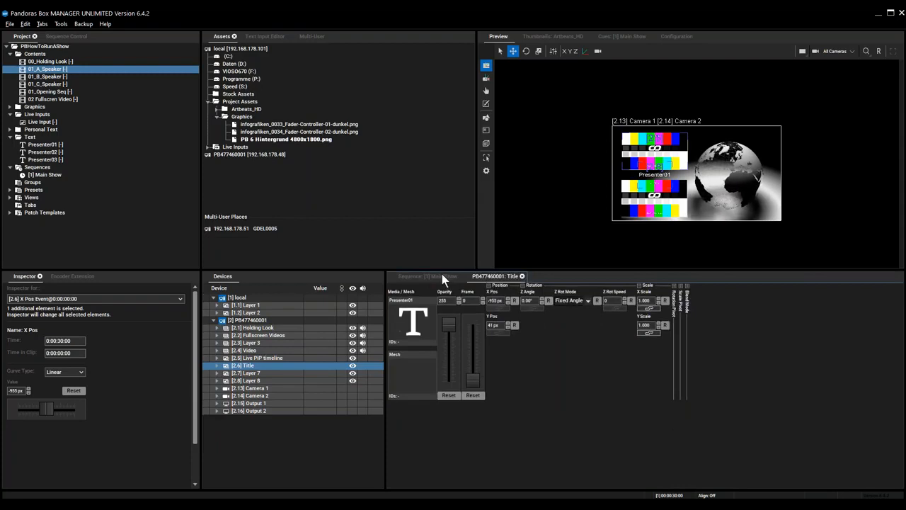
left_click(266, 356)
left_click(263, 349)
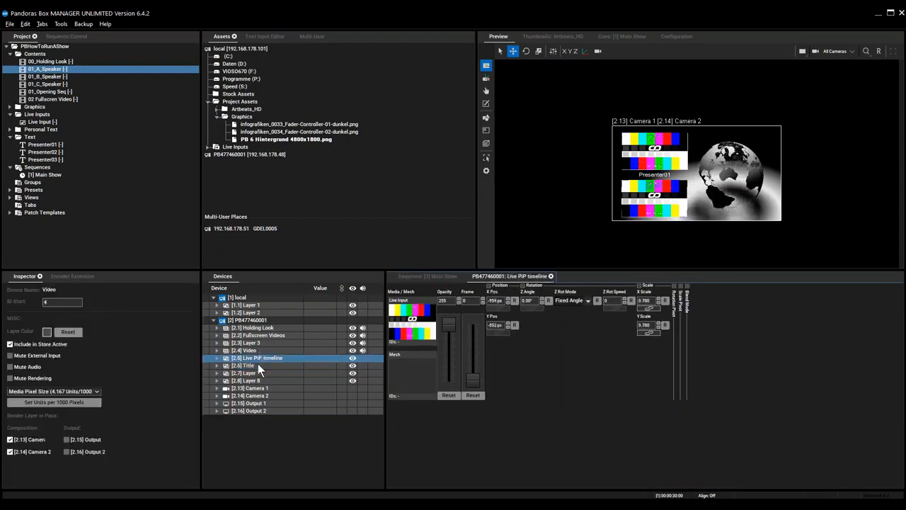
left_click(252, 365, "shift")
left_click_drag(494, 297, 499, 464)
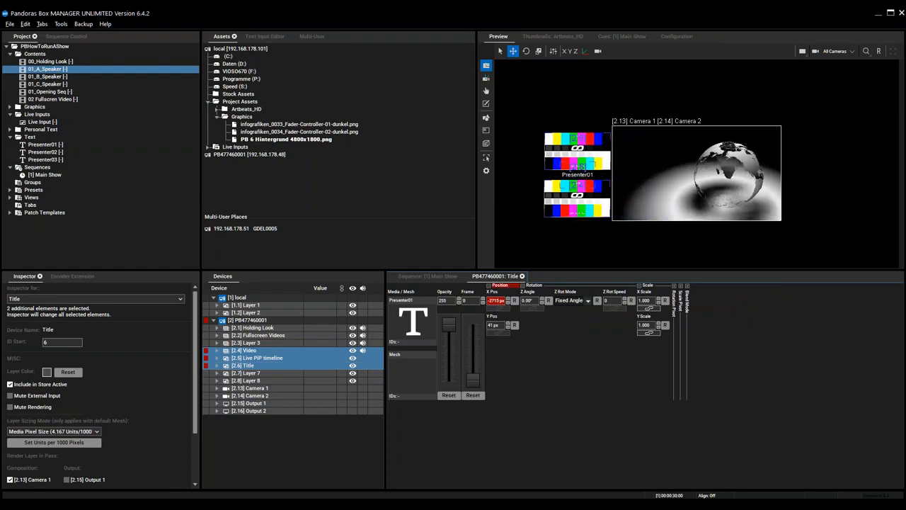
left_click(436, 275)
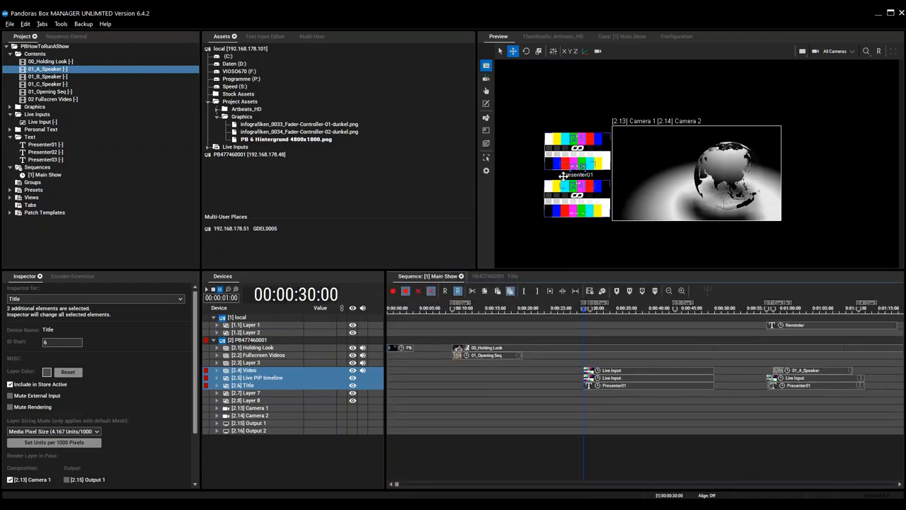
left_click(392, 290)
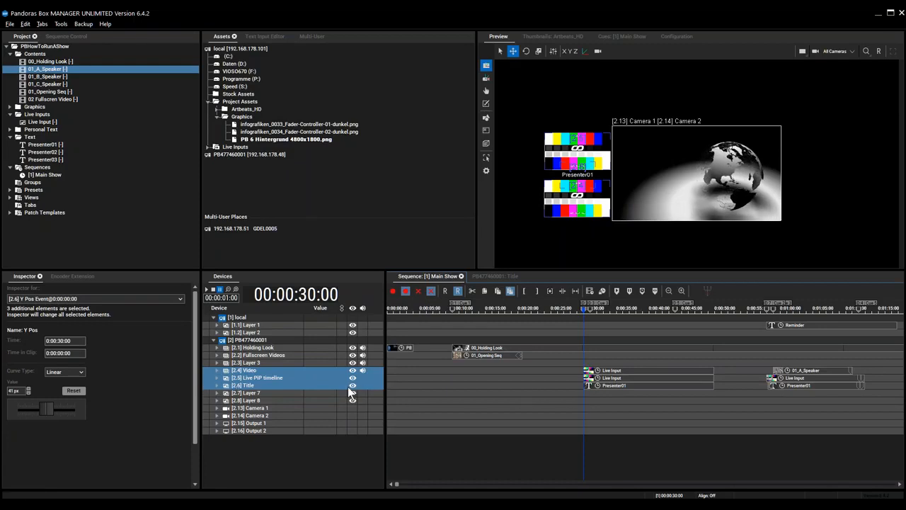
Step: Create a preset from the position and scale keys of the Video layer's Live Input clip at 00:00:30:00
left_click(626, 371)
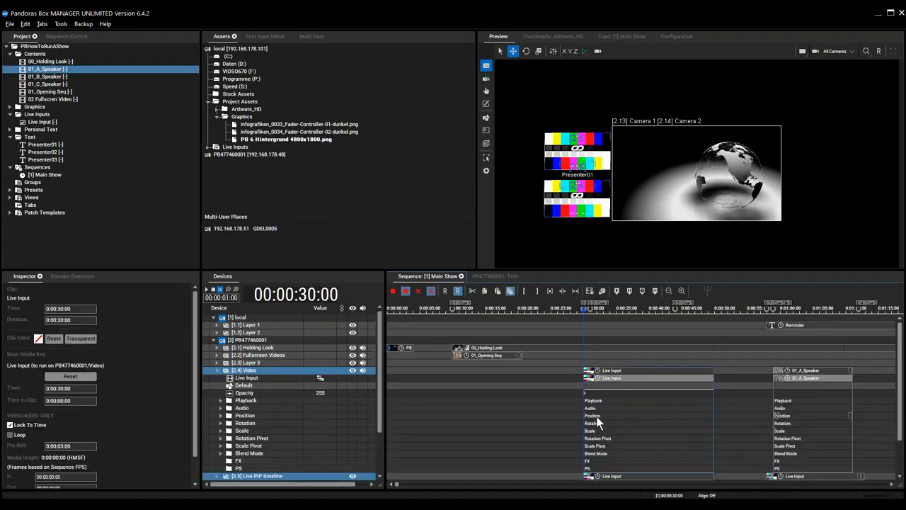
left_click(601, 432)
double_click(609, 414)
scroll(609, 414, "down", 5)
scroll(611, 410, "up", 3)
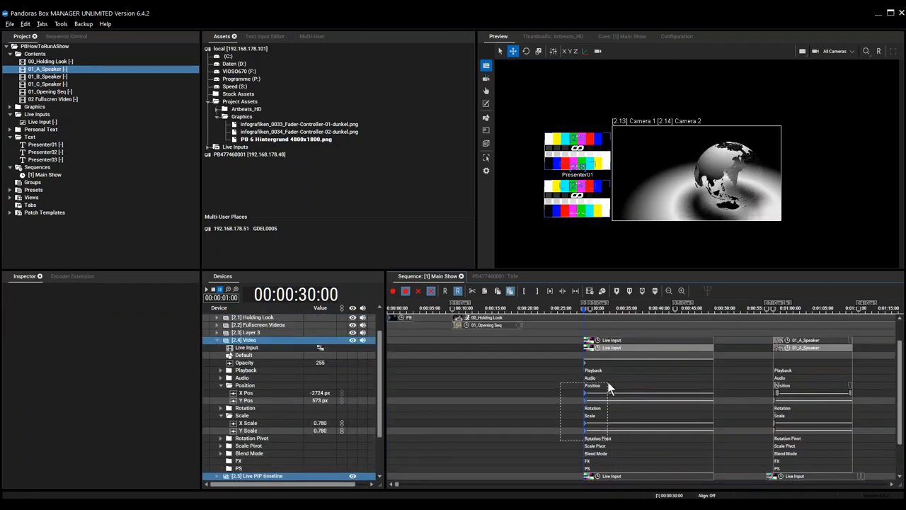
left_click(586, 409)
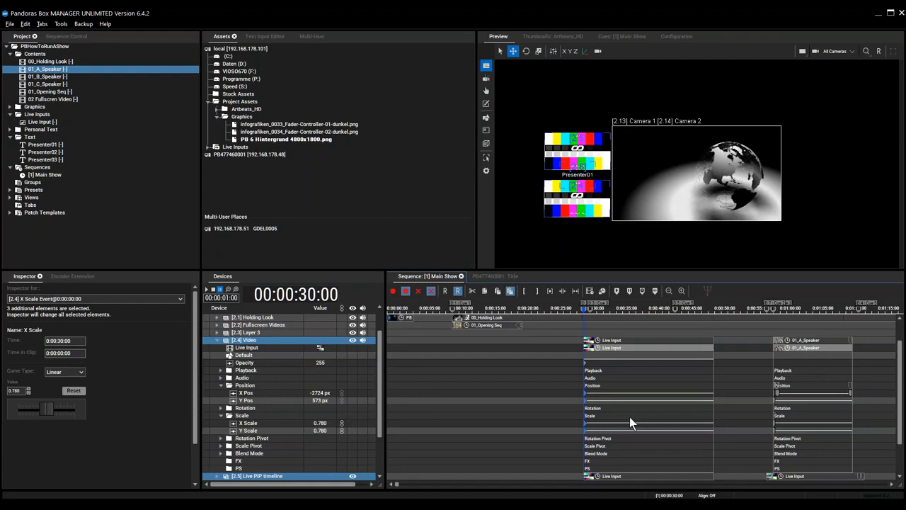
right_click(586, 404)
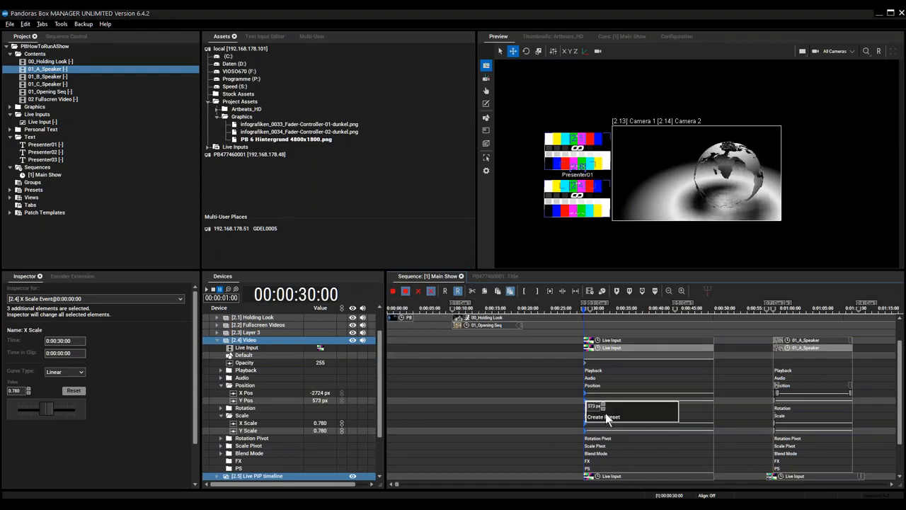
left_click(605, 416)
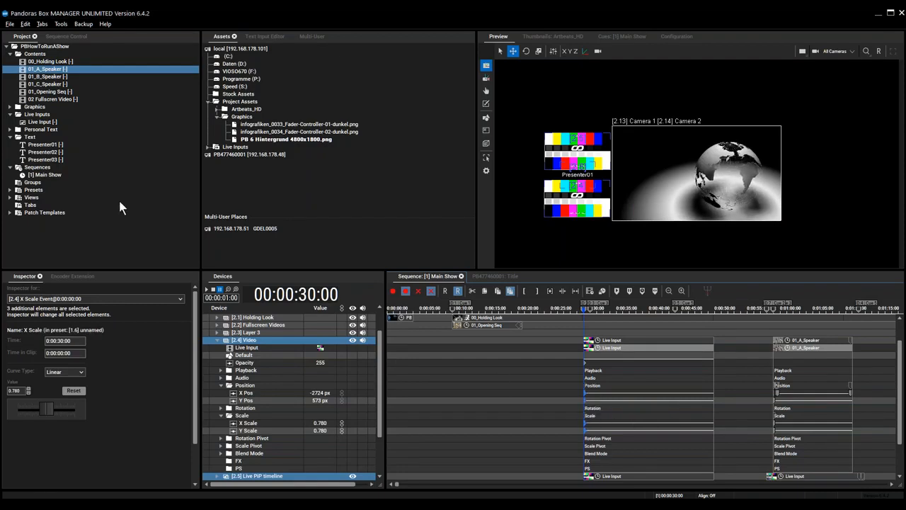
Step: Rename the unnamed preset in the GLOBAL folder as Video Pos 2
left_click(9, 190)
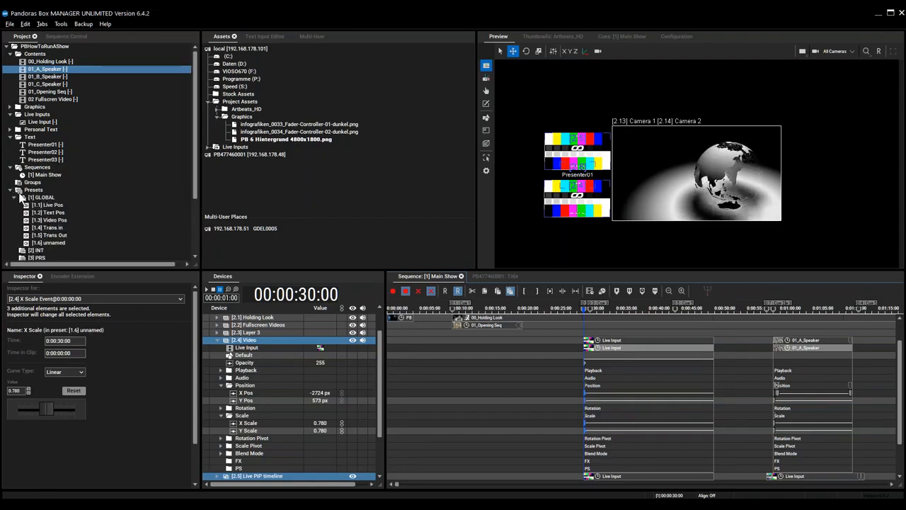
left_click(55, 242)
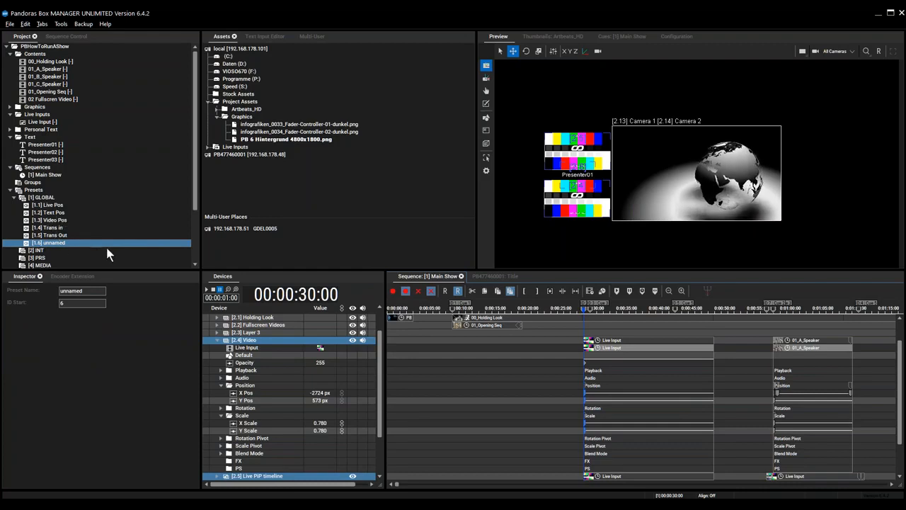
key("F2")
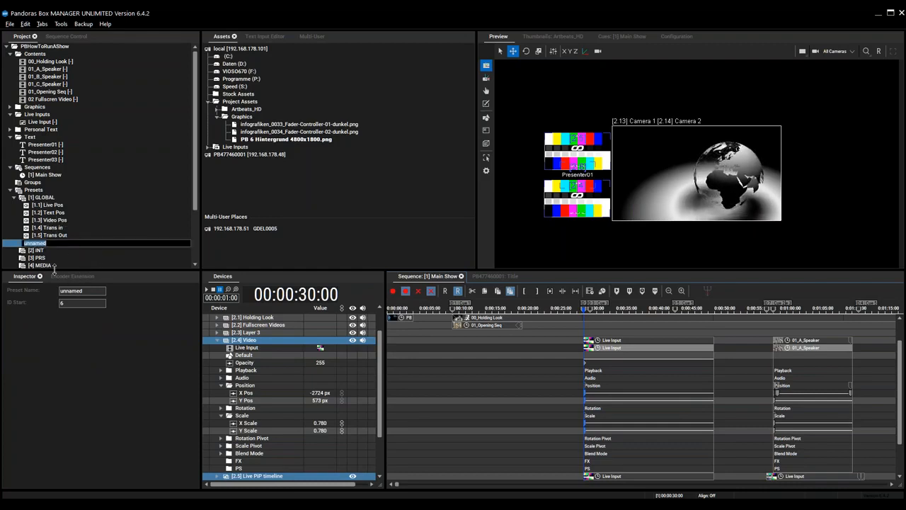
type("P")
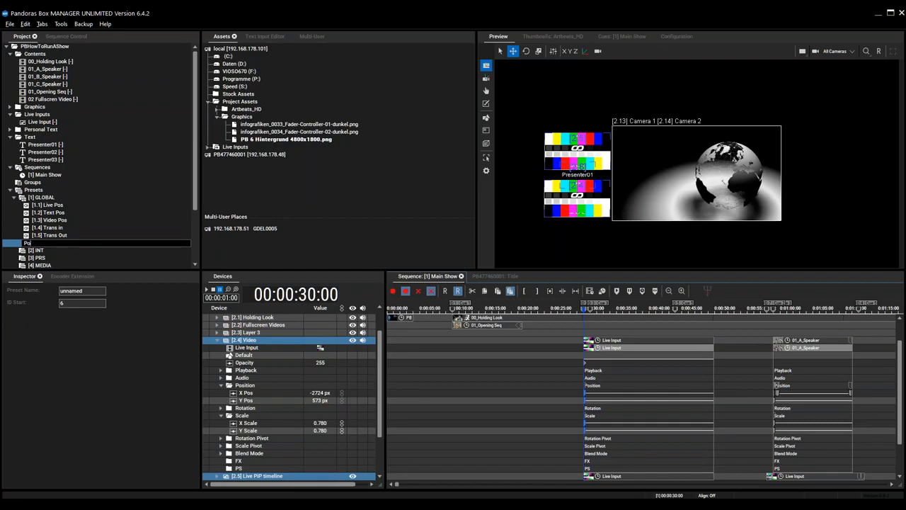
key("BackSpace")
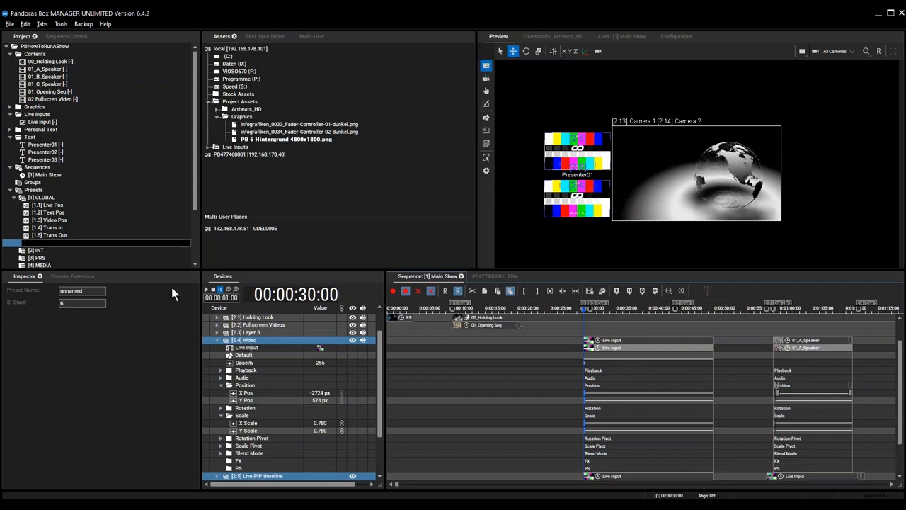
type("Video Pos 2")
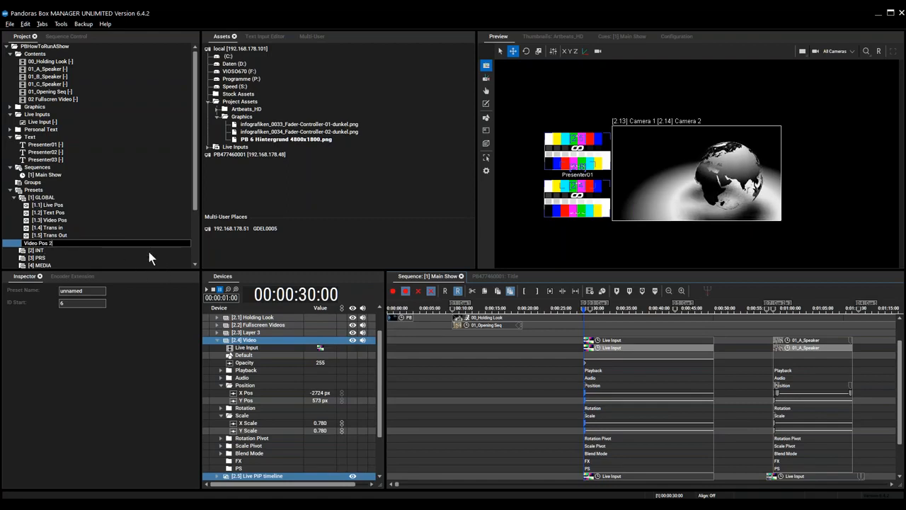
key("Return")
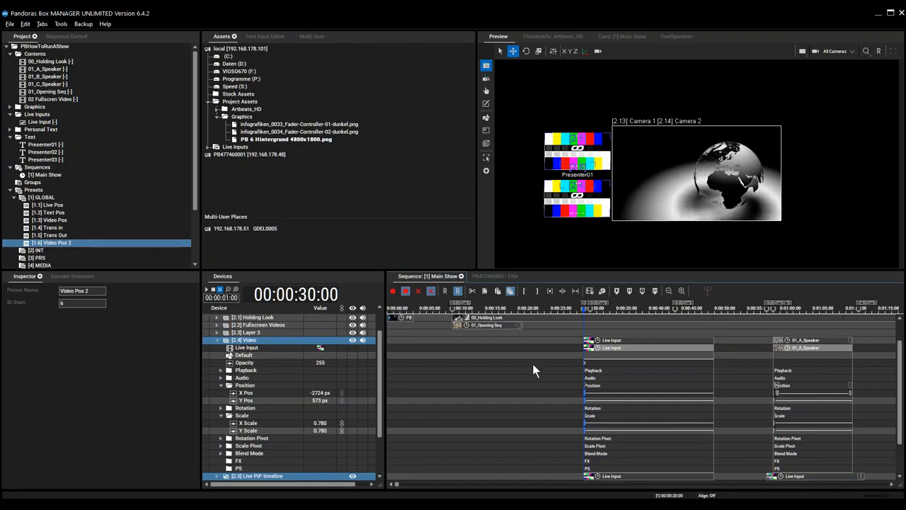
Step: Add an X Pos key to the Video layer's Live Input clip and place it at 00:00:31:00
left_click(615, 377)
scroll(633, 382, "down", 2)
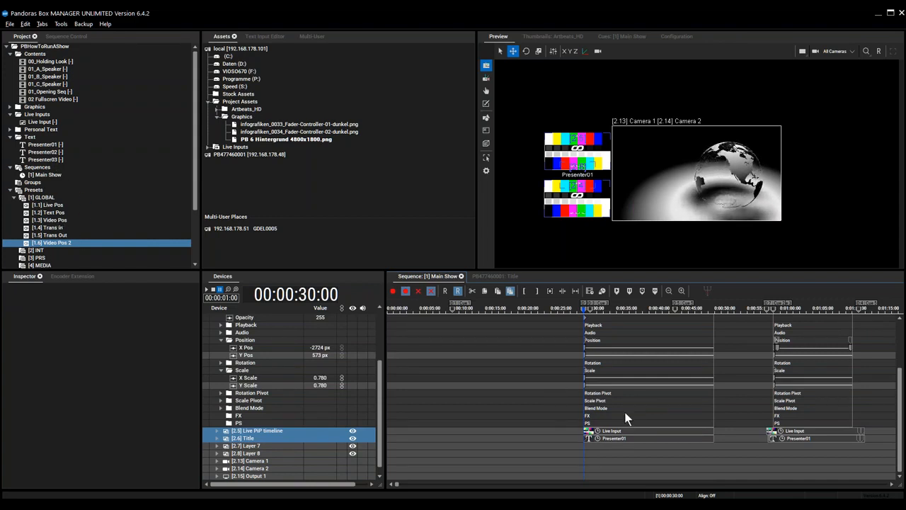
scroll(596, 410, "up", 2)
scroll(607, 412, "down", 2)
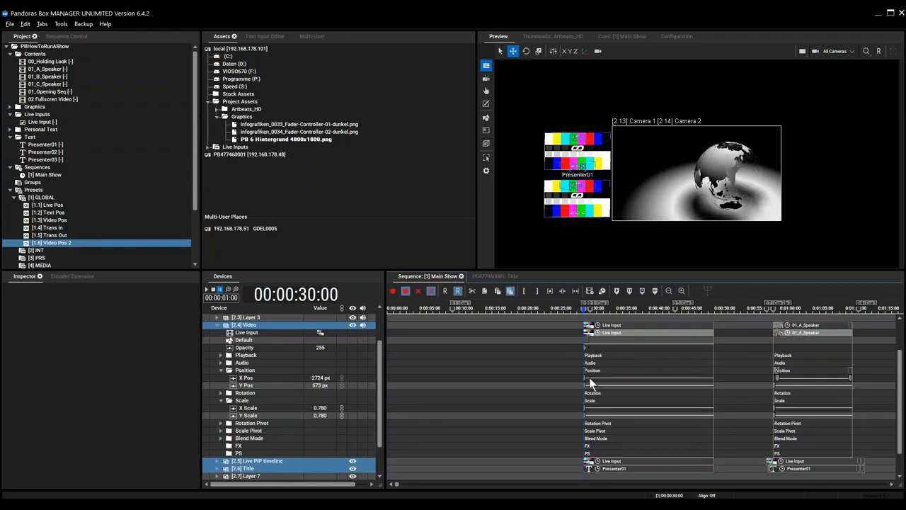
left_click(591, 382)
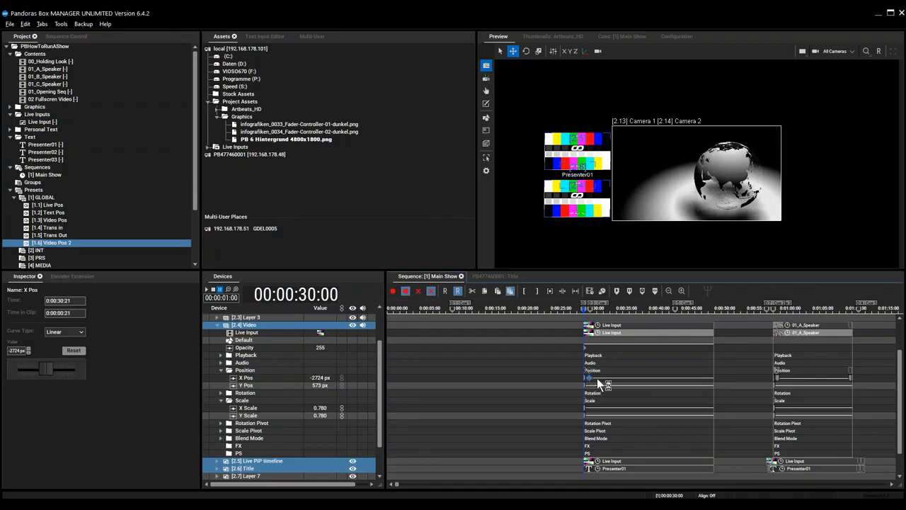
key("Page_Down")
left_click_drag(589, 378, 591, 378)
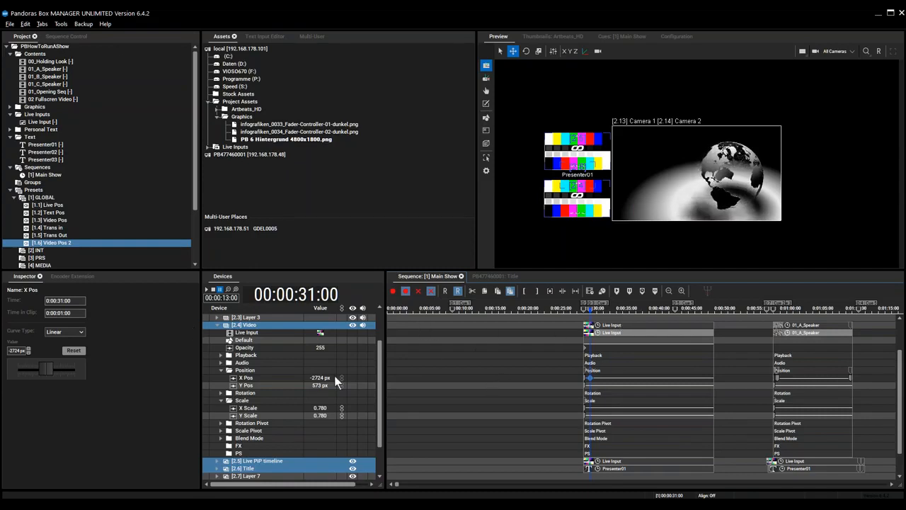
Step: Move the three layers back into the frame along X only and store the Video layer's X position, about -1014 px, at 00:00:31:00
left_click(567, 51)
left_click_drag(564, 148, 639, 146)
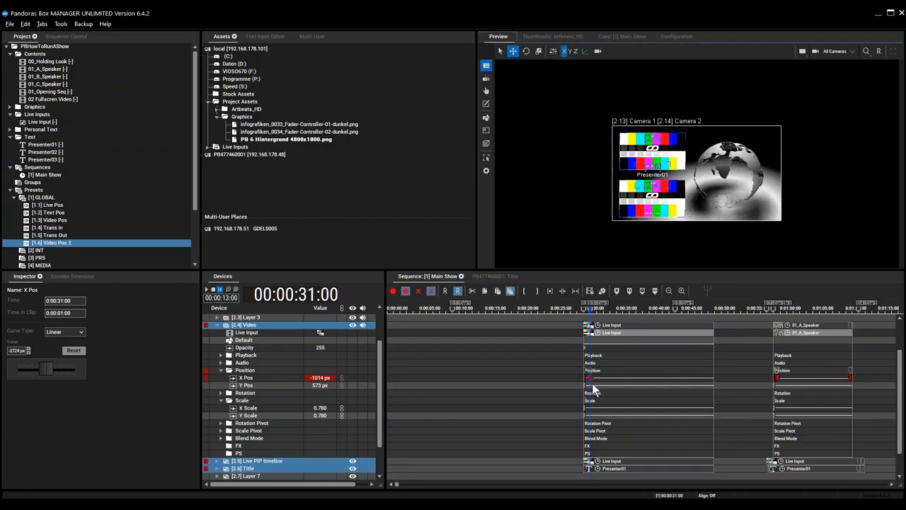
left_click(255, 320)
left_click(262, 325)
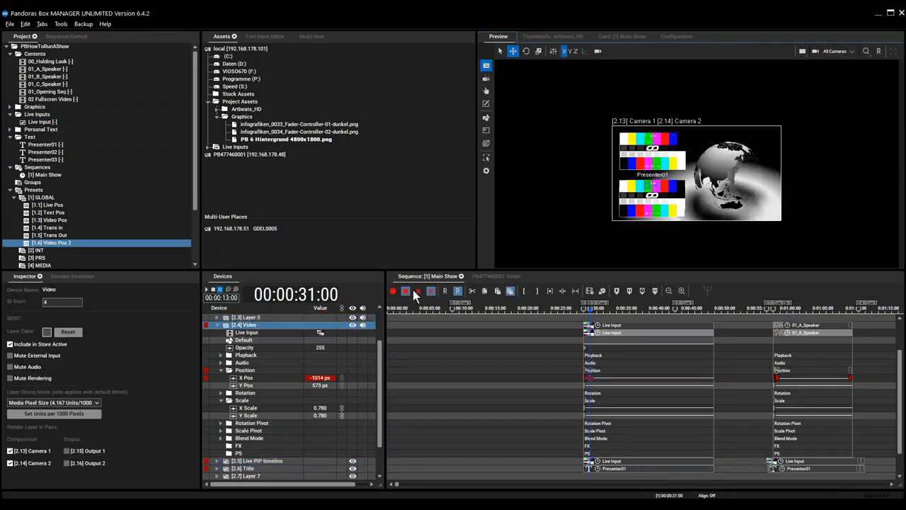
left_click(525, 368)
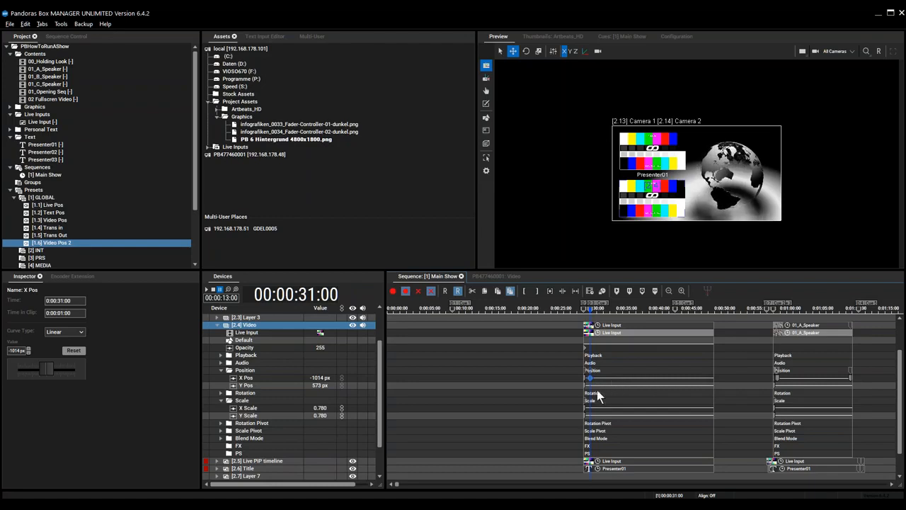
Step: Replace the Video layer's X Pos key at 00:00:31:00 with the Trans in preset's keys pasted at 00:00:30:07, and play the transition
key("Delete")
scroll(579, 397, "up", 10)
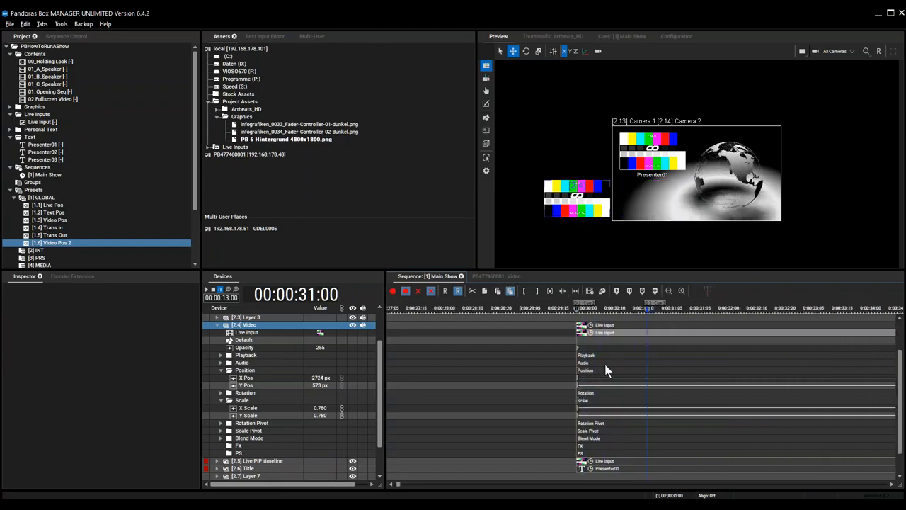
left_click(599, 310)
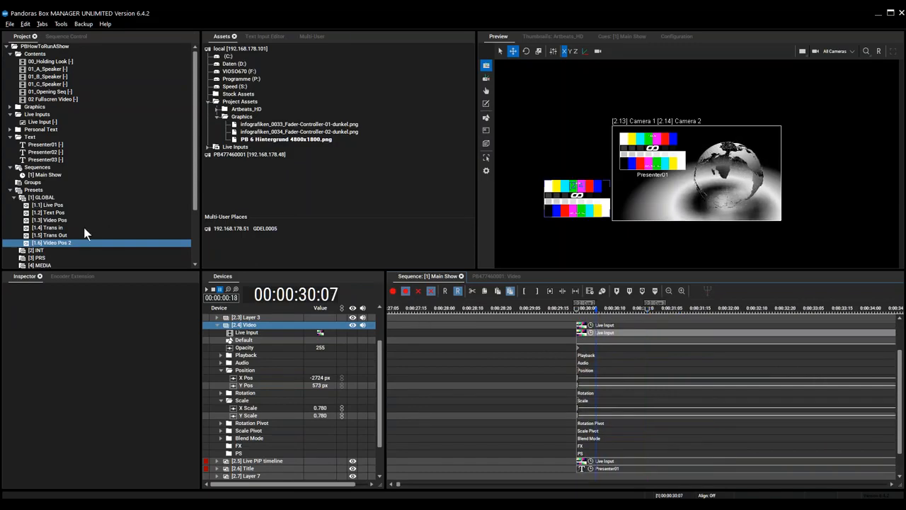
left_click(49, 228)
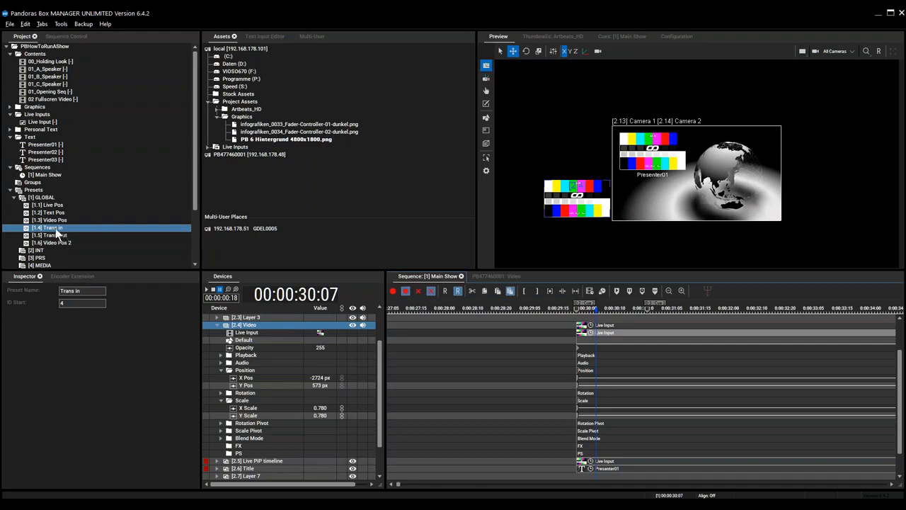
right_click(64, 234)
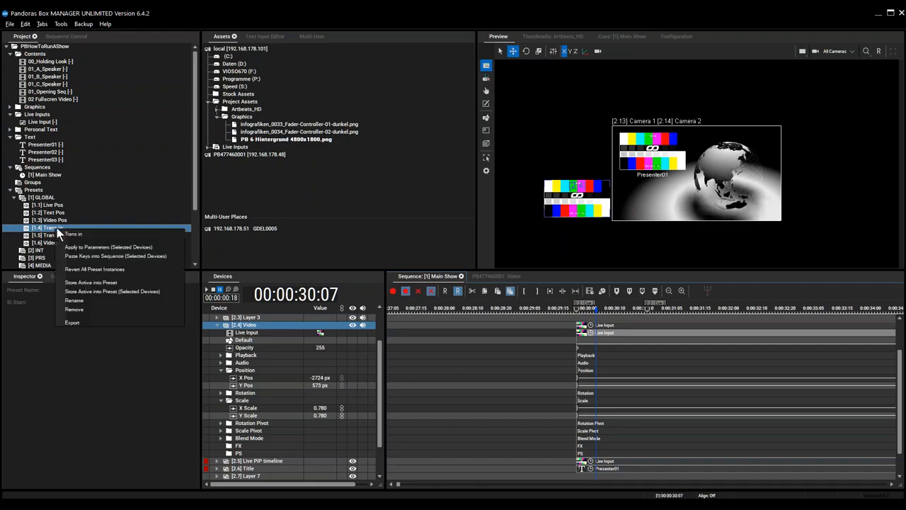
left_click(141, 256)
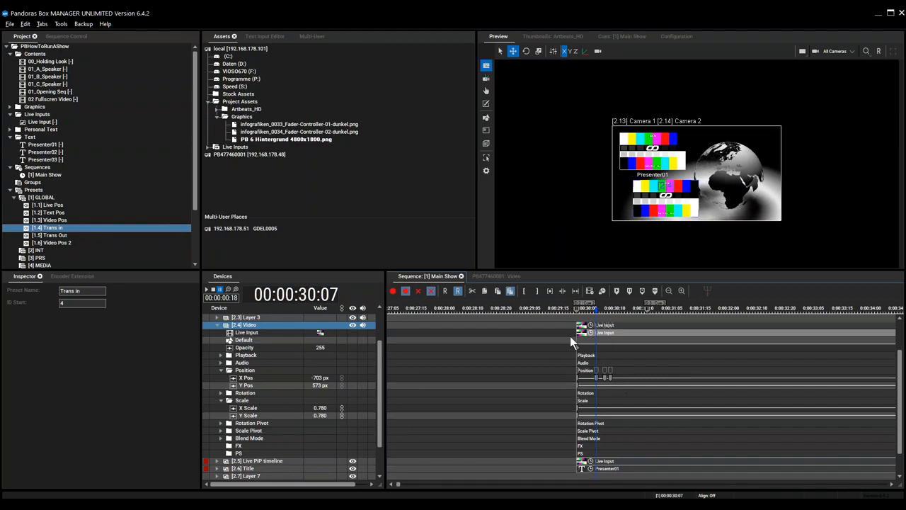
key("space")
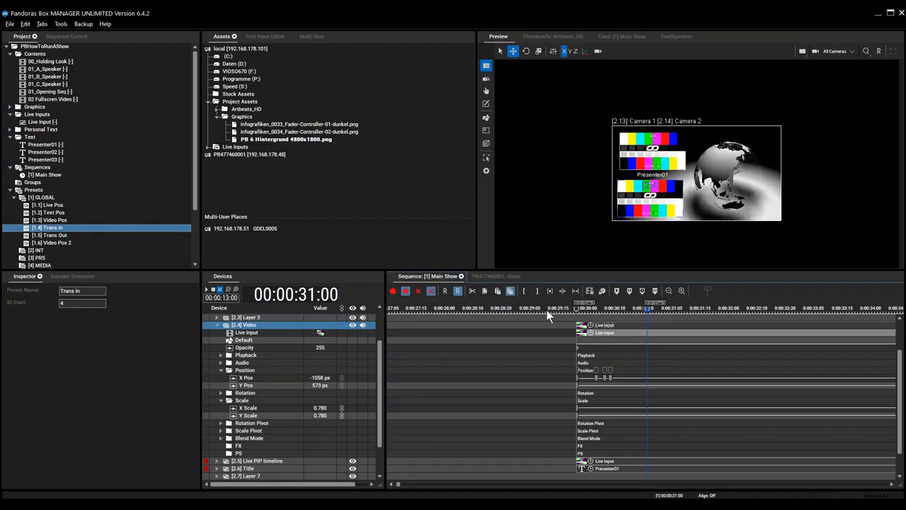
double_click(253, 326)
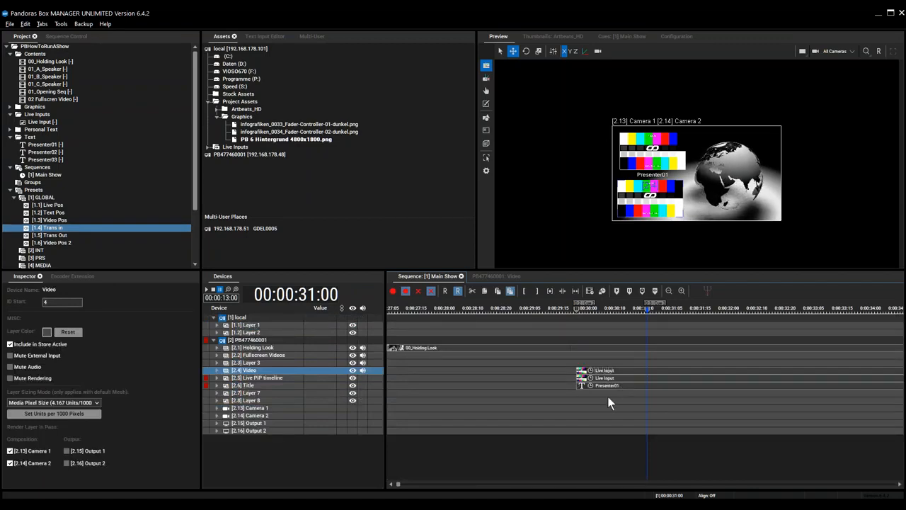
Step: Delete the two Live Input clips and the Presenter01 clip near 00:00:30:00 from the Video, Live PiP timeline and Title layers
left_click(668, 371)
key("Delete")
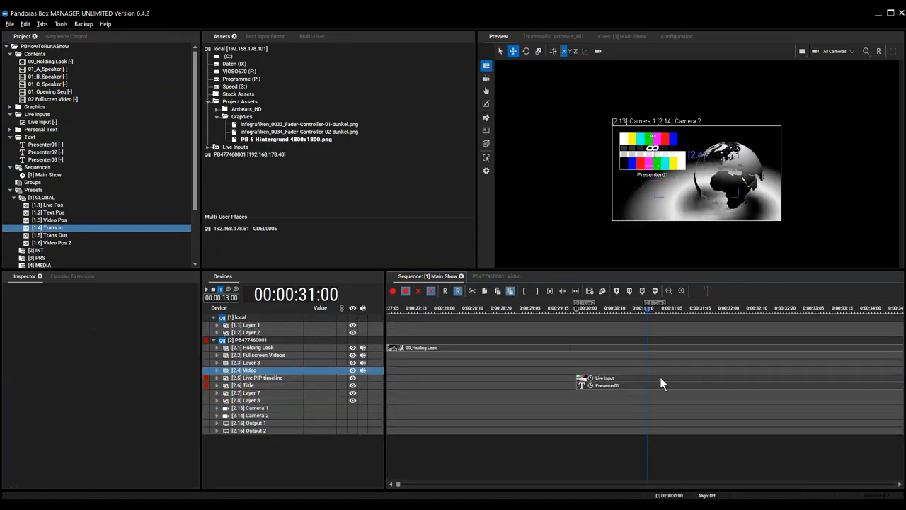
left_click(666, 380)
key("Delete")
left_click(656, 385)
key("Delete")
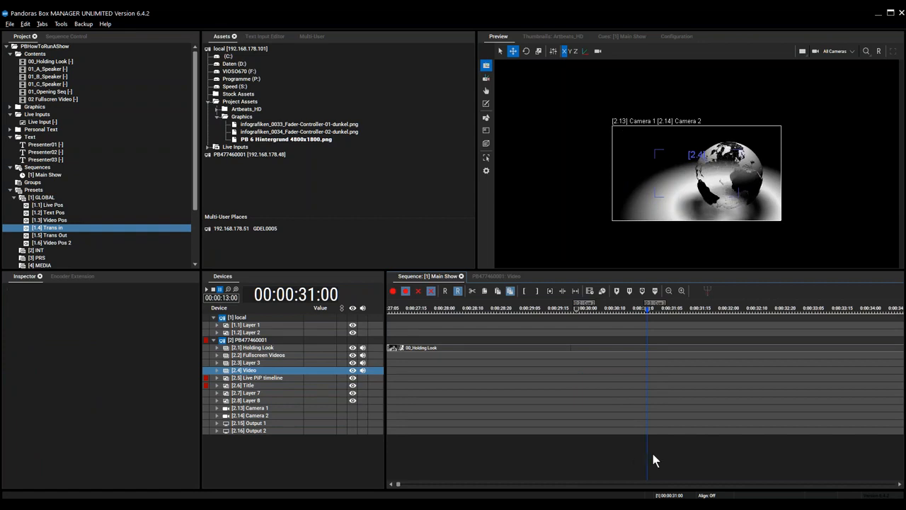
Step: Move the prepared 01_A_Speaker, Live Input and Presenter01 clips together on their own layers, with Presenter01 starting at 0:00:30:04
scroll(672, 407, "down", 5)
scroll(689, 391, "down", 3)
left_click_drag(764, 358, 899, 398)
left_click_drag(837, 372, 646, 380)
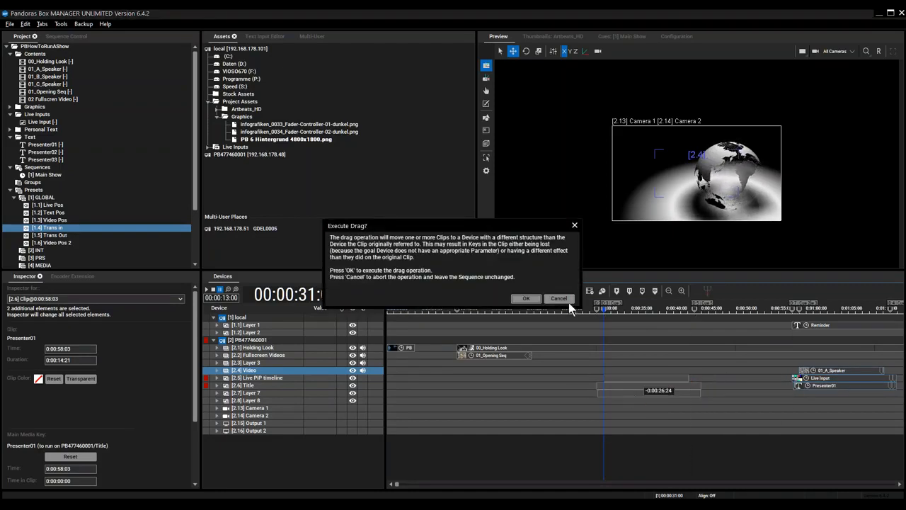
left_click(558, 298)
left_click_drag(817, 371, 613, 371)
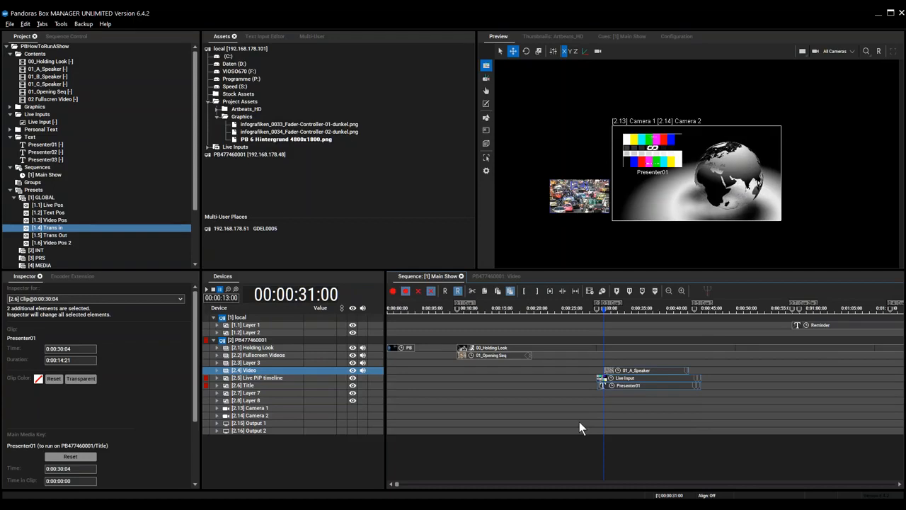
Step: Play the moved clips' entrance from 00:00:30:00 to the cue at 00:00:31:00
key("Left")
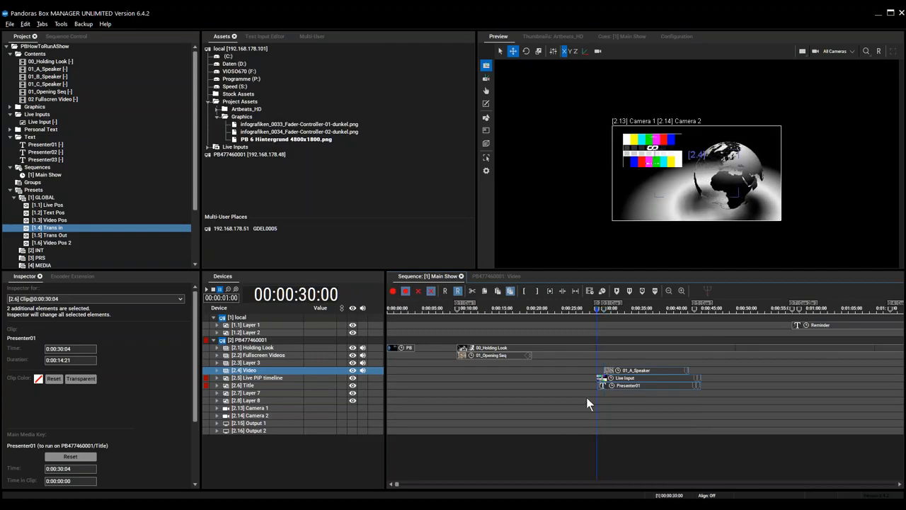
scroll(624, 363, "up", 5)
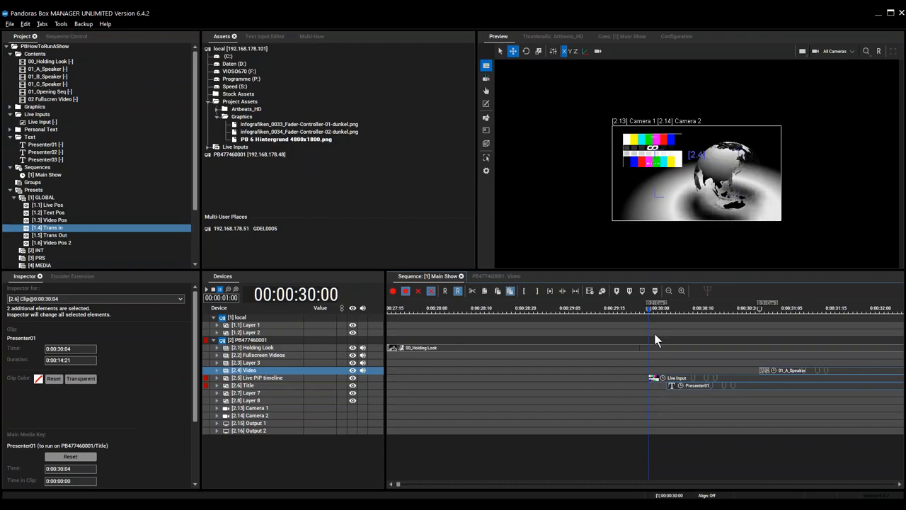
key("space")
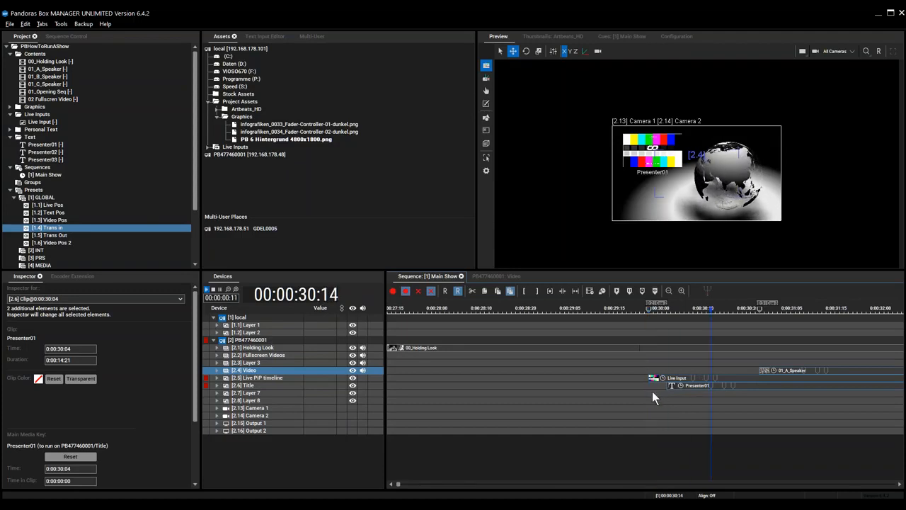
left_click(591, 328)
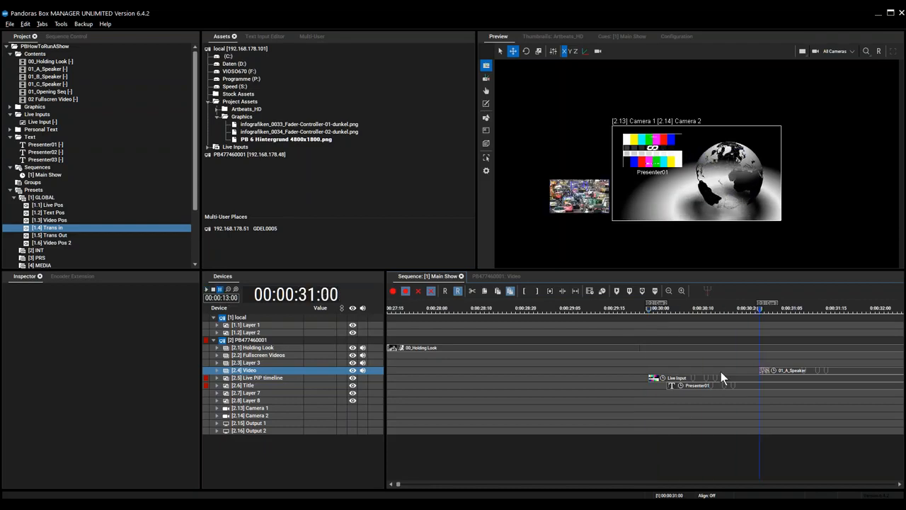
Step: Clear the active X Pos values overriding the Live PiP timeline and return the sequence to 00:00:30:00
double_click(666, 378)
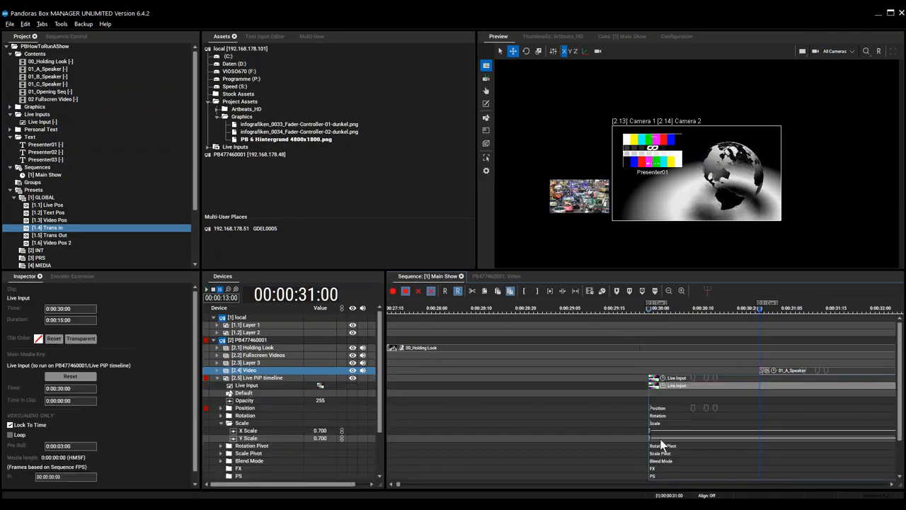
scroll(657, 436, "down", 2)
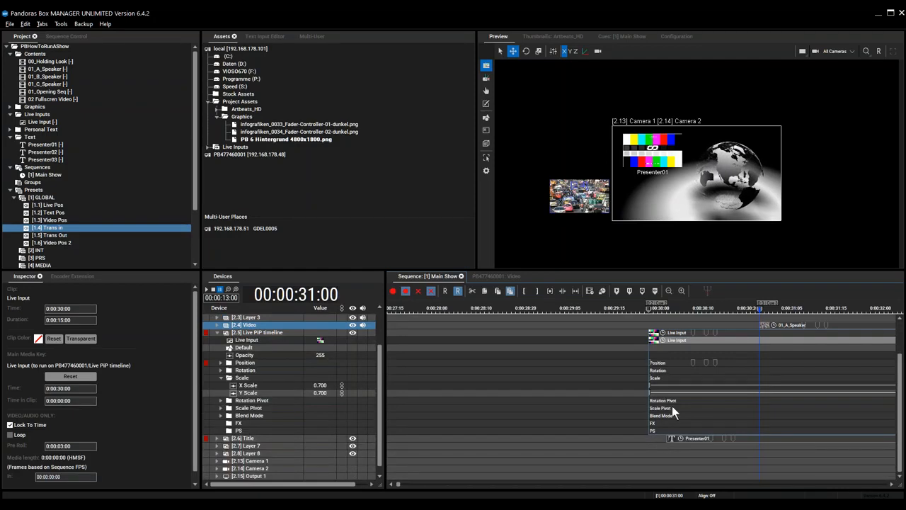
double_click(666, 363)
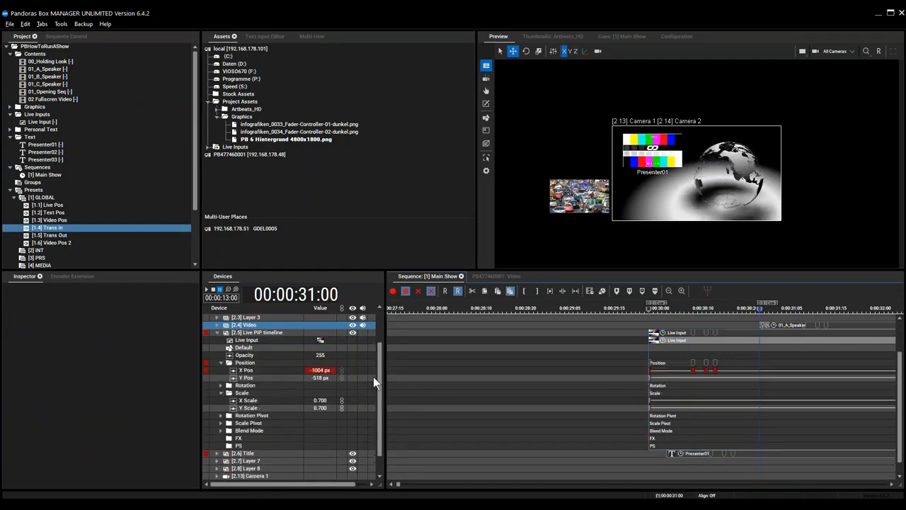
left_click(445, 292)
left_click(635, 308)
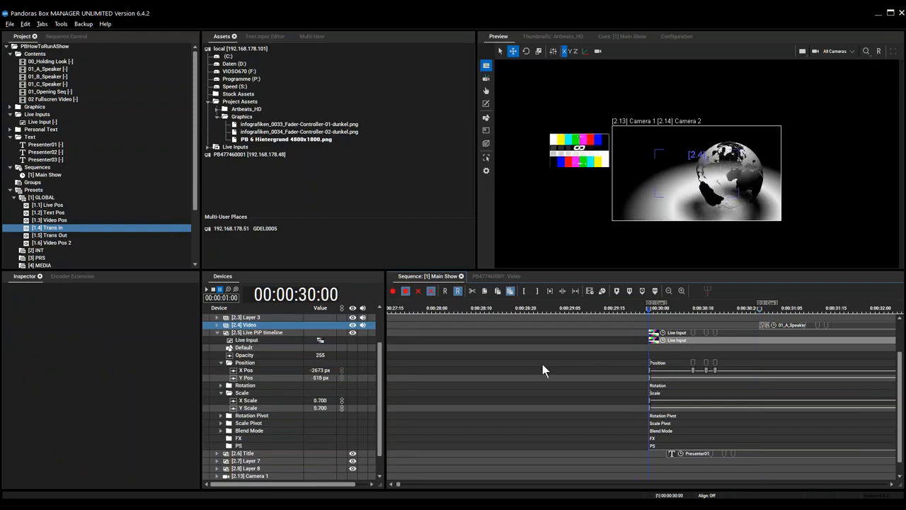
left_click(219, 332)
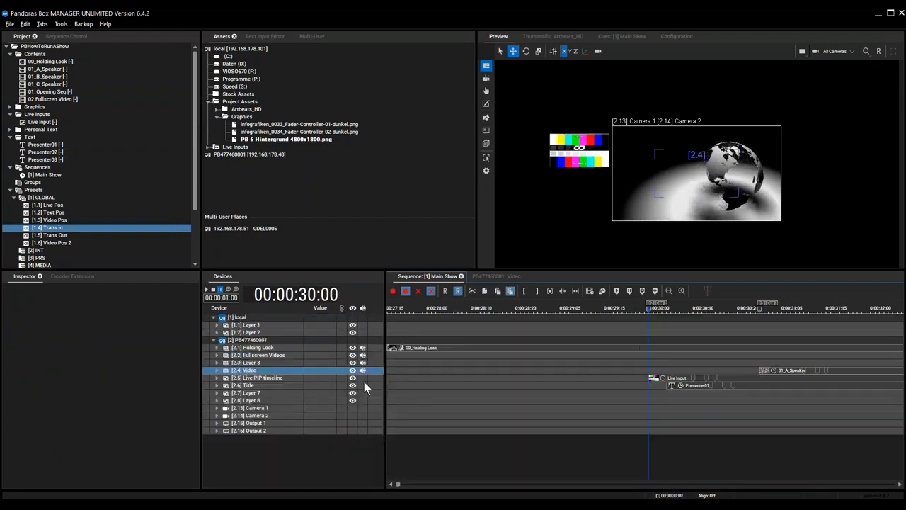
left_click(564, 236)
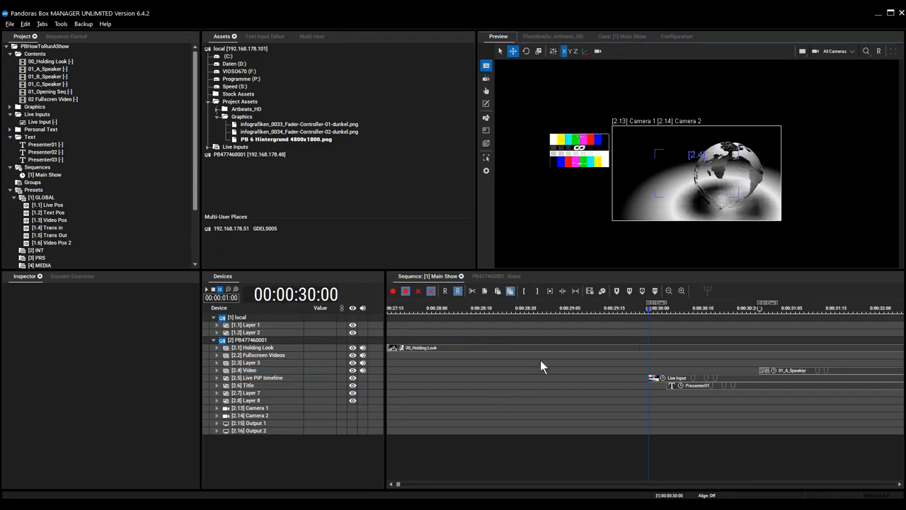
Step: Play the presenter section cue by cue from 00:00:30:00 through 00:00:31:00 and past the exit at 00:00:44:00
scroll(550, 376, "down", 5)
scroll(475, 370, "down", 3)
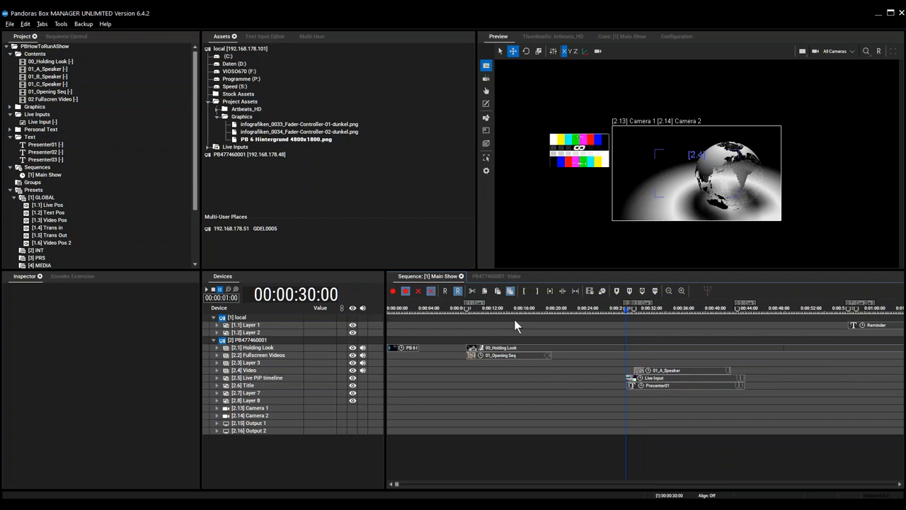
left_click(538, 307)
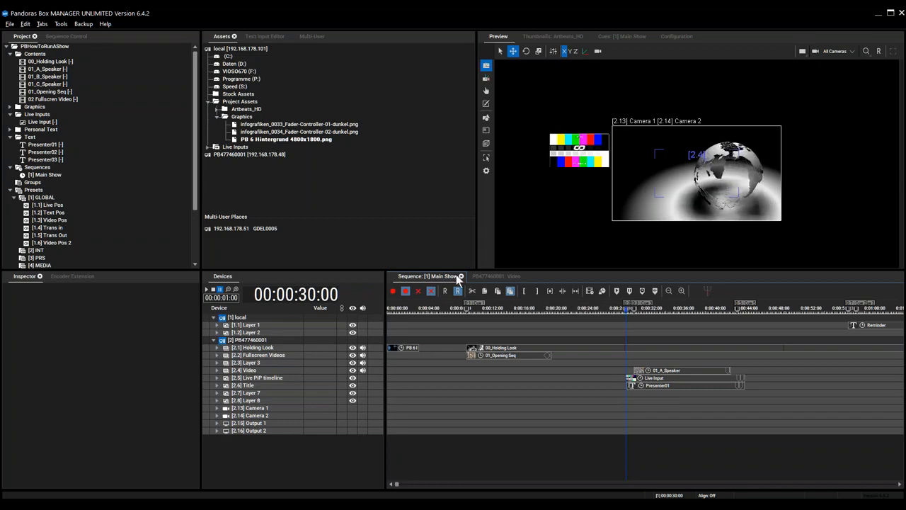
key("space")
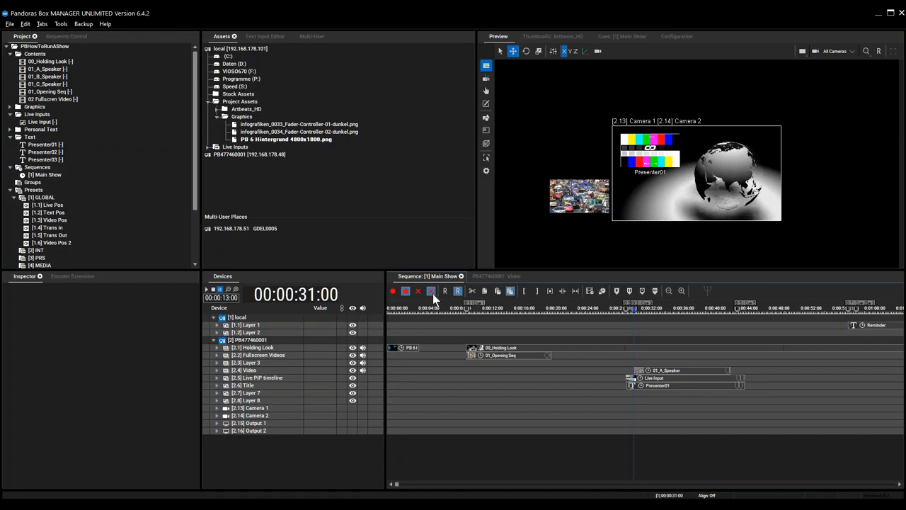
key("space")
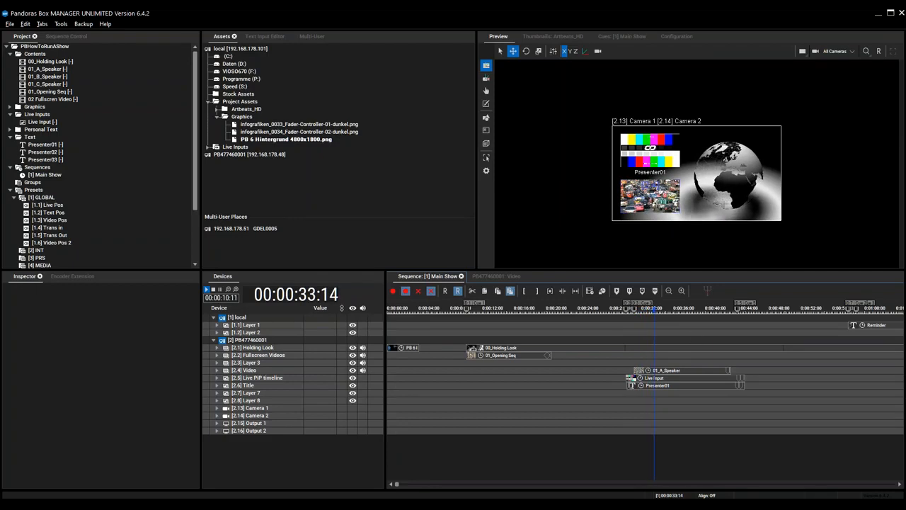
left_click(715, 308)
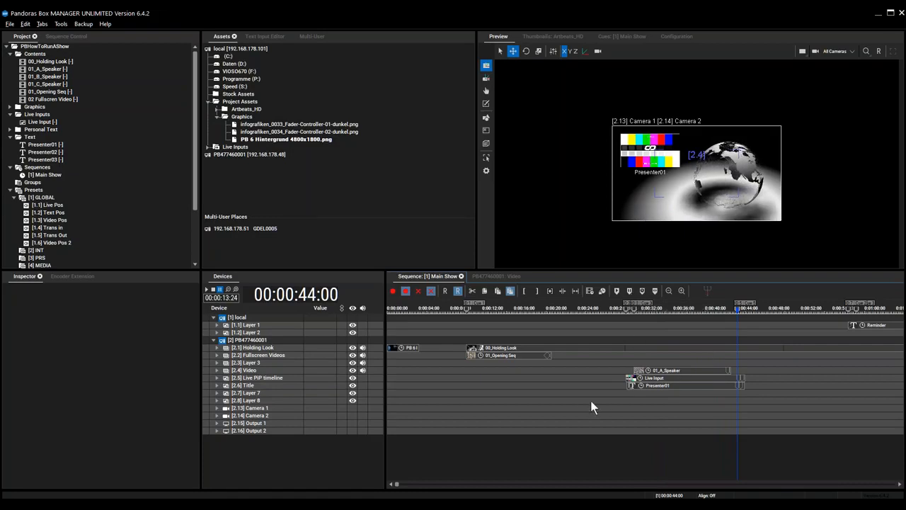
key("space")
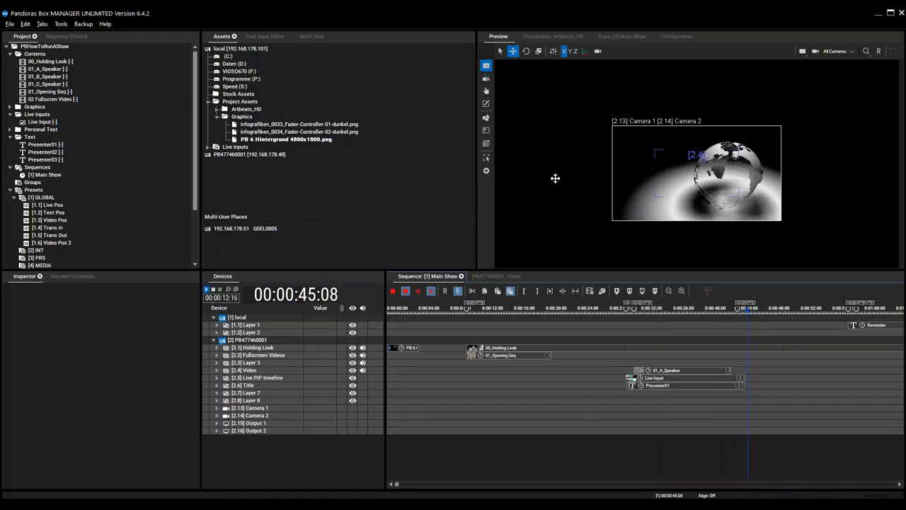
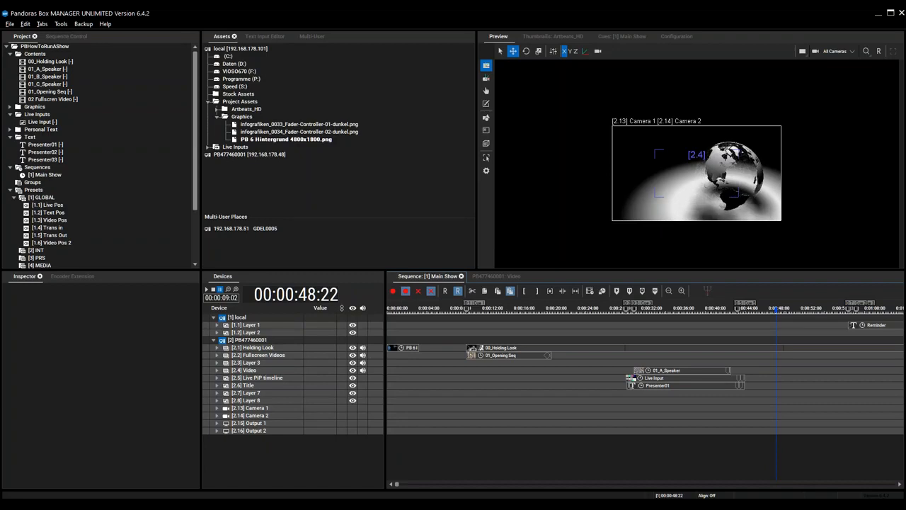
Step: Delete the leftover cues near the start of the Reminder clip and around 00:01:12:00
left_click(625, 310)
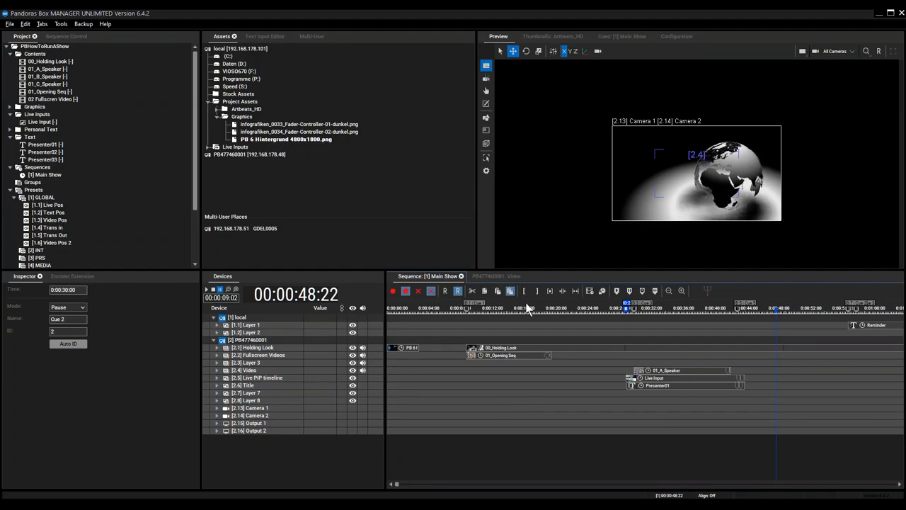
left_click(836, 385)
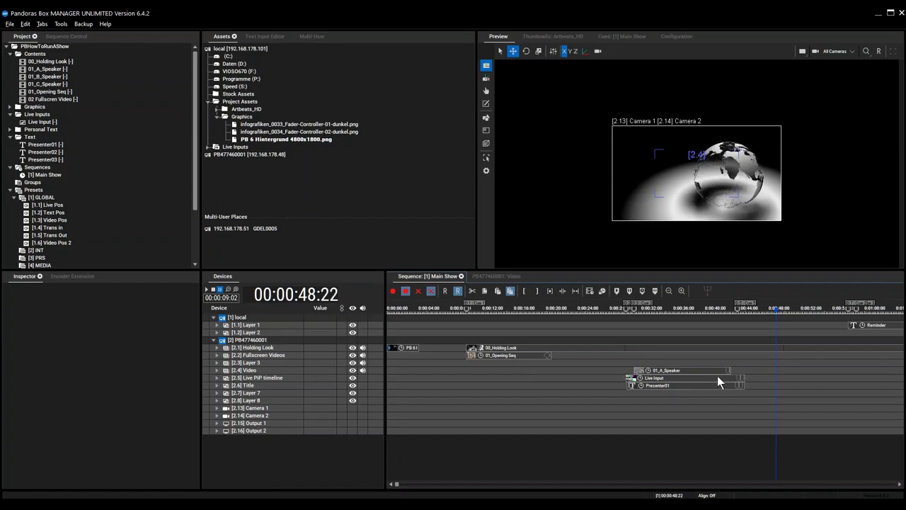
left_click(899, 483)
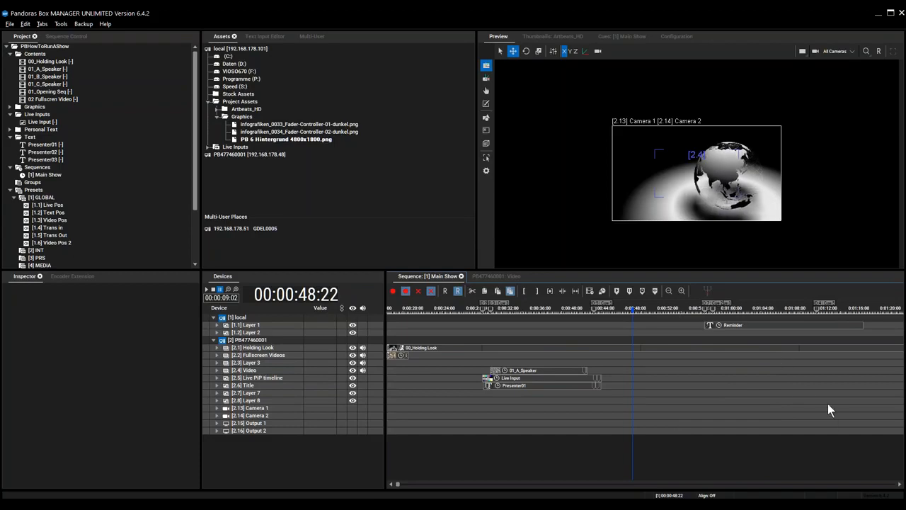
left_click_drag(772, 392, 683, 357)
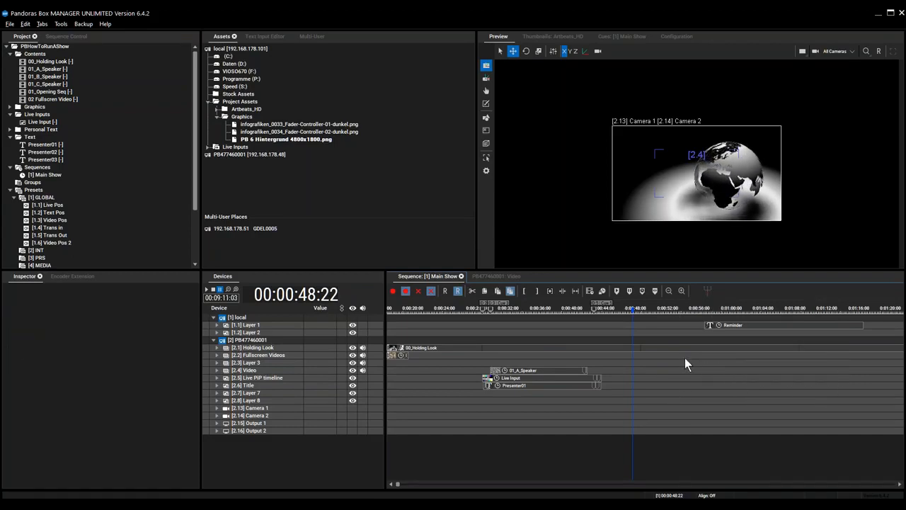
Step: Select the 01_A_Speaker, Live Input and Presenter01 clips together with Cue 2, Cue 3 and Cue 5
left_click_drag(657, 406, 455, 360)
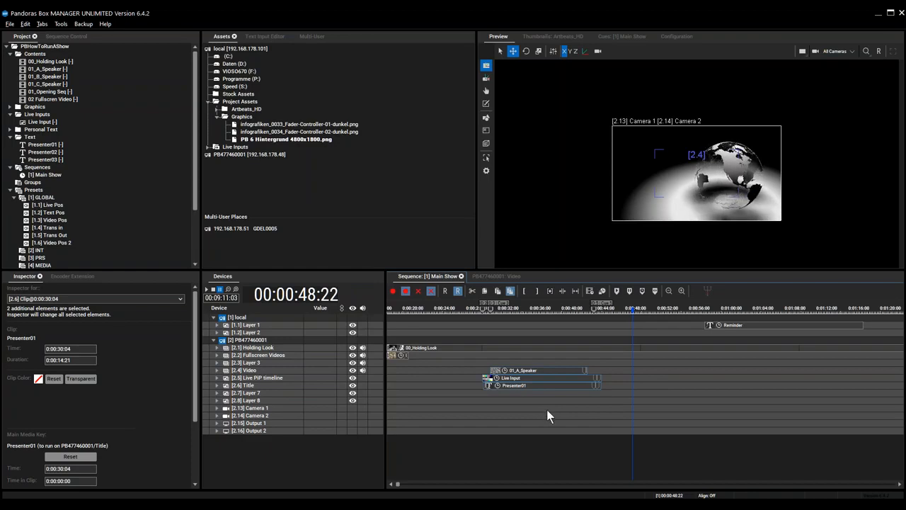
left_click_drag(617, 424, 463, 361)
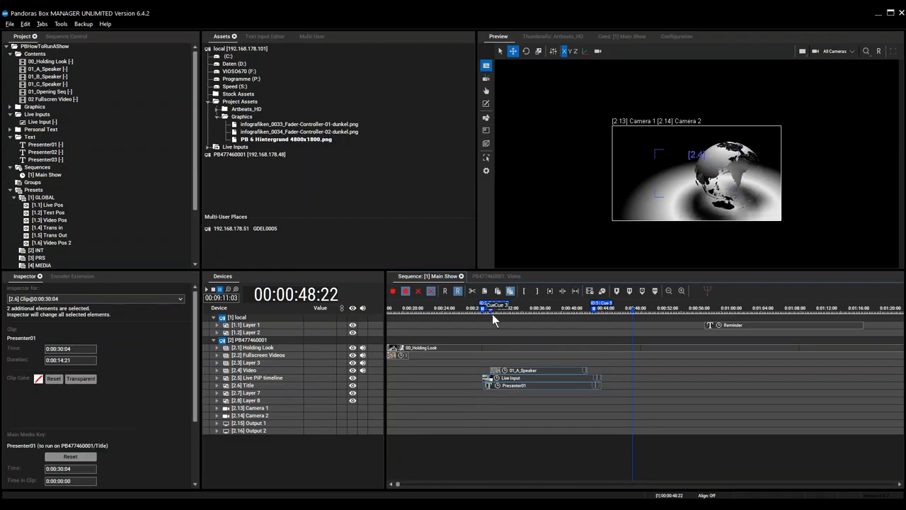
Step: Paste the 01_A_Speaker, Live Input and Presenter01 clips with their cues at 00:01:00:00 and move the Reminder clip to 0:01:09:00
left_click(595, 422)
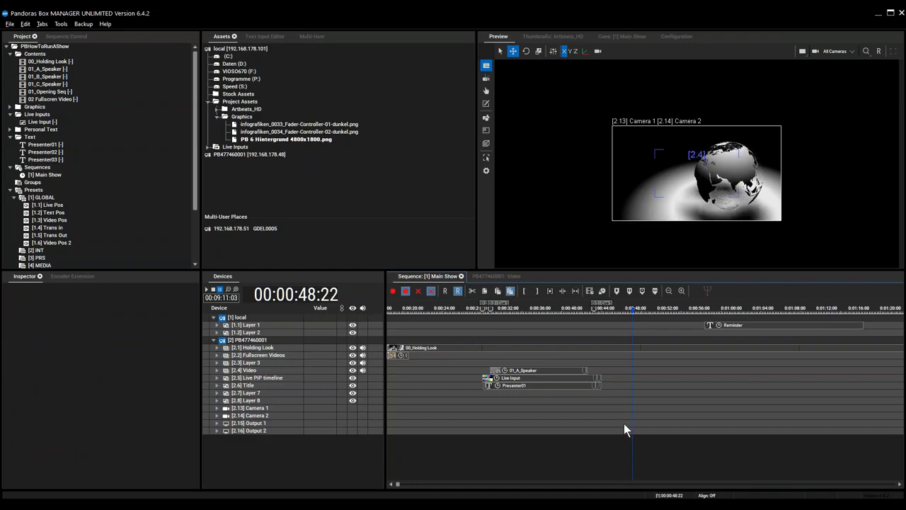
mouse_move(612, 416)
left_mouse_down()
mouse_move(467, 357)
mouse_move(538, 343)
mouse_move(598, 312)
mouse_move(467, 320)
left_mouse_up()
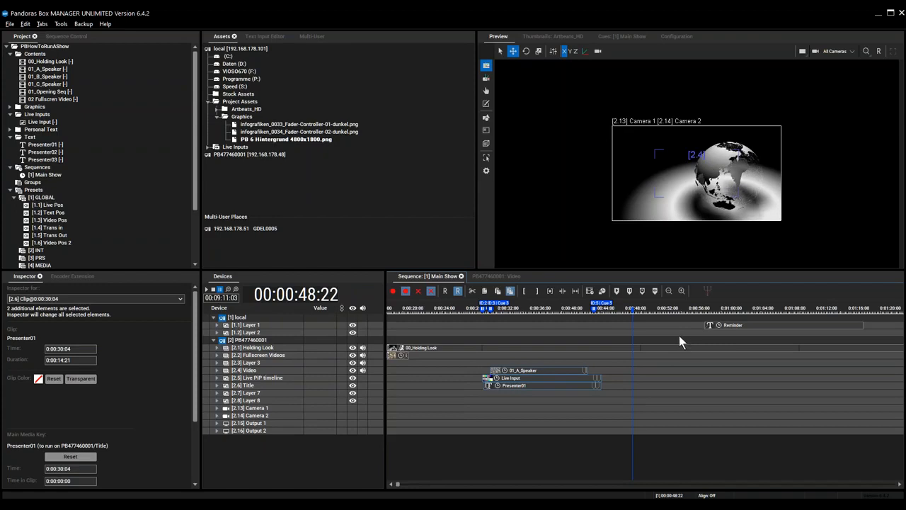
double_click(301, 296)
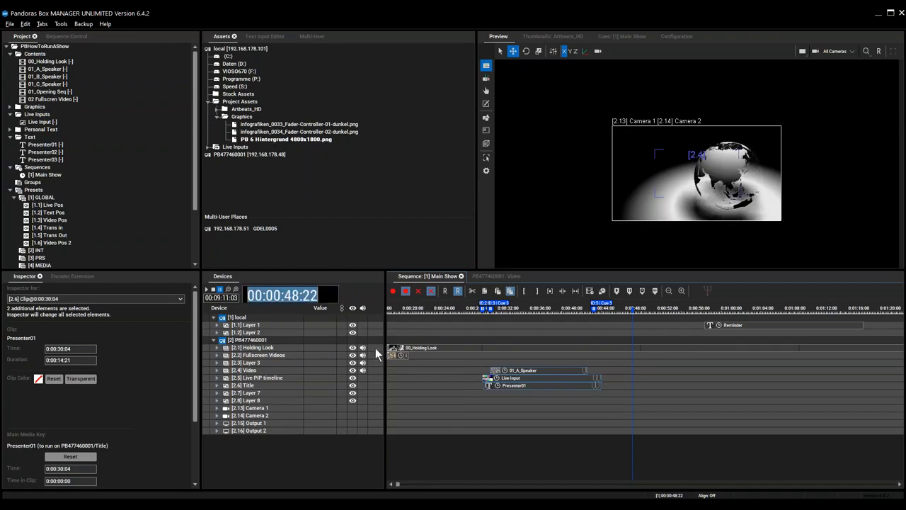
type("1000")
key("Return")
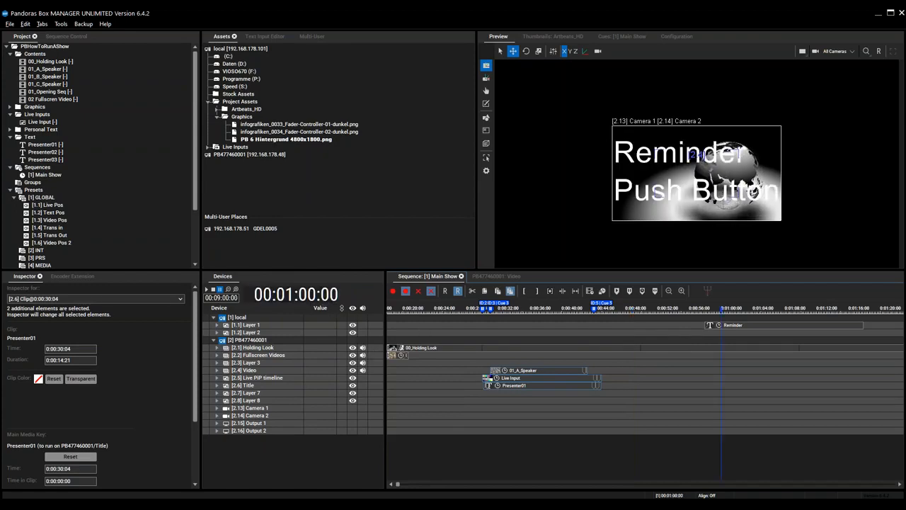
key("ctrl+v")
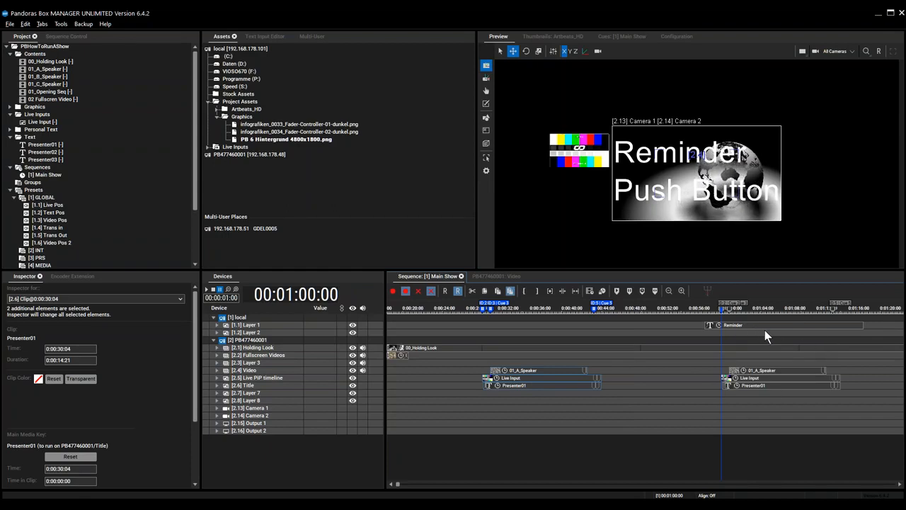
left_click_drag(748, 323, 832, 323)
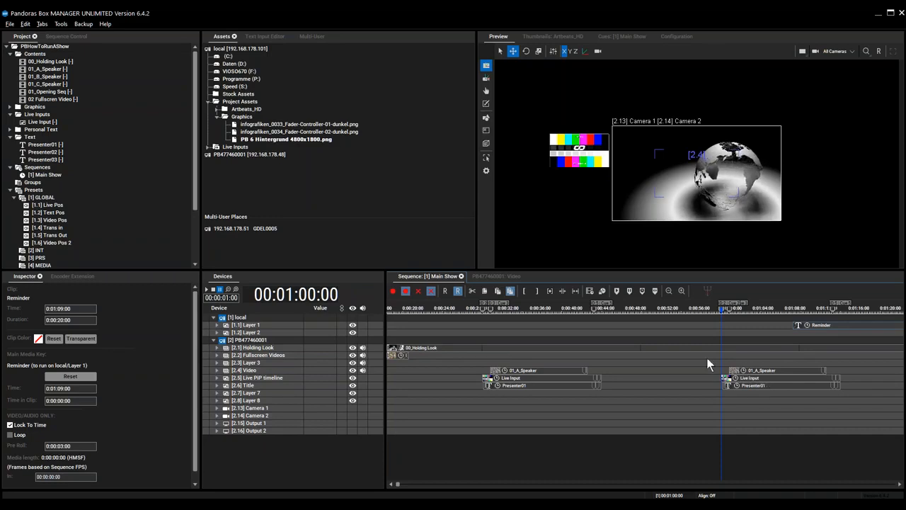
Step: Replace the copied block's video with 01_B_Speaker and its title with Presenter02, and play the block to check it
left_click(43, 77)
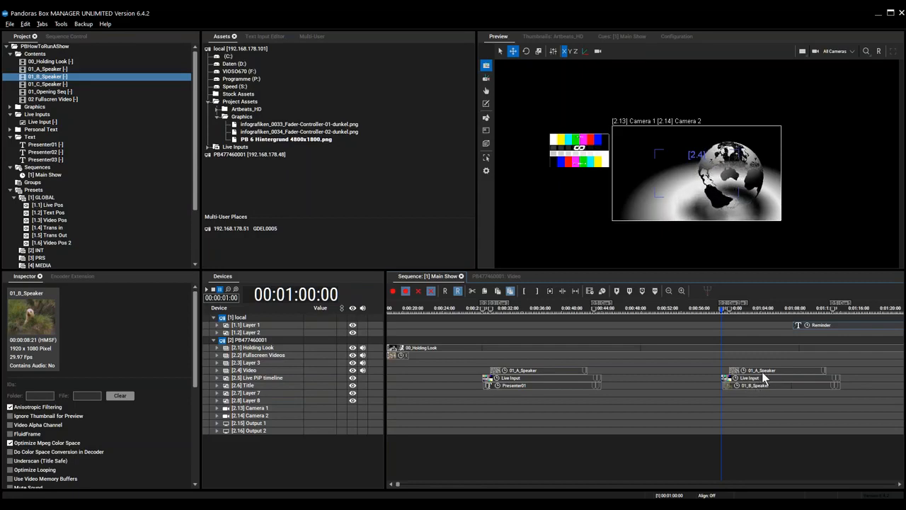
left_click(44, 100)
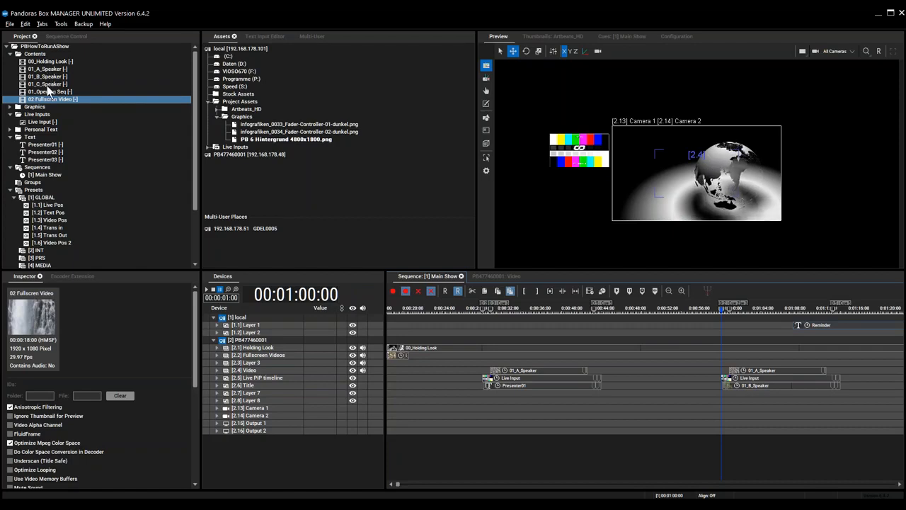
left_click(51, 84)
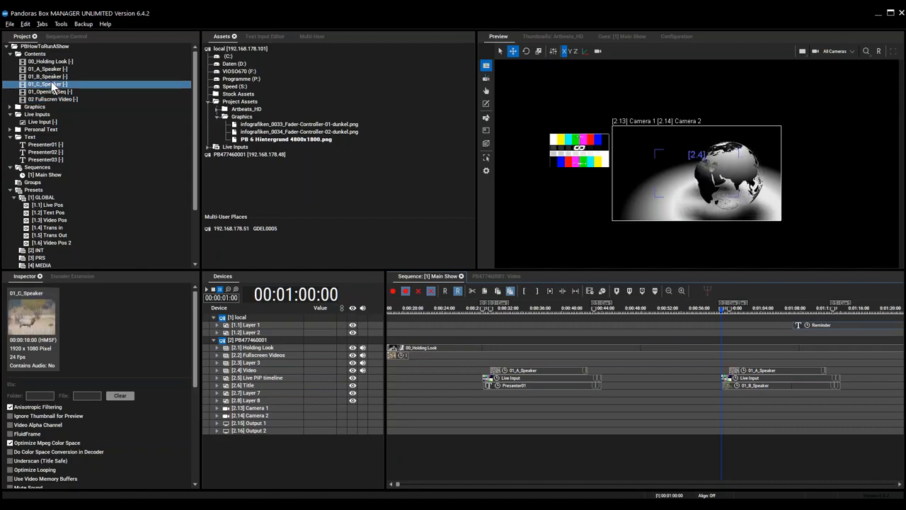
left_click(48, 77)
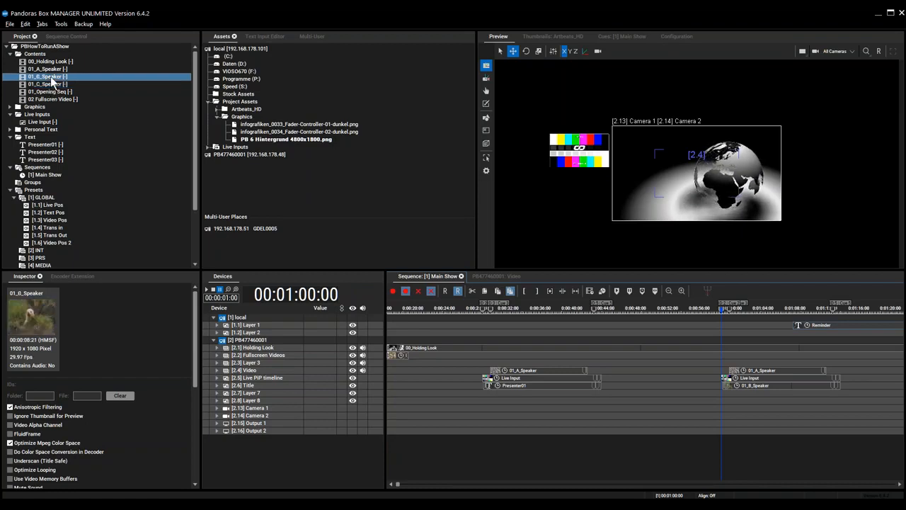
left_click_drag(765, 374, 742, 386)
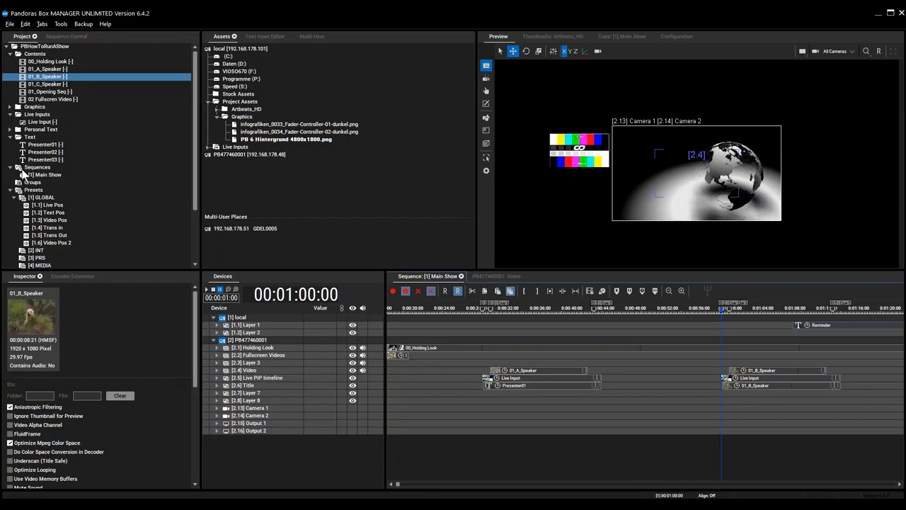
left_click(36, 152)
left_click_drag(768, 387, 754, 385)
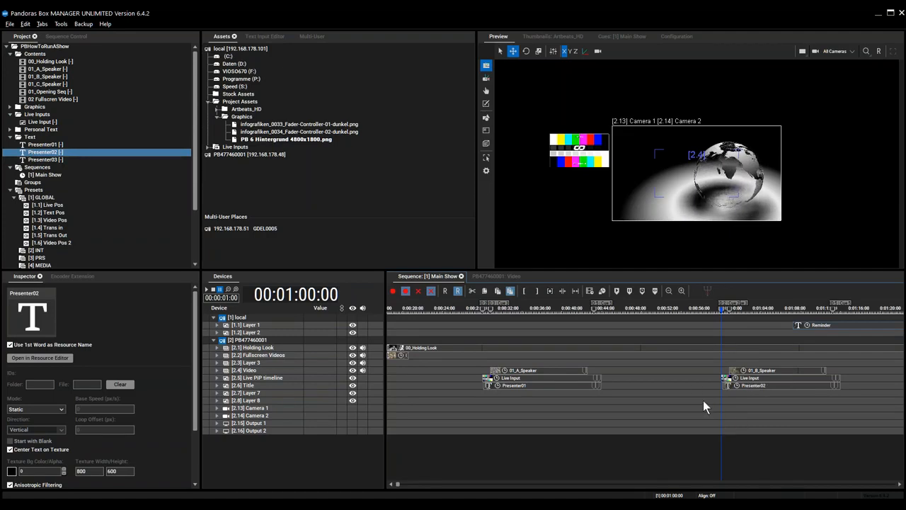
key("space")
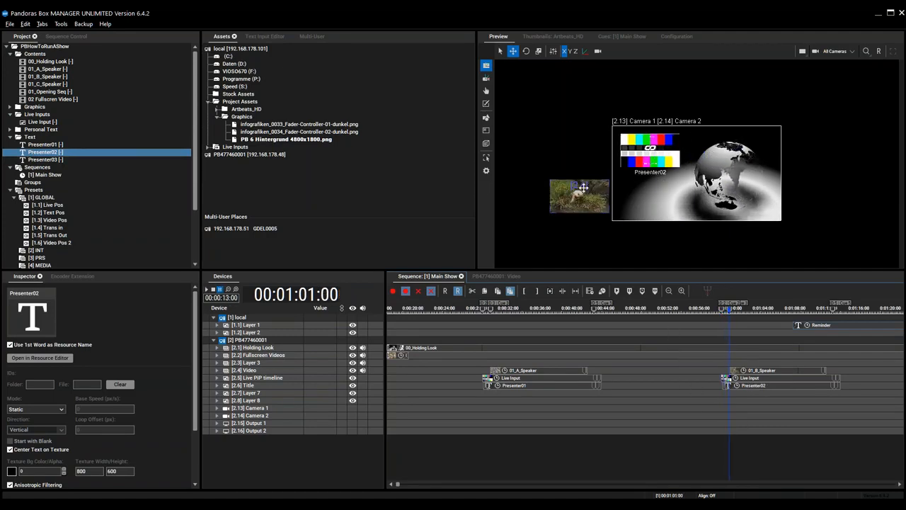
key("space")
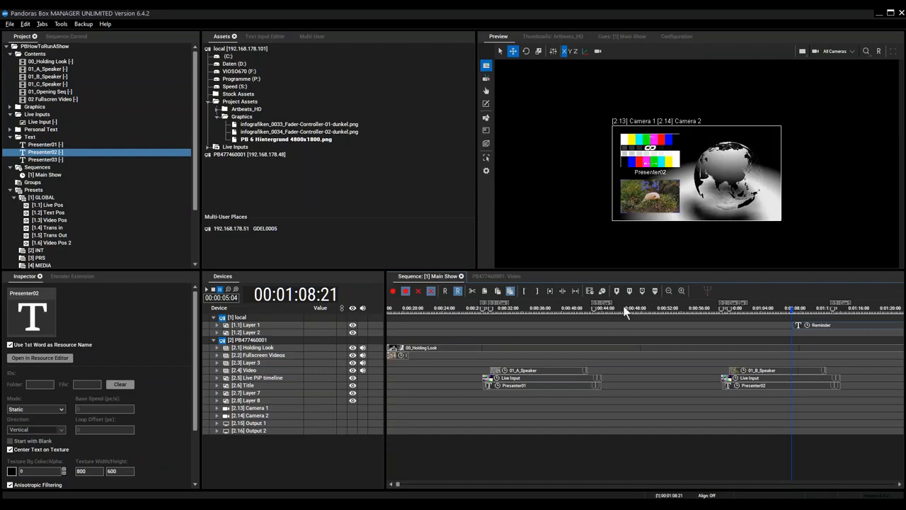
Step: Make the Devices and Sequence area taller and collapse the Presets folder in the project tree
left_click_drag(615, 269, 614, 172)
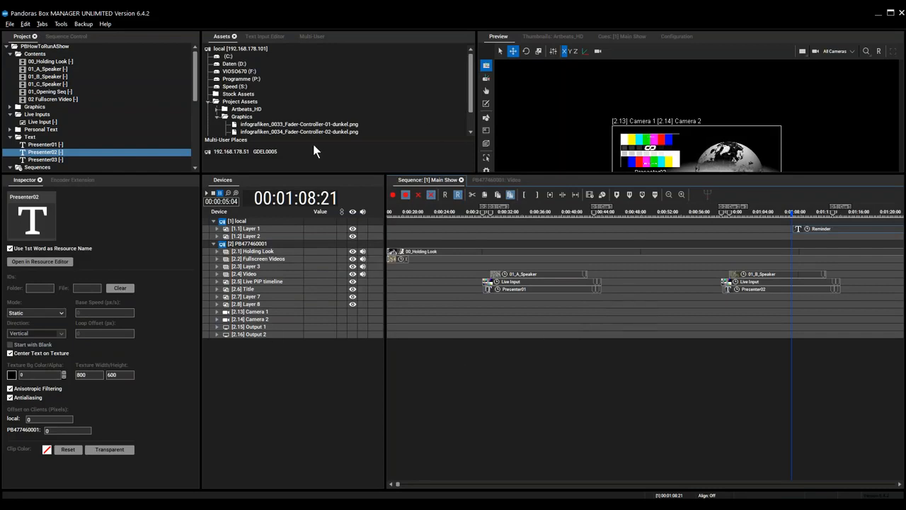
left_click_drag(197, 79, 199, 108)
left_click(10, 100)
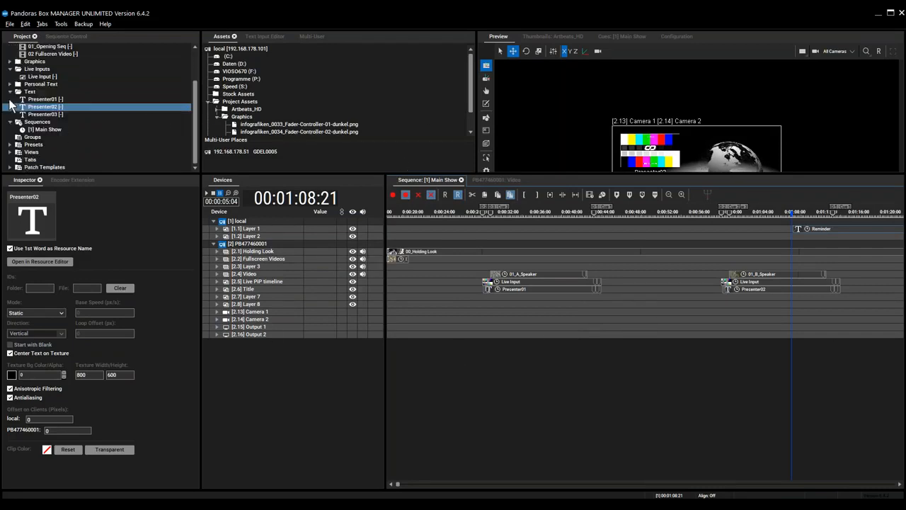
Step: Create a view from the current layout and name it Wbinar View 1
right_click(31, 153)
left_click(57, 174)
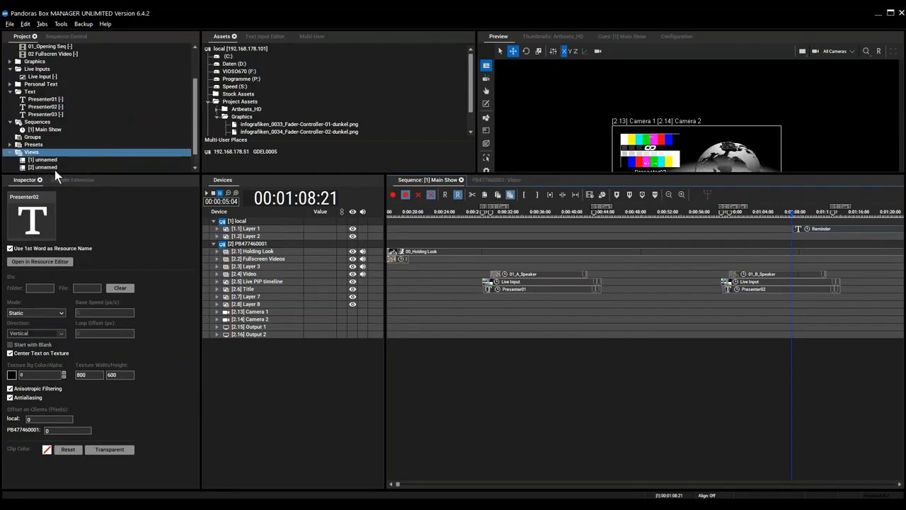
key("F2")
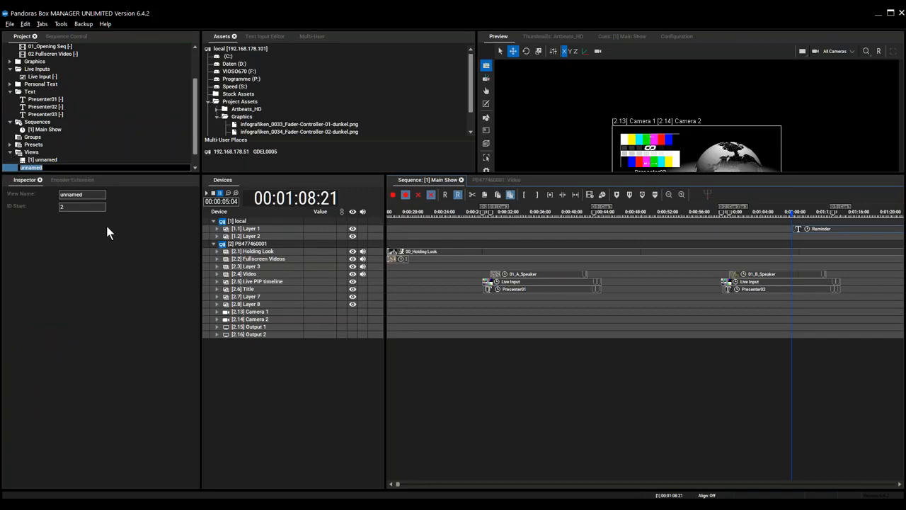
type("Wbi")
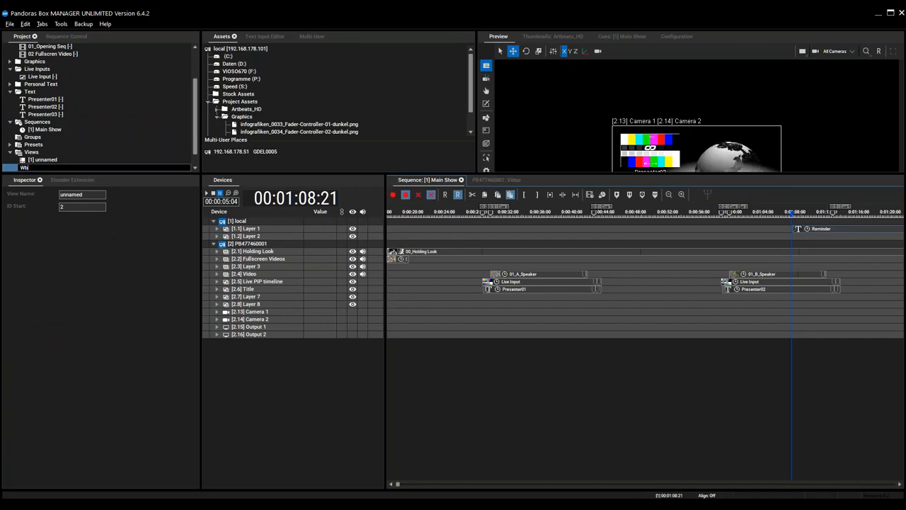
type("nar View")
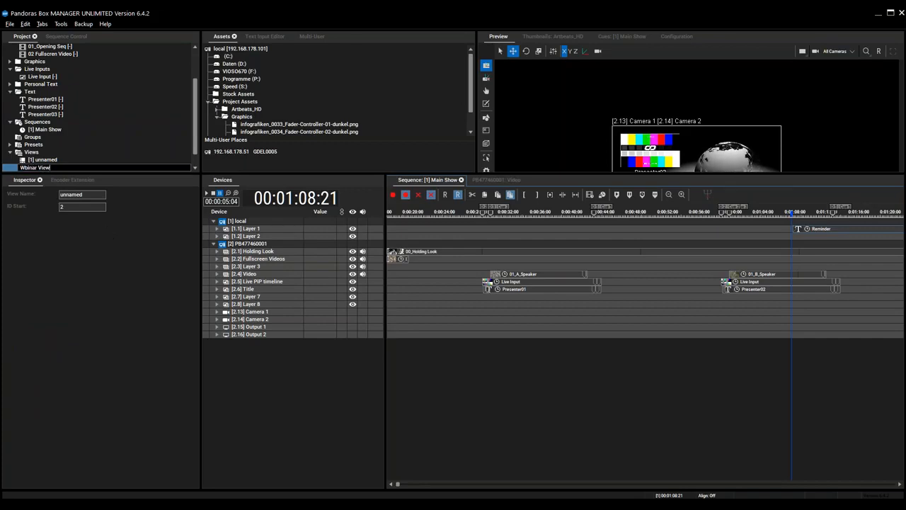
type(" 1")
key("Return")
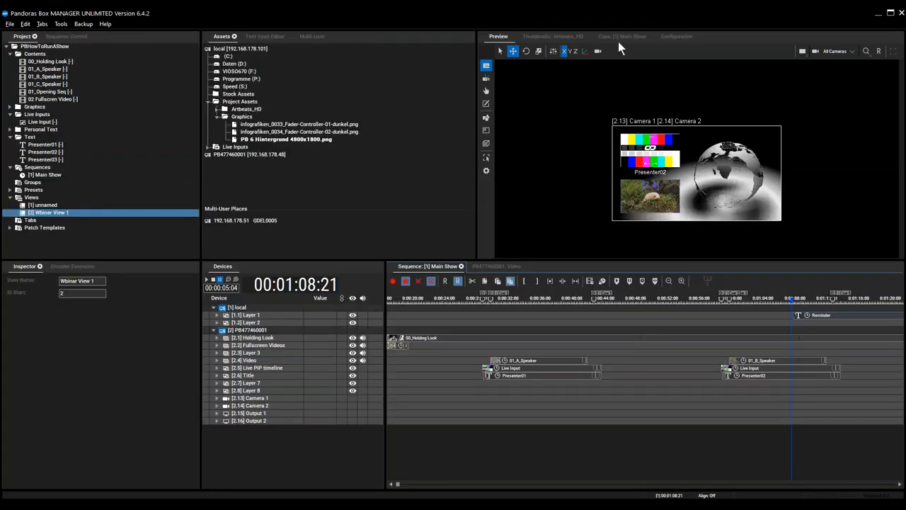
Step: Show the Artbeats_HD thumbnails instead of the preview and save that layout as a new view named content replacing
left_click(549, 36)
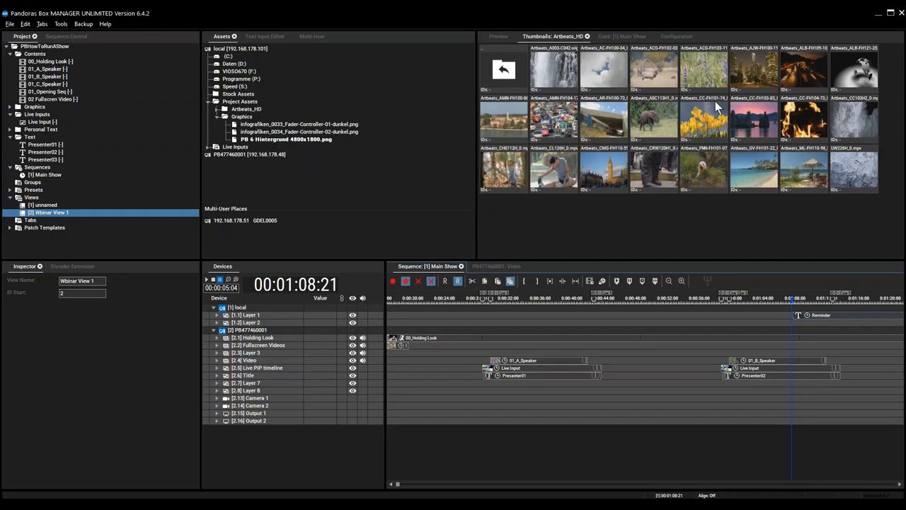
right_click(35, 198)
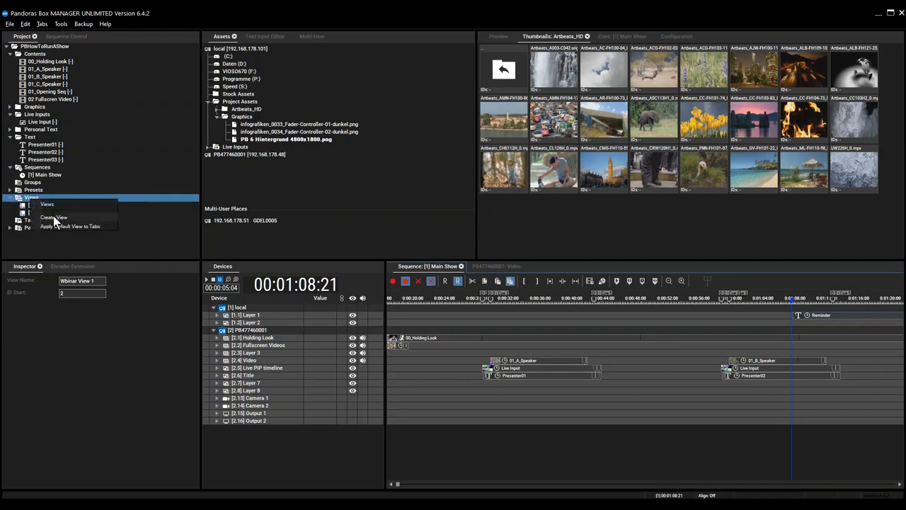
left_click(53, 217)
left_click(48, 219)
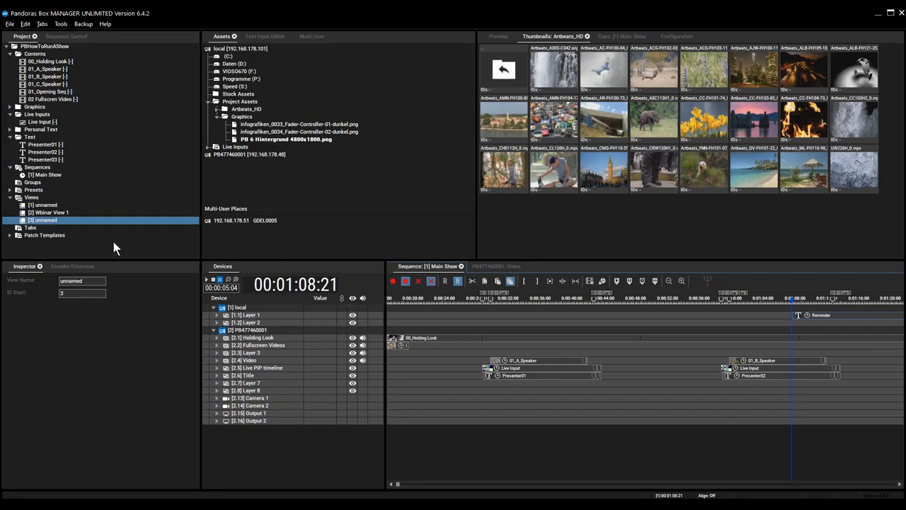
key("F2")
type("con")
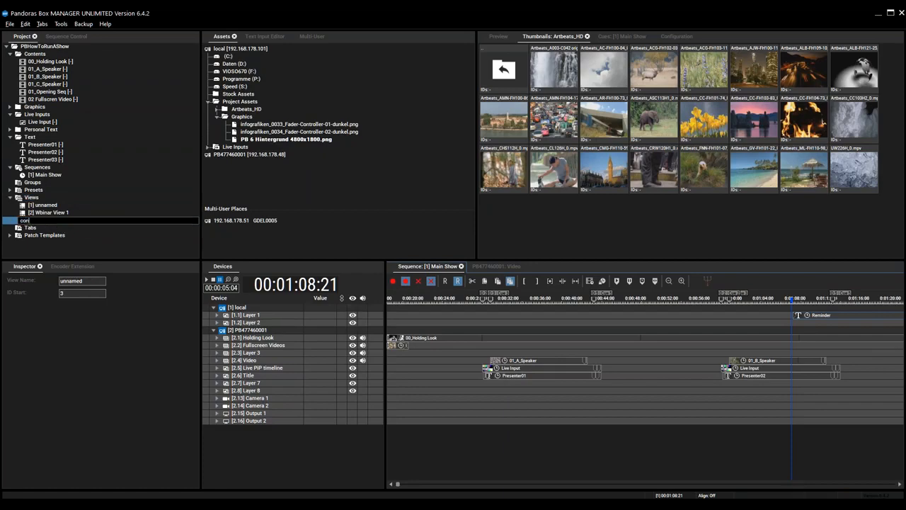
type("tent replacing")
key("Return")
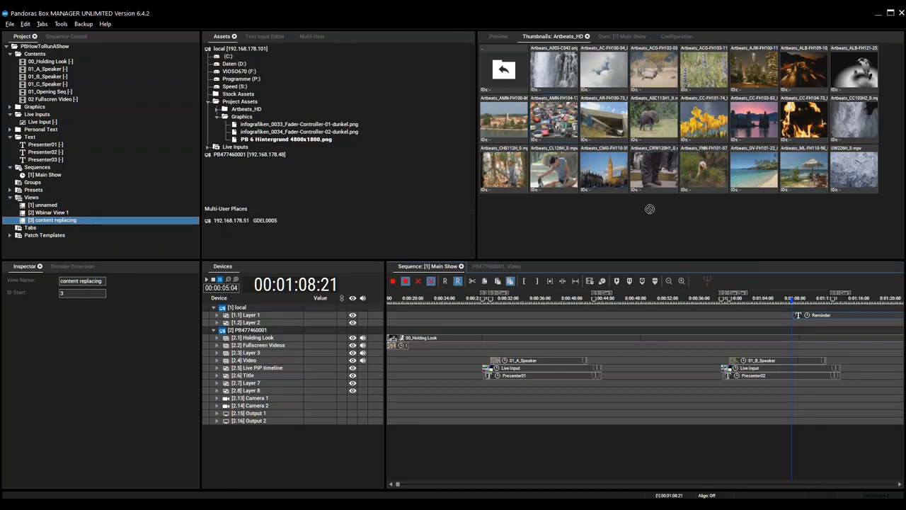
Step: Show the Contents folder's thumbnails and replace the second block's video clip with 01_C_Speaker
left_click(36, 54)
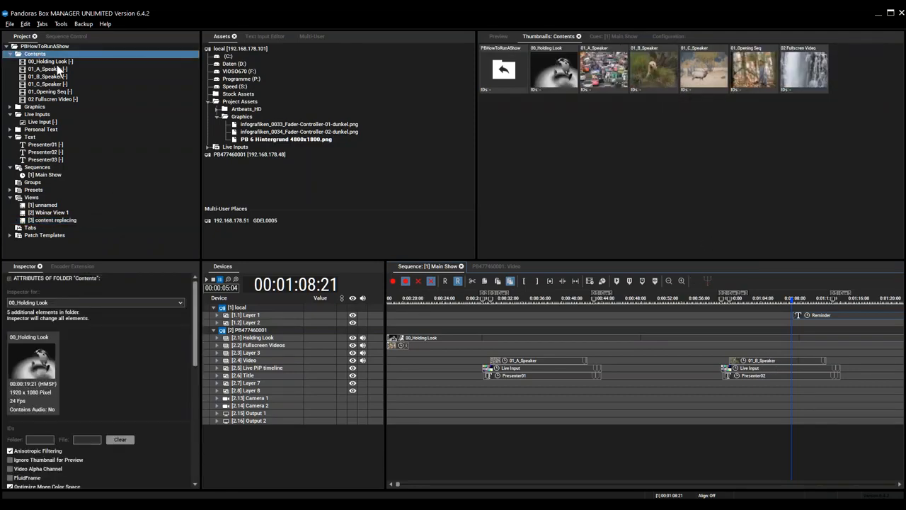
left_click(704, 78)
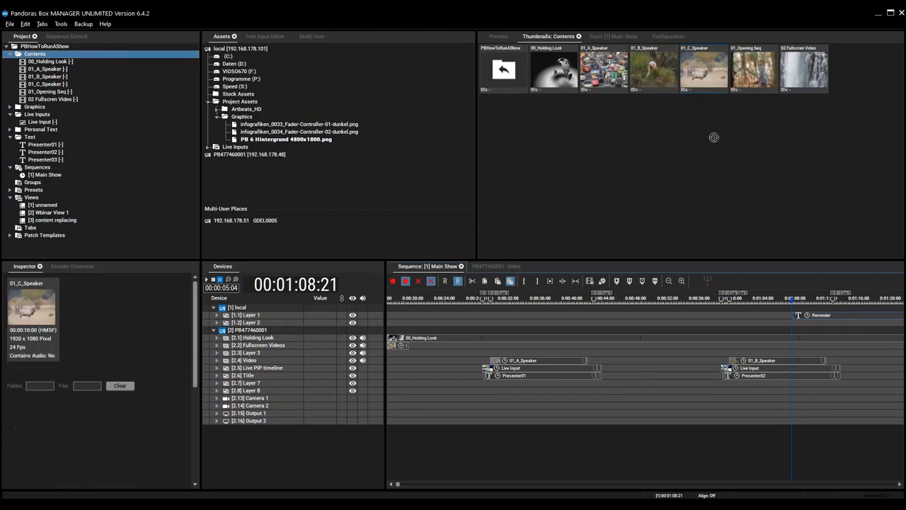
left_click(761, 365)
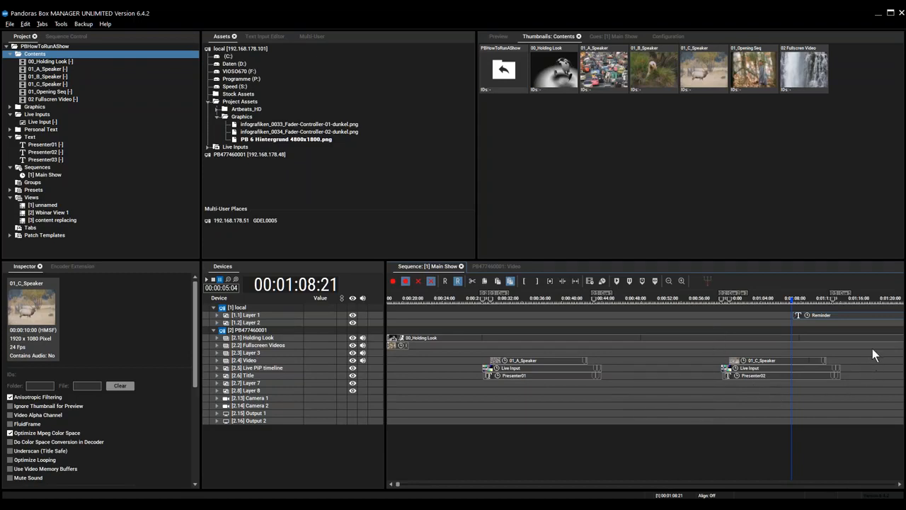
Step: Copy the 01_C_Speaker and Live Input clips onto Layer 7 and Layer 8, with 01_C_Speaker starting at 0:01:15:00
left_click_drag(862, 355, 716, 385)
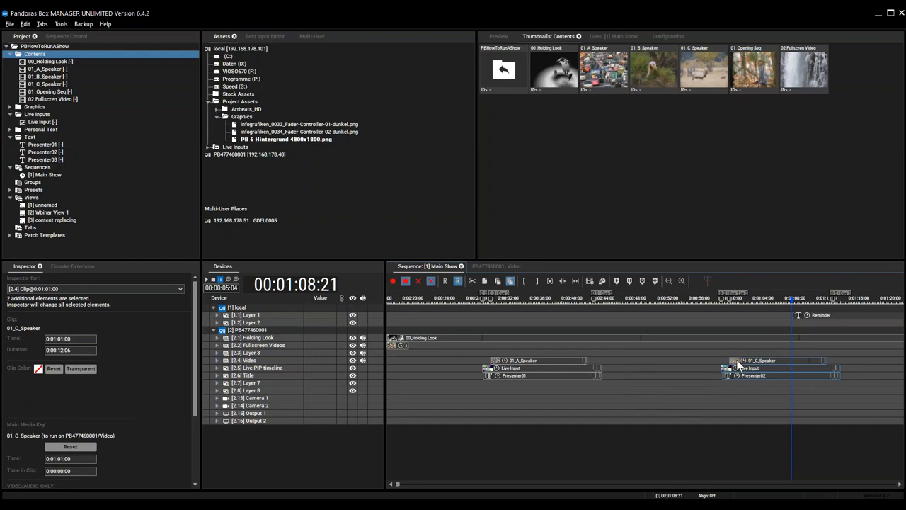
left_click(750, 340)
left_click(765, 360)
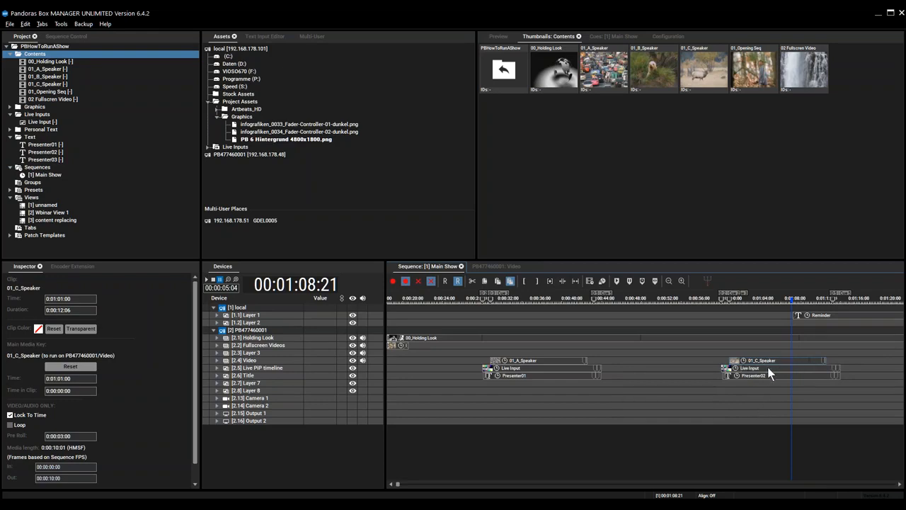
left_click_drag(768, 367, 884, 396)
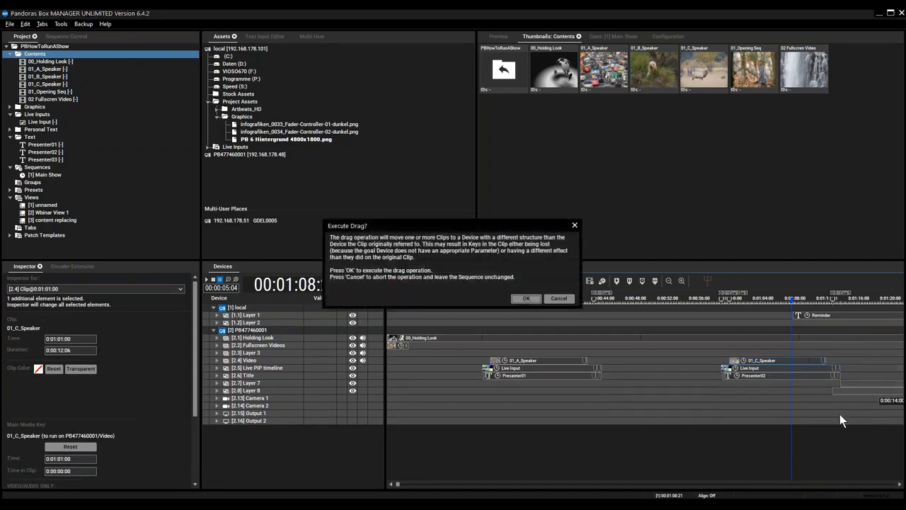
left_click(526, 298)
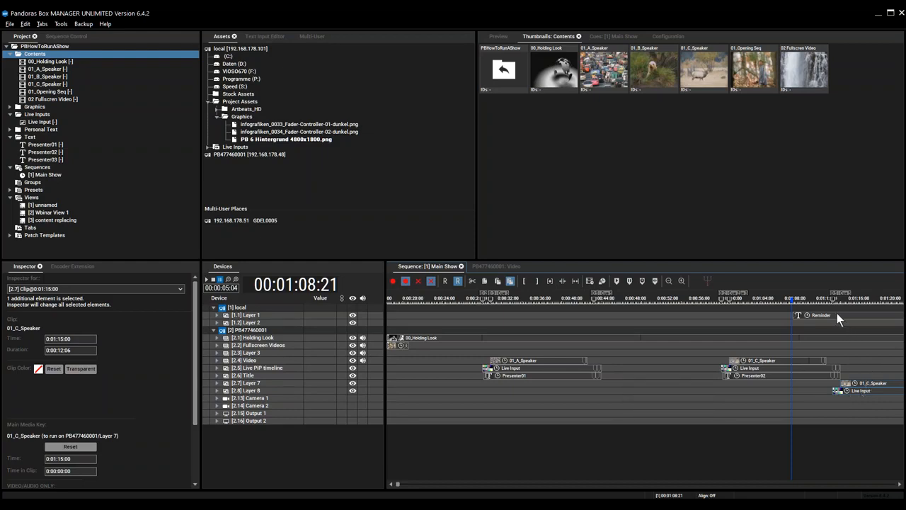
Step: Review the timeline options for inserting time in Main Show and place the playhead at 00:01:11:15
left_click(818, 300)
right_click(819, 300)
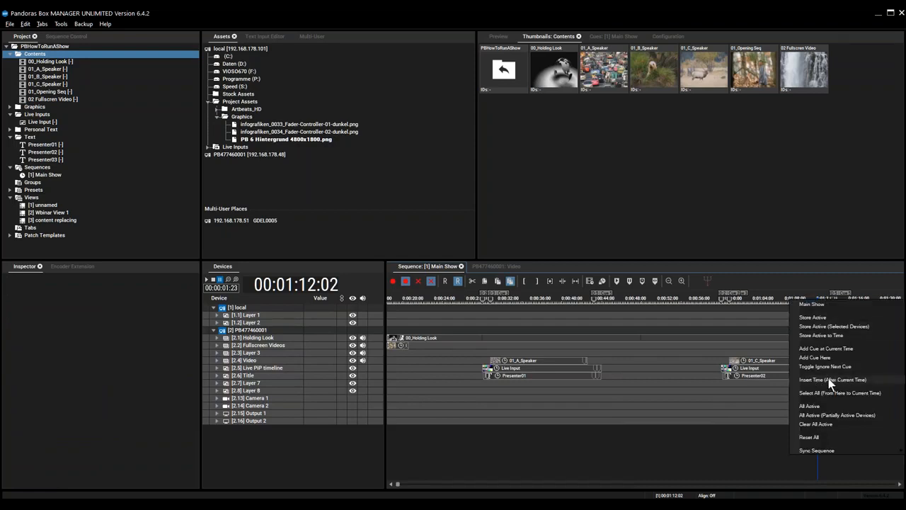
left_click(783, 298)
left_click(814, 301)
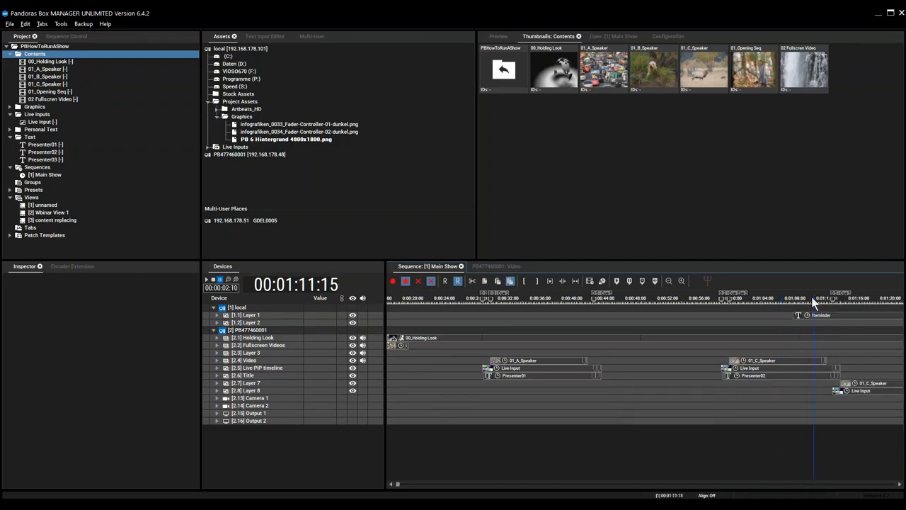
Step: Insert one minute of time into the Main Show sequence after the playhead at 00:01:11:15
right_click(812, 298)
left_click(815, 378)
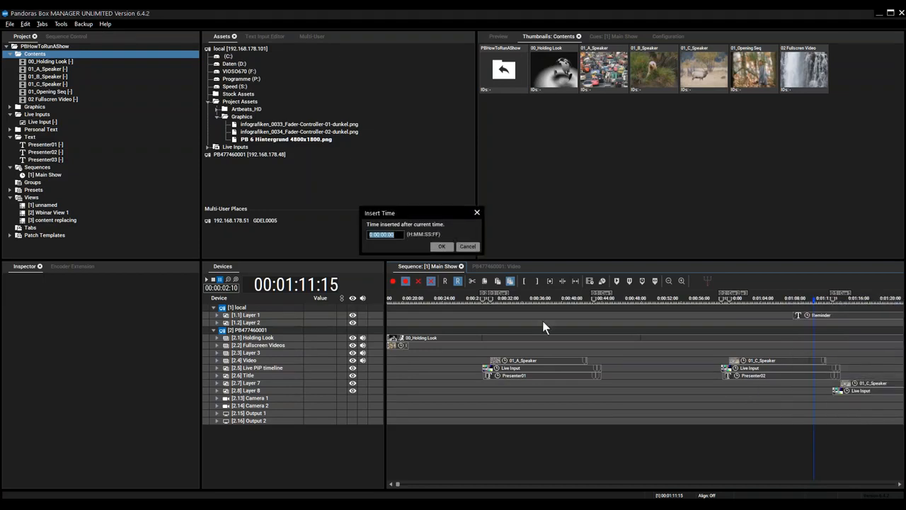
type("10000")
left_click(441, 246)
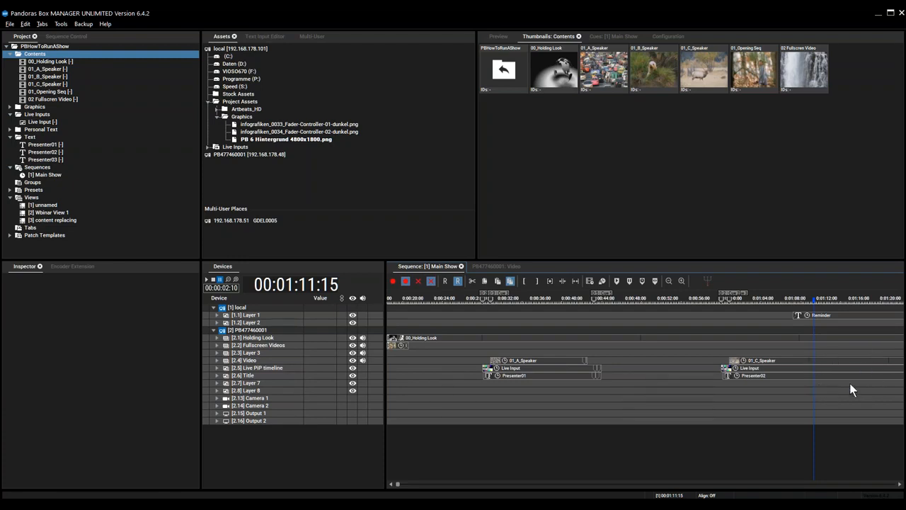
Step: Adopt the main media duration for the 01_C_Speaker clip on Video and move Layer 7's 01_C_Speaker clip earlier in the gap
left_click(793, 362)
right_click(793, 362)
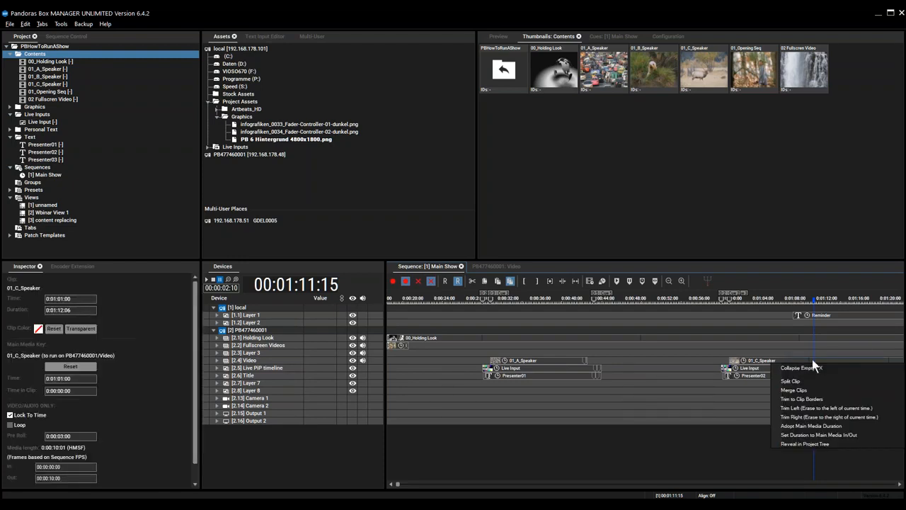
left_click(809, 425)
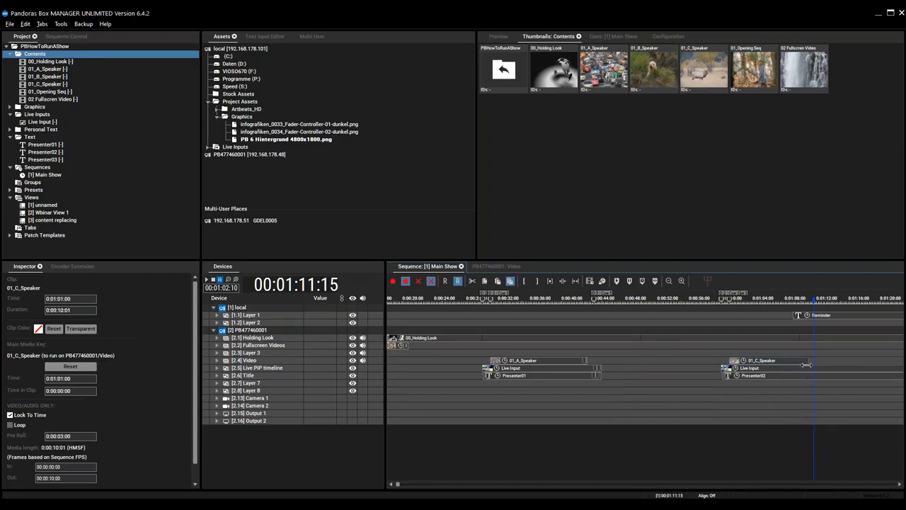
left_click_drag(806, 365, 859, 364)
right_click(813, 361)
left_click(803, 423)
scroll(830, 423, "down", 5)
scroll(797, 394, "down", 1)
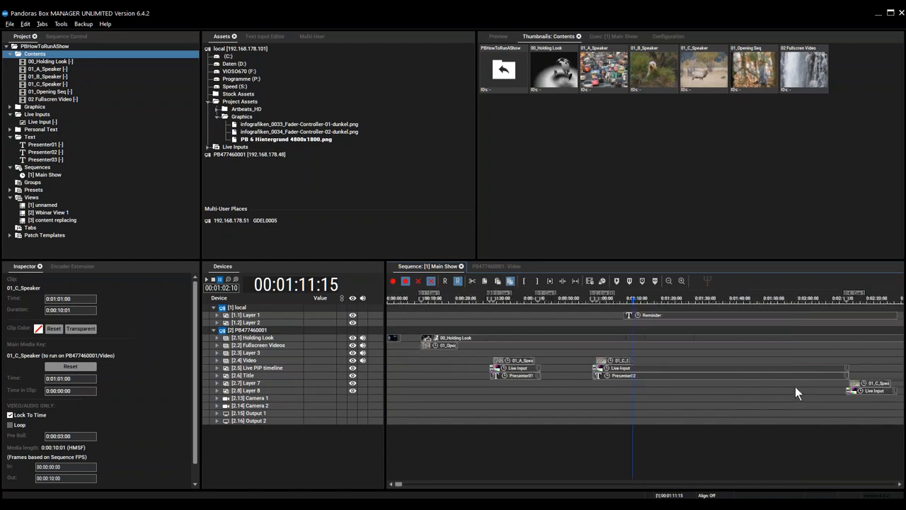
left_click_drag(878, 389, 707, 390)
Step: Place the playhead at 00:01:29:02 and undo the clip move, the clip duration changes and the one-minute time insertion
left_click(693, 298)
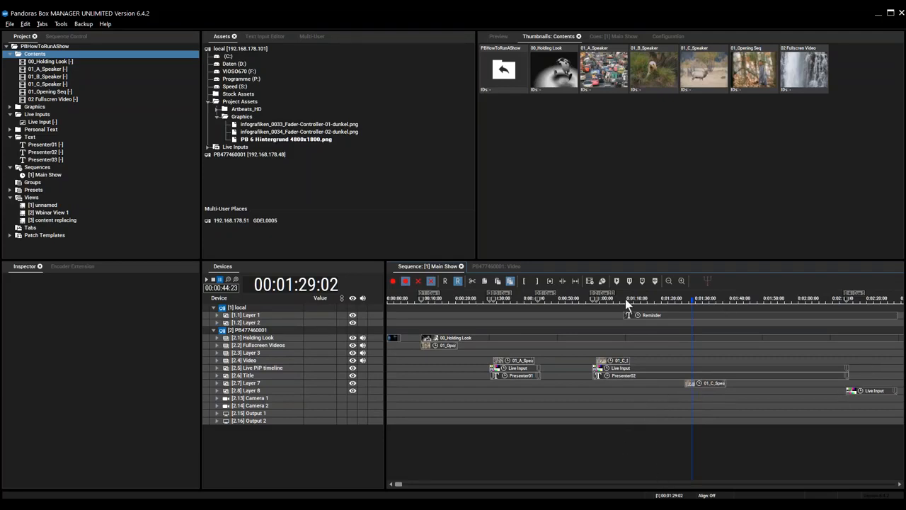
key("ctrl+z")
key("ctrl+z")
key("ctrl+z")
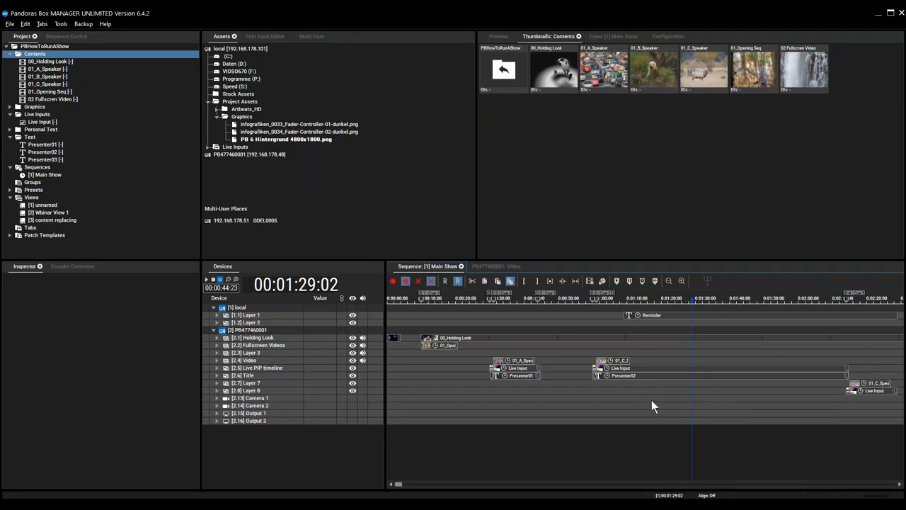
key("ctrl+z")
key("ctrl+z")
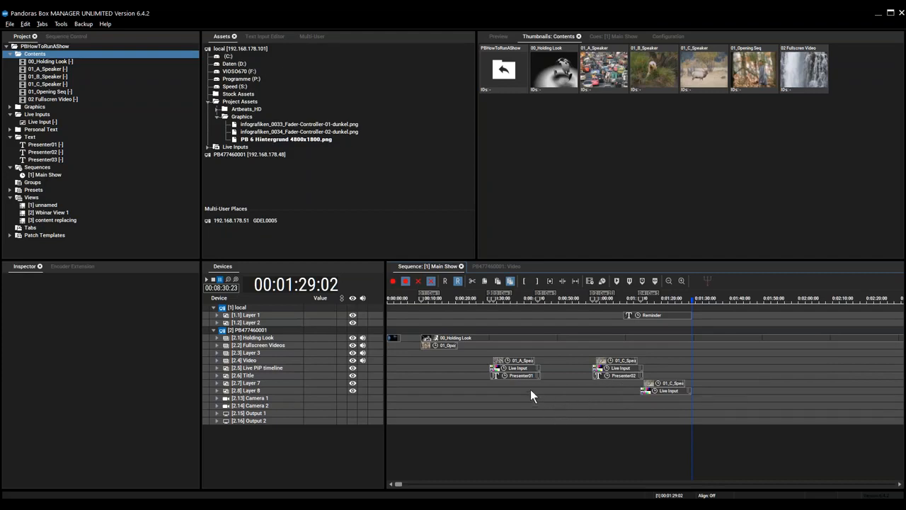
Step: Change the Video layer's playback speed in its device controls, reset the speed and return to the Main Show sequence
left_click(495, 266)
left_click(481, 338)
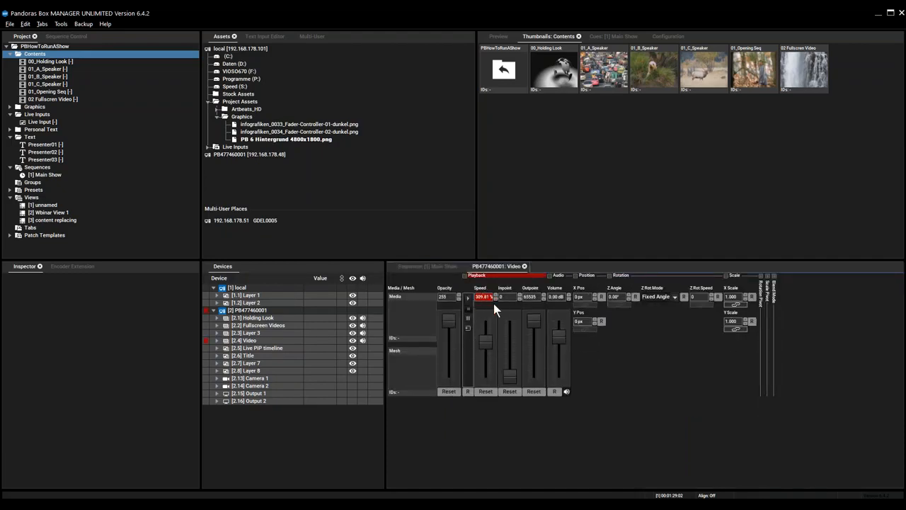
left_click(486, 391)
left_click(424, 266)
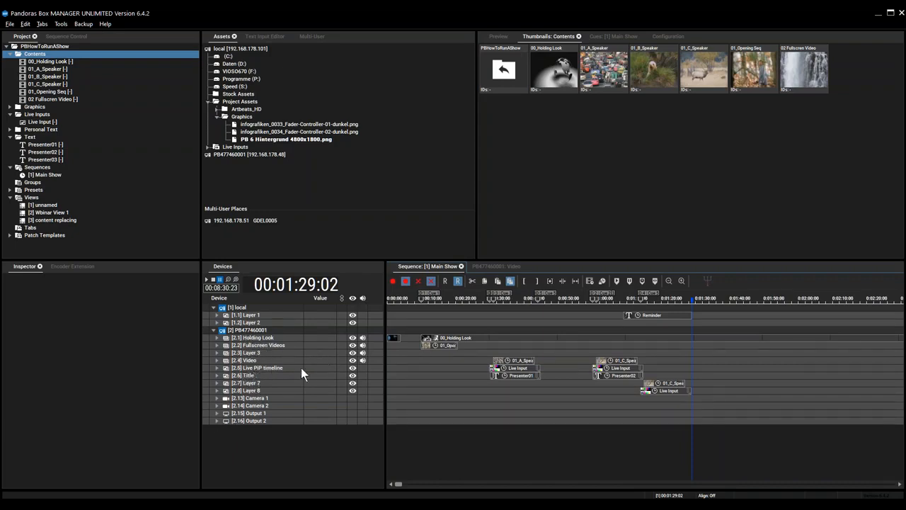
Step: Select the PB477460001 device and save the project
left_click(246, 330)
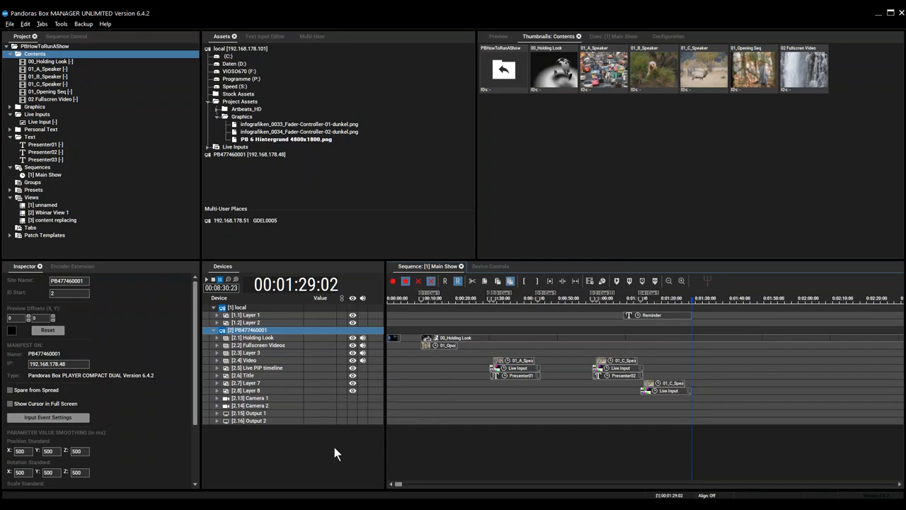
left_click(12, 24)
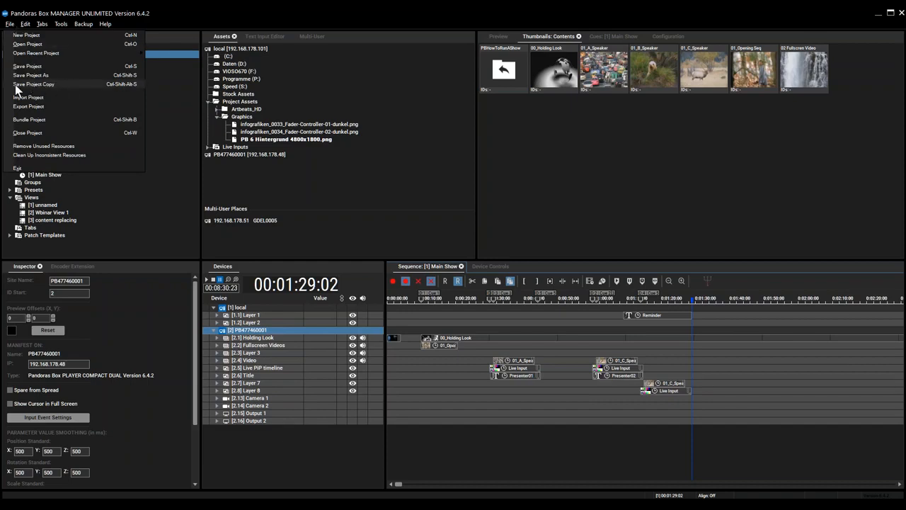
left_click(31, 68)
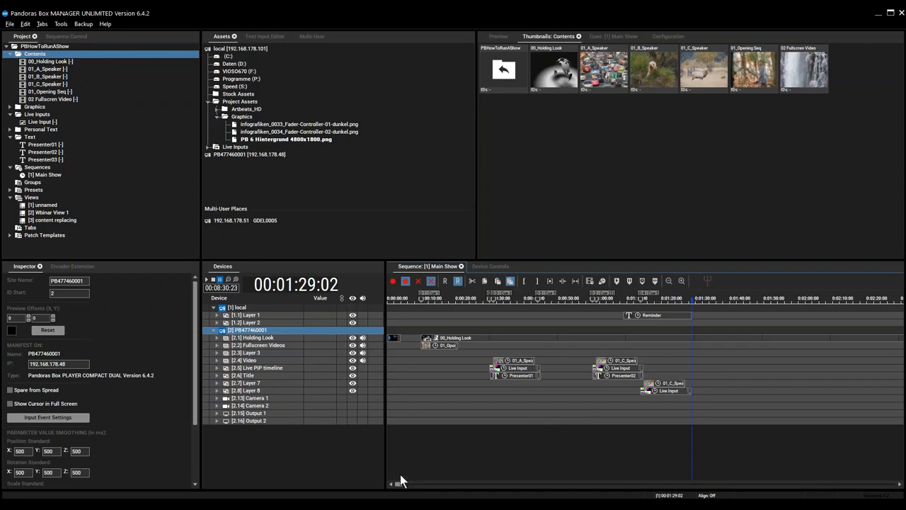
Step: Switch to Widget Designer and add a ScriptTimer widget to Page1 below the Live PiP controls
mouse_move(337, 503)
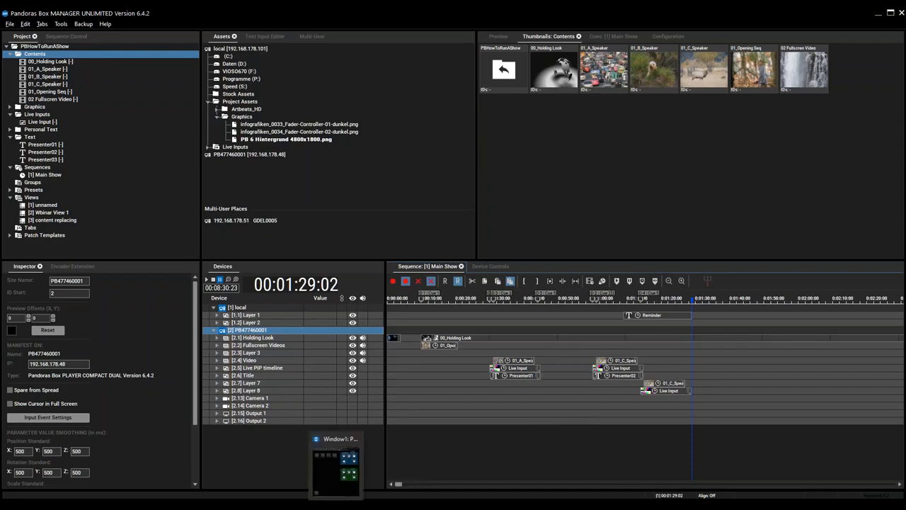
left_click(336, 463)
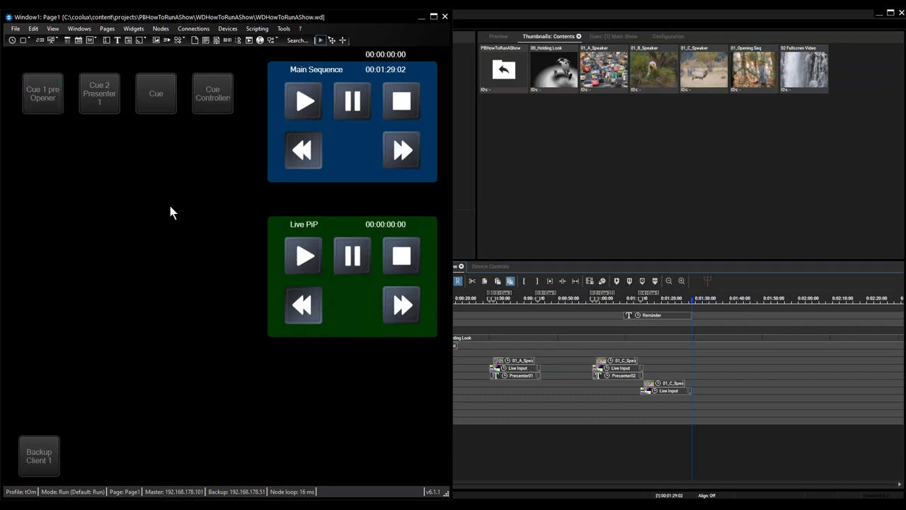
left_click(29, 38)
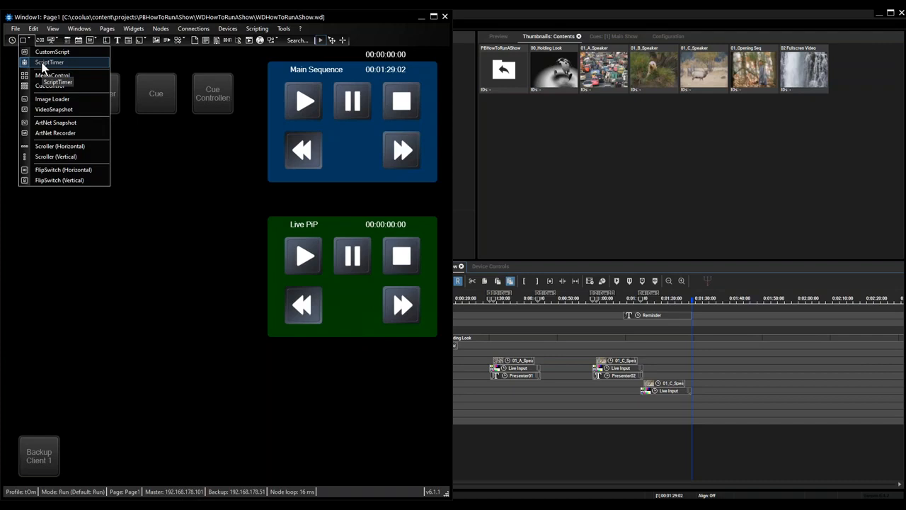
left_click(42, 64)
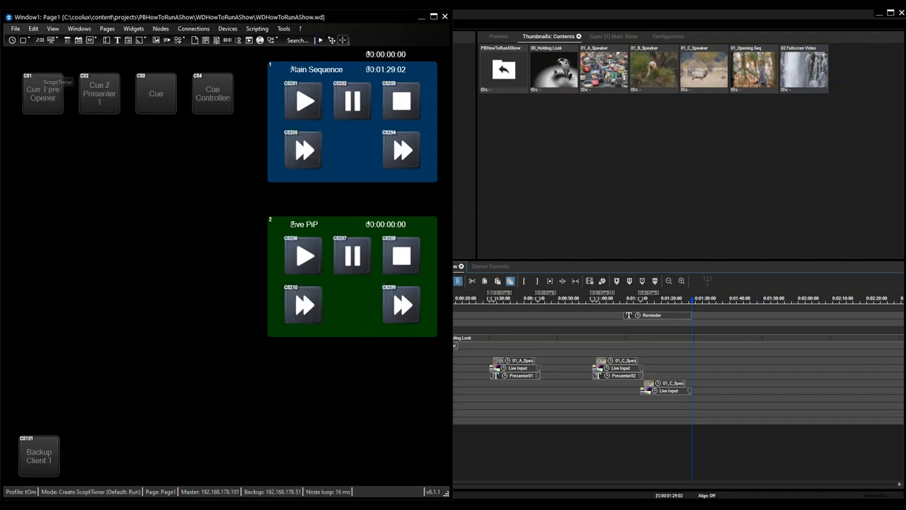
left_click(382, 411)
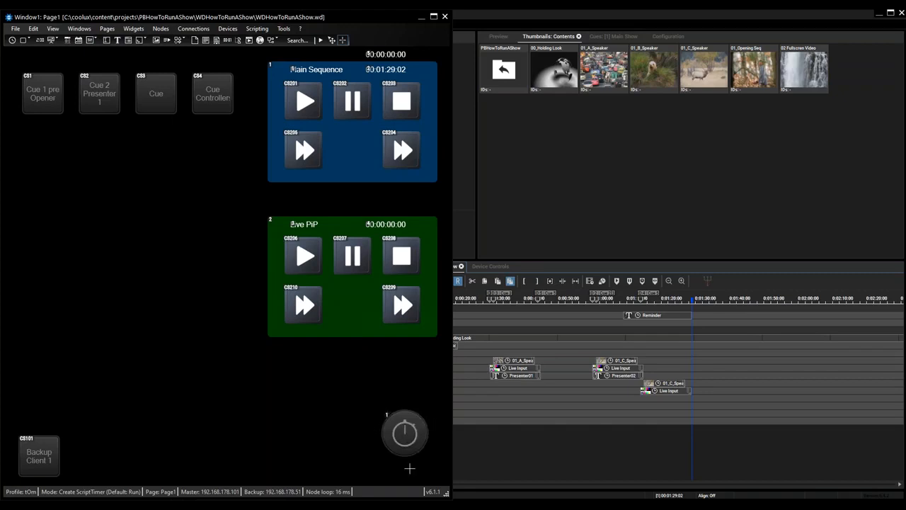
left_click(403, 430)
left_click(26, 42)
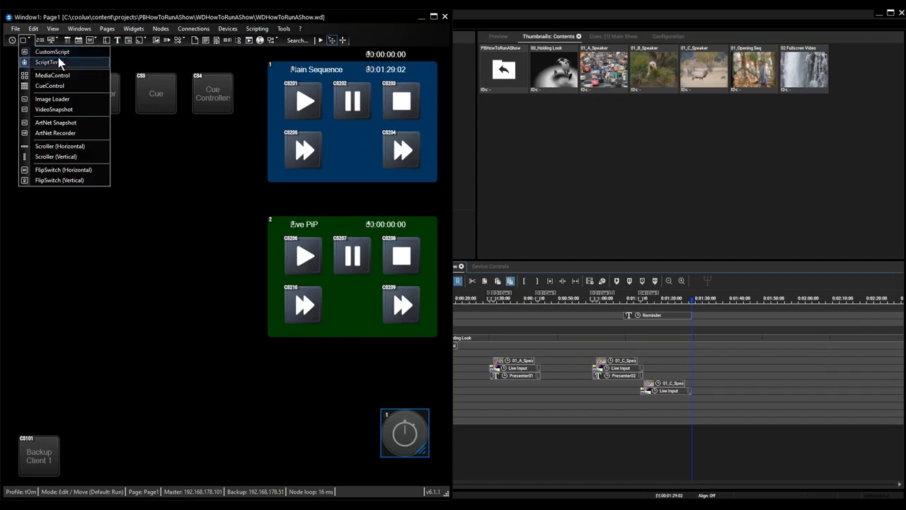
Step: Open the ScriptTimer's properties and set its interval to 1000000 ms
left_click(405, 432)
double_click(404, 432)
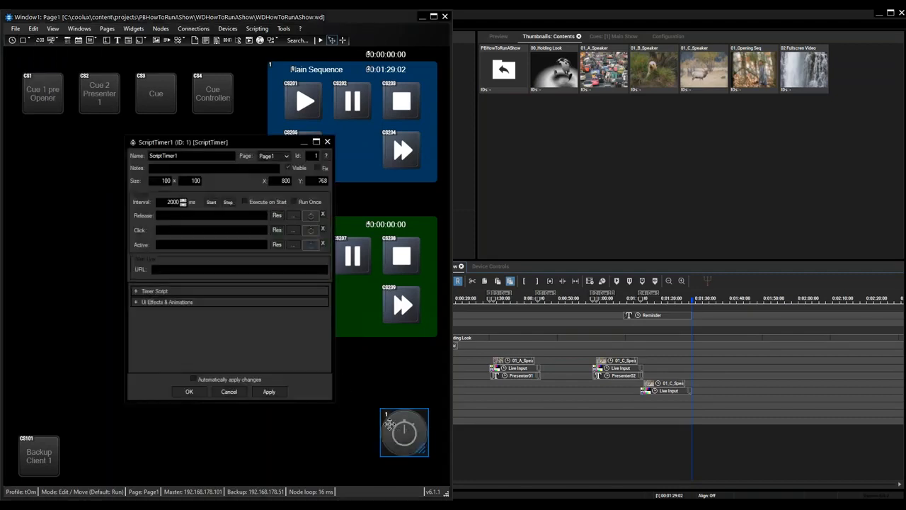
left_click_drag(160, 202, 187, 203)
left_click_drag(180, 204, 177, 206)
type("00")
left_click(161, 201)
key("Delete")
type("10")
Step: Fill the timer script with the commands WDSave and PbSaveProject on separate lines and apply the ScriptTimer settings
left_click(161, 293)
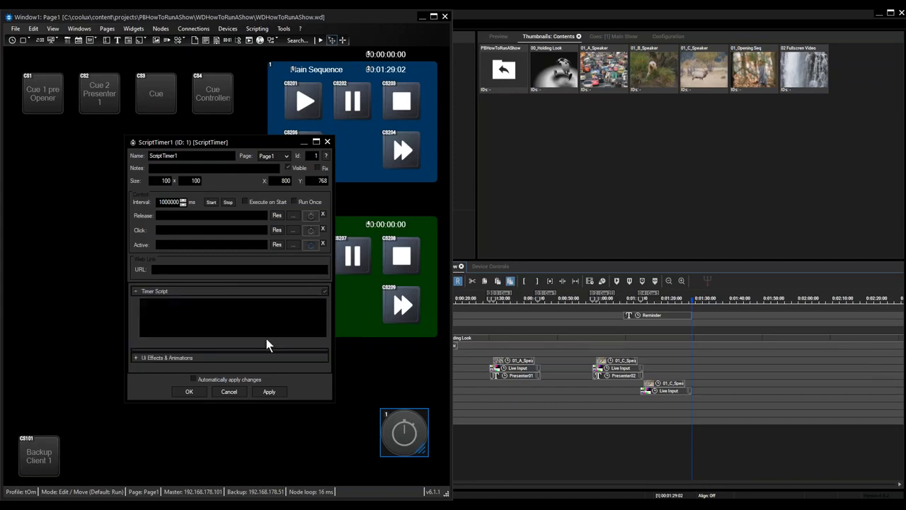
type("save")
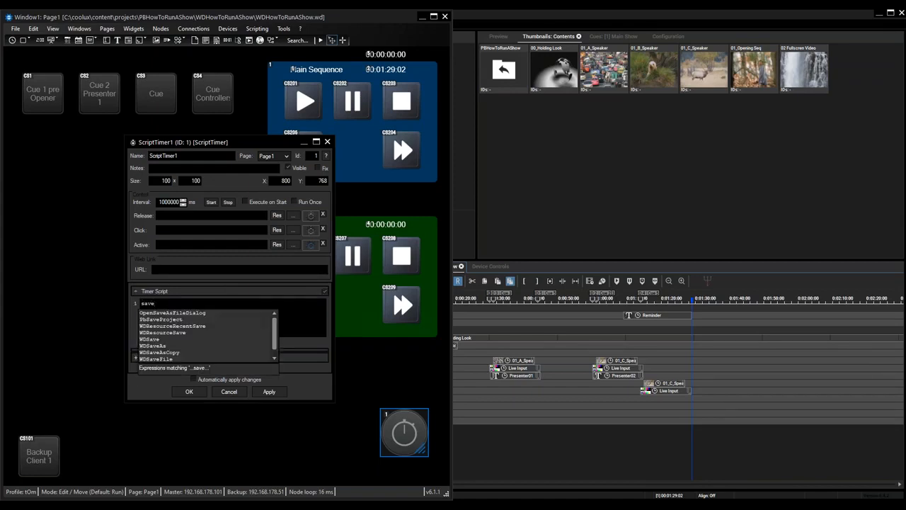
double_click(152, 341)
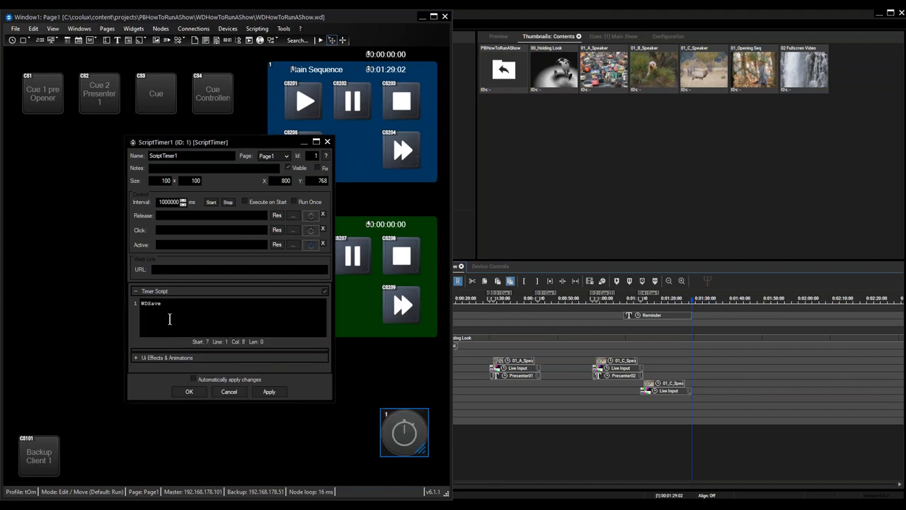
type("save")
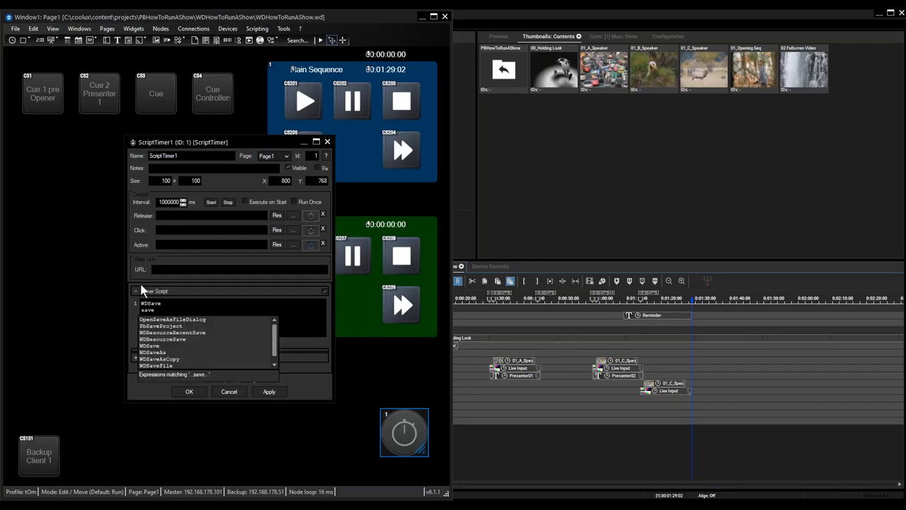
scroll(277, 348, "down", 1)
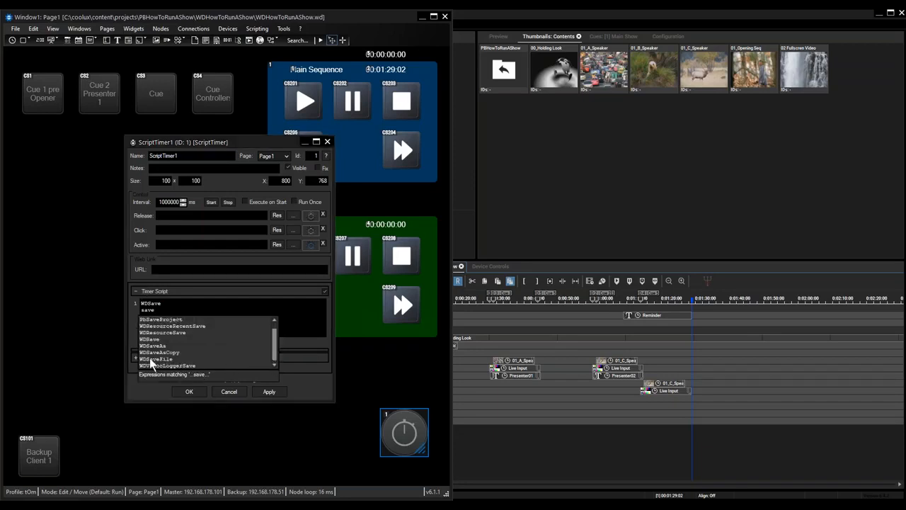
left_click(172, 323)
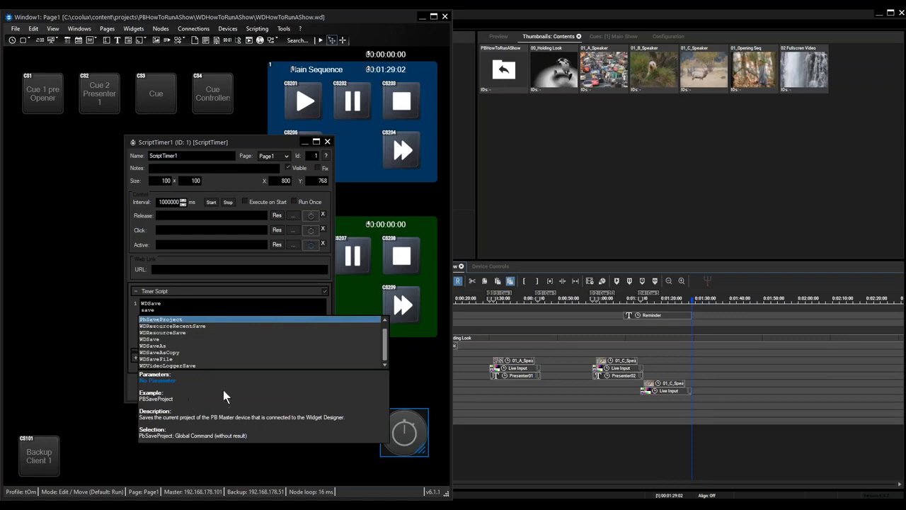
double_click(179, 321)
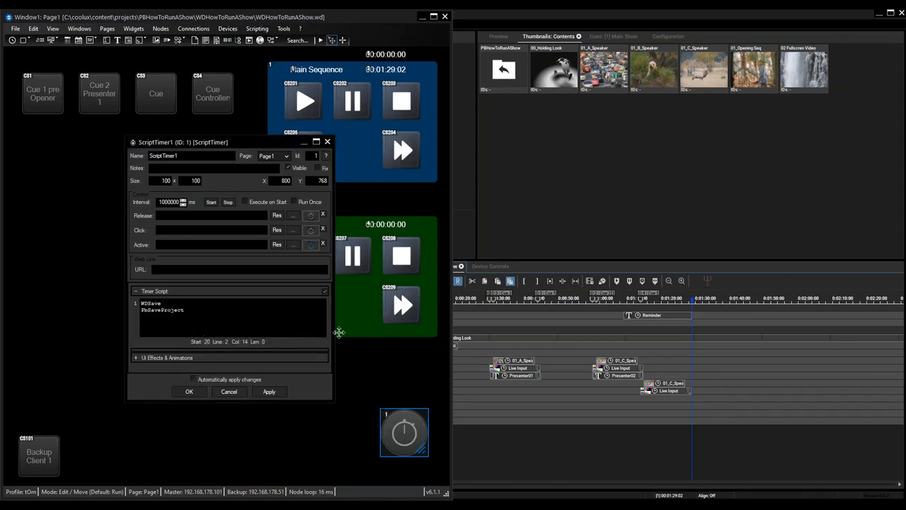
left_click(189, 391)
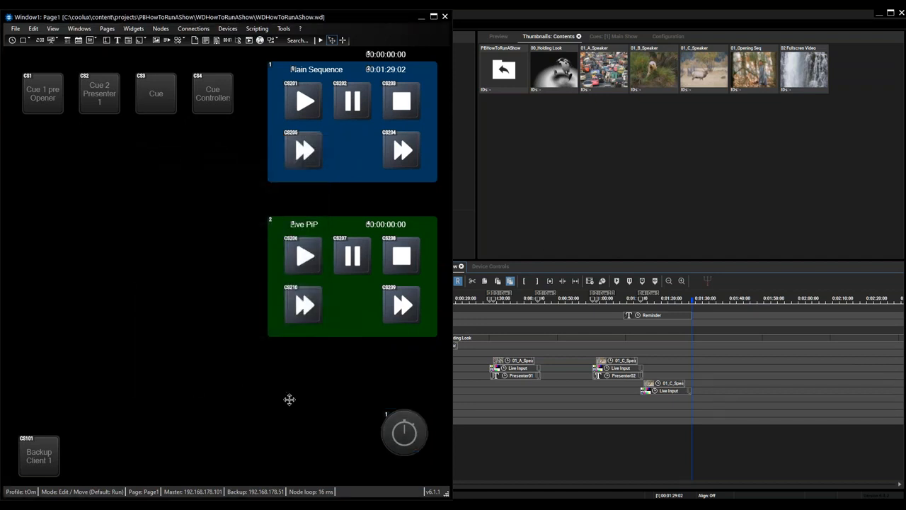
Step: Return Widget Designer to run mode and switch back to Pandoras Box
key("ctrl+r")
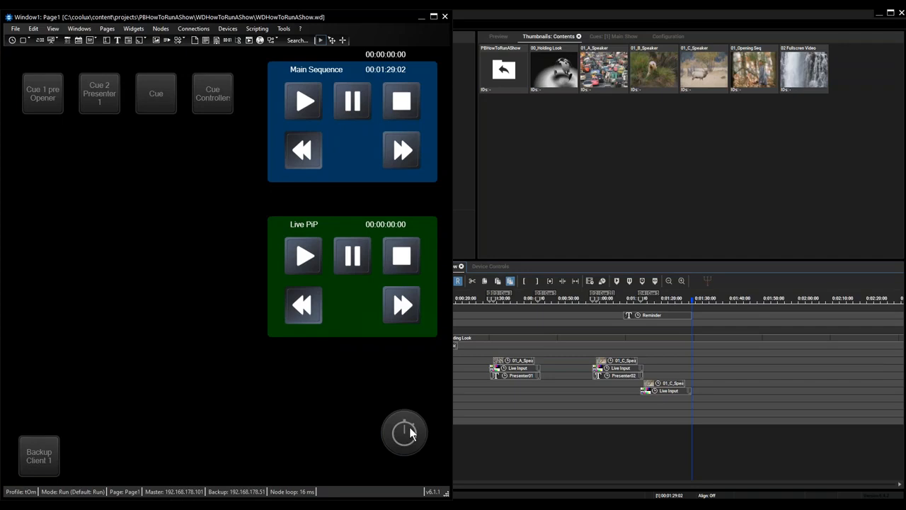
left_click(556, 463)
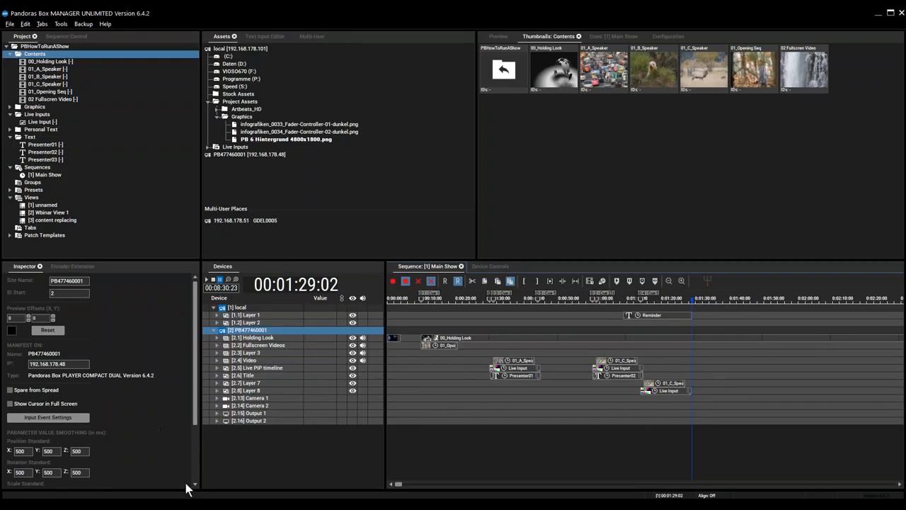
key("alt+Tab")
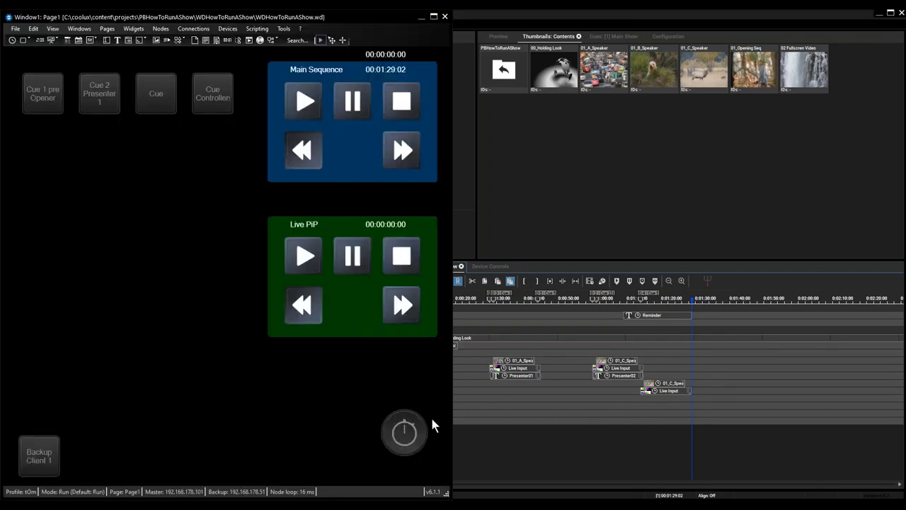
left_click(540, 439)
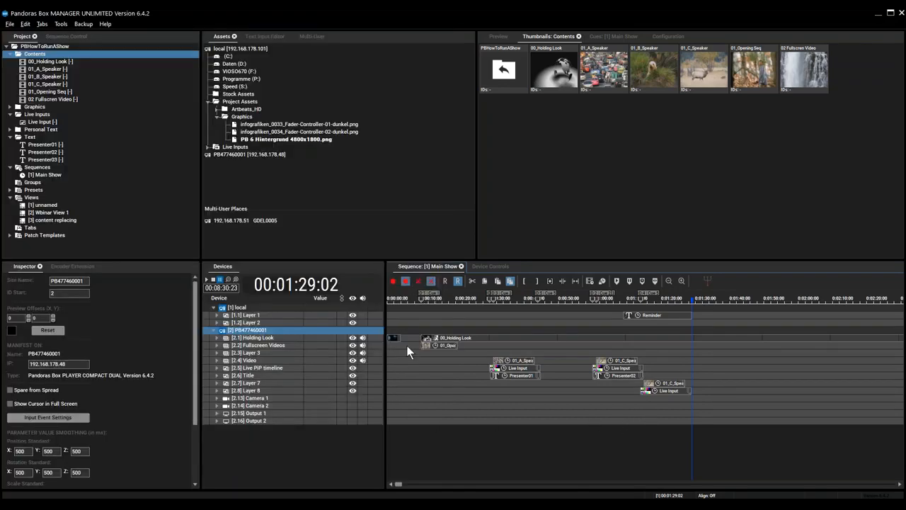
Step: Review the project's saving and bundling options and collapse the Contents folder in the project tree
left_click(11, 25)
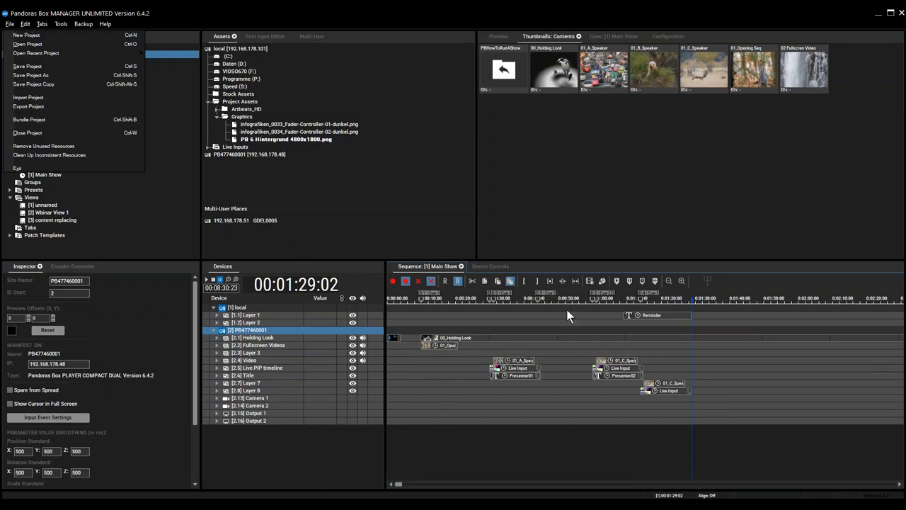
left_click(644, 216)
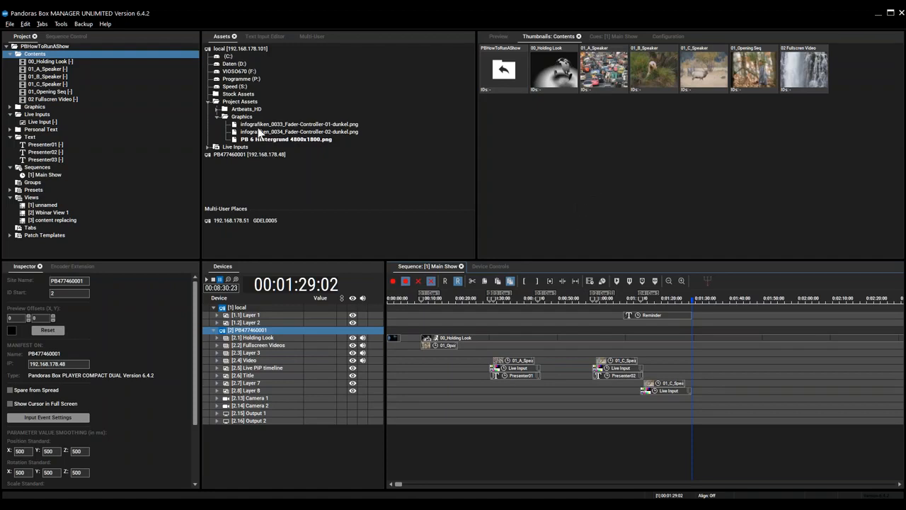
left_click(10, 53)
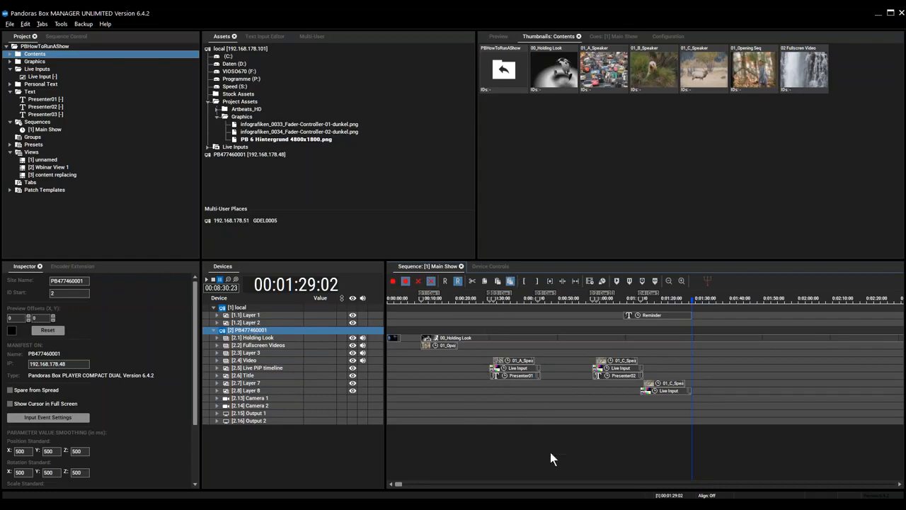
Step: Show the Main Show cue list and play the sequence from shortly before Cue 2 until it pauses there
left_click(616, 37)
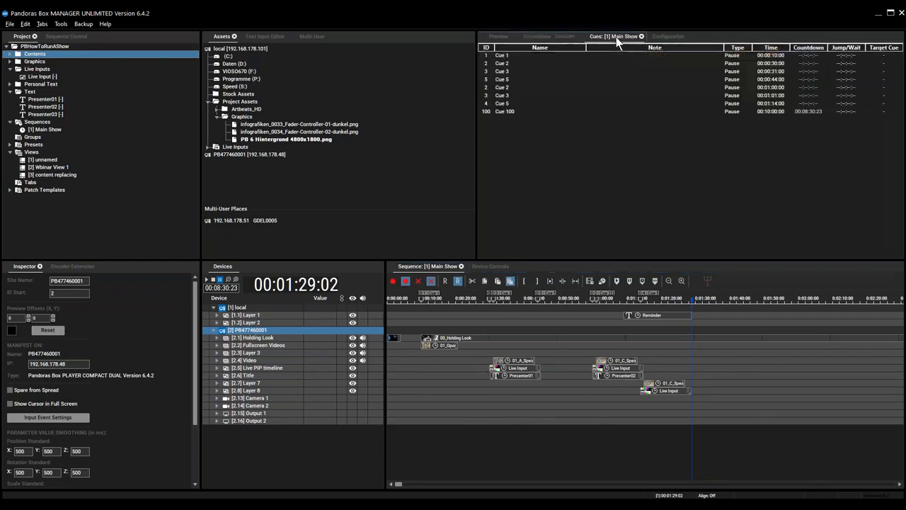
left_click(504, 55)
left_click(477, 301)
key("space")
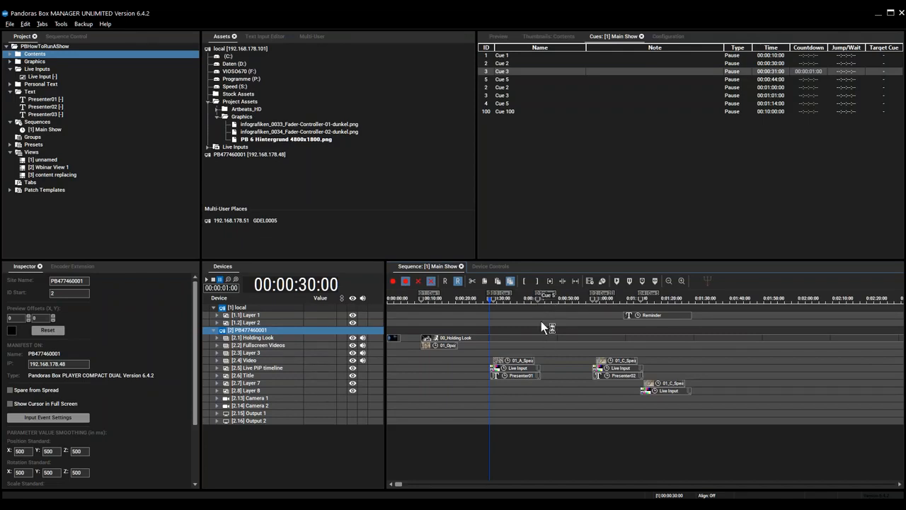
Step: Add a Play cue at 00:00:20:19 in the Main Show sequence and play across it from an earlier position
left_click(456, 297)
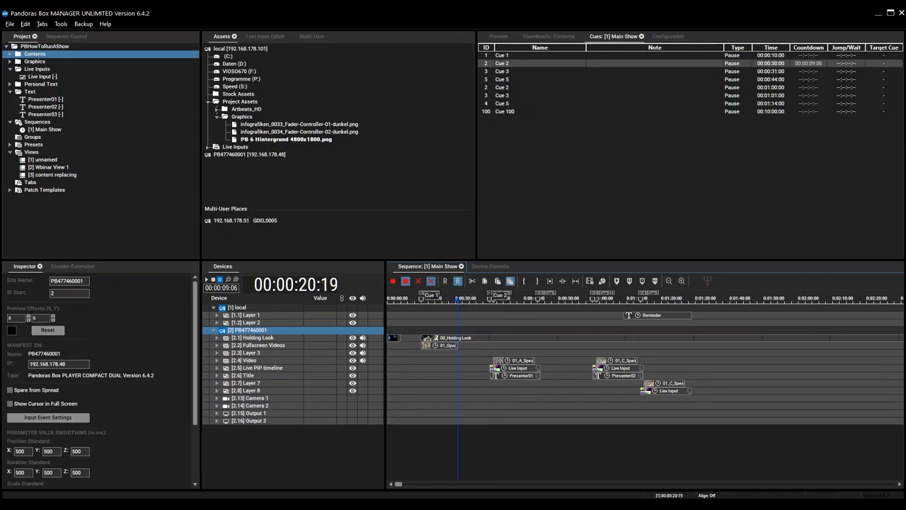
left_click(617, 281)
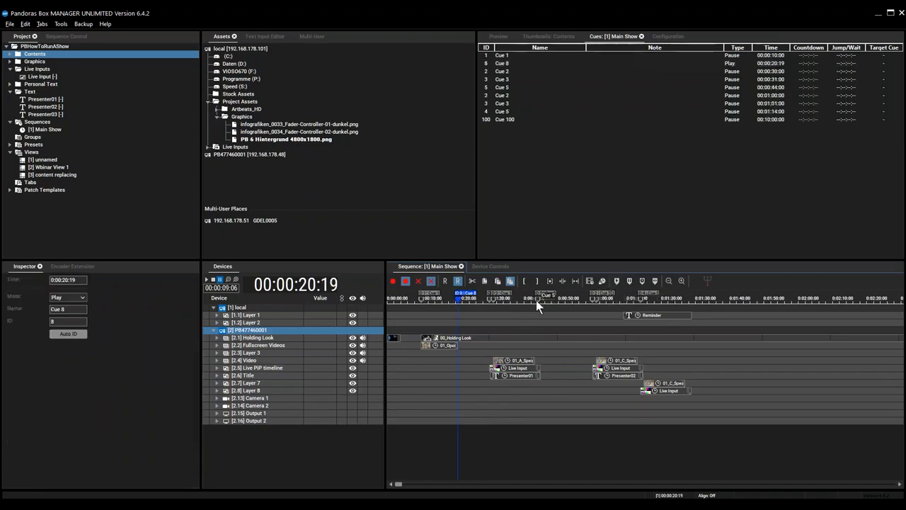
left_click(445, 296)
key("space")
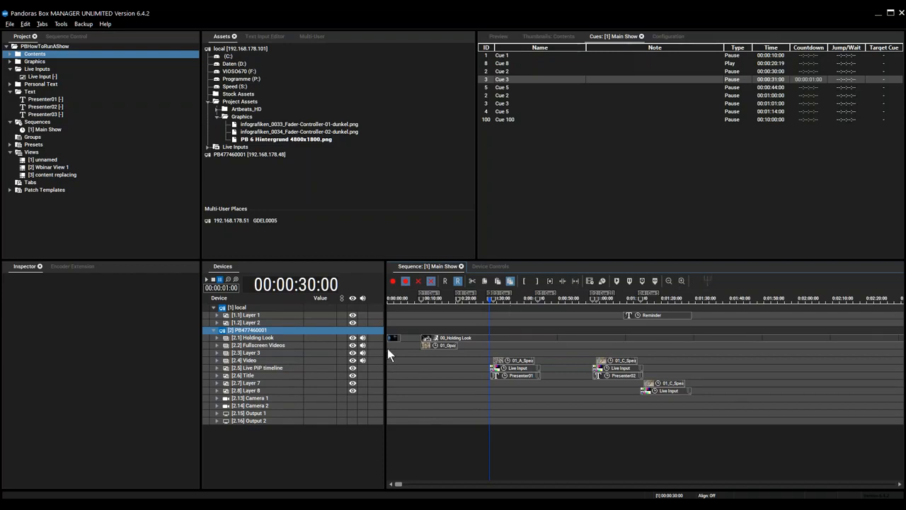
Step: In the cue list, rename Cue 1 as Opener and the Cue 2 at 00:00:30:00 as Speaker 1
left_click(509, 56)
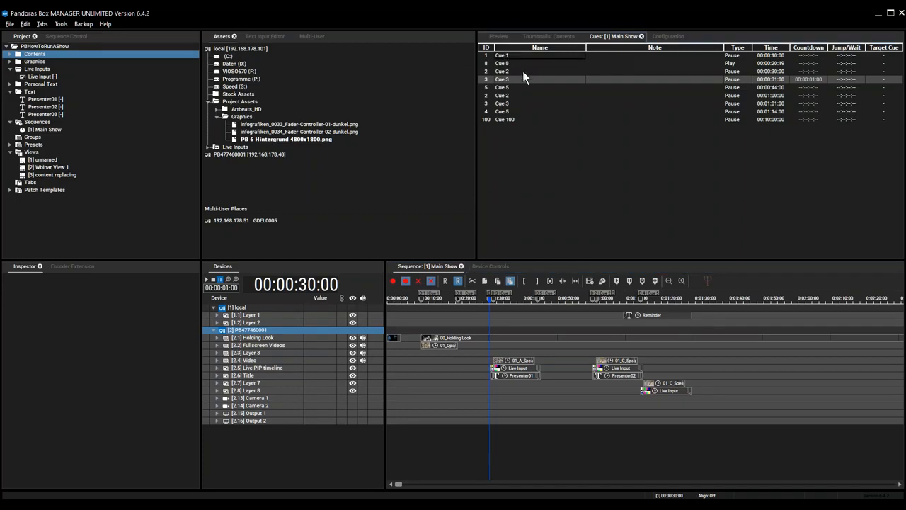
left_click_drag(516, 56, 484, 56)
type("Opener")
double_click(507, 71)
type("Speaker 1")
Step: Jump the sequence from the cue list to Speaker 1 and to Cue 2 at 00:01:00:00
right_click(529, 71)
left_click(557, 86)
right_click(517, 90)
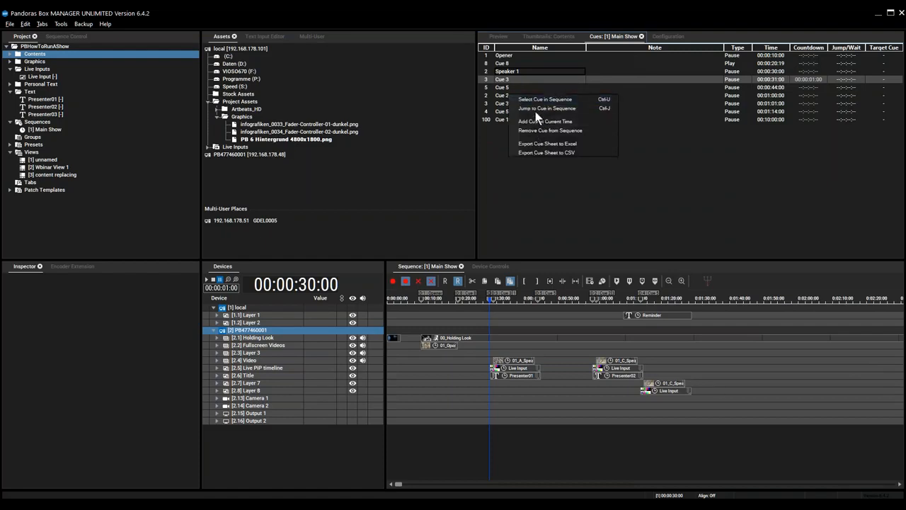
left_click(536, 108)
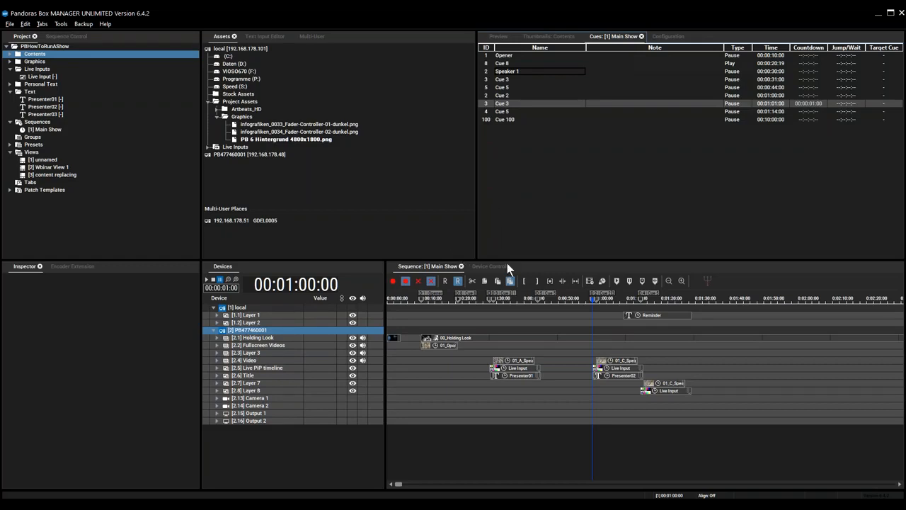
Step: Show the sequence control and use its Main Show tile to play on to the cue at 00:01:14:00
left_click(68, 36)
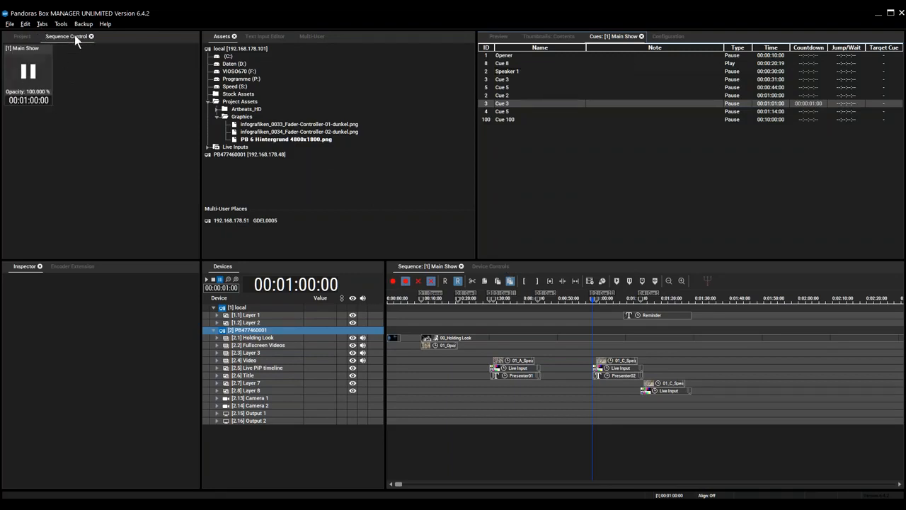
left_click(34, 77)
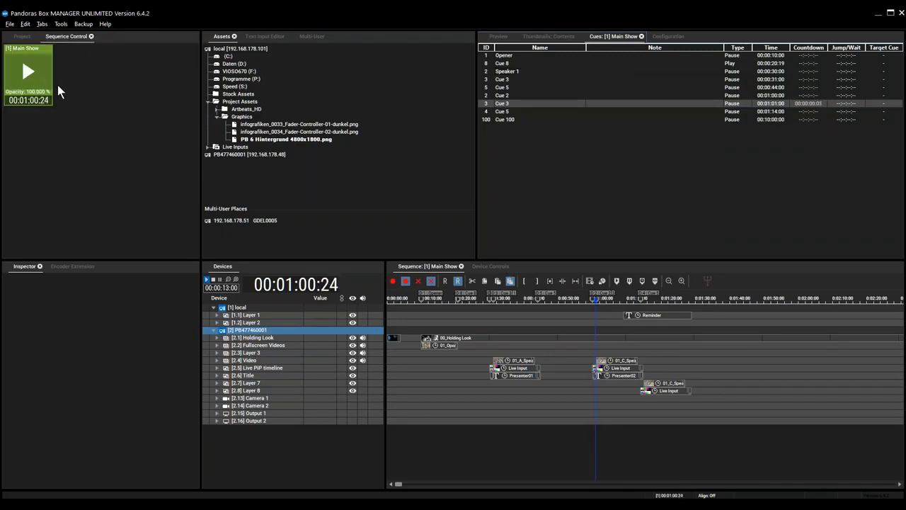
left_click(32, 74)
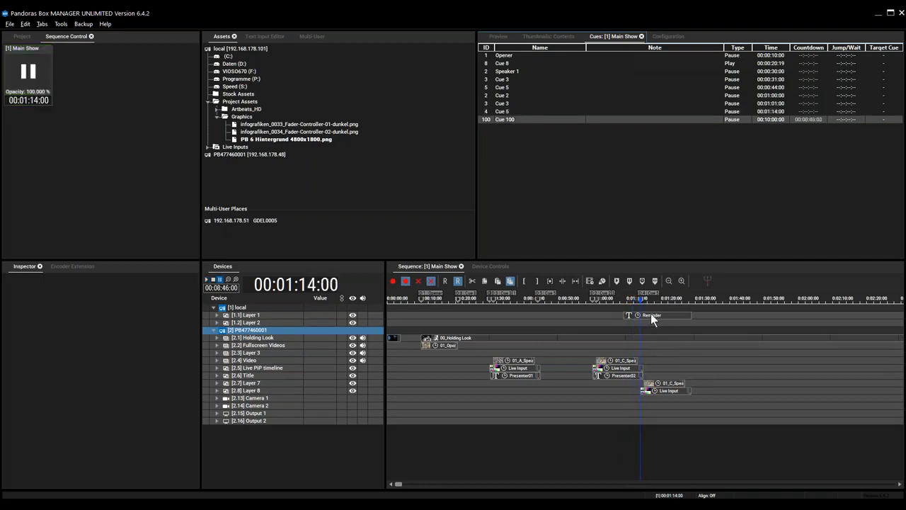
Step: Preview the local site's output to view the reminder text
left_click(498, 37)
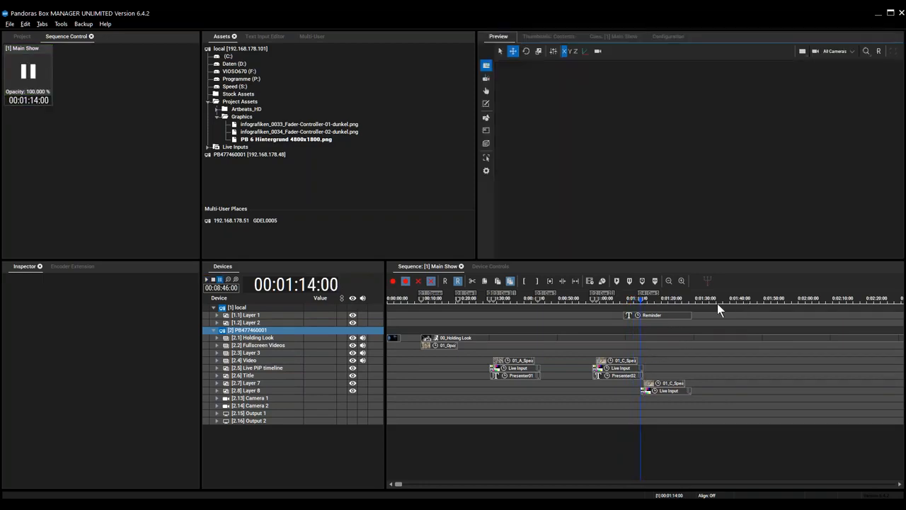
right_click(254, 329)
left_click(291, 117)
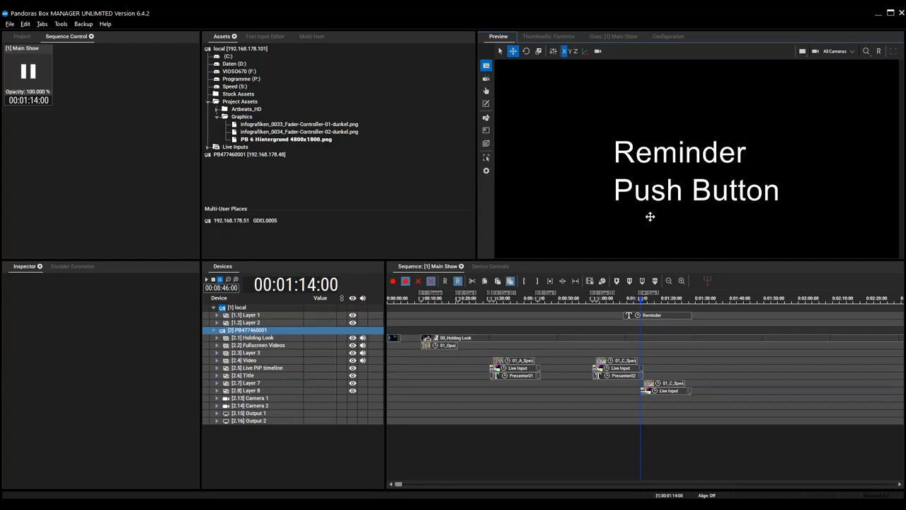
Step: Select the Reminder clip on local Layer 1 and inspect its source text in the Personal Text folder
left_click(635, 313)
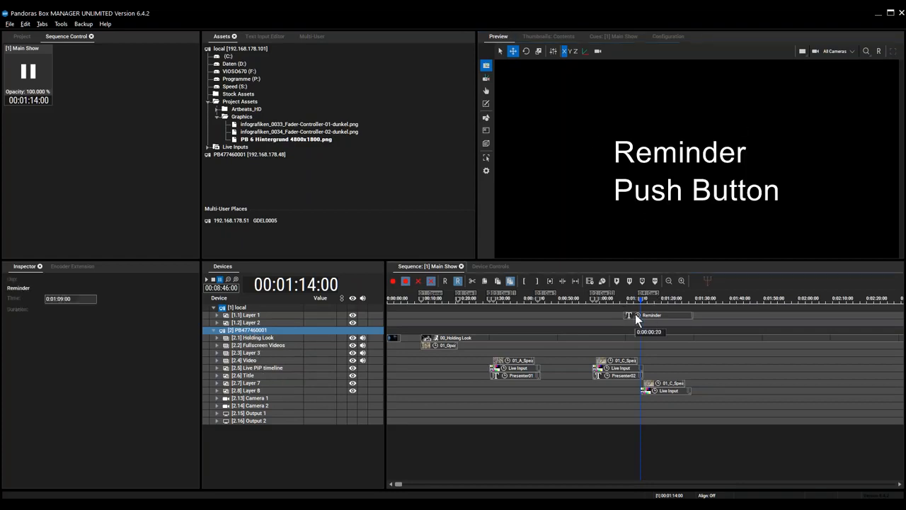
left_click(24, 37)
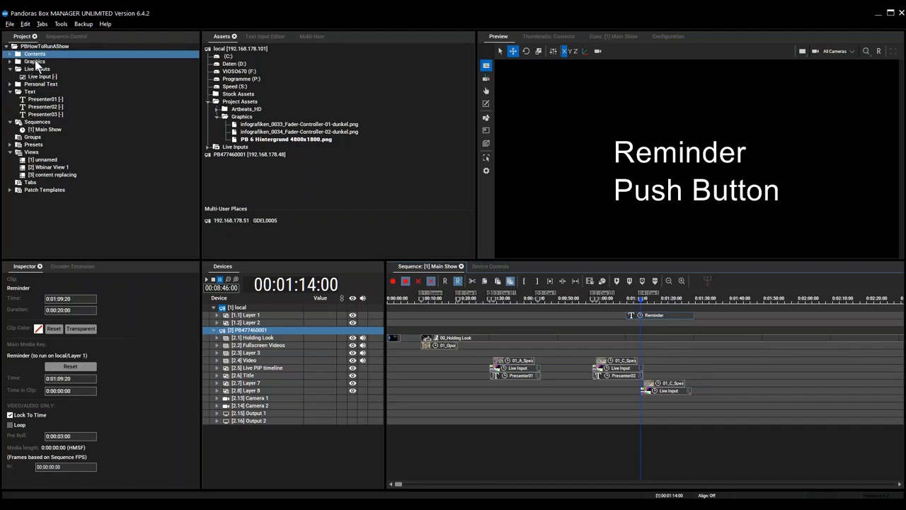
left_click(39, 84)
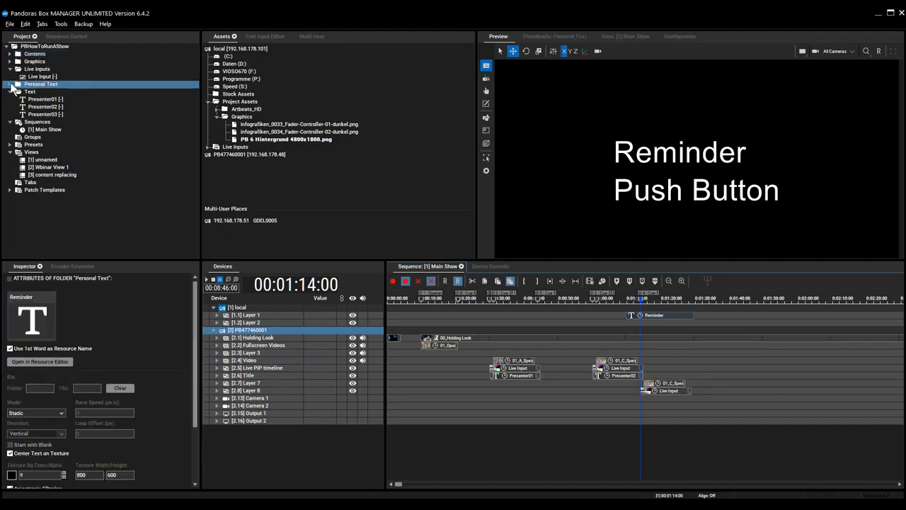
left_click(10, 85)
left_click(39, 92)
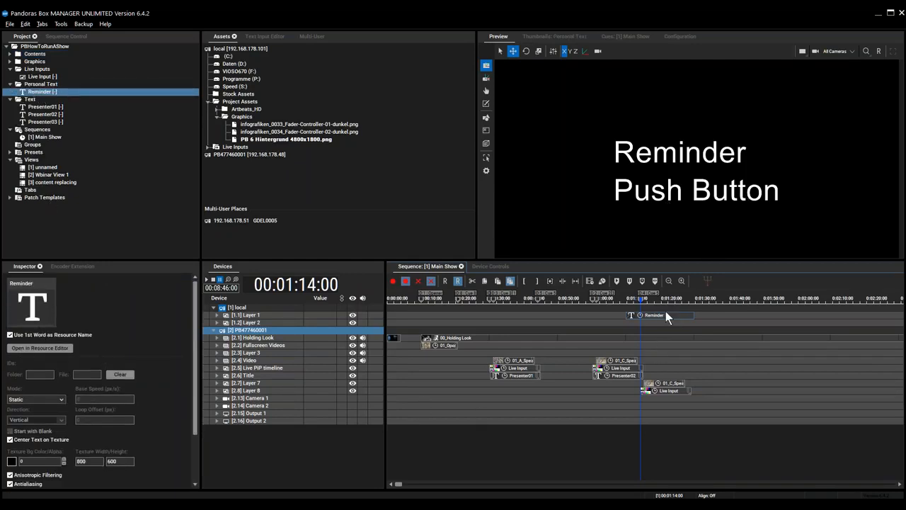
Step: Move the Reminder clip earlier to start at about 00:01:00:00 and play the sequence from 00:00:55:02 to check it
left_click_drag(654, 319, 618, 309)
left_click(574, 301)
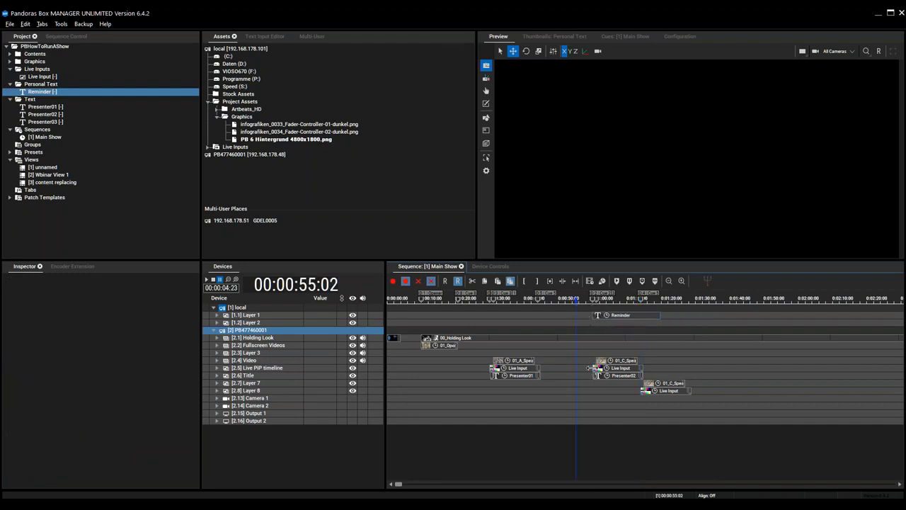
key("space")
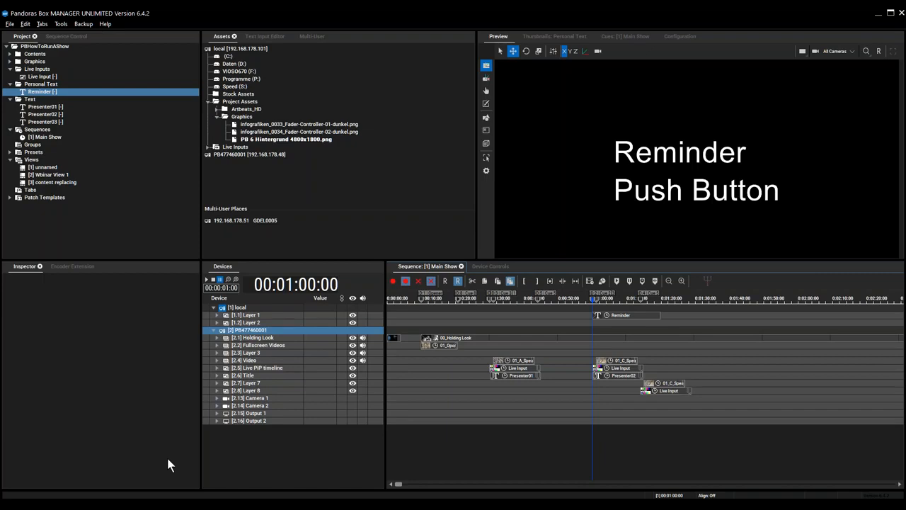
Step: Recall the Cue Controller cue in Widget Designer and review the Remote Control Protocols and Controller Setup configuration in Pandoras Box
key("alt+Tab")
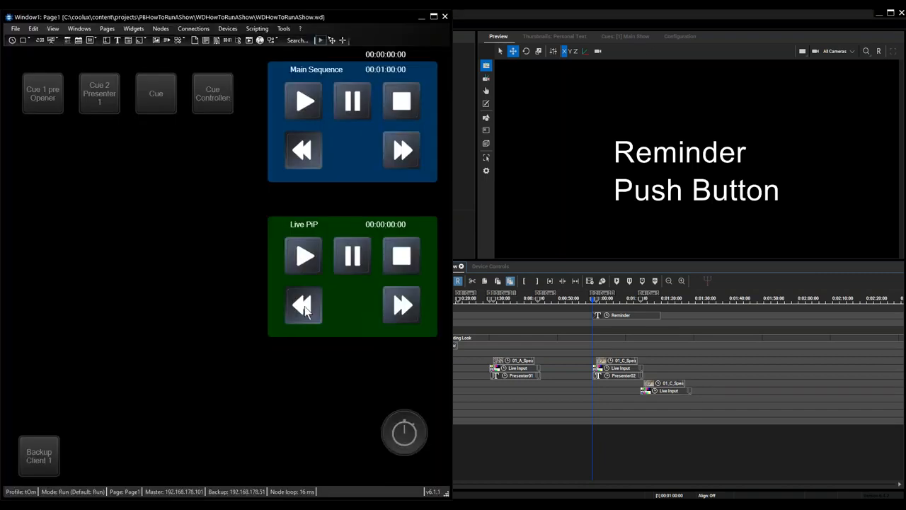
left_click(217, 92)
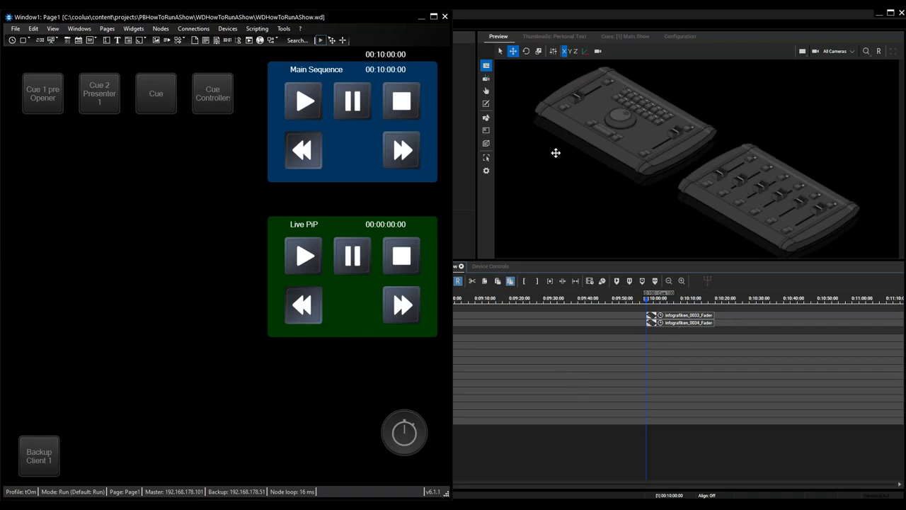
left_click(680, 36)
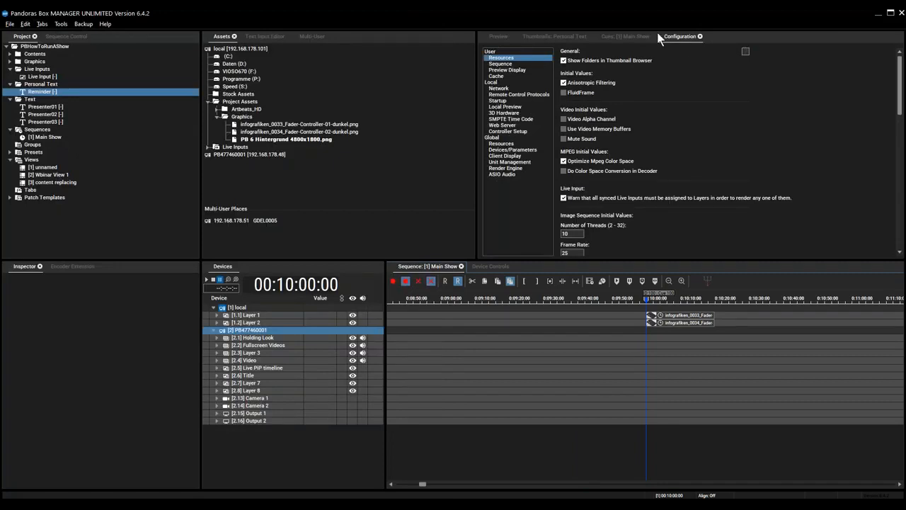
left_click(505, 94)
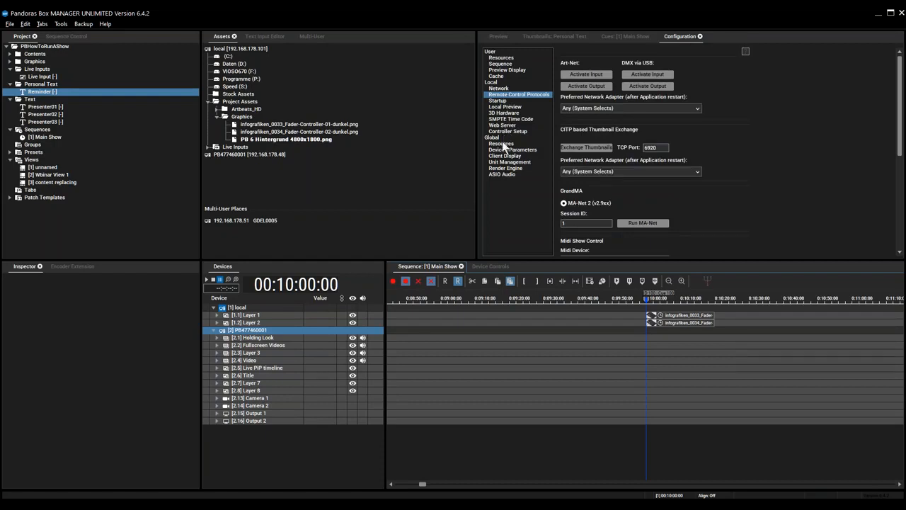
left_click(535, 131)
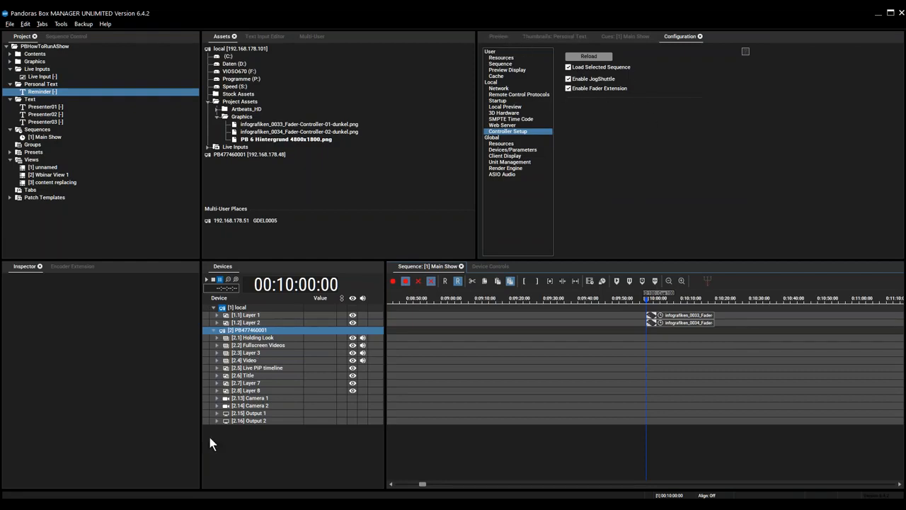
Step: Bring Widget Designer to the front and shrink the Pandoras Box window so both applications sit side by side
key("alt+Tab")
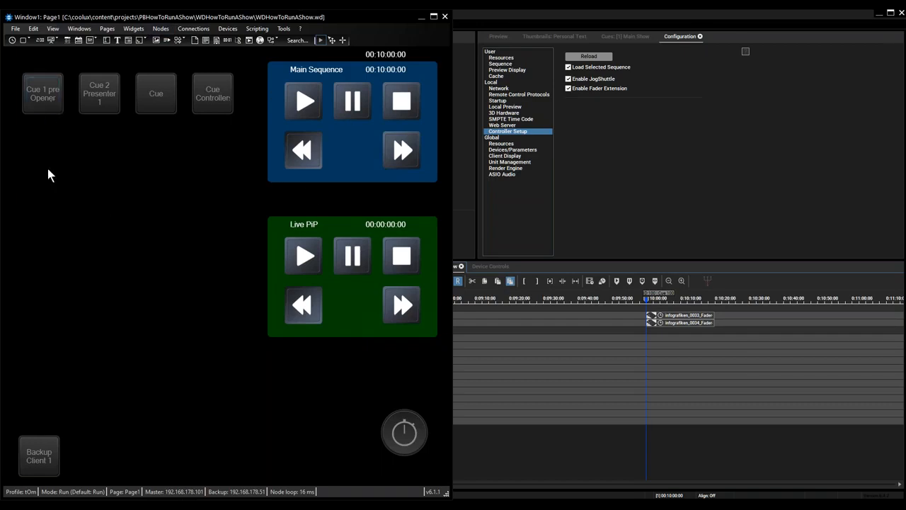
left_click(23, 41)
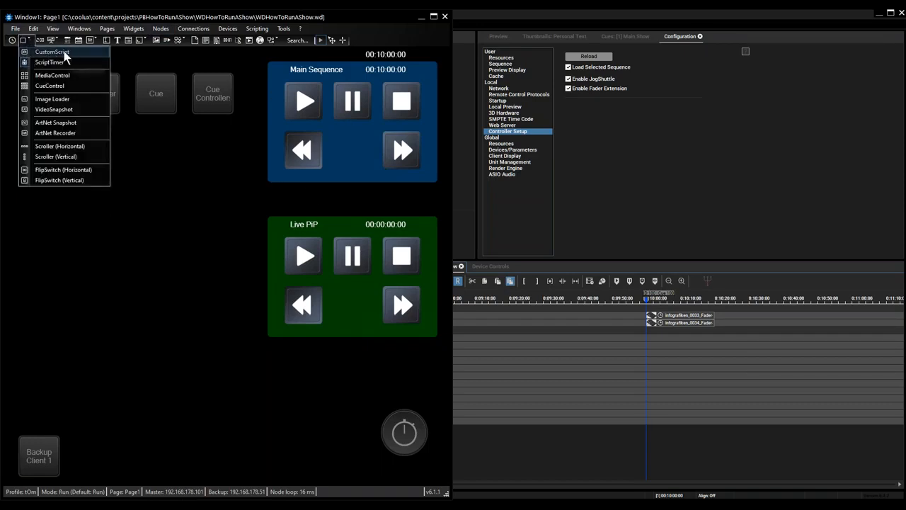
key("Escape")
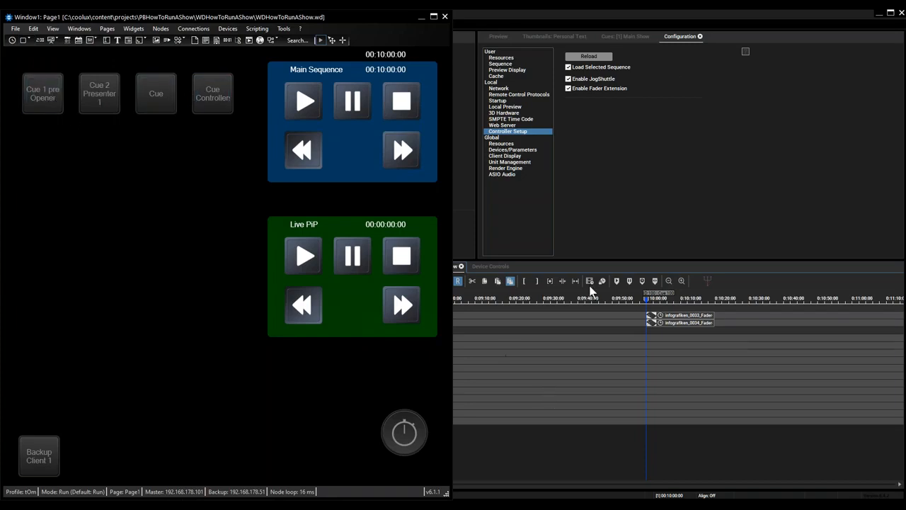
left_click(648, 12)
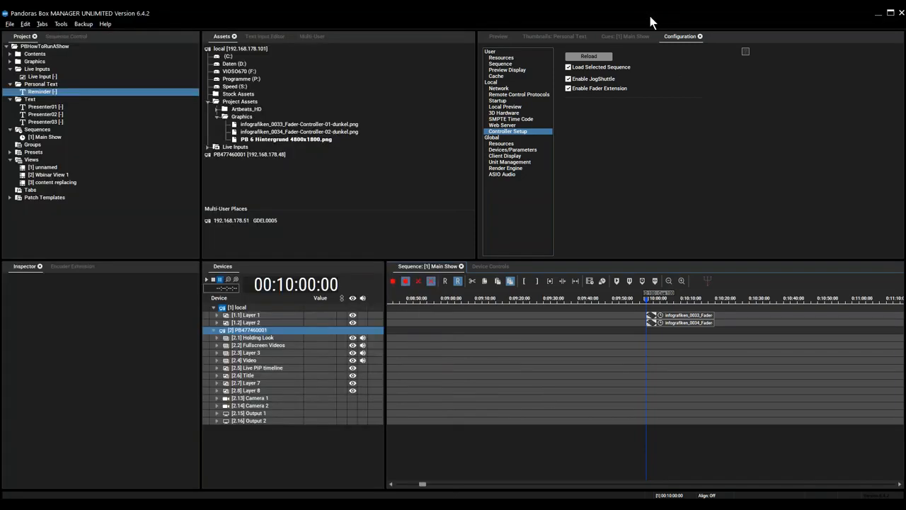
double_click(648, 13)
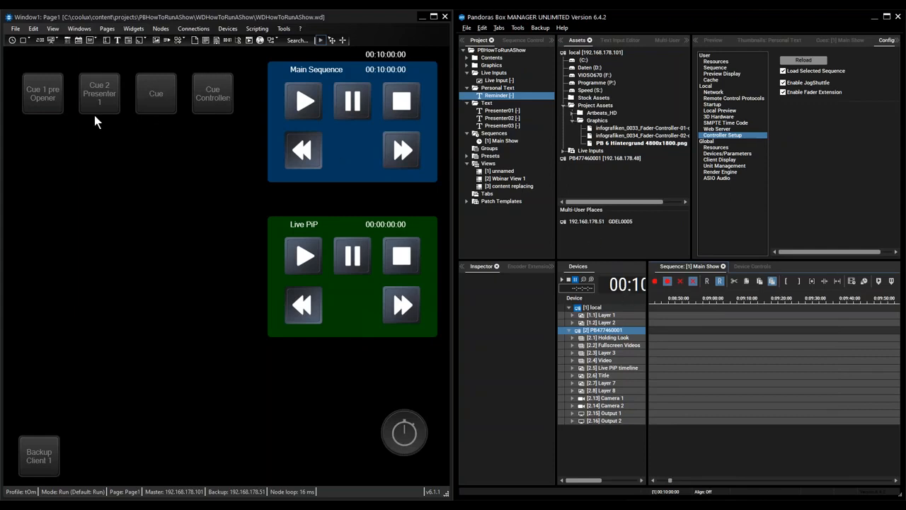
Step: Test the Cue 1 pre Opener and Cue 2 Presenter 1 buttons twice each, alternating between them
left_click(47, 95)
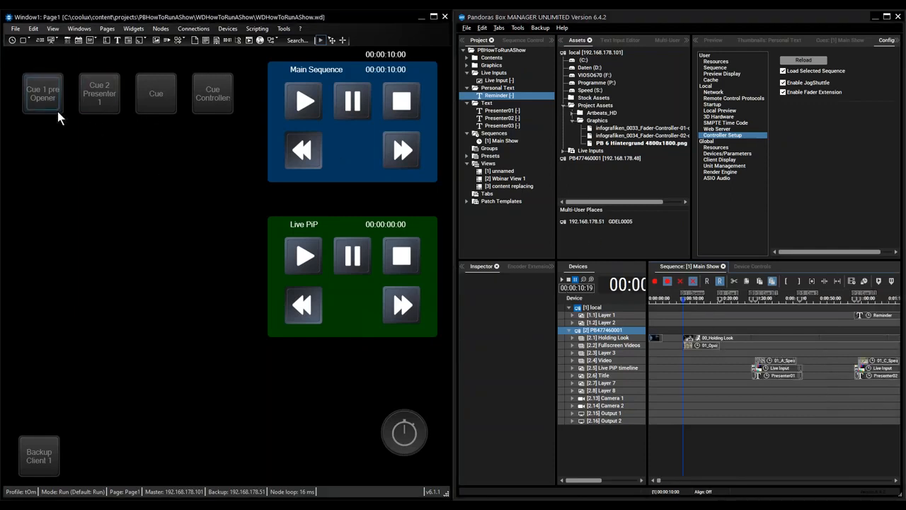
left_click(106, 99)
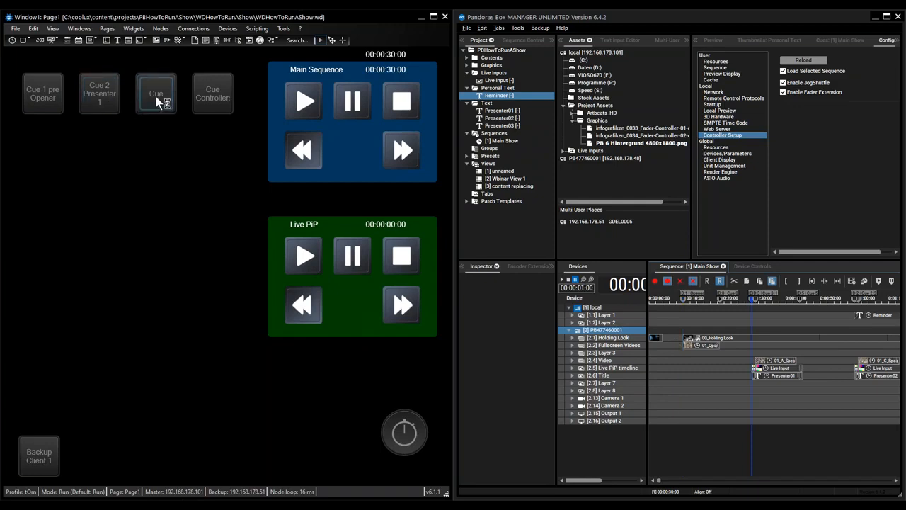
left_click(35, 87)
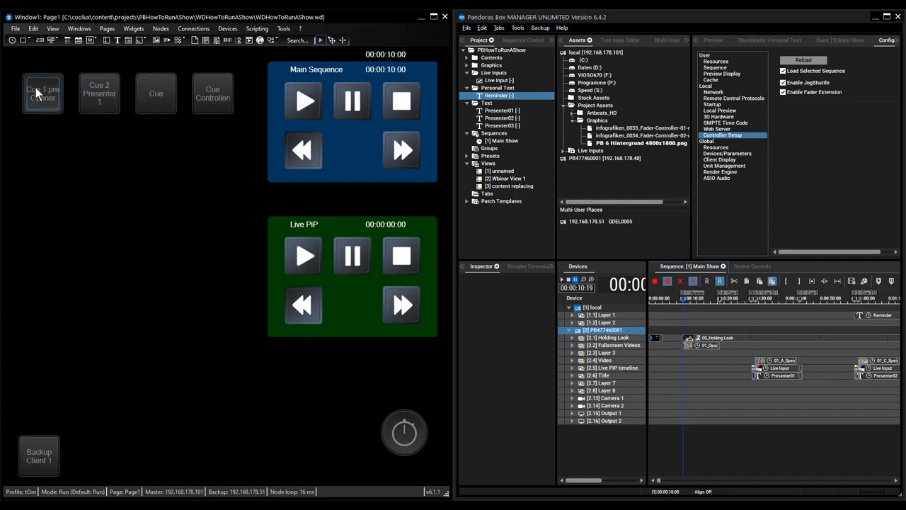
left_click(100, 99)
Step: Give the third cue button in Widget Designer the On Press script SeqGotoCue(1,7), looking up the cue ID at 0:01:00:00 on the timeline
right_click(162, 103)
left_click(198, 102)
left_click(214, 289)
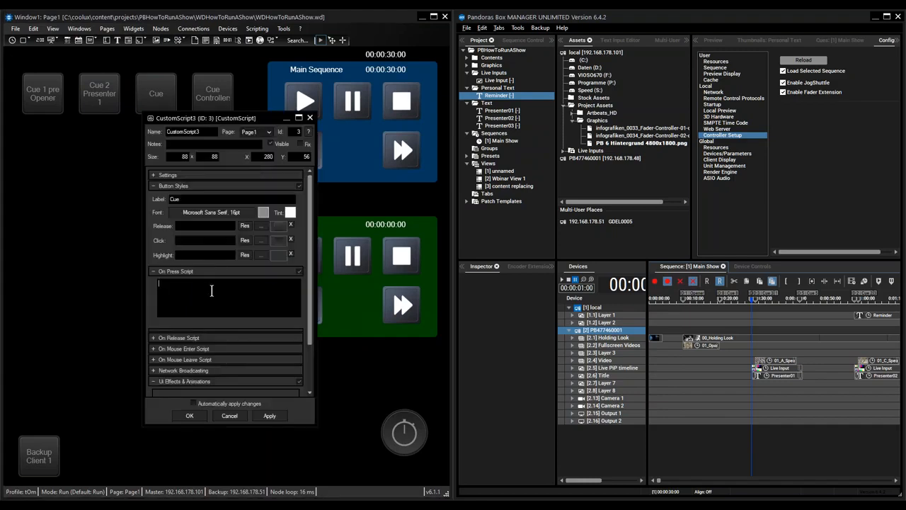
type("seq")
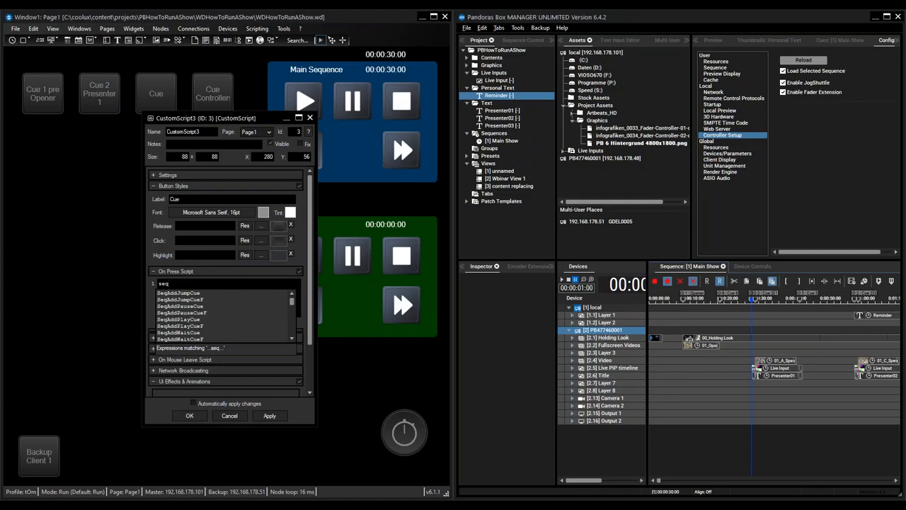
type("go")
key("Down")
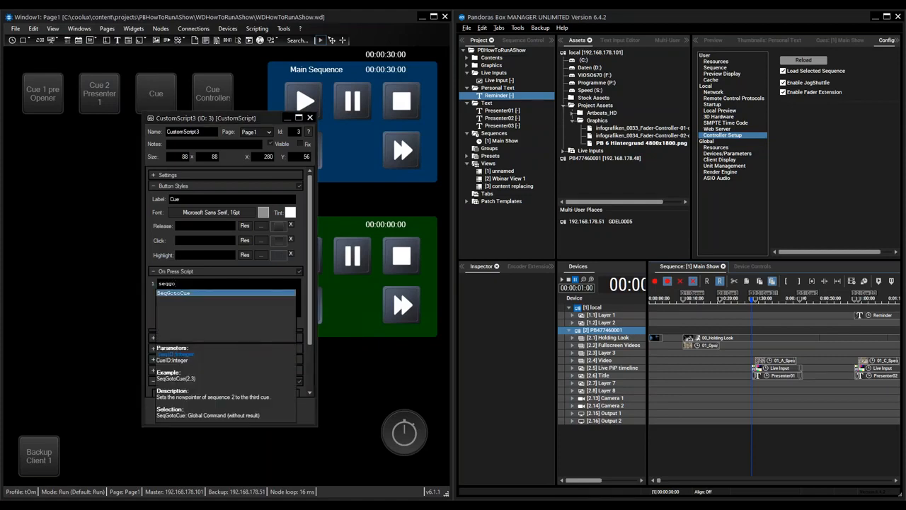
key("Return")
type("(")
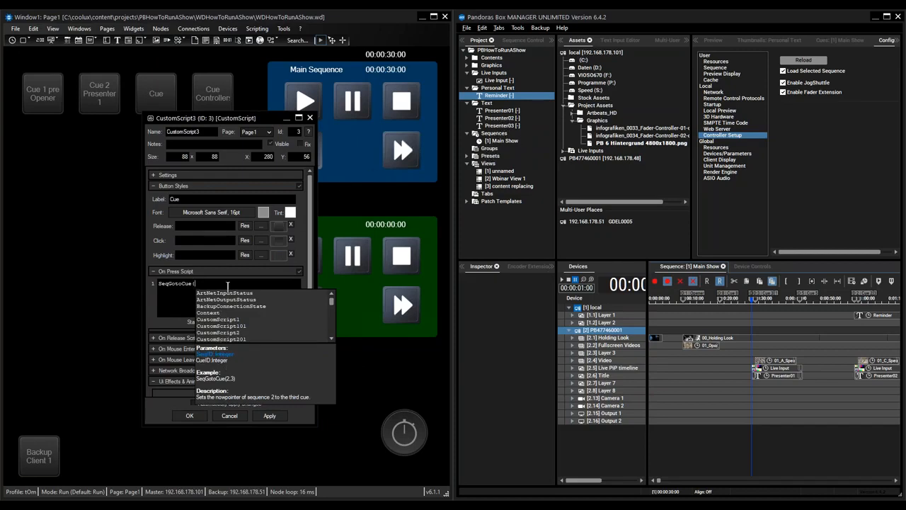
type("1,")
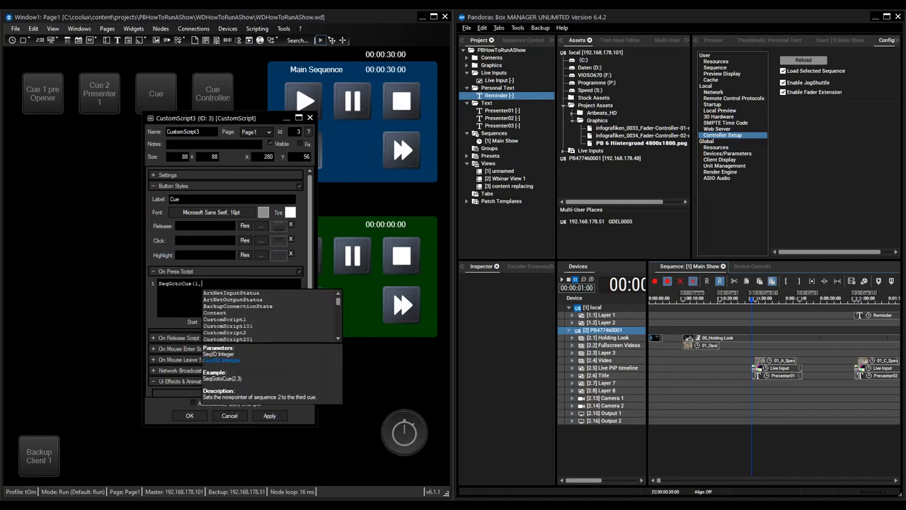
left_click(855, 298)
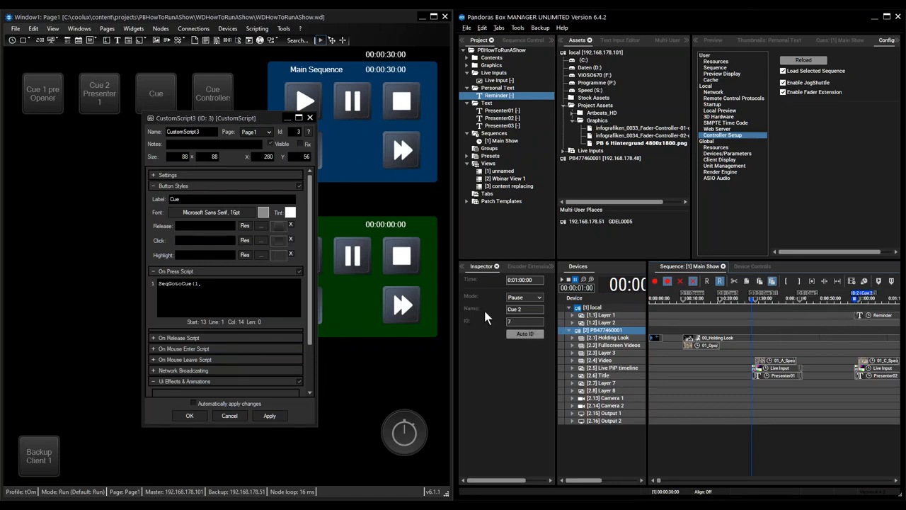
left_click(239, 296)
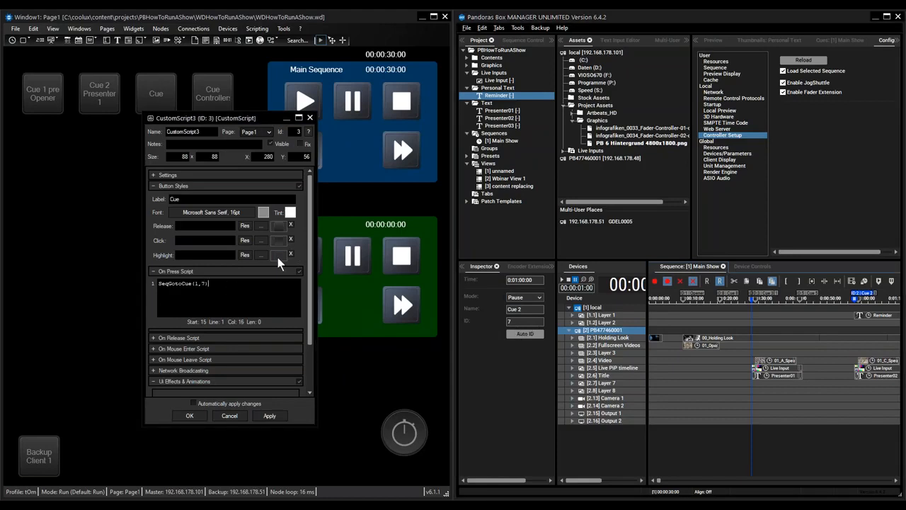
left_click(189, 416)
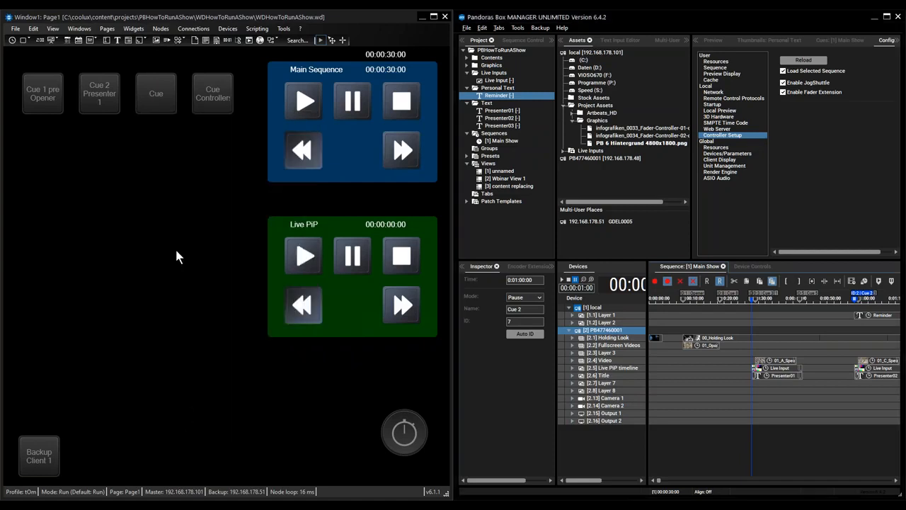
Step: Label the third cue button "Cue 7 second Speaker"
right_click(153, 93)
left_click(181, 96)
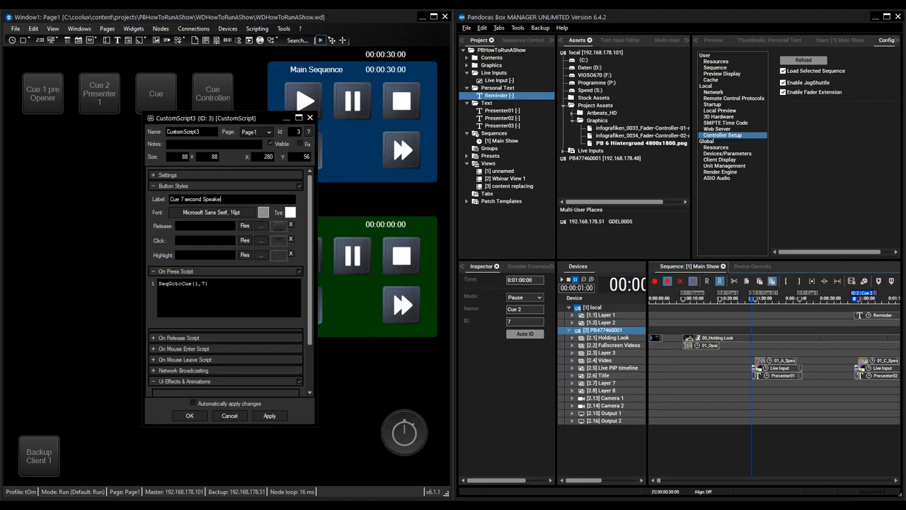
left_click(193, 415)
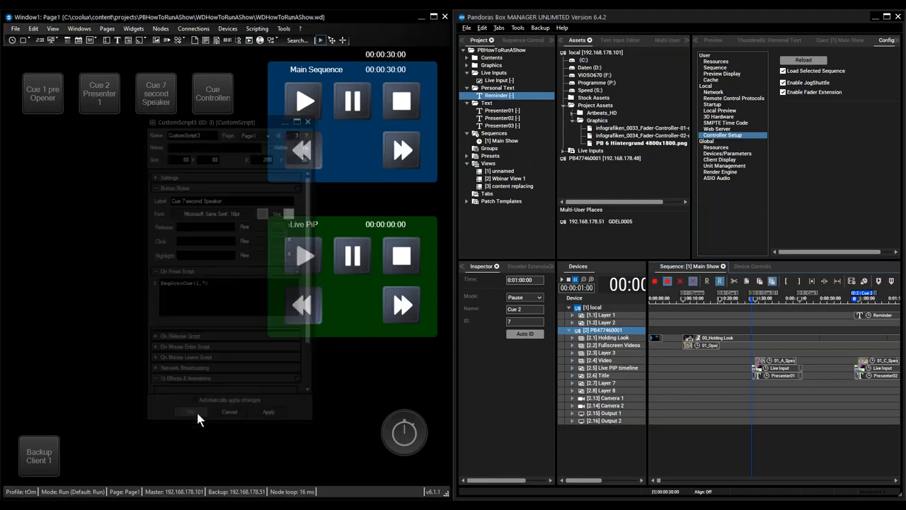
Step: Test the Cue 7 second Speaker button, and return the sequence to the Cue 1 pre Opener position
left_click(167, 100)
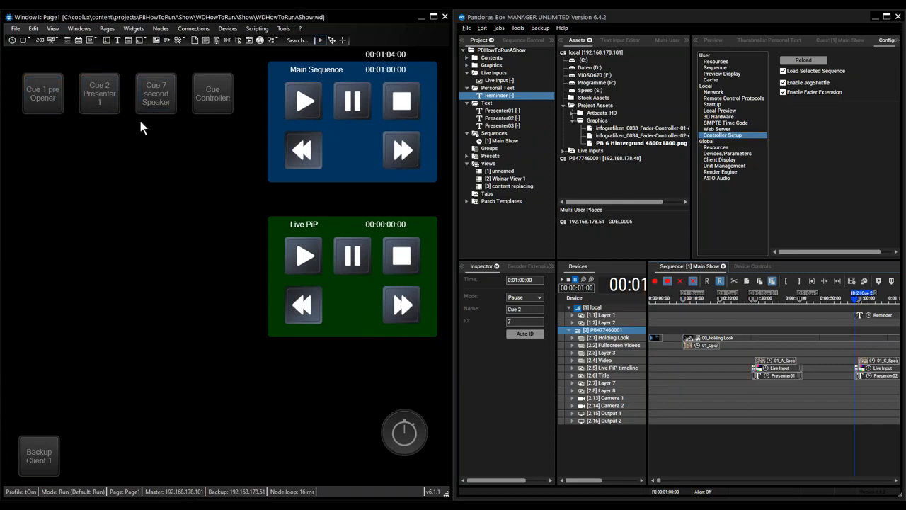
left_click(80, 95)
left_click(54, 97)
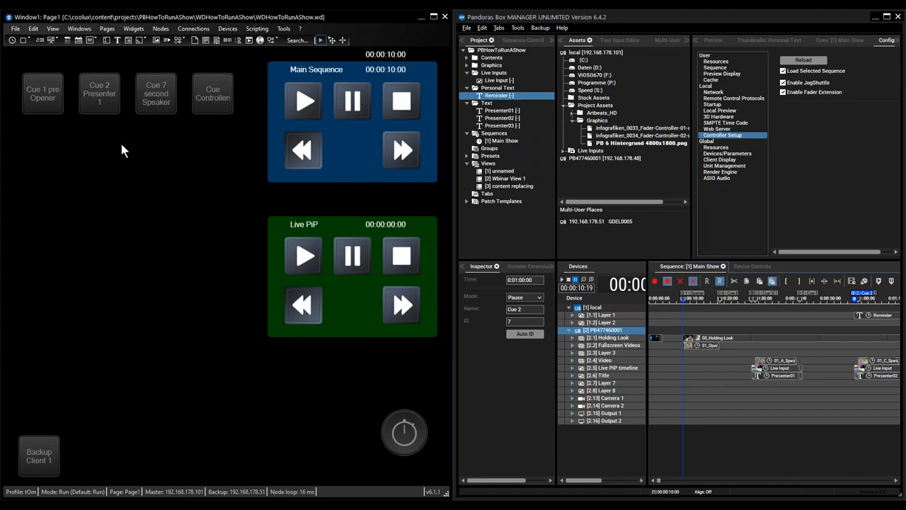
Step: Open the Main Sequence play button's properties and browse the default button images in the Image Resource Manager
right_click(307, 102)
left_click(333, 107)
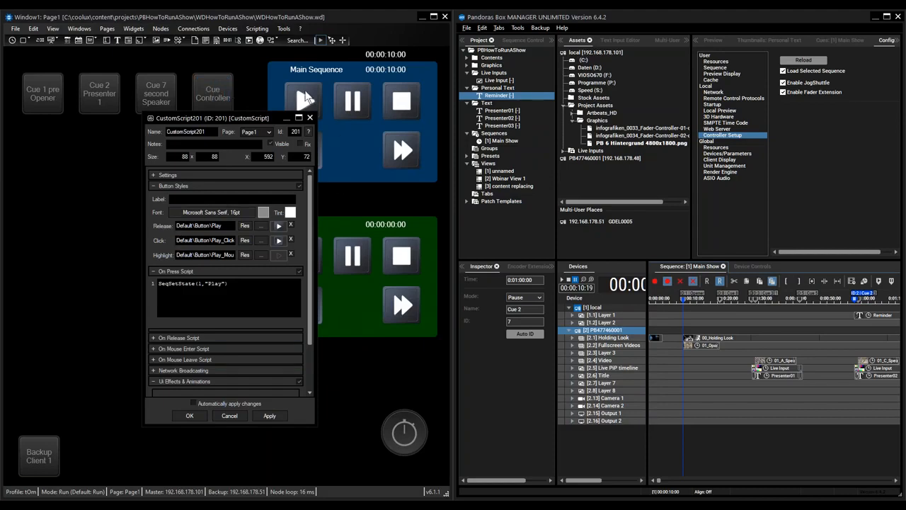
left_click(245, 226)
left_click(249, 260)
scroll(246, 255, "down", 5)
scroll(244, 263, "up", 6)
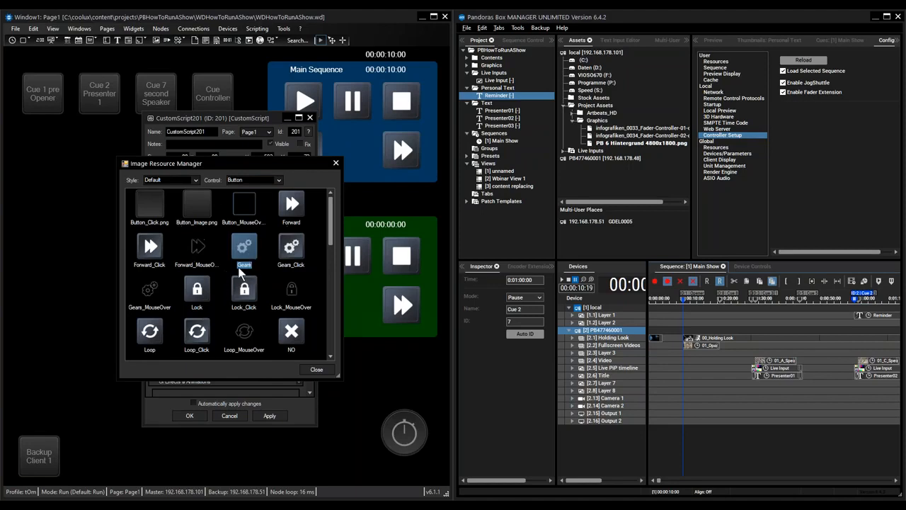
scroll(233, 291, "down", 5)
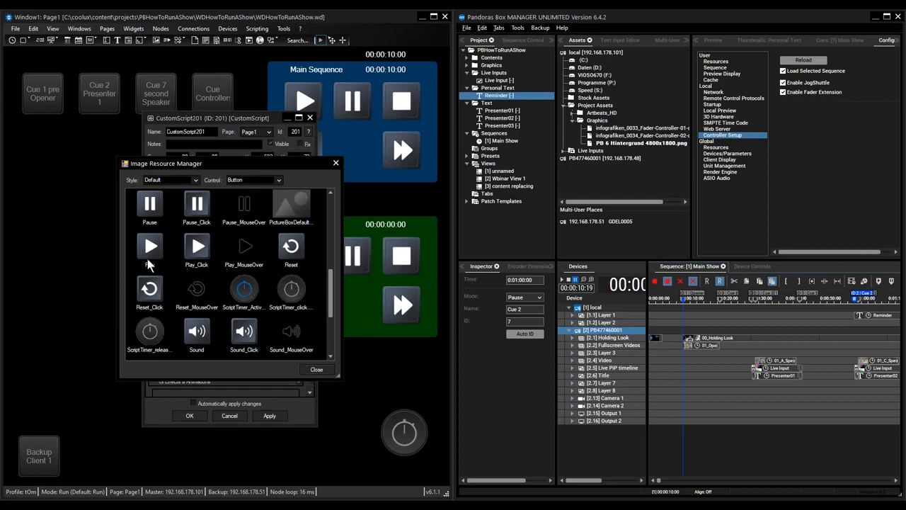
left_click(317, 369)
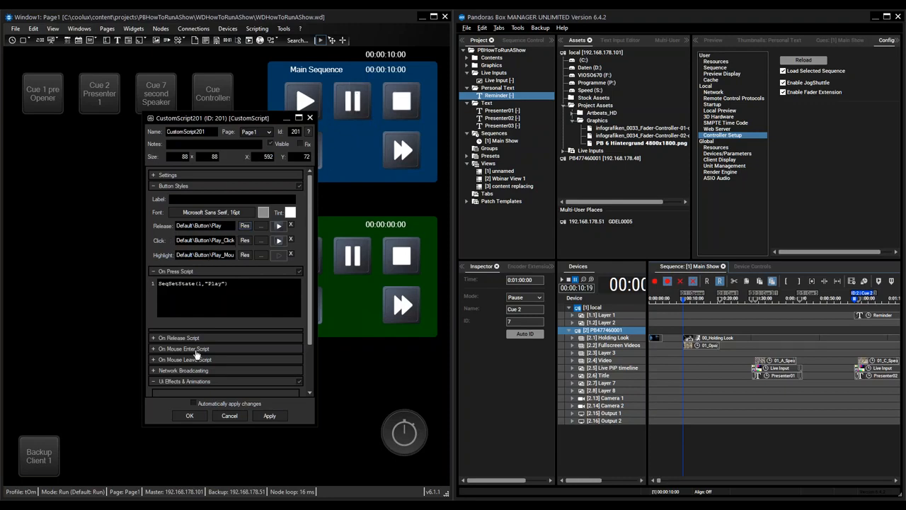
Step: Examine the play button's On Press script SeqSetState(1,"Play") and close its properties
left_click_drag(161, 287, 196, 286)
left_click(176, 288)
left_click(200, 284)
left_click(190, 415)
Step: Open the Main Sequence rewind button's properties, examine its On Press script, and move the dialog clear of the transport controls
right_click(398, 149)
right_click(311, 155)
left_click(357, 158)
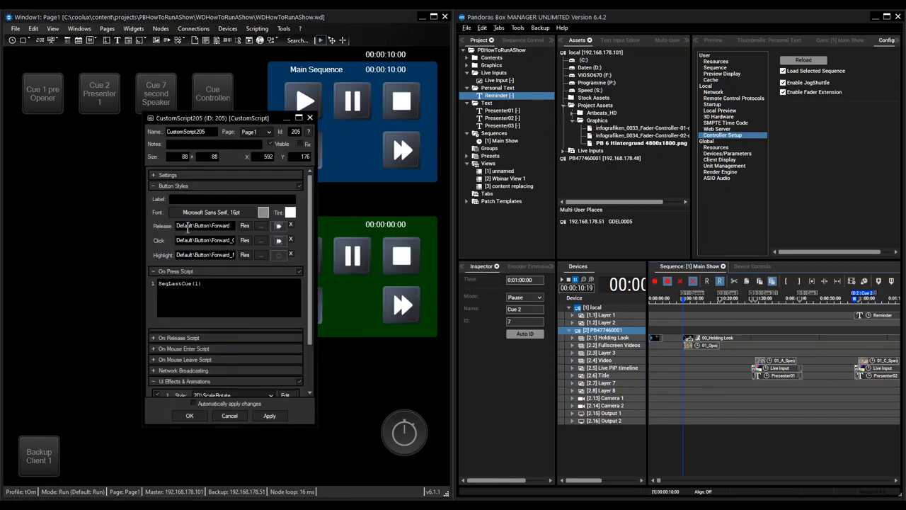
left_click(194, 283)
left_click_drag(270, 119, 197, 118)
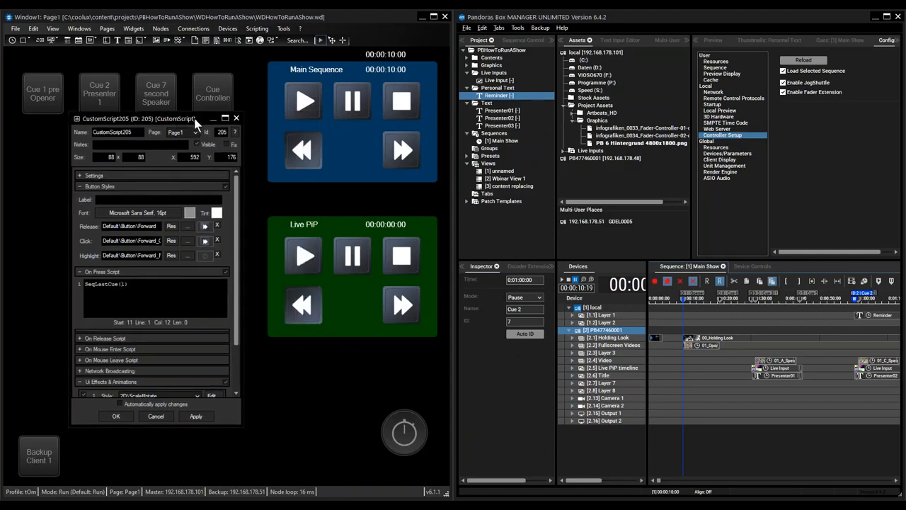
Step: Test the Main Sequence forward and rewind buttons by jumping to the next cue and back again
left_click(405, 156)
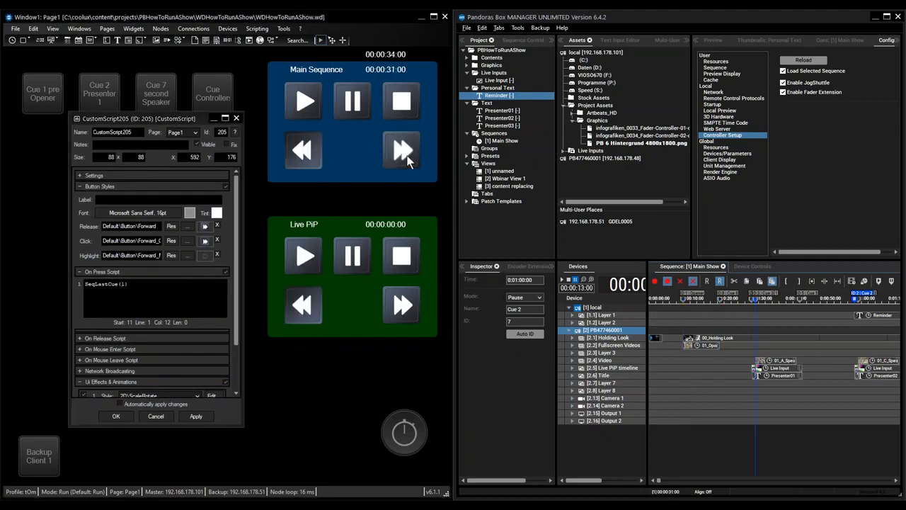
left_click(305, 153)
left_click(305, 152)
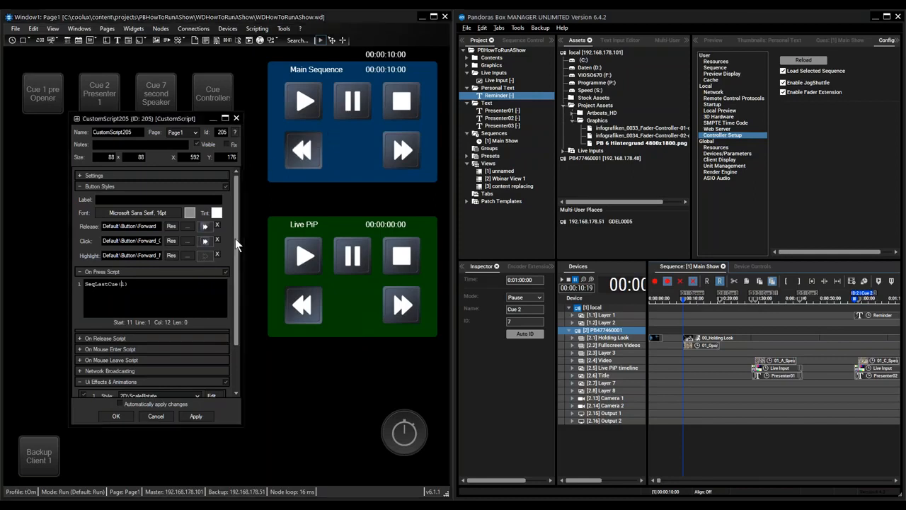
Step: Review the local override values of the rewind button's 2D\ScaleRotate effect and close the properties
scroll(228, 331, "down", 3)
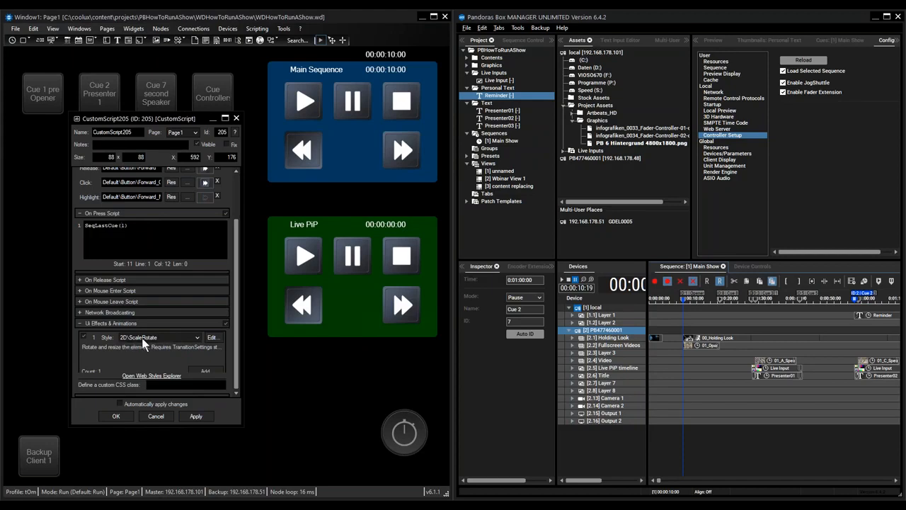
left_click(212, 337)
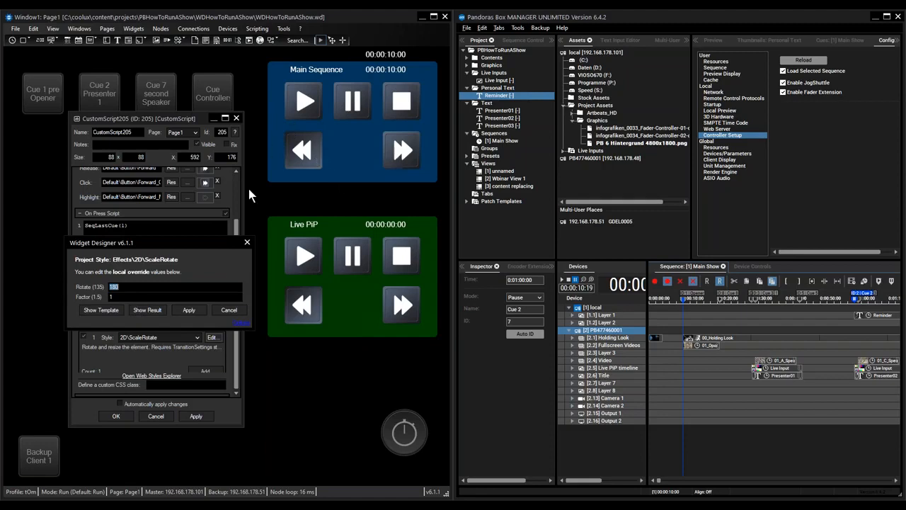
left_click(222, 312)
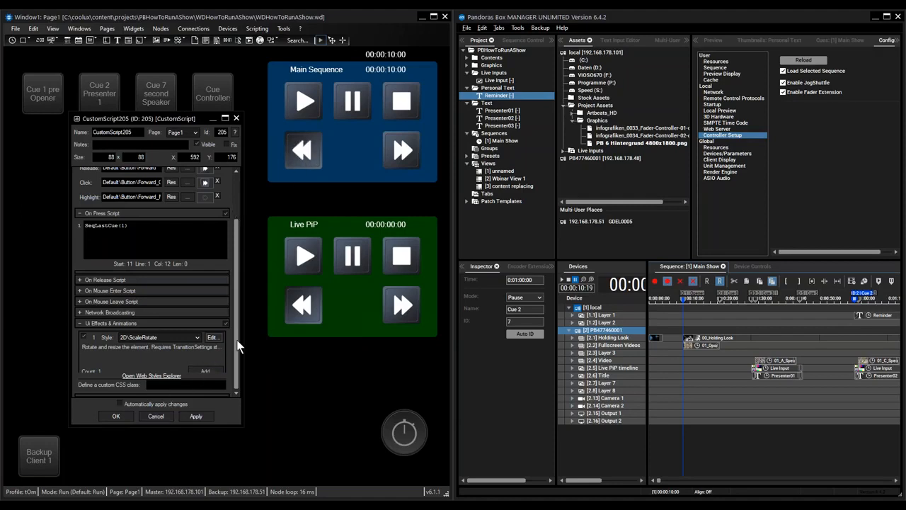
left_click(115, 416)
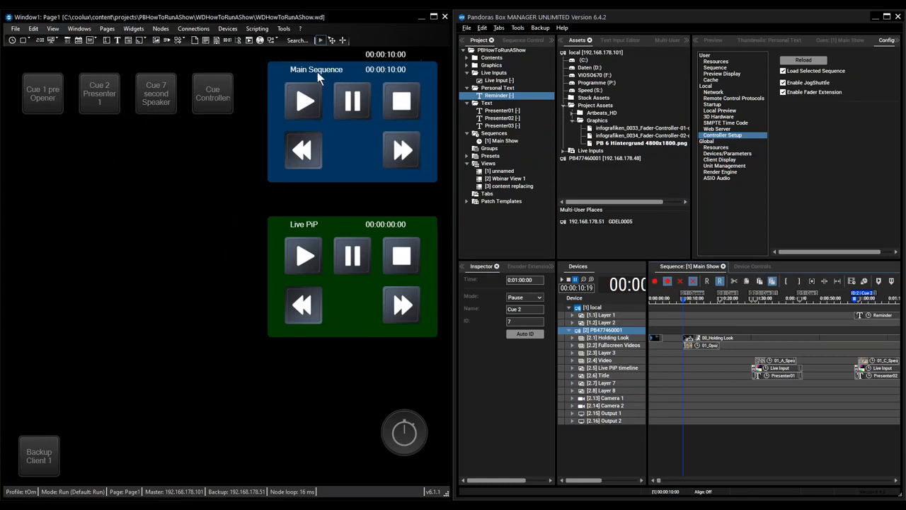
Step: Turn on Prevent Selection for the blue rounded rectangle behind the Main Sequence controls
right_click(353, 160)
left_click(385, 164)
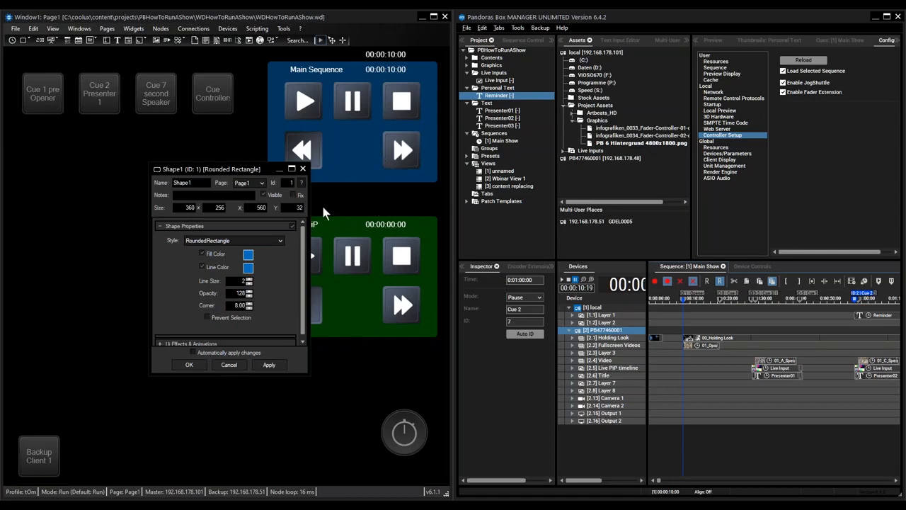
left_click(230, 317)
left_click(187, 365)
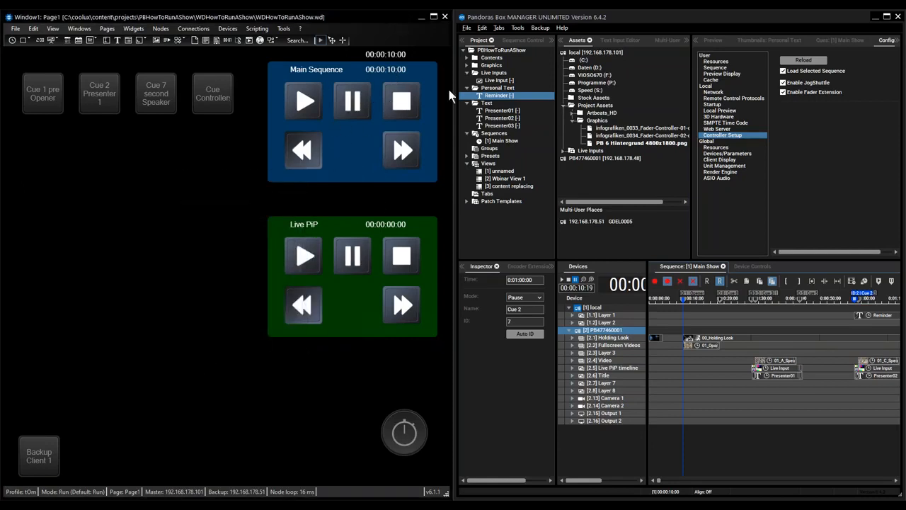
Step: Review the label properties of the Main Sequence title and close them
right_click(319, 70)
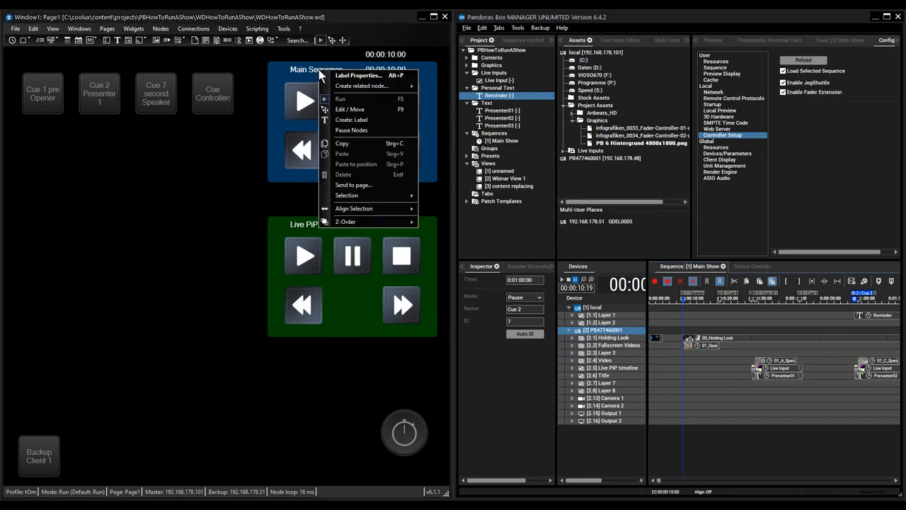
left_click(361, 75)
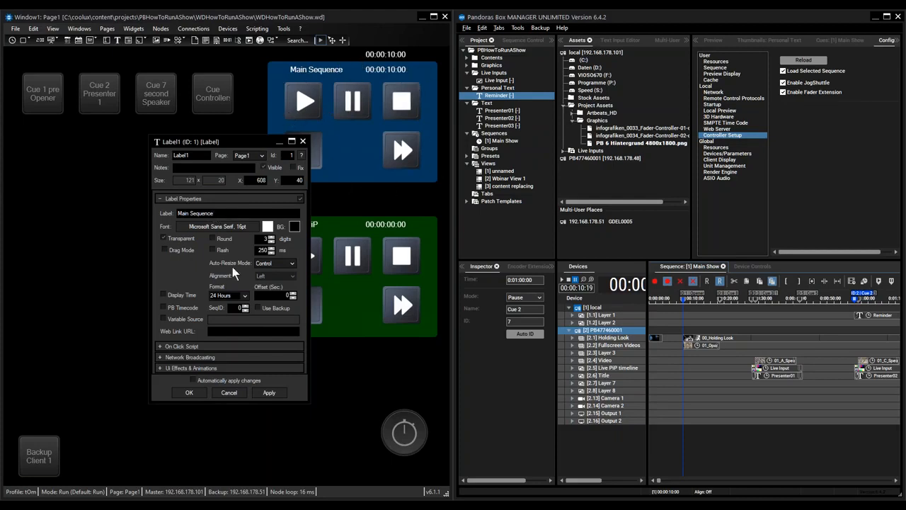
left_click(189, 392)
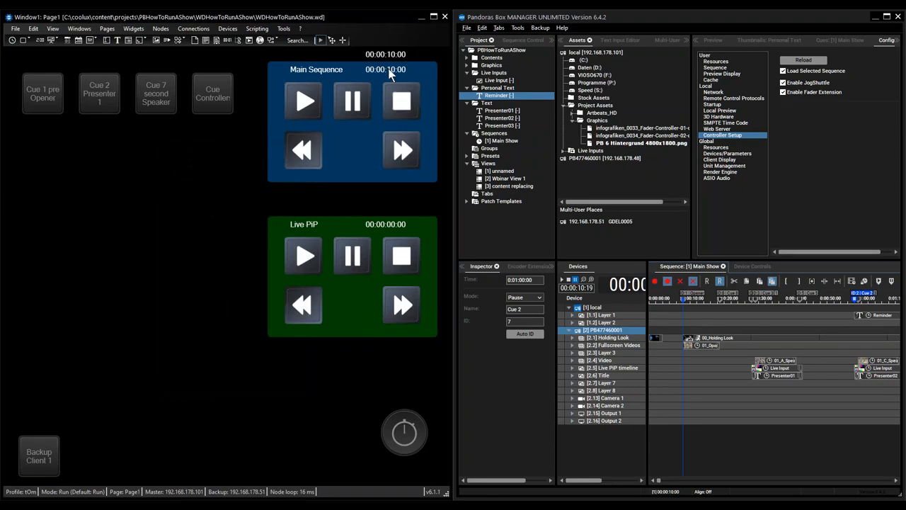
Step: Examine the Main Sequence time label's PB Timecode setting and check it by moving the timeline position to several points, ending at 00:00:15:11
right_click(391, 67)
left_click(415, 75)
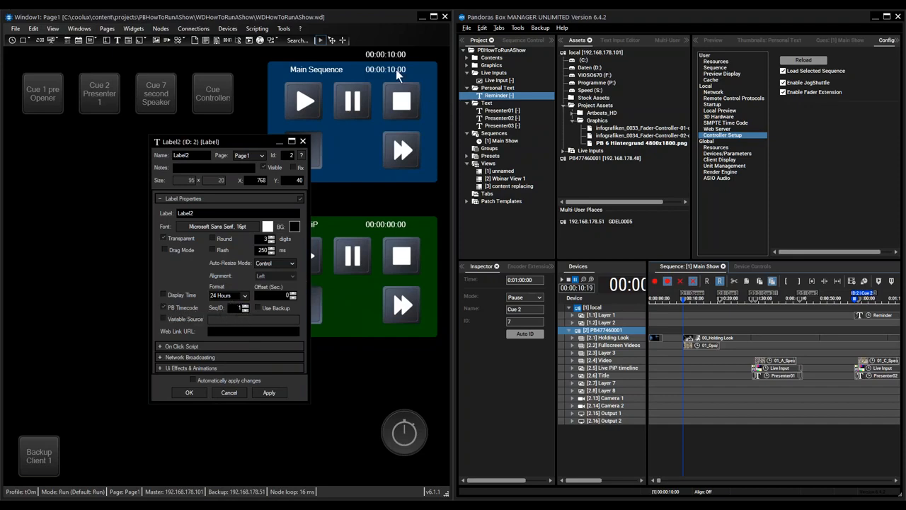
left_click(742, 297)
left_click(786, 300)
left_click(702, 300)
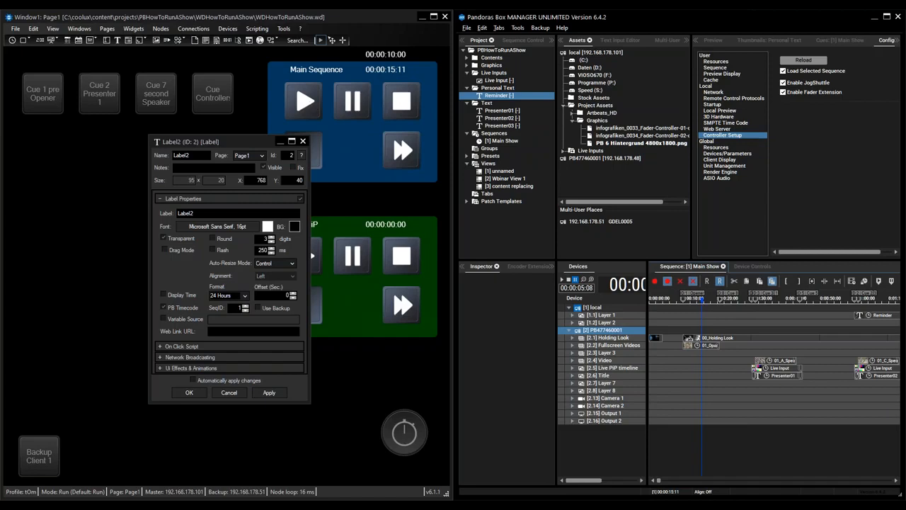
left_click(202, 395)
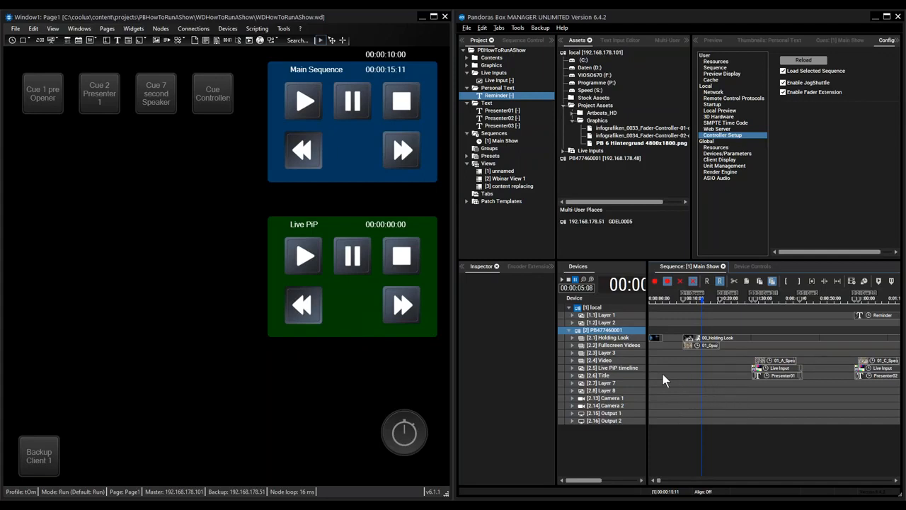
Step: Add two new sequences to the Pandoras Box project
right_click(496, 134)
left_click(517, 149)
right_click(505, 137)
left_click(519, 150)
Step: Rename sequence 2 as Live PiP
left_click(499, 148)
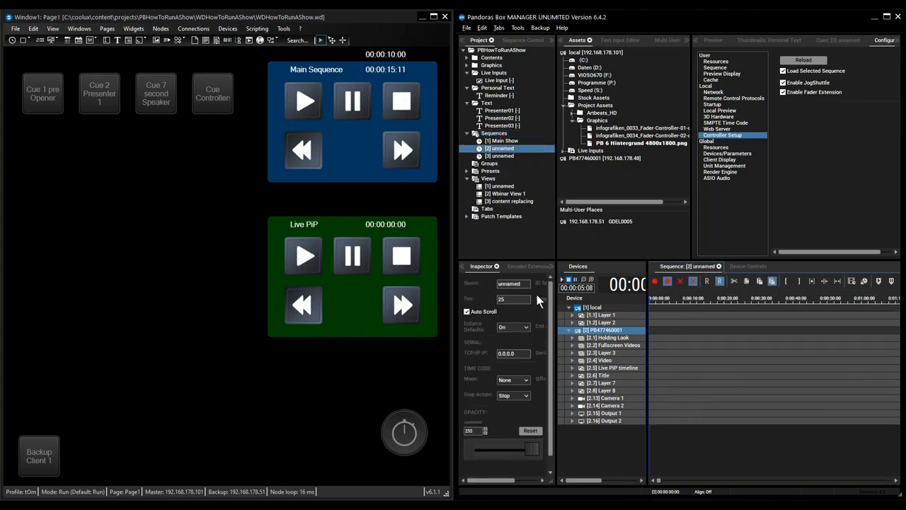
key("F2")
type("Li")
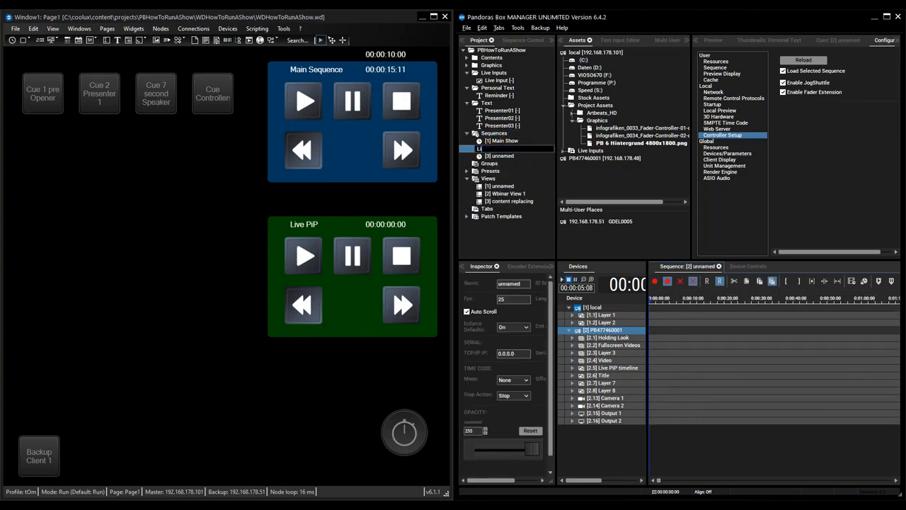
type("ve PiP")
key("Return")
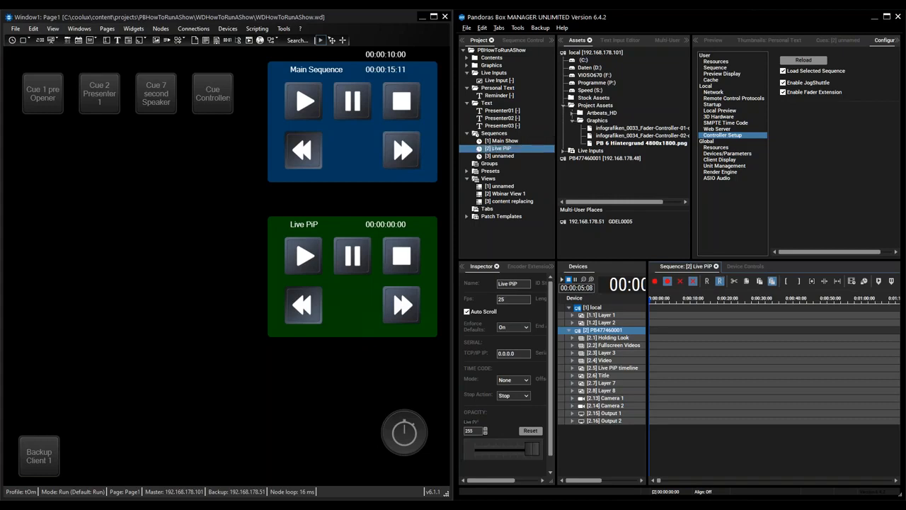
Step: Rename sequence 3 as Setup
left_click(504, 155)
key("F2")
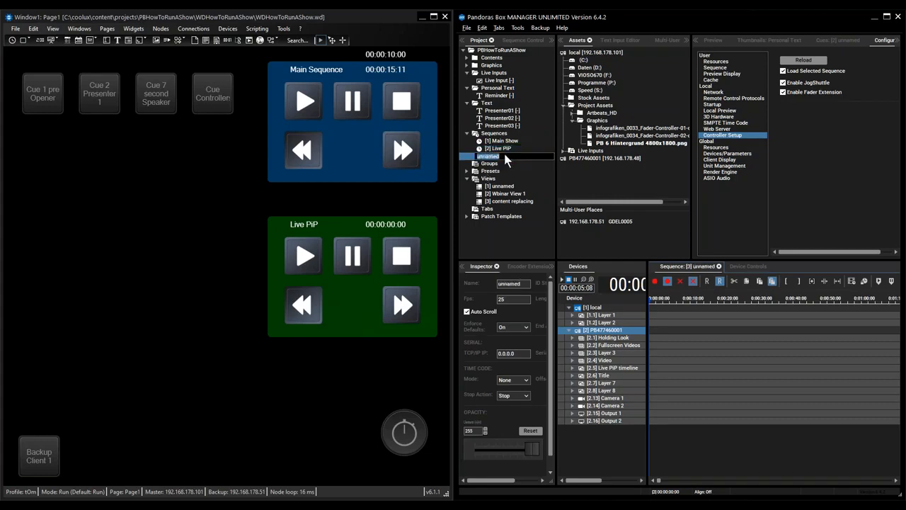
type("Setup")
key("Return")
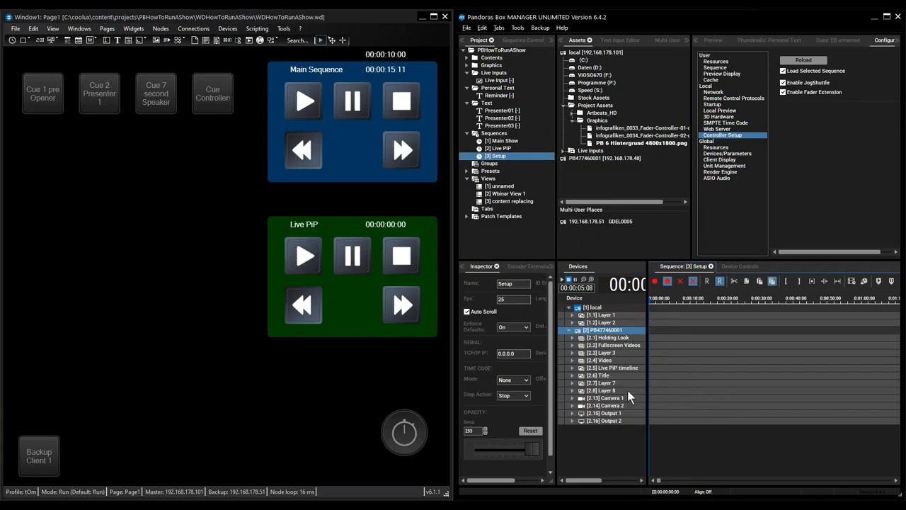
Step: Change the lens shift X offset of Camera 1 and set that of Camera 2 to about 415 px
left_click(608, 399)
left_click(741, 266)
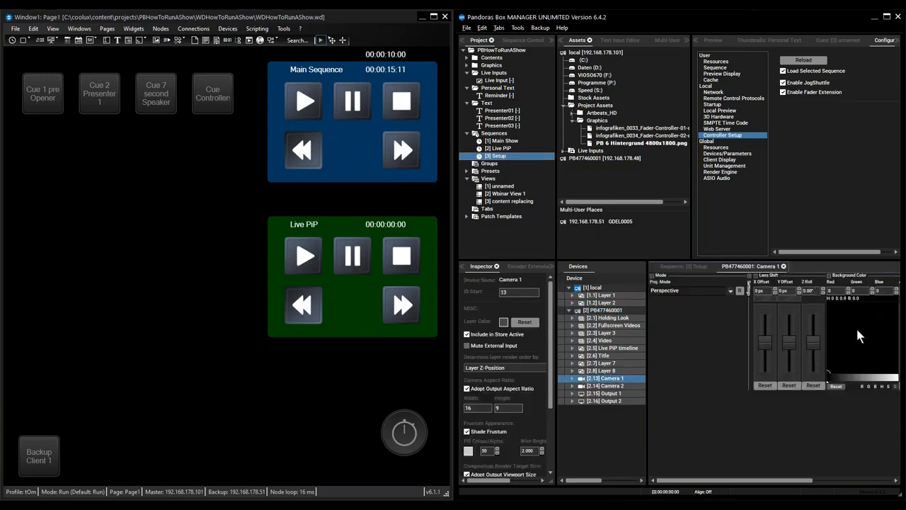
left_click(764, 291)
left_click(613, 386)
left_click(759, 291)
Step: Try out Left, L. Rot, Right, R. Rot and Top keystone values on Output 1 and reset all five
left_click(608, 393)
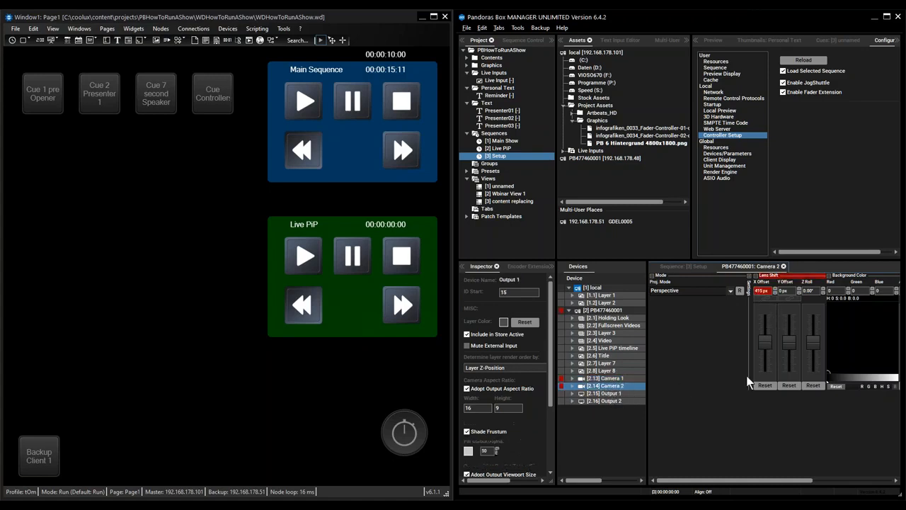
left_click_drag(681, 482, 728, 481)
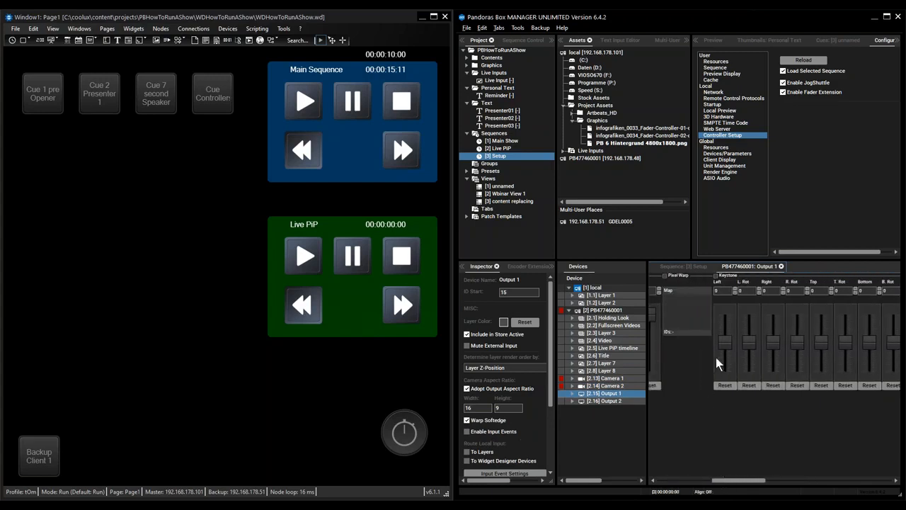
mouse_move(725, 340)
left_mouse_down()
mouse_move(778, 334)
mouse_move(799, 338)
mouse_move(797, 354)
mouse_move(823, 350)
left_mouse_up()
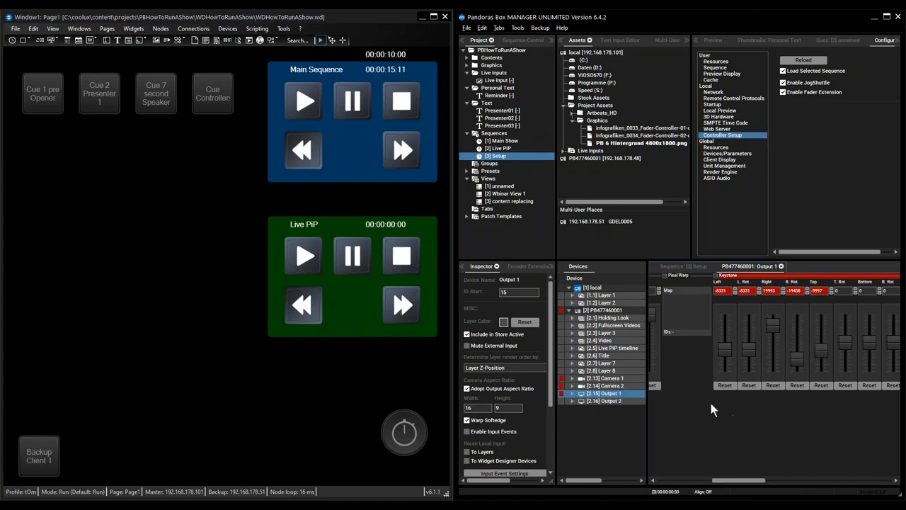
left_click(772, 385)
left_click(750, 385)
left_click(721, 385)
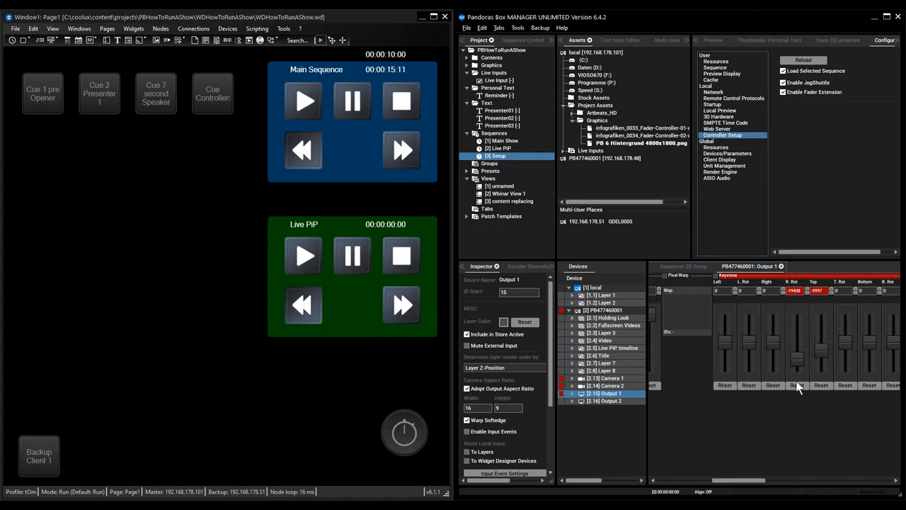
left_click(797, 385)
left_click(821, 385)
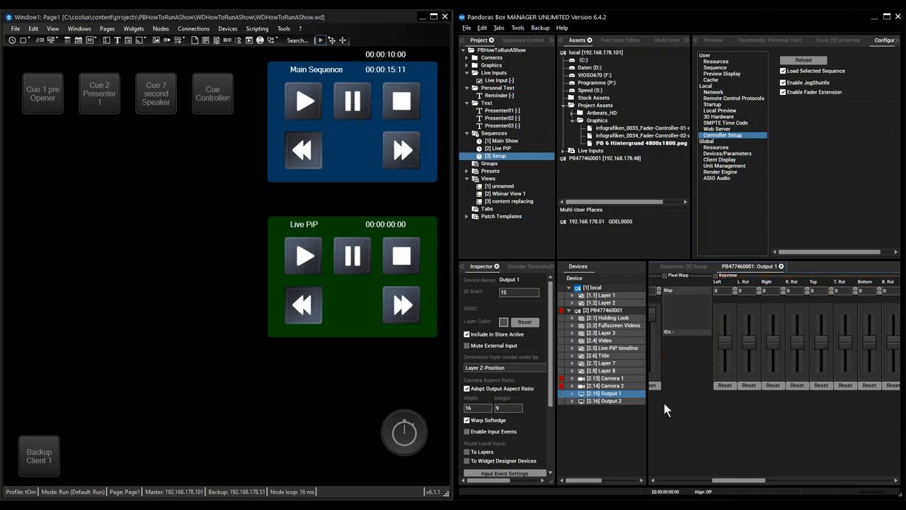
Step: Set Output 2's keystone to about Left 32211, L. Rot 16660, Right 21103, R. Rot 10551 and Top 11662, and clear Camera 1's active values
left_click(607, 401)
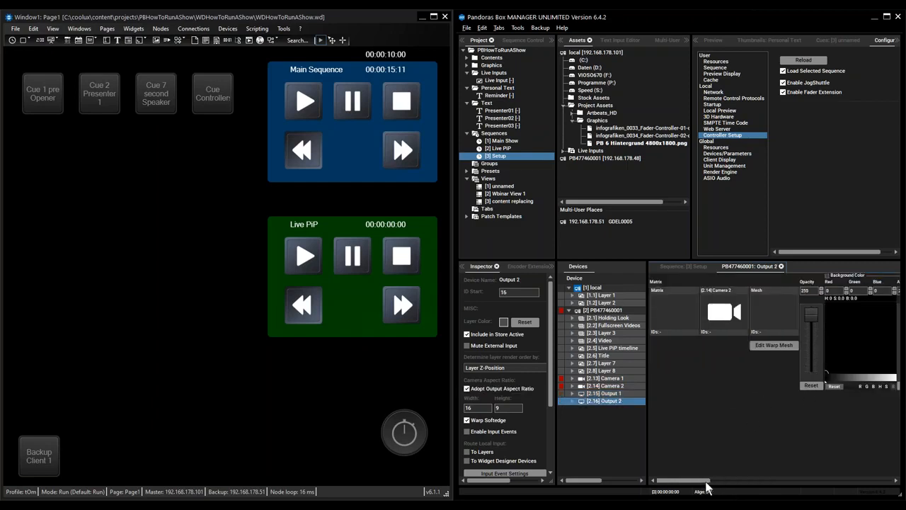
left_click_drag(706, 487, 765, 487)
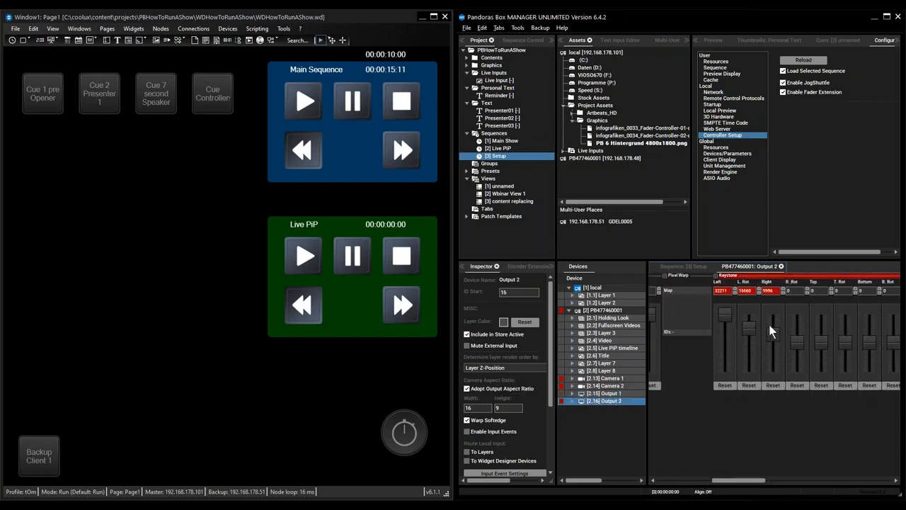
left_click(643, 378)
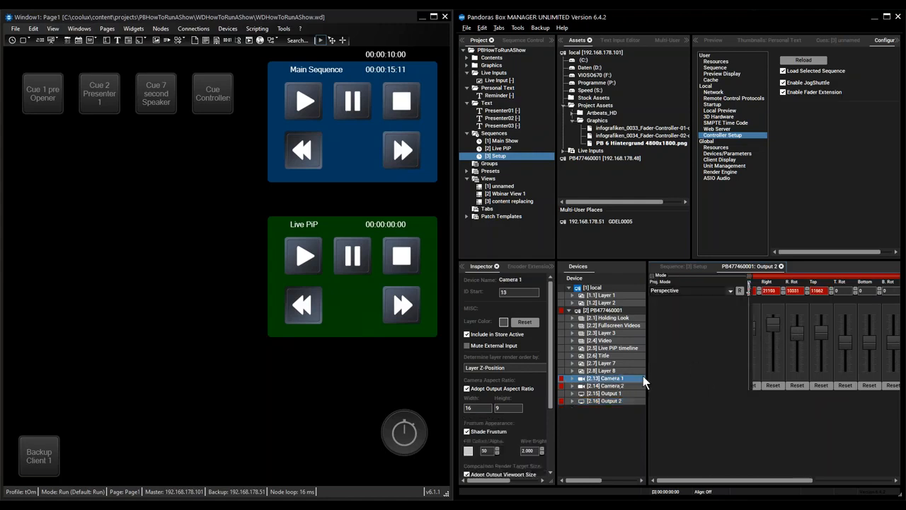
left_click(599, 401)
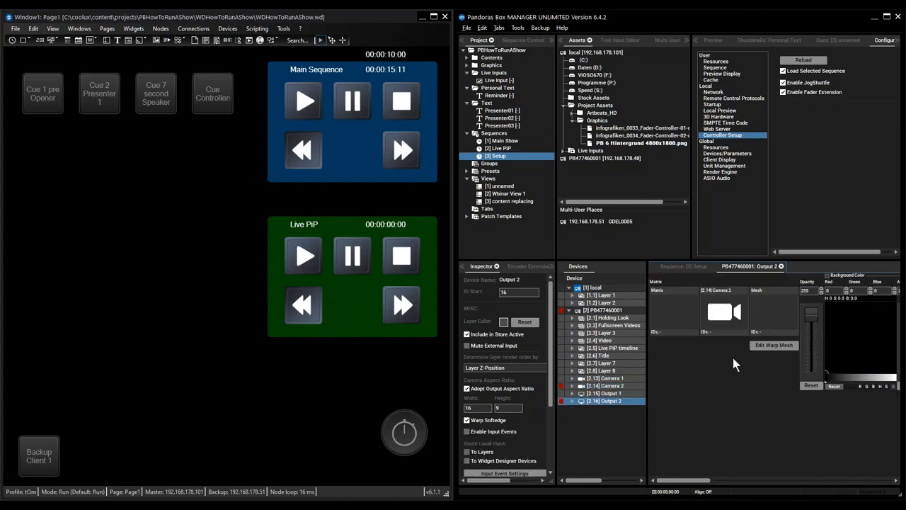
left_click_drag(700, 480, 740, 480)
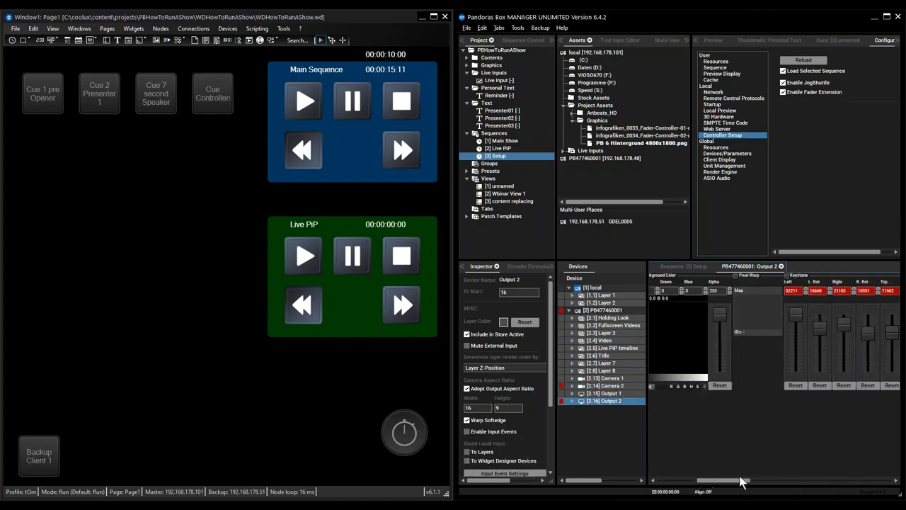
Step: Move the Setup sequence to 00:00:10:00 and store the active Camera 2 and Output 2 values there
left_click(681, 265)
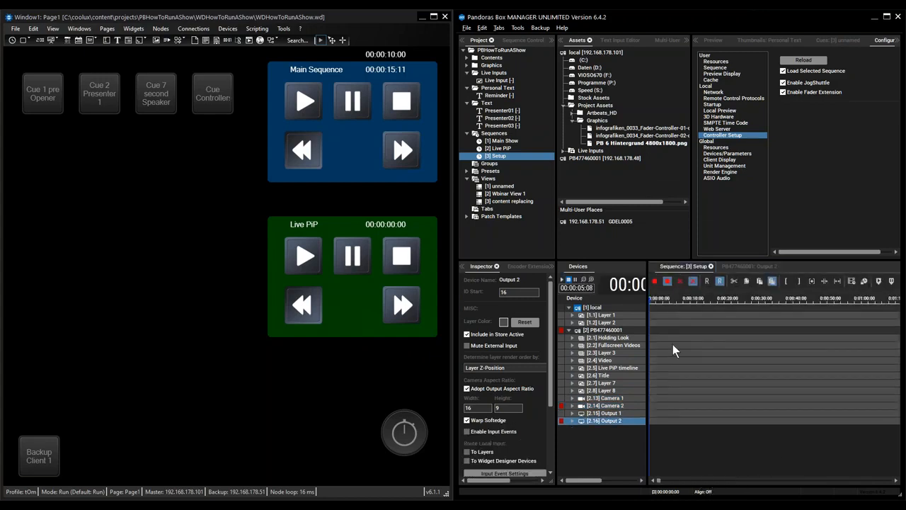
left_click(678, 298)
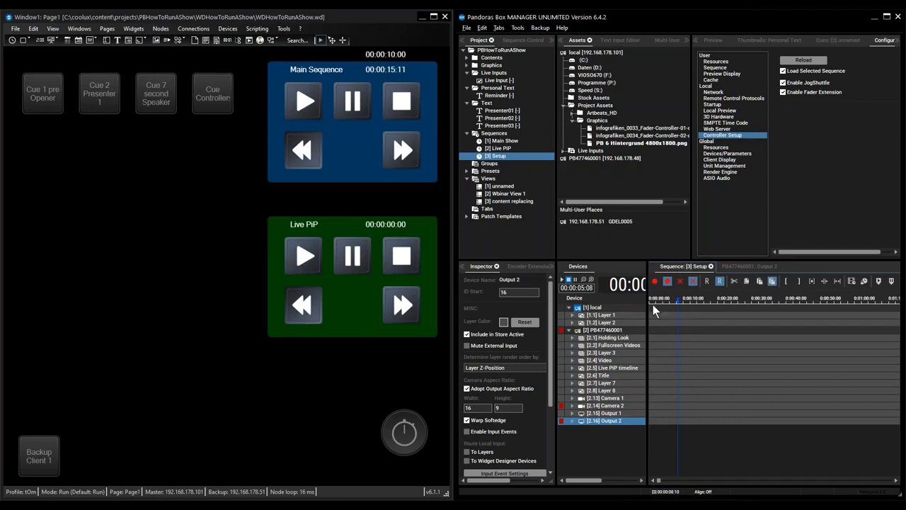
type("100")
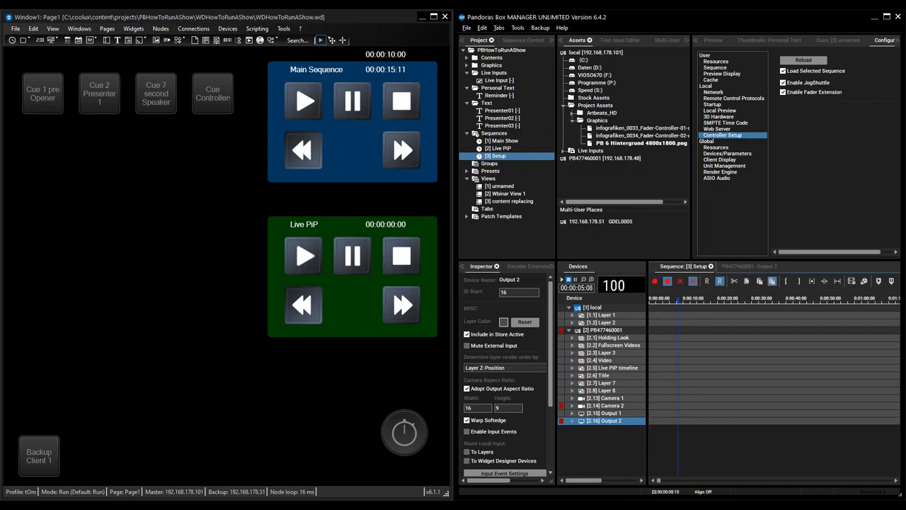
key("Return")
left_click(665, 282)
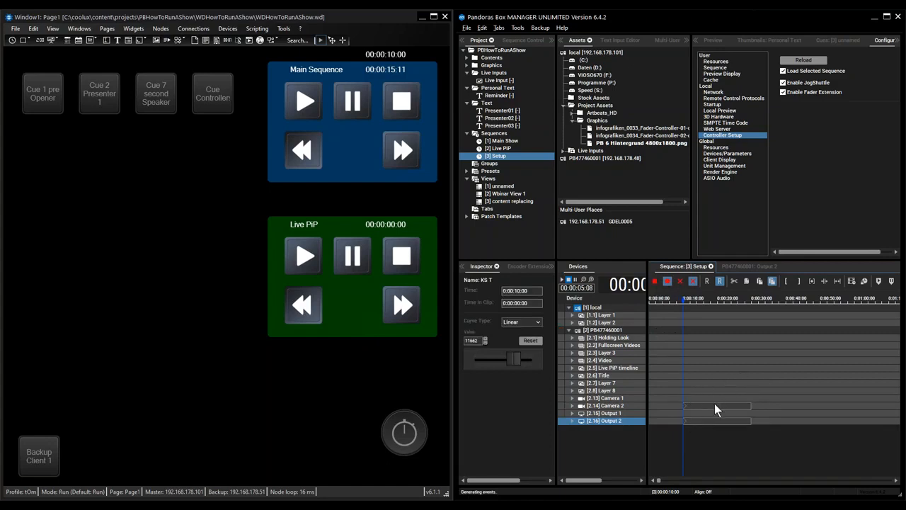
Step: Add two cues to the Setup sequence, one at 00:00:10:00 and one at 00:00:20:03
left_click(496, 140)
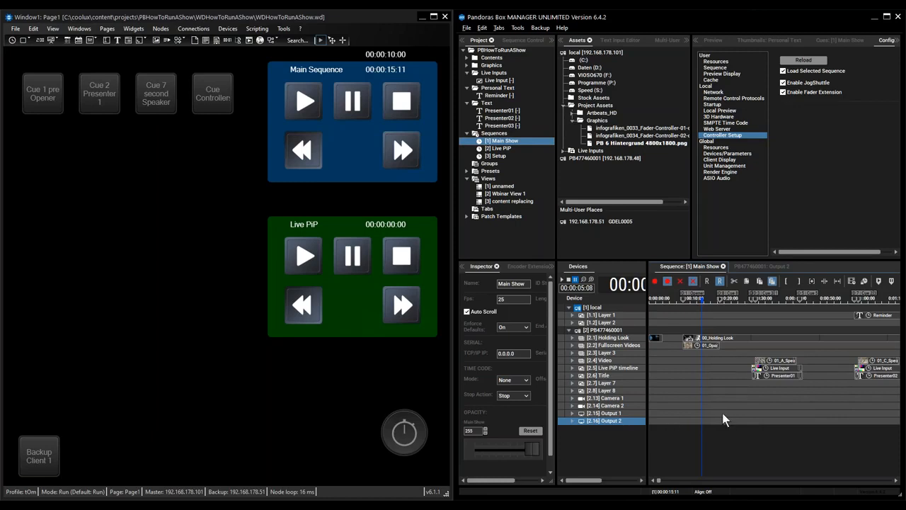
left_click(500, 156)
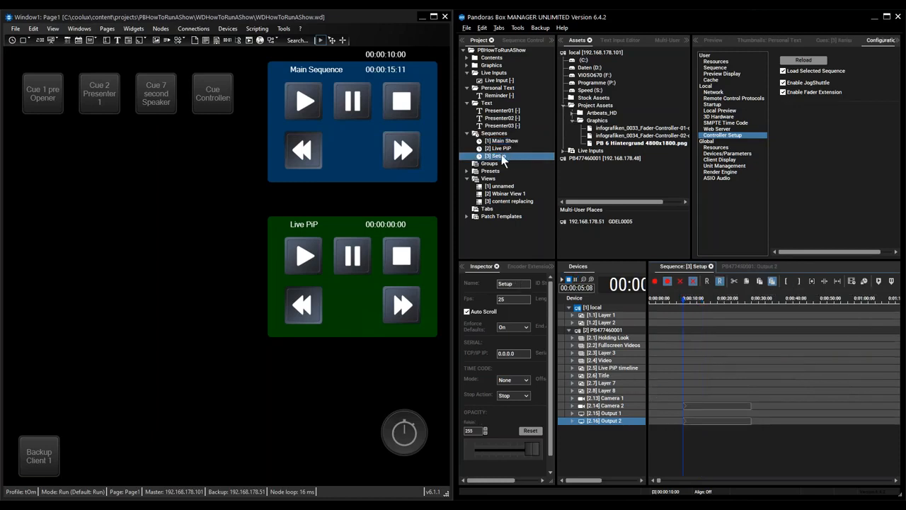
left_click(874, 280)
left_click(704, 299)
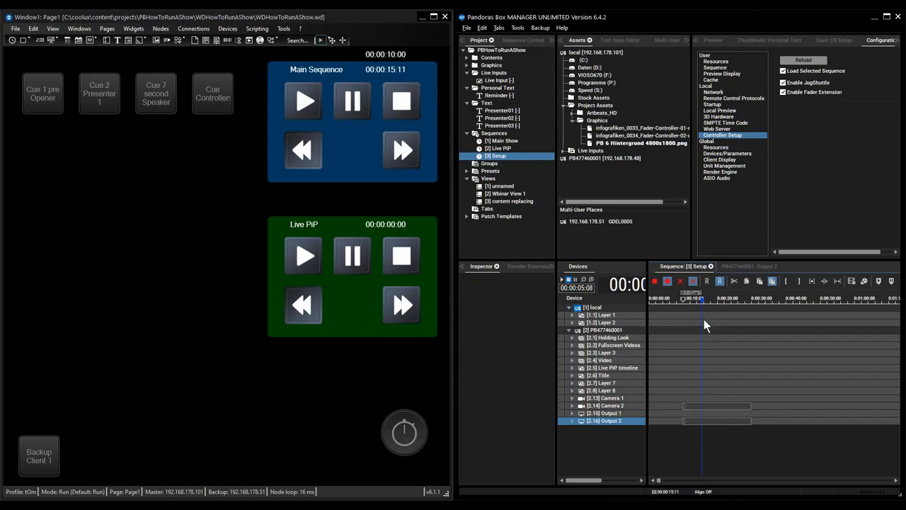
key("Page_Up")
left_click(716, 325)
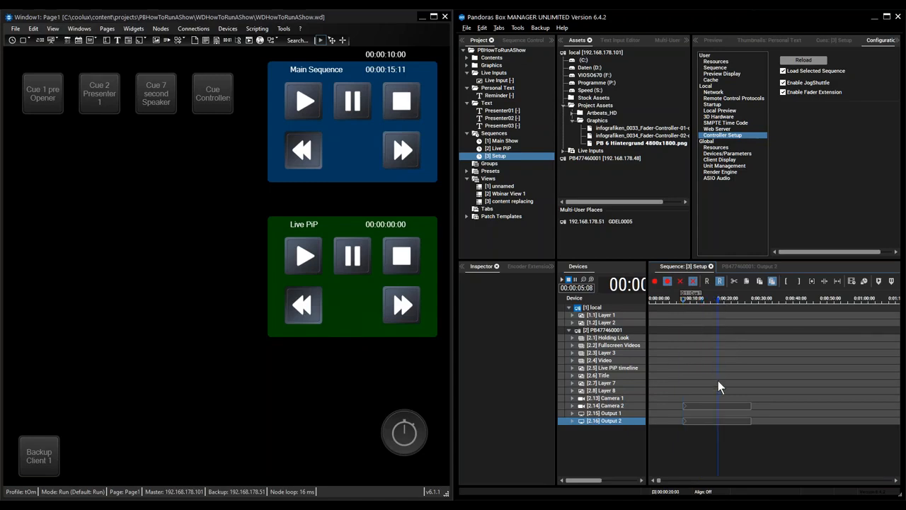
left_click(891, 281)
Step: Set Output 2's softedge to about 38.98 % Left and 44.92 % Right and store it at the second Setup cue
double_click(716, 420)
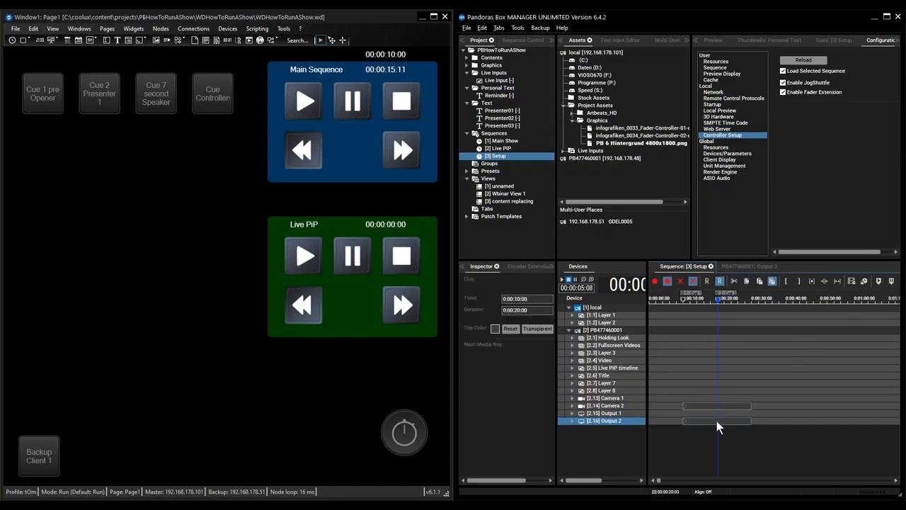
scroll(694, 435, "down", 1)
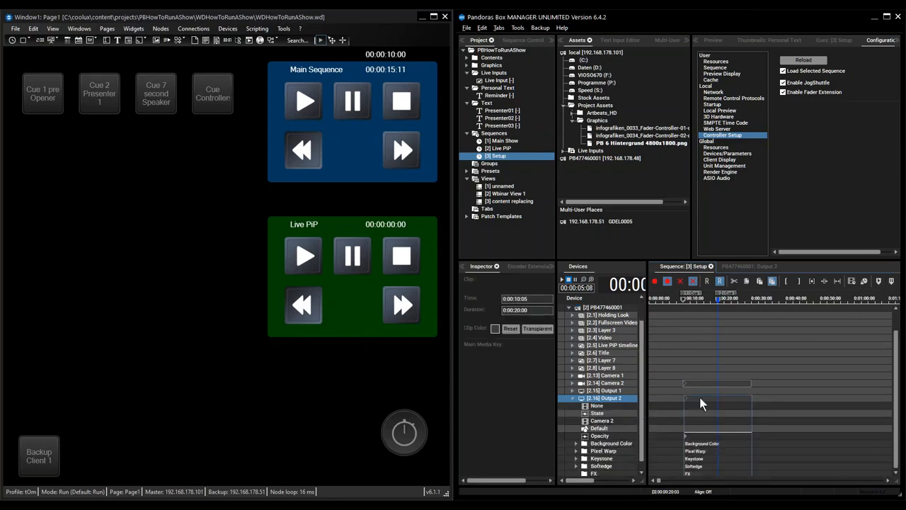
left_click(745, 266)
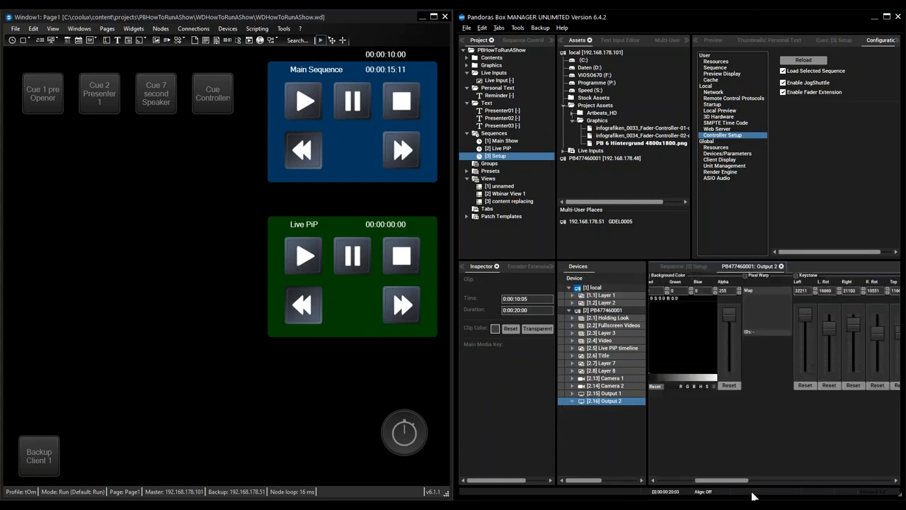
mouse_move(744, 484)
left_mouse_down()
mouse_move(846, 482)
mouse_move(779, 482)
left_mouse_up()
left_click_drag(779, 368, 777, 347)
mouse_move(824, 368)
left_mouse_down()
mouse_move(823, 352)
mouse_move(858, 371)
mouse_move(864, 346)
left_mouse_up()
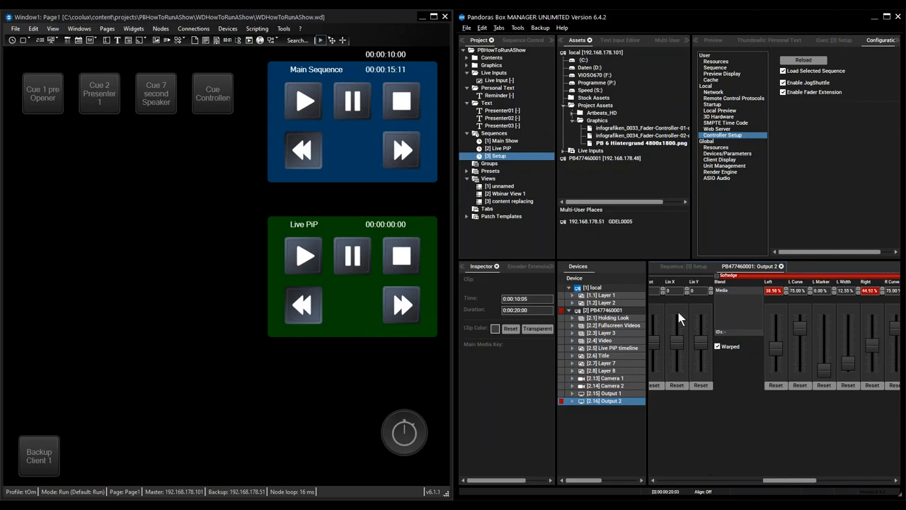
left_click(685, 267)
left_click(654, 280)
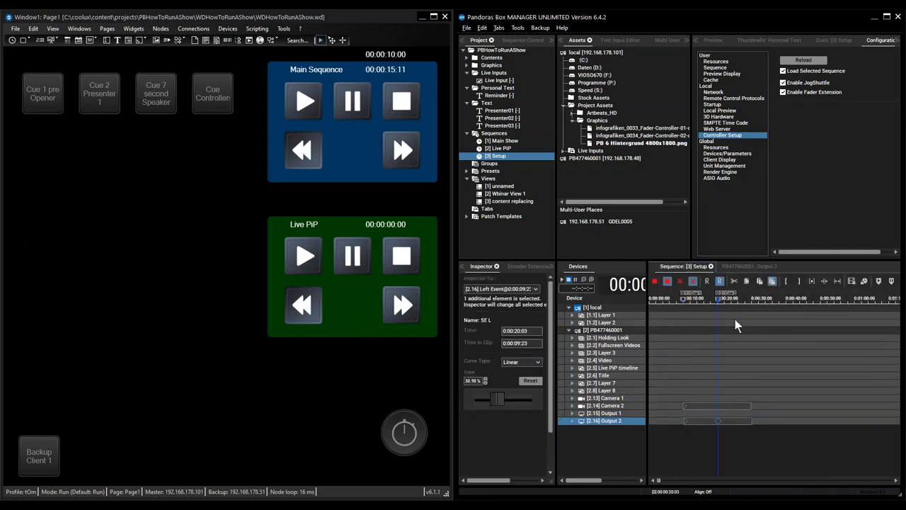
Step: Check the two cue positions in Setup, move the Main Show position to 00:01:09:20, and return to the Setup sequence
key("ctrl+Left")
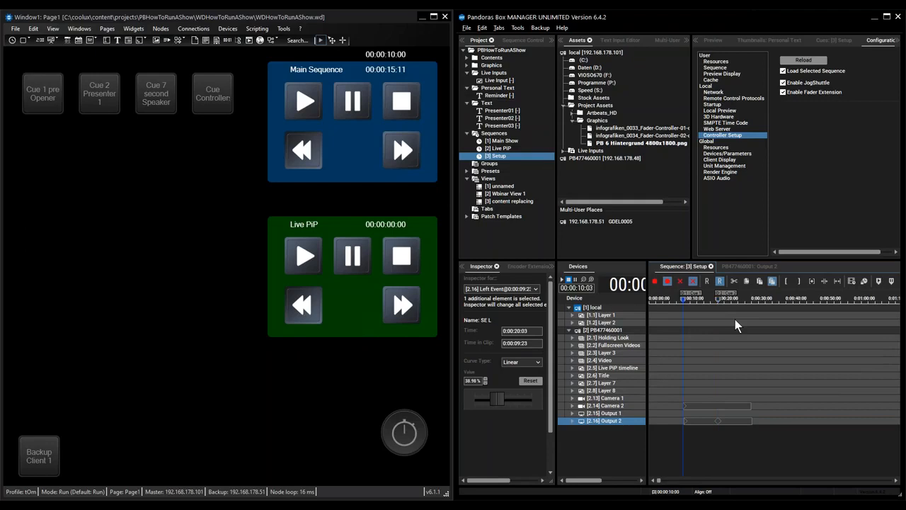
key("ctrl+Right")
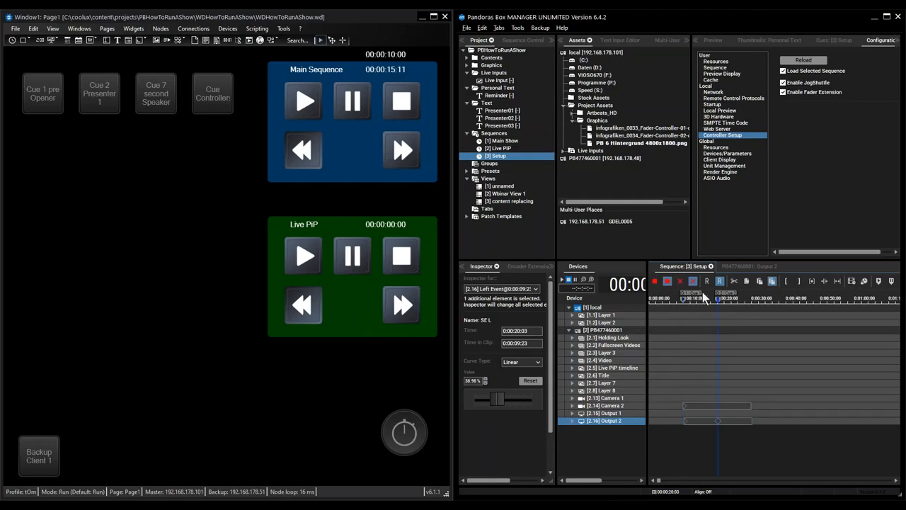
left_click(775, 300)
left_click(832, 297)
left_click(890, 299)
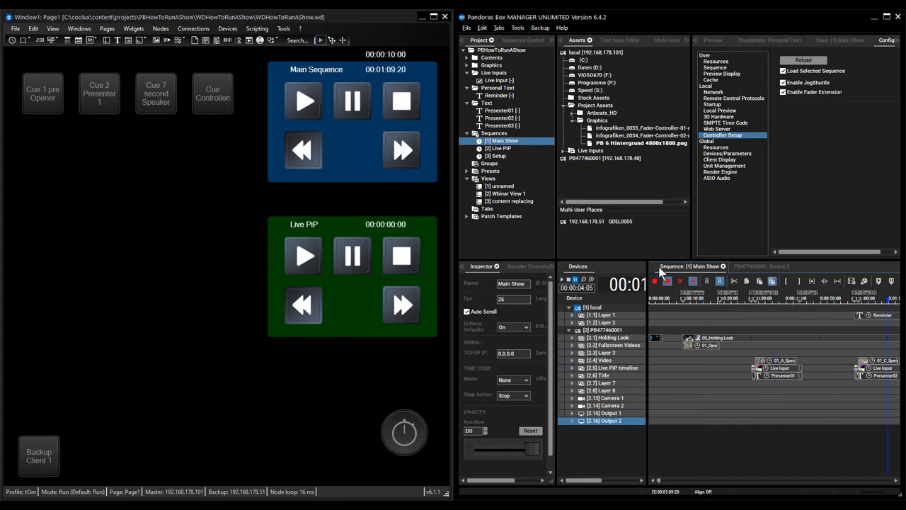
left_click(751, 265)
left_click(690, 267)
left_click(497, 156)
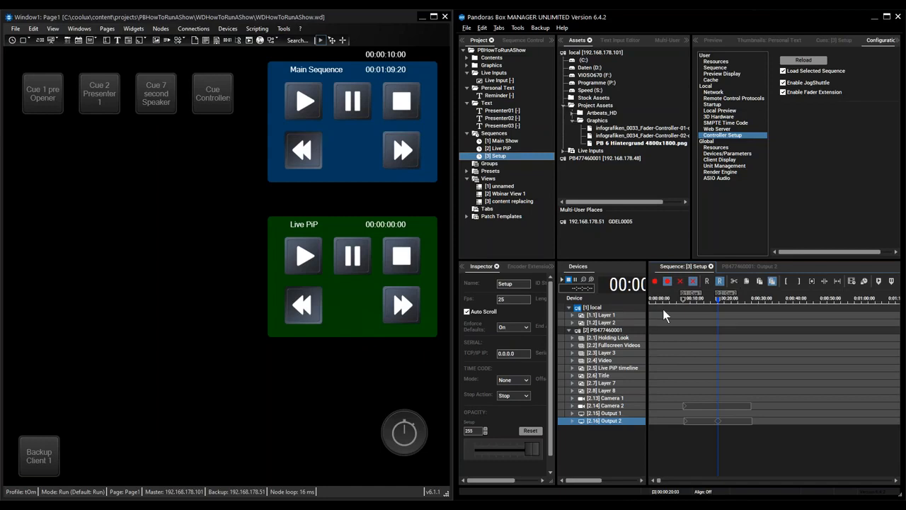
Step: Move the Live PiP sequence position to 00:00:10:00
left_click(498, 148)
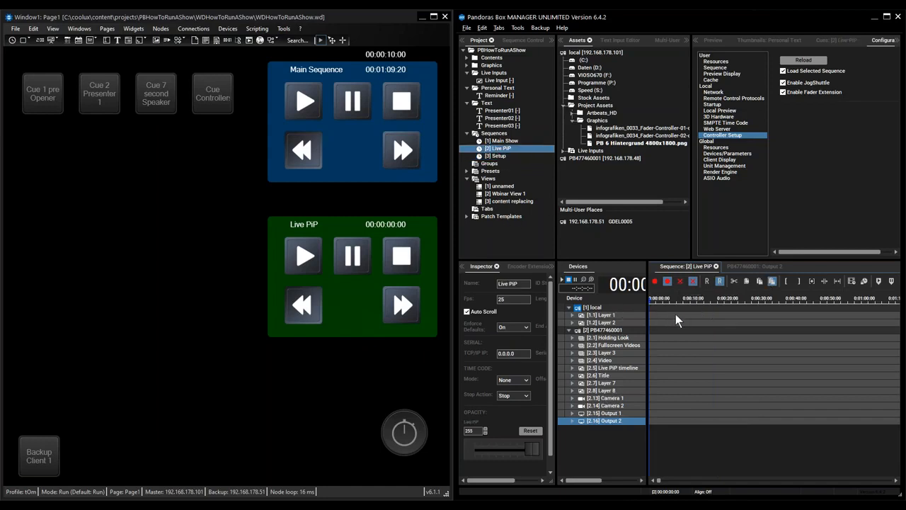
type("1000")
key("Return")
left_click(747, 266)
left_click(684, 266)
Step: Remove the speaker video and Live Input clips on Layer 7 and Layer 8 from Main Show, and open the Live PiP sequence
left_click(500, 141)
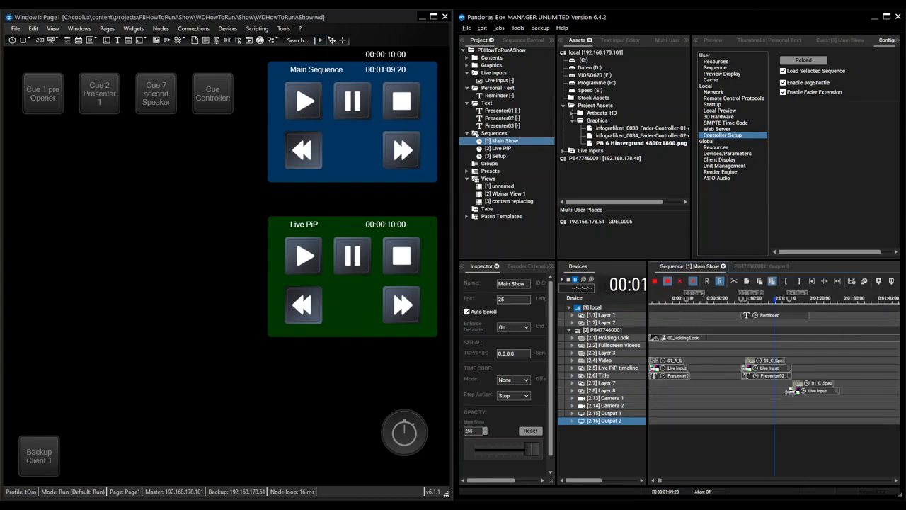
left_click(763, 368)
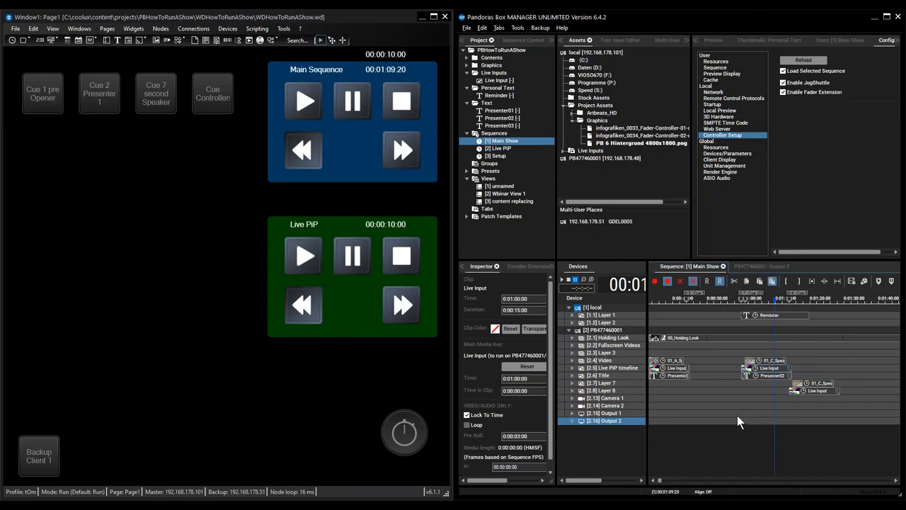
left_click_drag(837, 387, 812, 402)
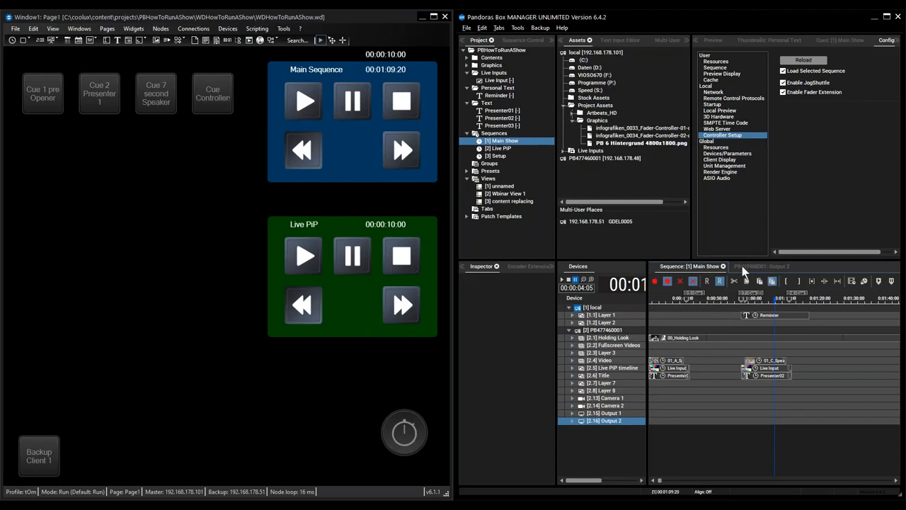
left_click(498, 149)
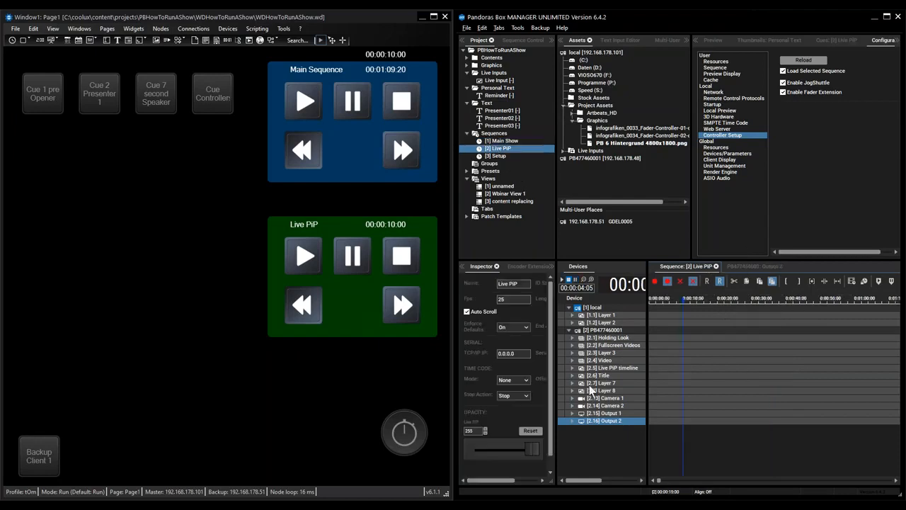
Step: Paste the Live Input clip onto Layer 8 at 00:00:10:00 in Live PiP and add a play cue there
left_click(604, 390)
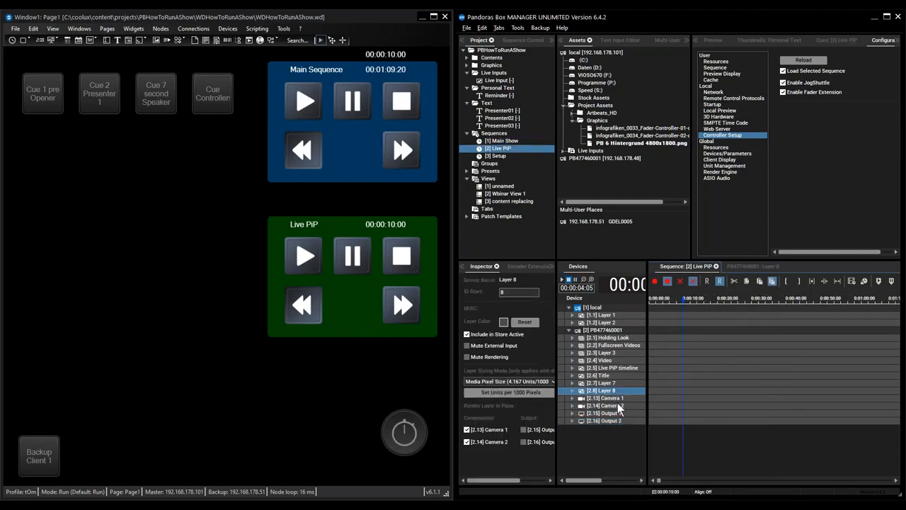
key("ctrl+v")
left_click(878, 282)
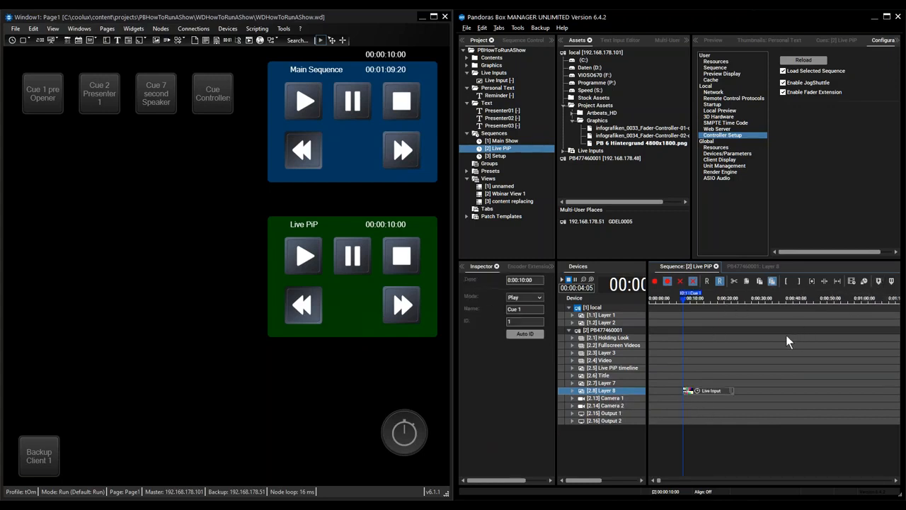
Step: Add a pause cue at the clip's position key at 00:00:13:15 and set Cue 1's mode to Pause
key("Right")
left_click_drag(684, 299, 732, 298)
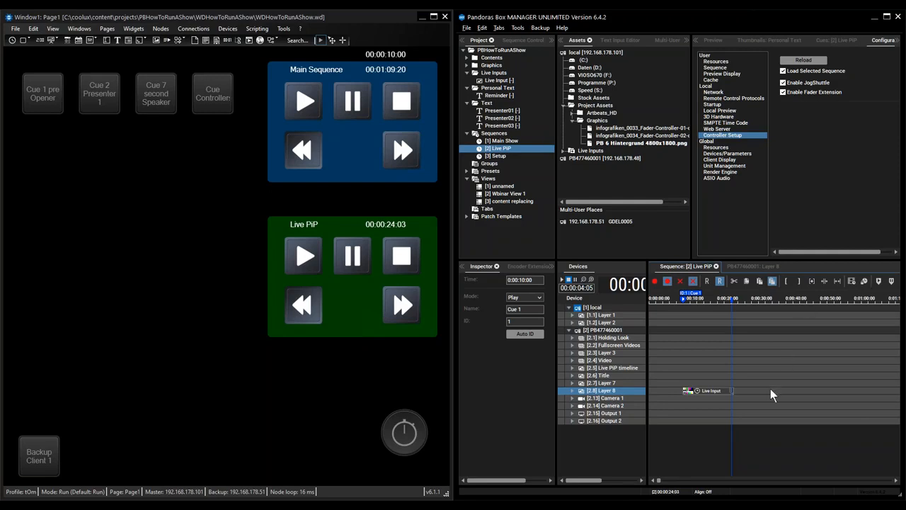
scroll(780, 417, "up", 4)
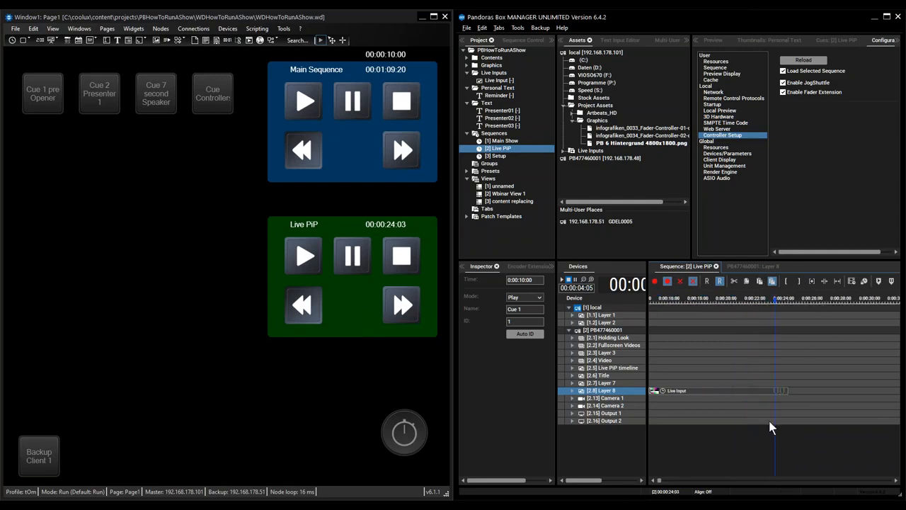
scroll(793, 421, "down", 3)
left_click_drag(761, 376, 716, 394)
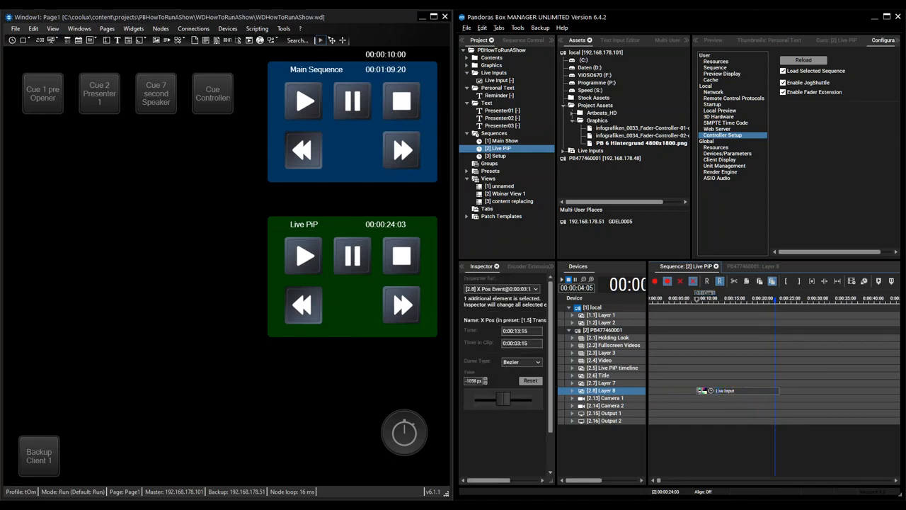
left_click(716, 396)
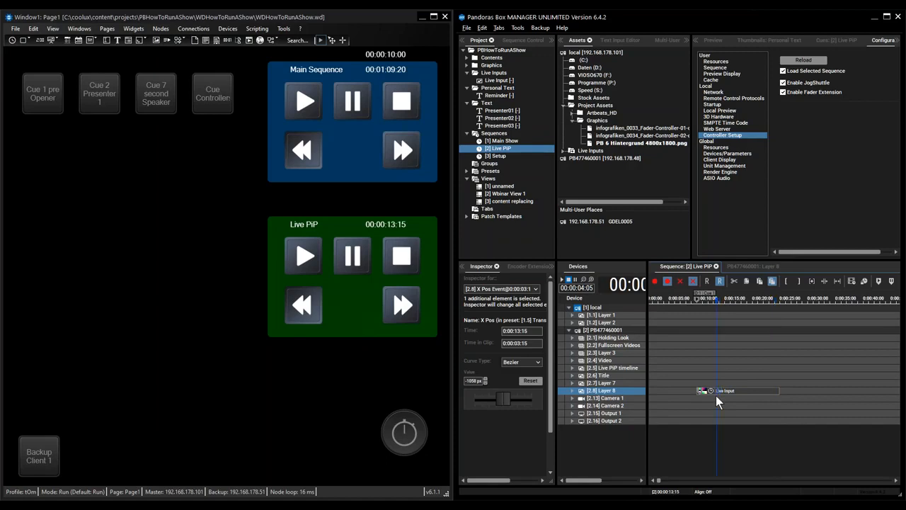
left_click(891, 283)
left_click(698, 298)
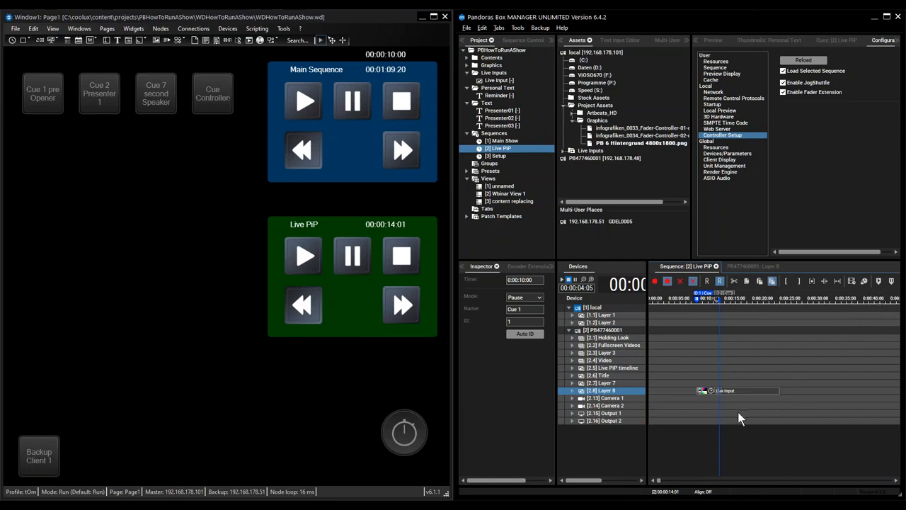
Step: Add a jump cue at 00:00:14:01 in Live PiP with Cue ID 1 as its jump target
scroll(736, 396, "right", 2)
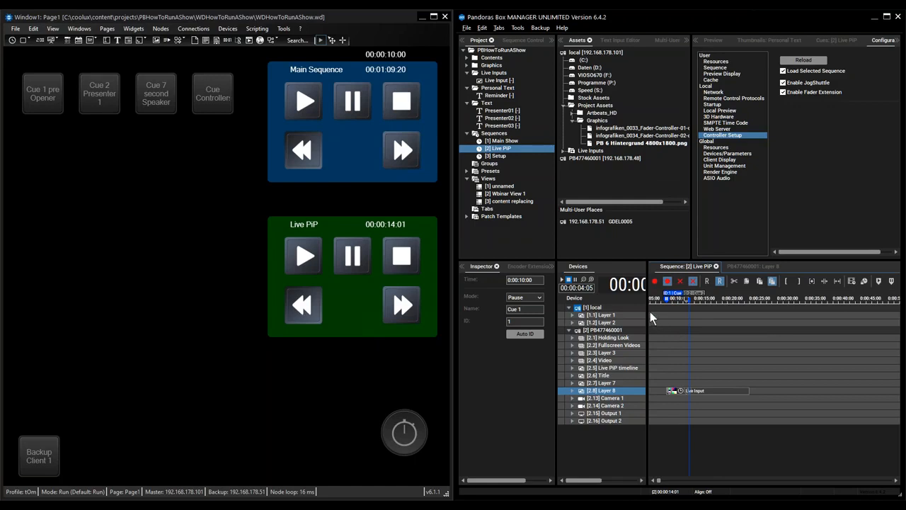
left_click_drag(649, 311, 632, 311)
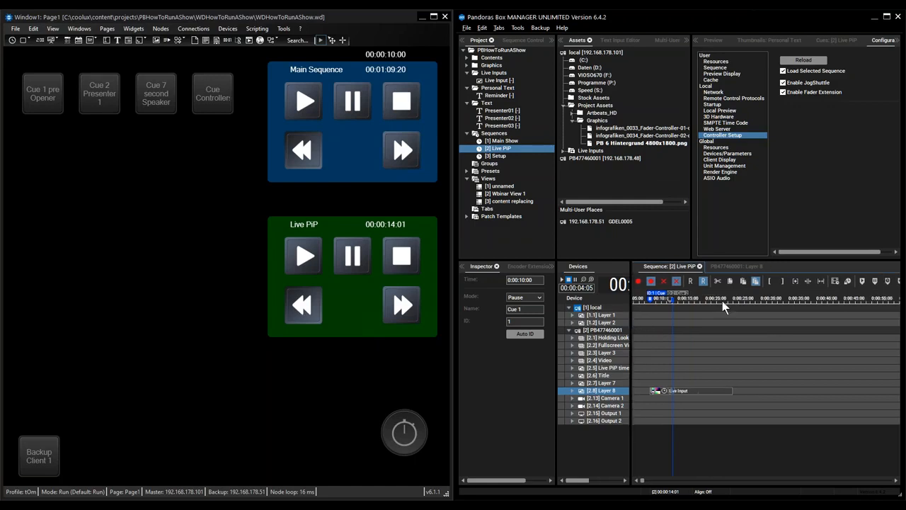
left_click(897, 282)
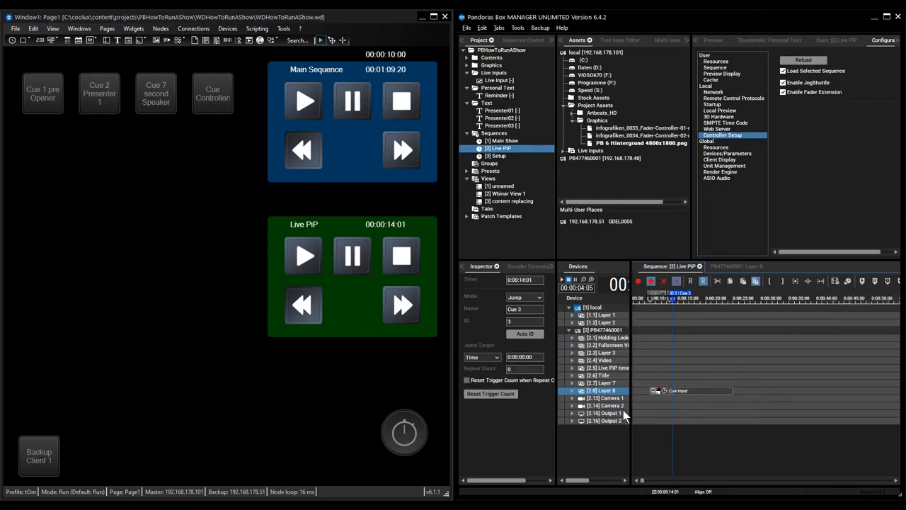
left_click(476, 358)
left_click(496, 373)
type("1")
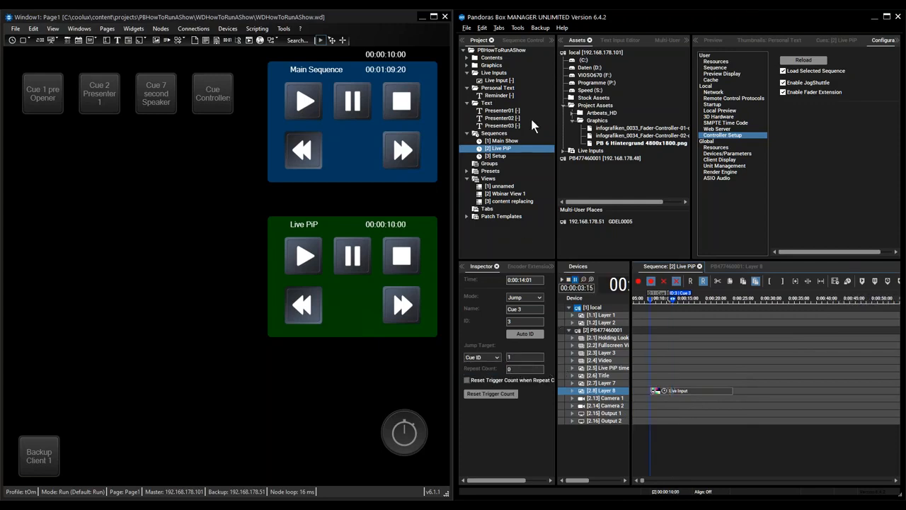
Step: Toggle the preview for site PB477460001 and display the Preview
right_click(588, 329)
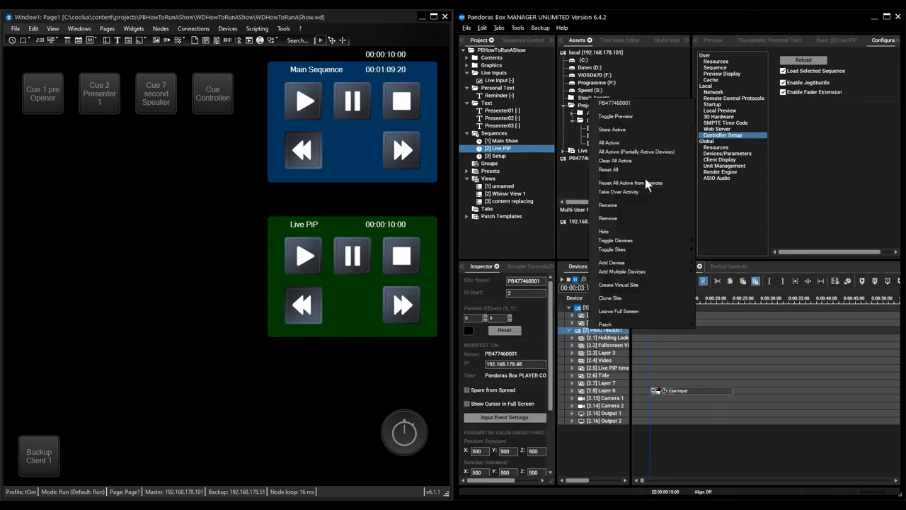
left_click(627, 121)
left_click(712, 40)
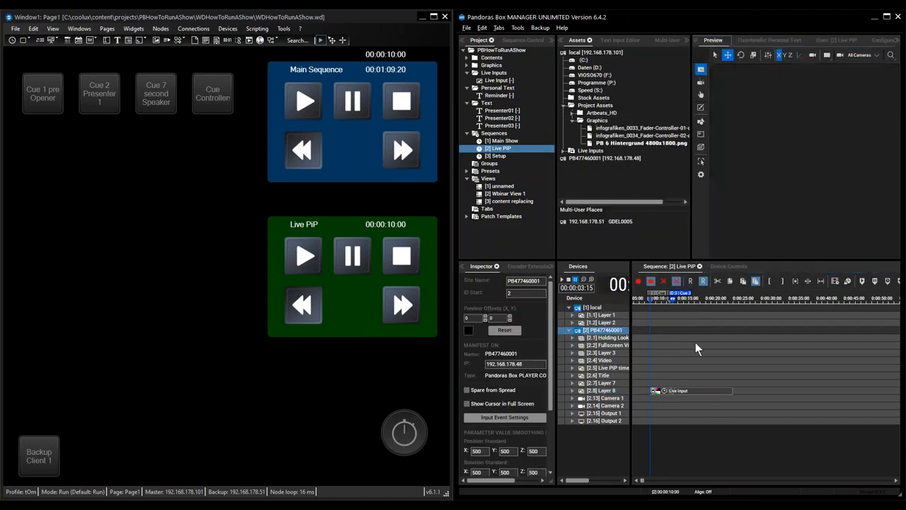
key("space")
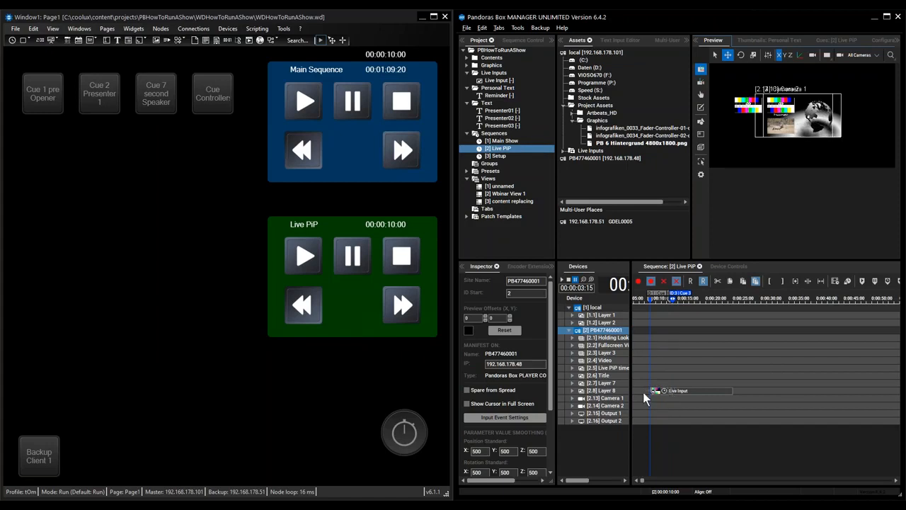
Step: Rename Layer 8 as "manual Live PiP" and set its layer color to dark red
left_click(611, 390)
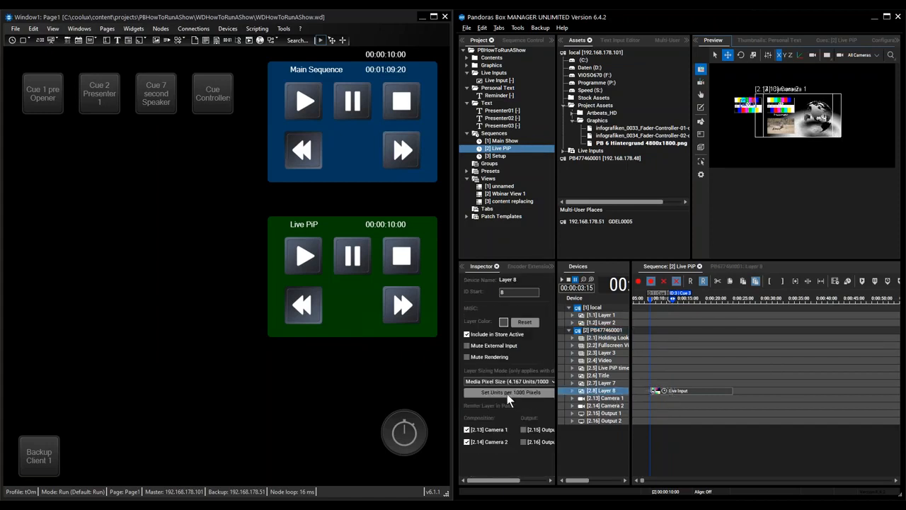
key("F2")
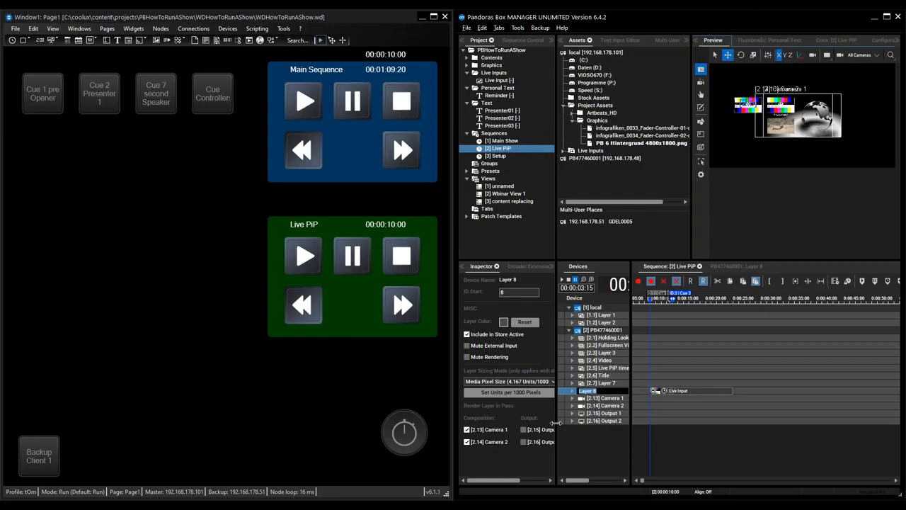
type("manual Live Pi")
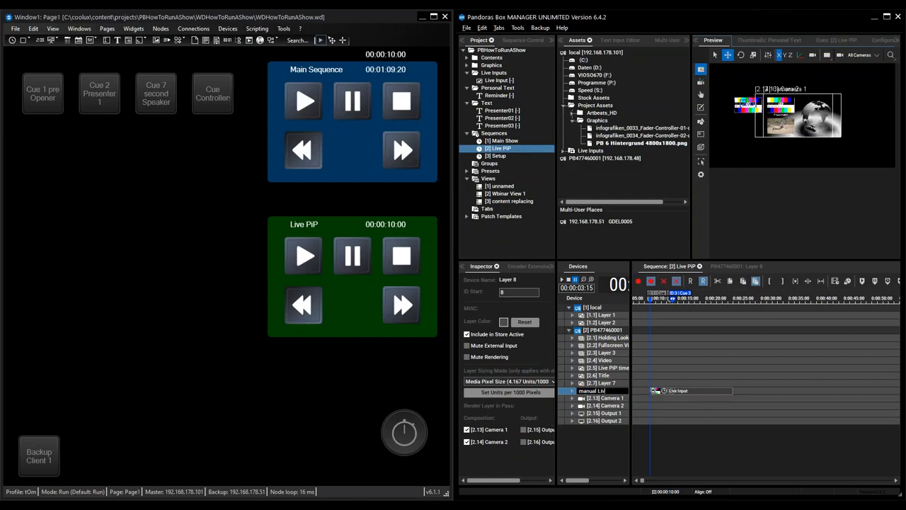
key("Return")
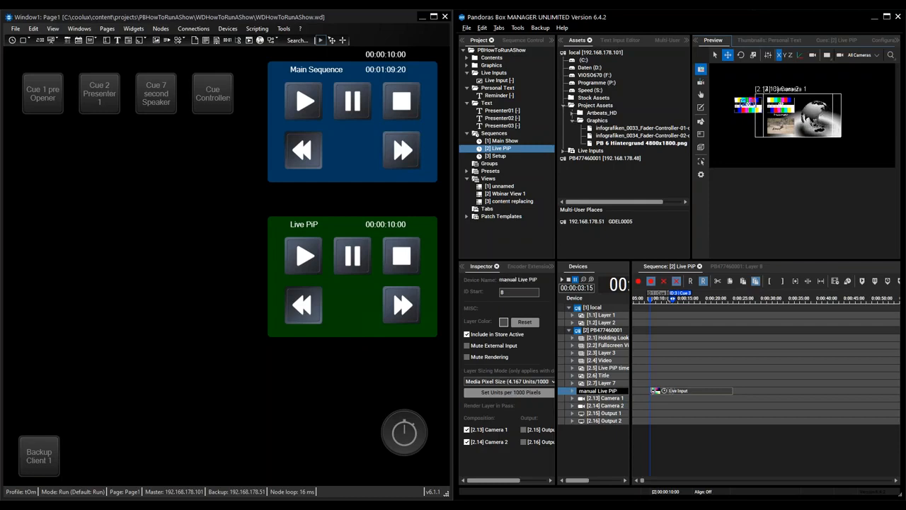
left_click(503, 321)
left_click(511, 398)
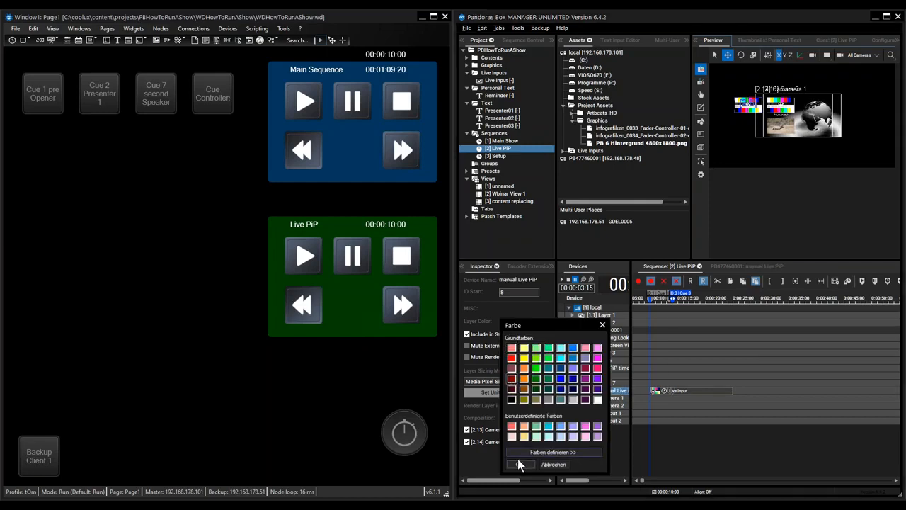
left_click(518, 463)
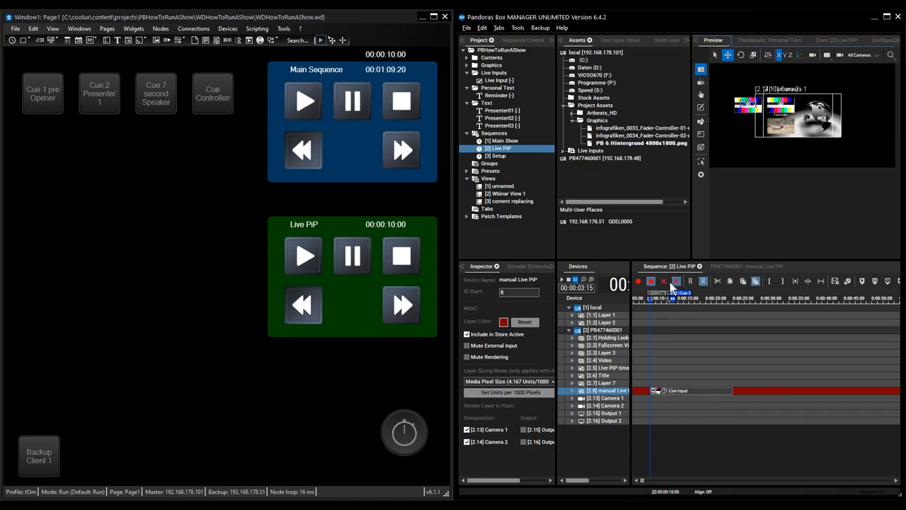
Step: Review the layers of the Main Show and Setup sequences and return to the Live PiP sequence
left_click(501, 141)
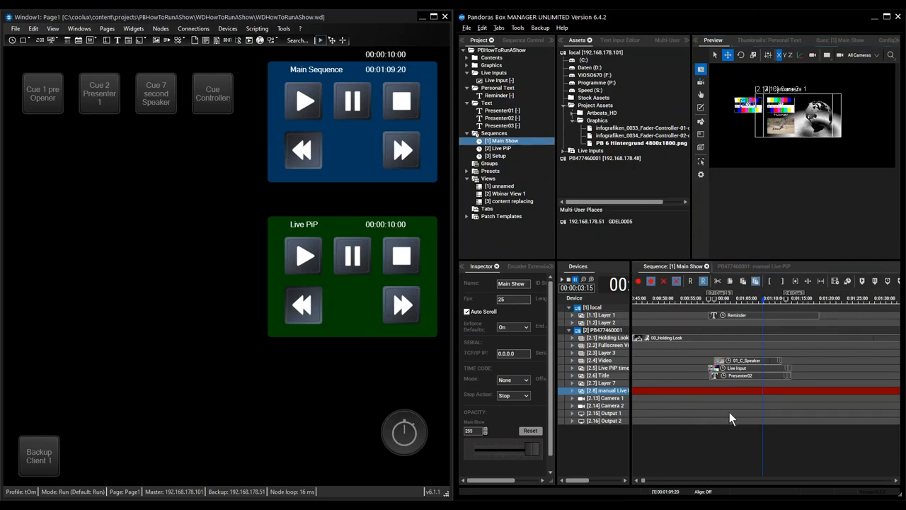
left_click(500, 155)
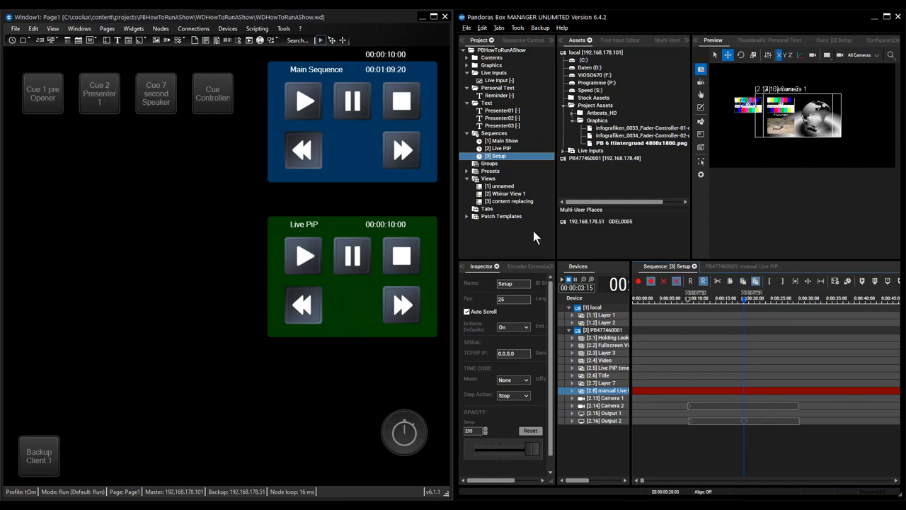
left_click(499, 148)
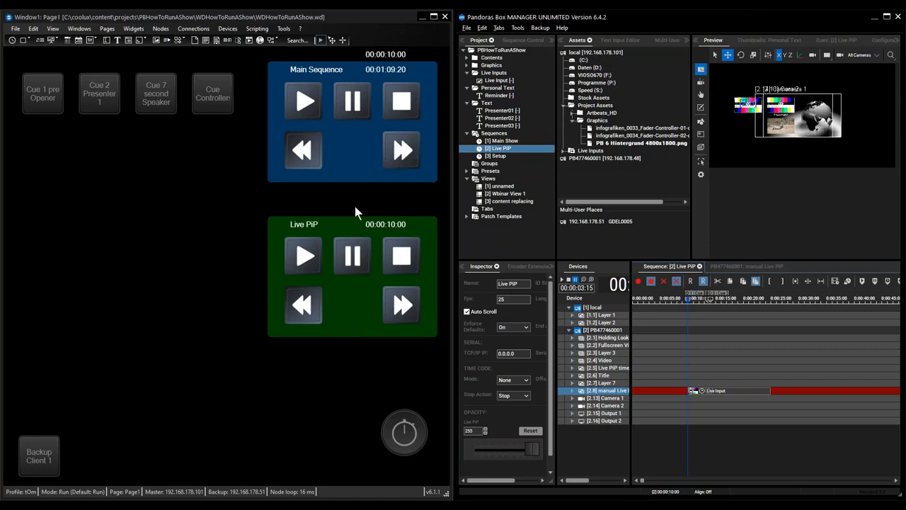
Step: Run Live PiP out and back to 00:00:10:00, and move Main Show through its cues to 00:00:30:00
left_click(306, 261)
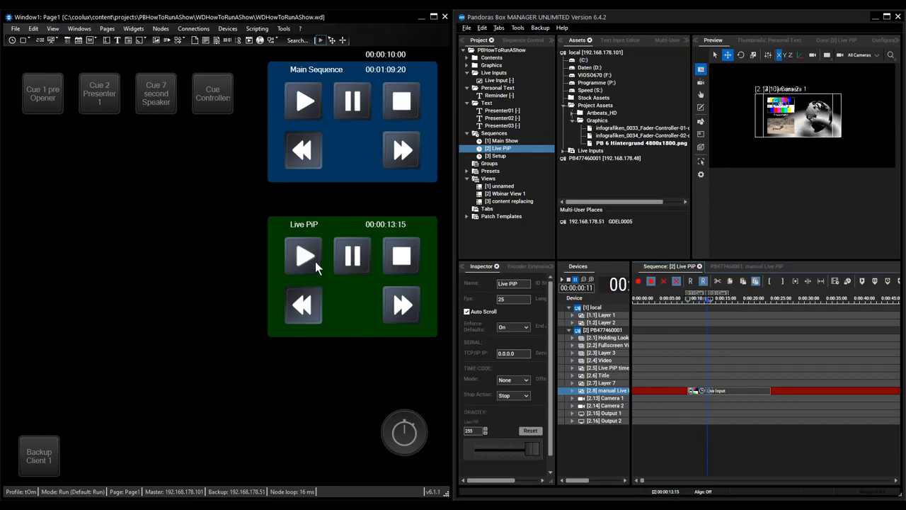
left_click(314, 296)
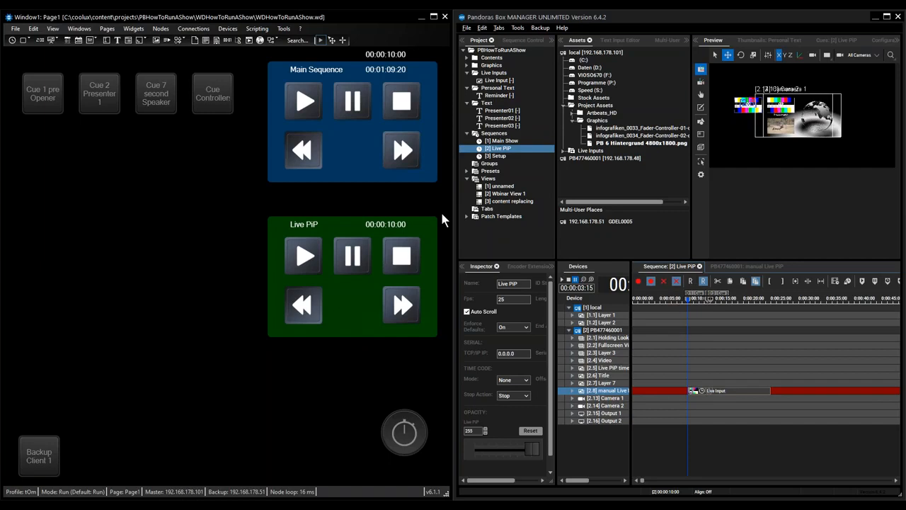
left_click(310, 101)
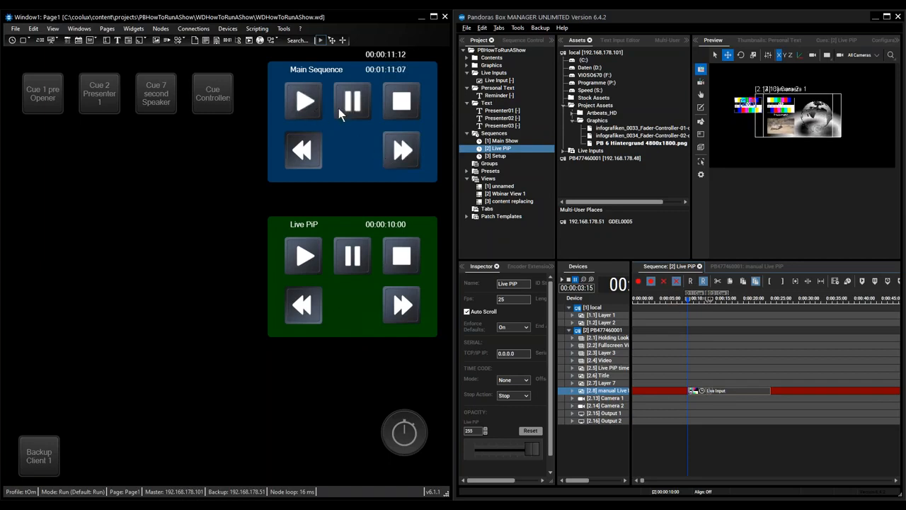
left_click(401, 149)
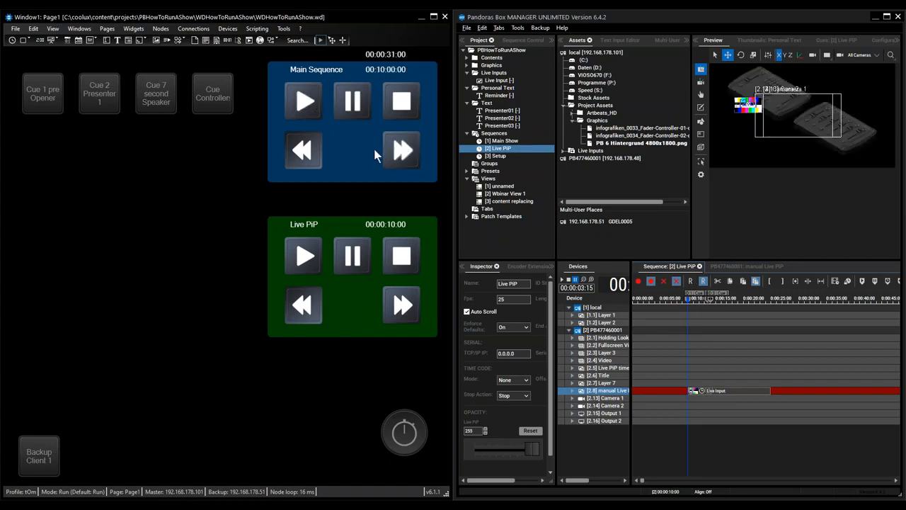
left_click(302, 150)
left_click(302, 151)
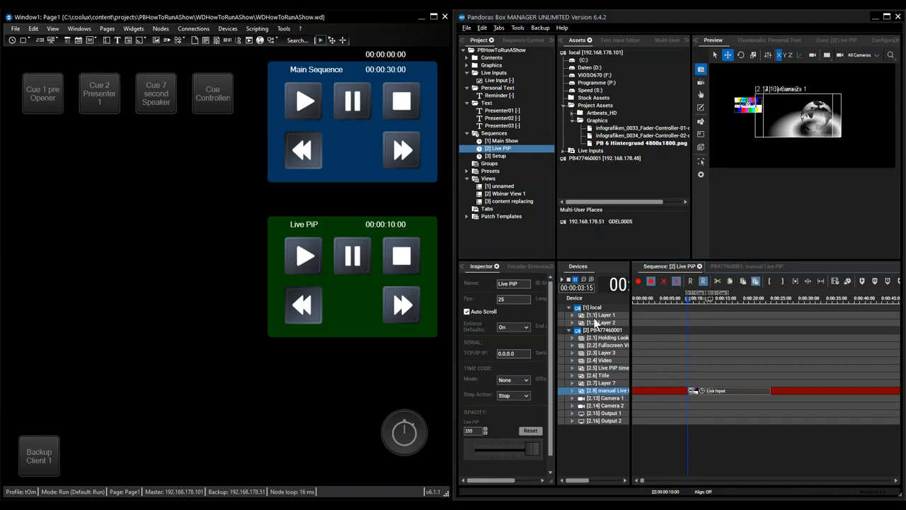
Step: Play the Live PiP sequence in and back out over the Main Show background and save the project
left_click(304, 256)
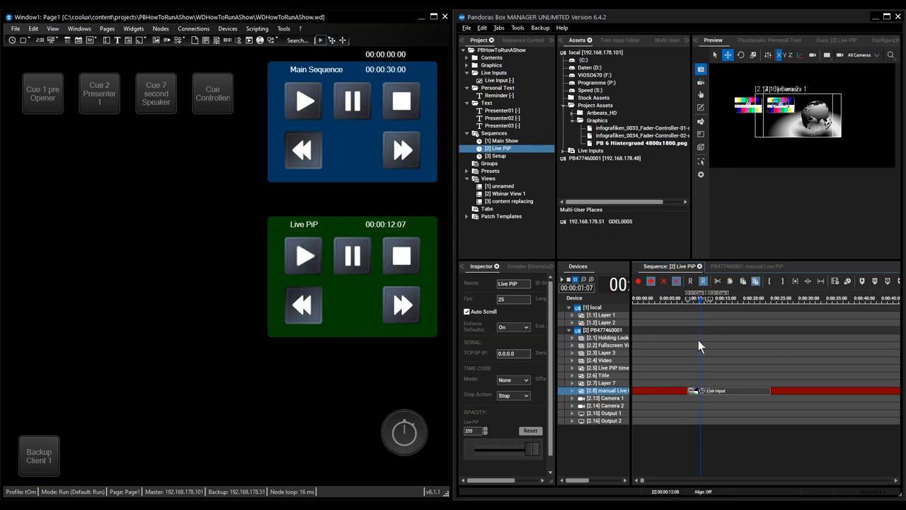
left_click(308, 257)
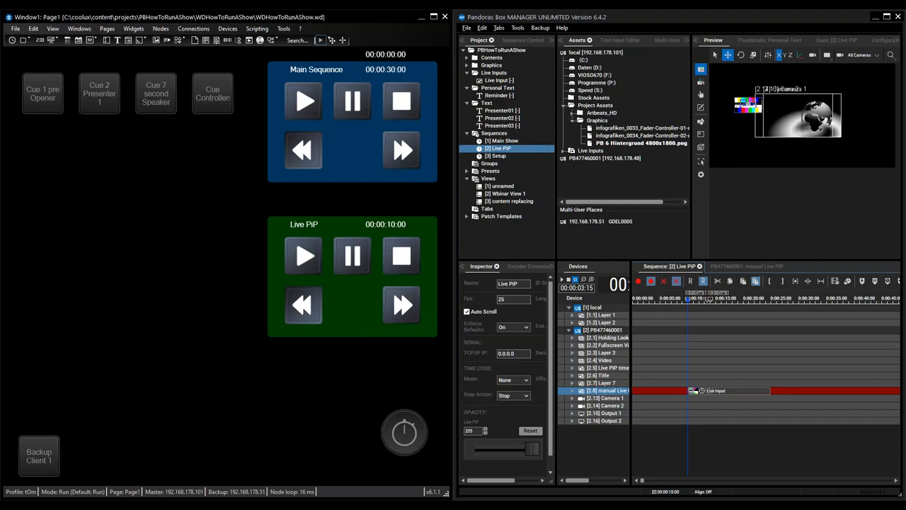
key("ctrl+s")
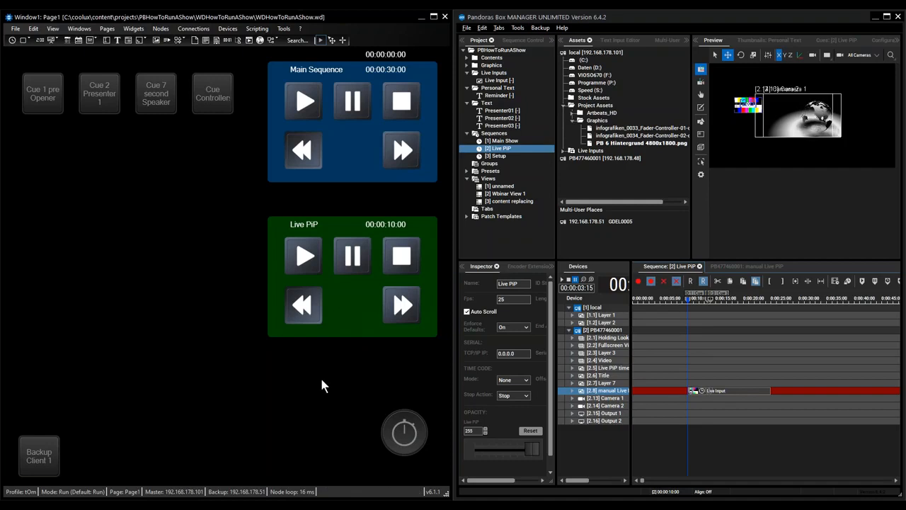
Step: Open the Backup Client 1 button's script and the PB477460001 site settings to compare the client IP address
right_click(46, 455)
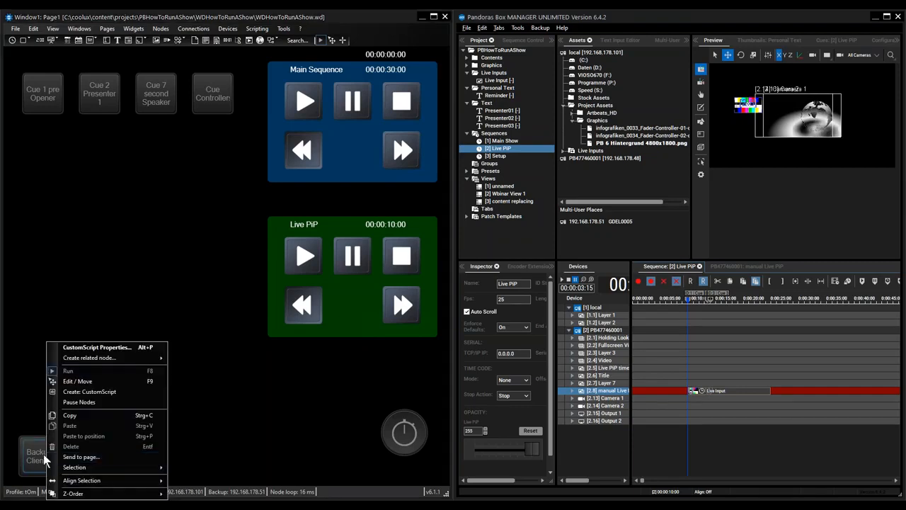
left_click(101, 346)
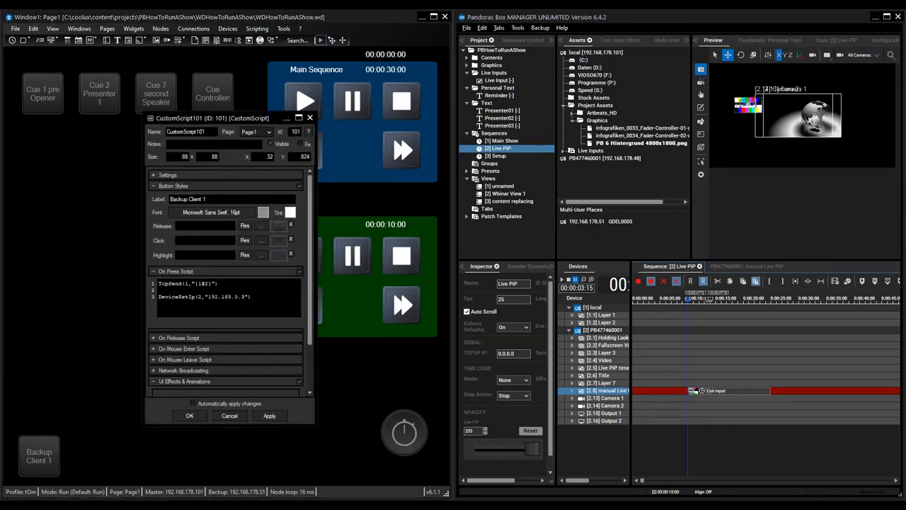
left_click(601, 323)
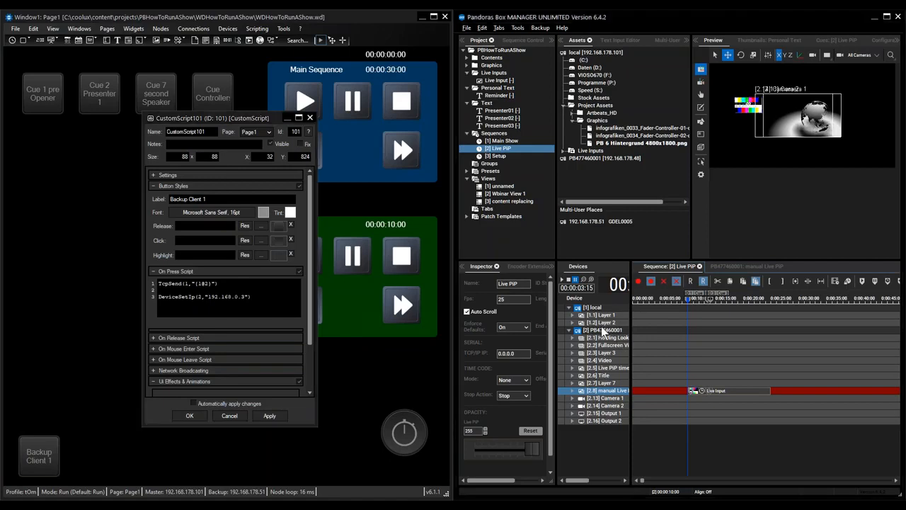
left_click(601, 330)
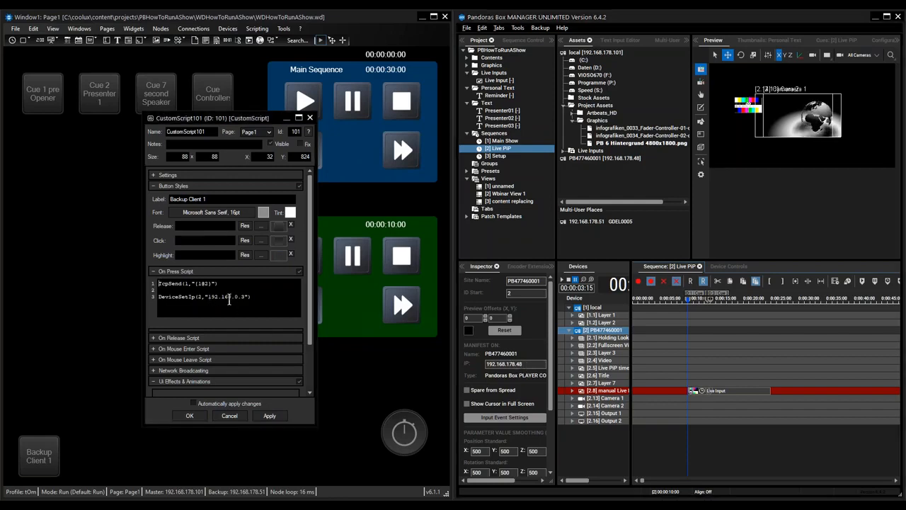
Step: Examine the TcpSend and DeviceSetIp lines of the Backup Client 1 button's press script, and widen the Inspector to show the full site type
left_click_drag(207, 297, 242, 301)
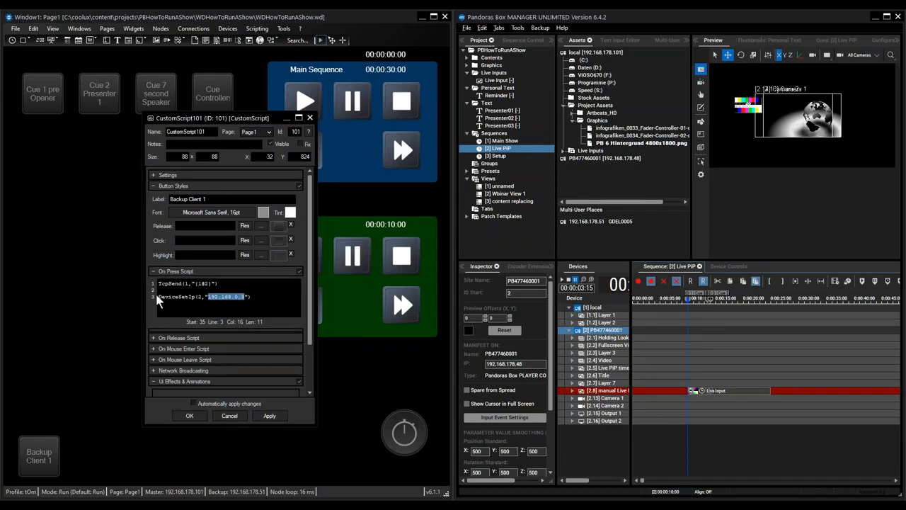
left_click_drag(158, 296, 238, 298)
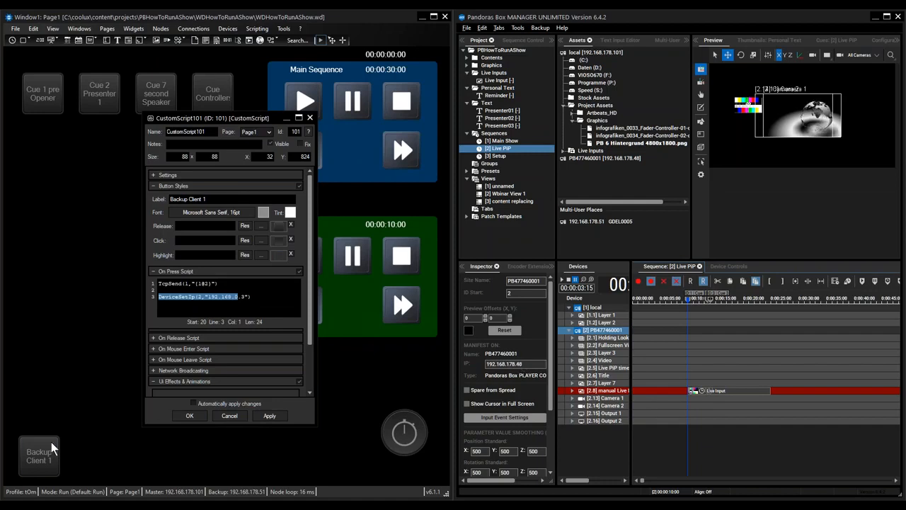
left_click(178, 298)
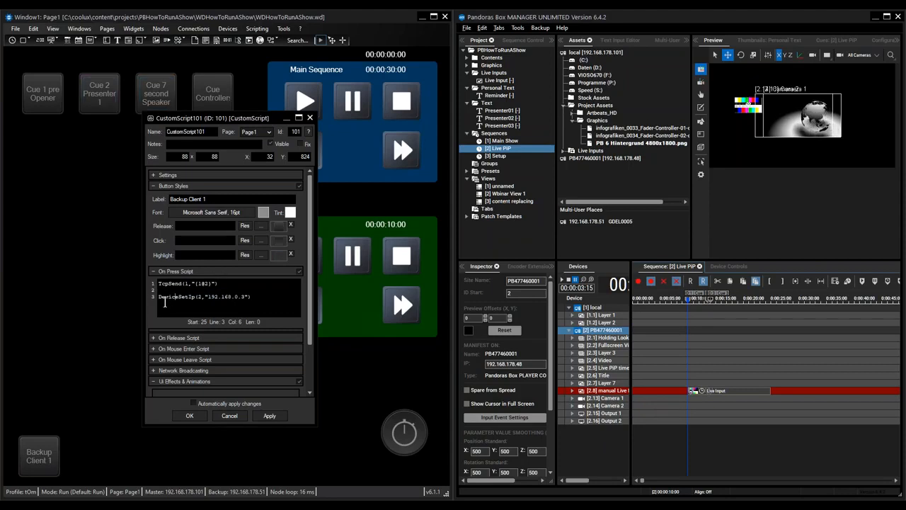
left_click_drag(162, 298, 202, 297)
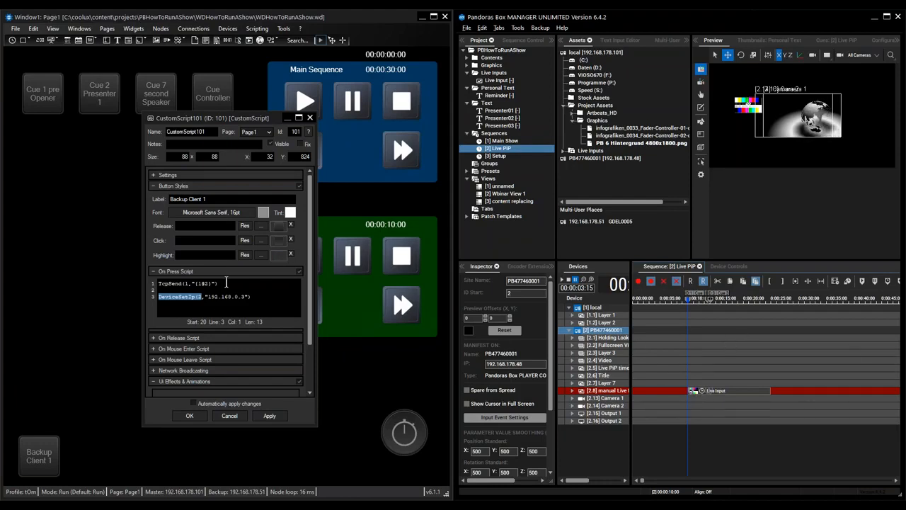
left_click_drag(228, 287, 157, 283)
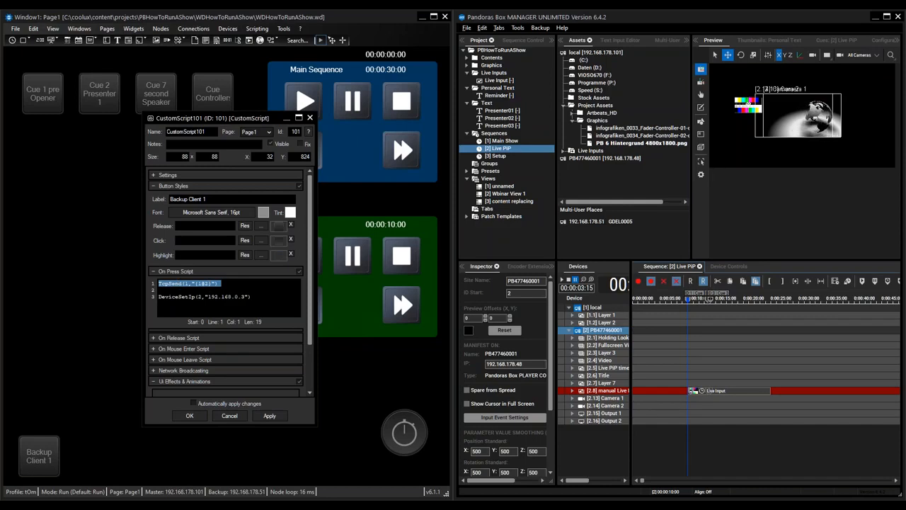
left_click(162, 284)
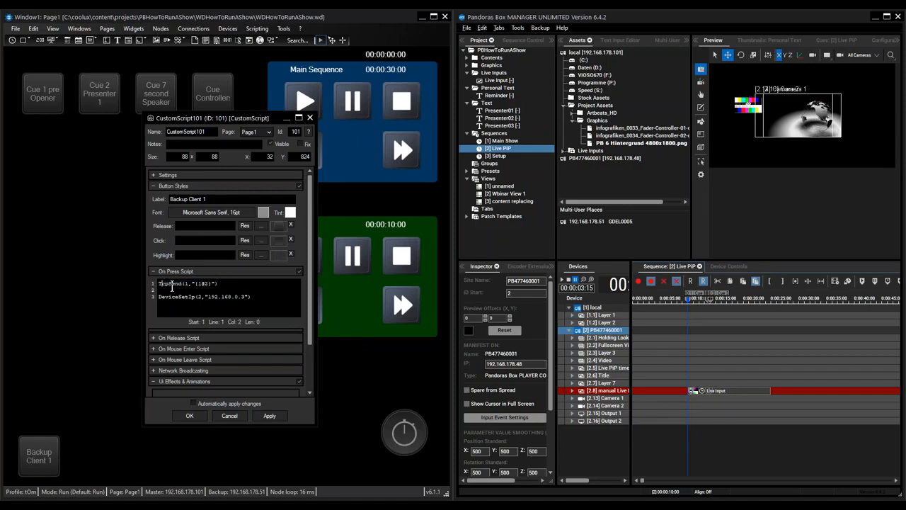
left_click_drag(159, 284, 219, 286)
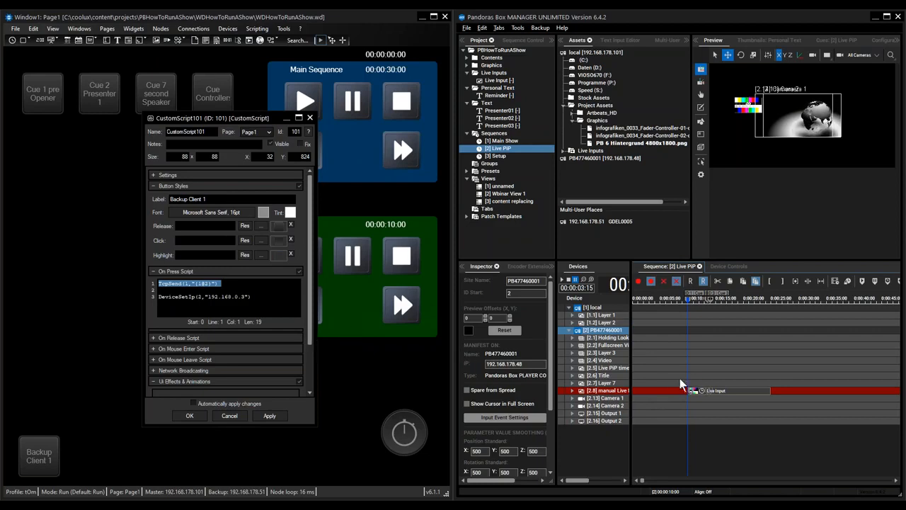
left_click_drag(262, 118, 154, 82)
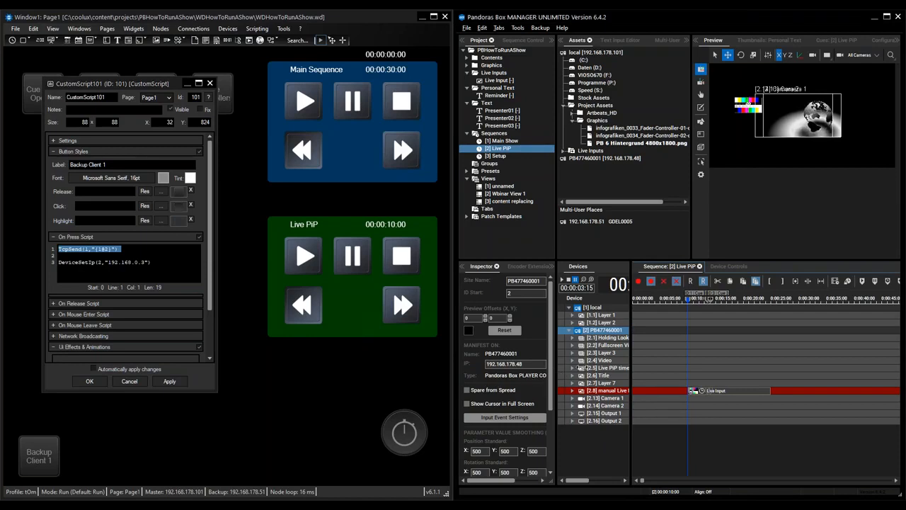
left_click_drag(555, 368, 598, 367)
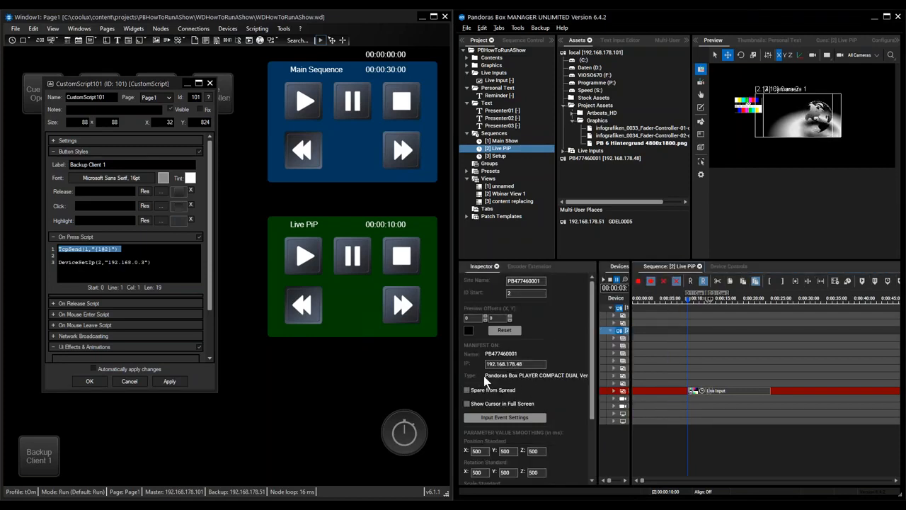
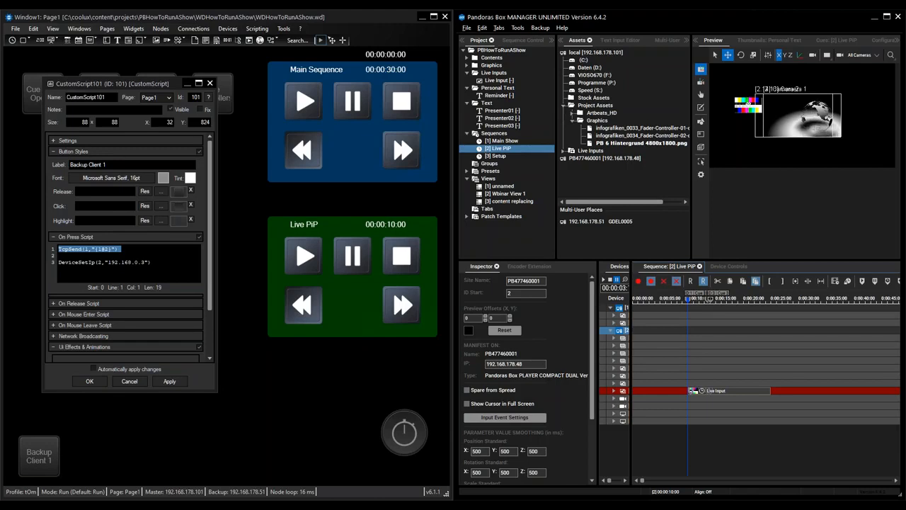
Step: Uncover the cue buttons behind the Backup Client 1 script window and recall Cue 2 Presenter 1
left_click(194, 28)
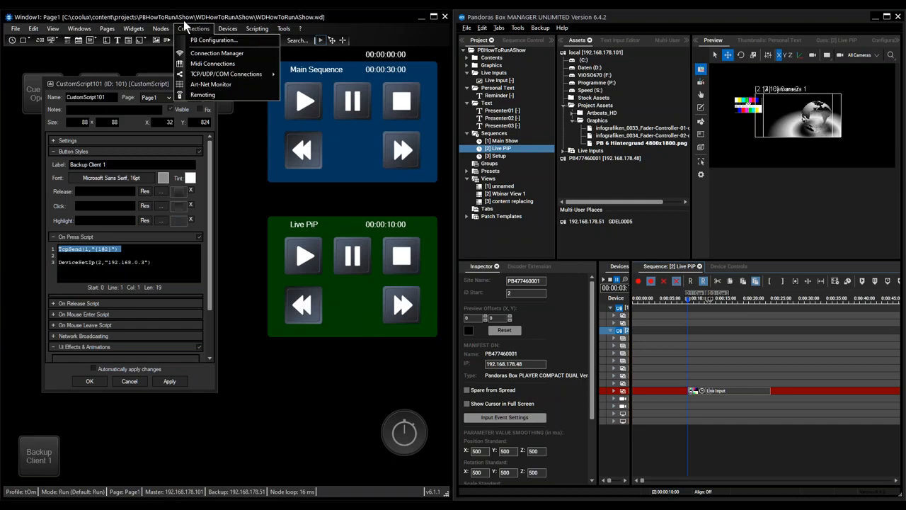
left_click(238, 179)
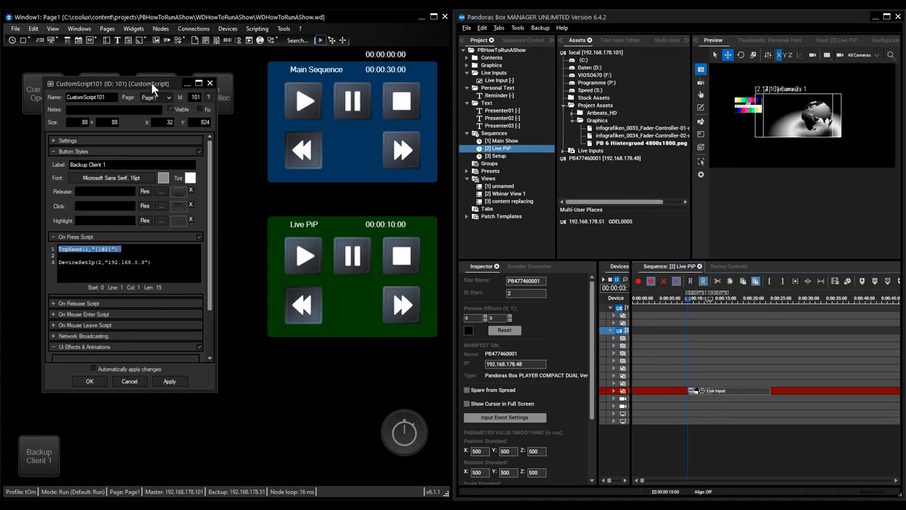
left_click_drag(151, 83, 142, 154)
left_click(101, 96)
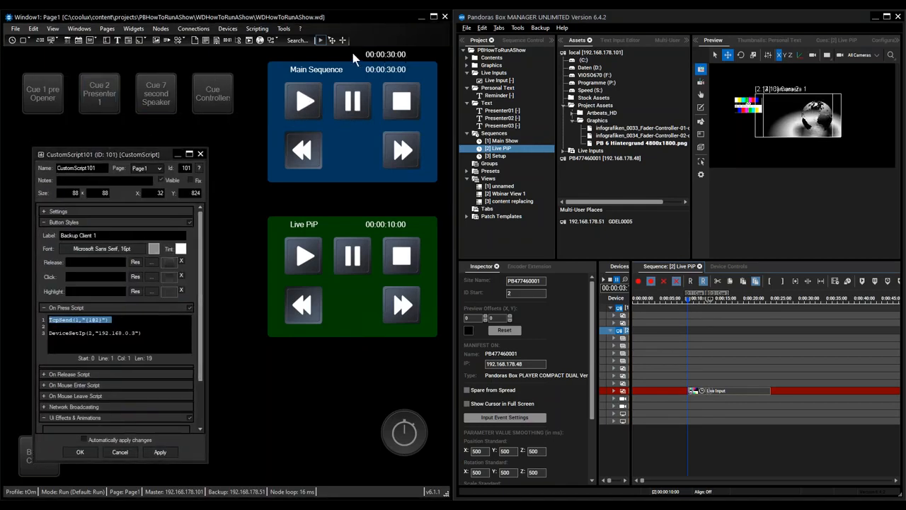
Step: Open the Pandoras Box network configuration and check its master and backup connection settings
left_click(186, 32)
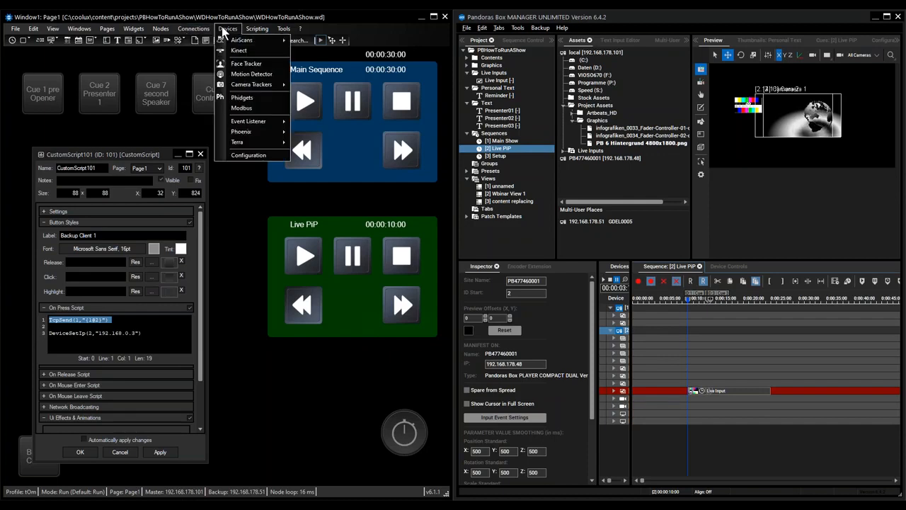
left_click(191, 41)
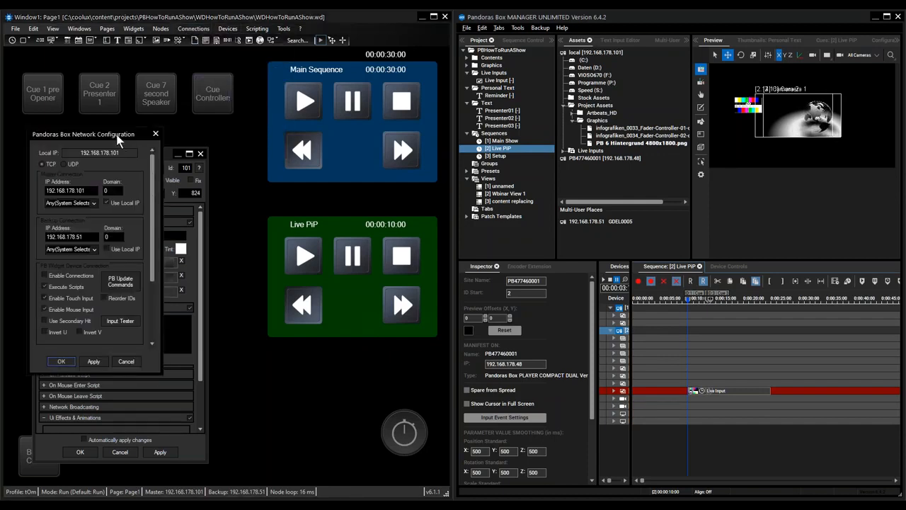
left_click_drag(118, 139, 170, 132)
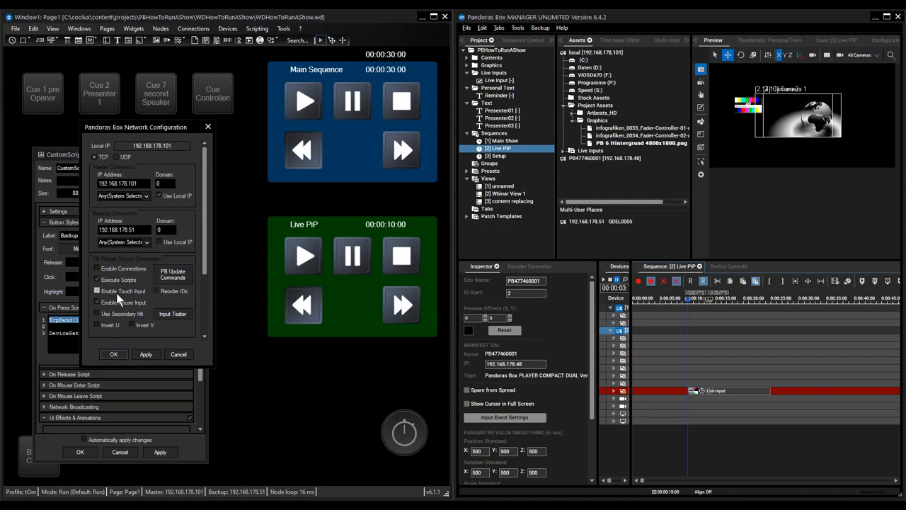
left_click(160, 230)
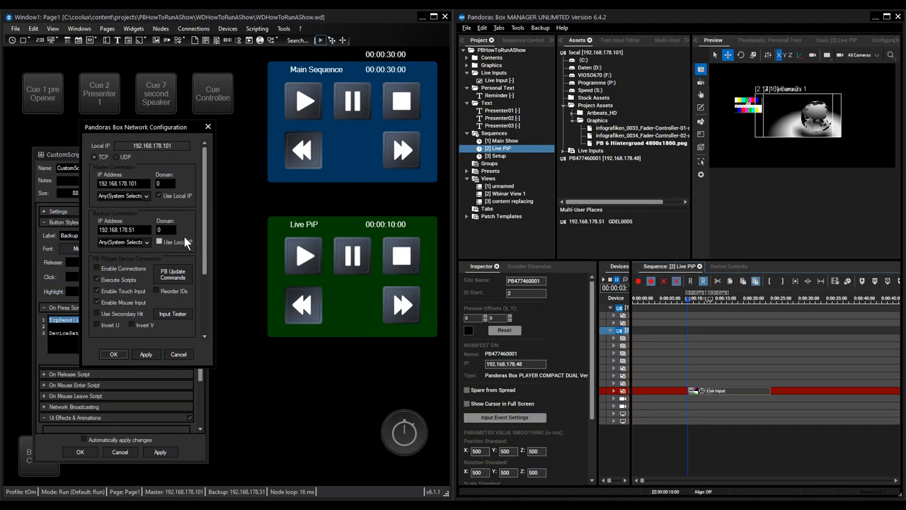
Step: Check the Use Backup timecode option of the label above the Main Sequence controls, and play Main Sequence to 00:00:31:00
right_click(392, 58)
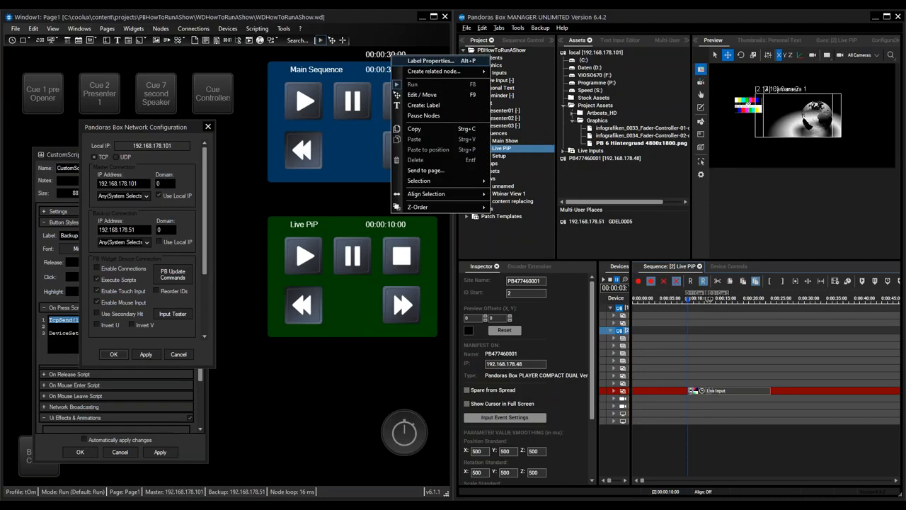
left_click(412, 61)
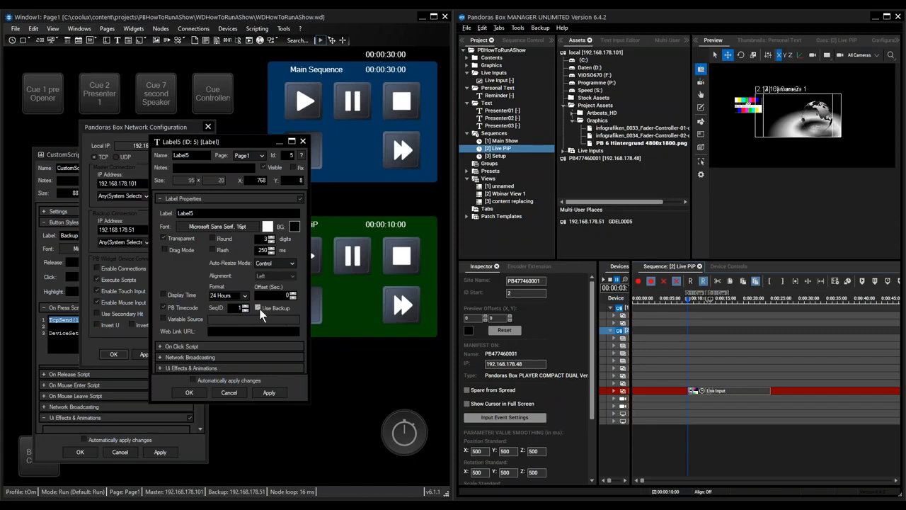
left_click(193, 391)
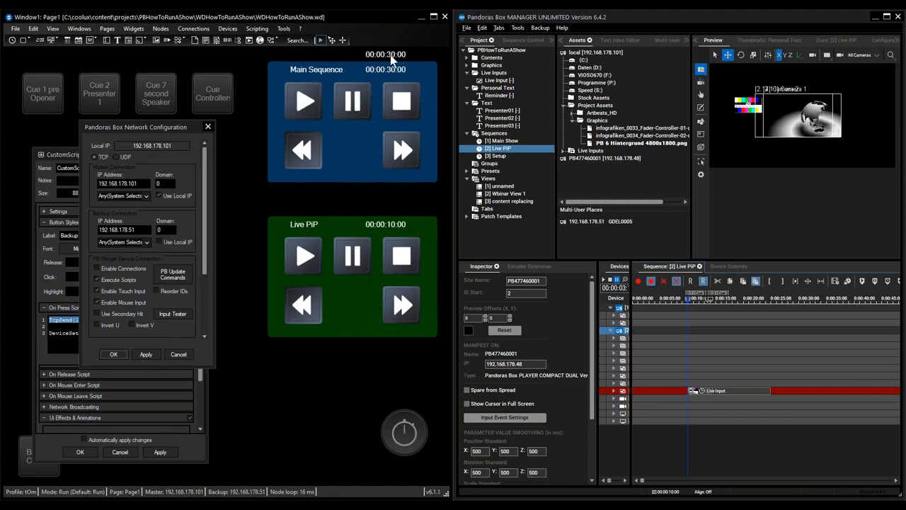
left_click(314, 98)
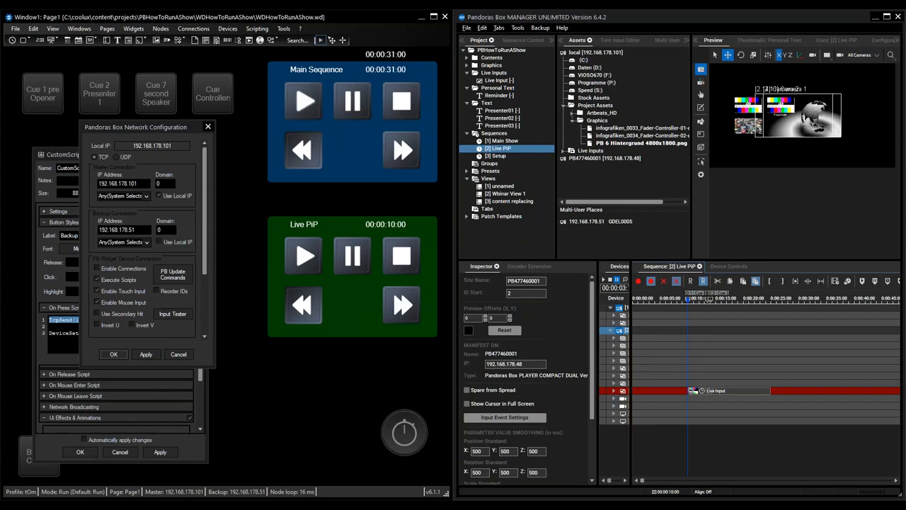
Step: Accept and close the Pandoras Box network configuration and the Backup Client 1 button's properties
left_click_drag(145, 130, 189, 177)
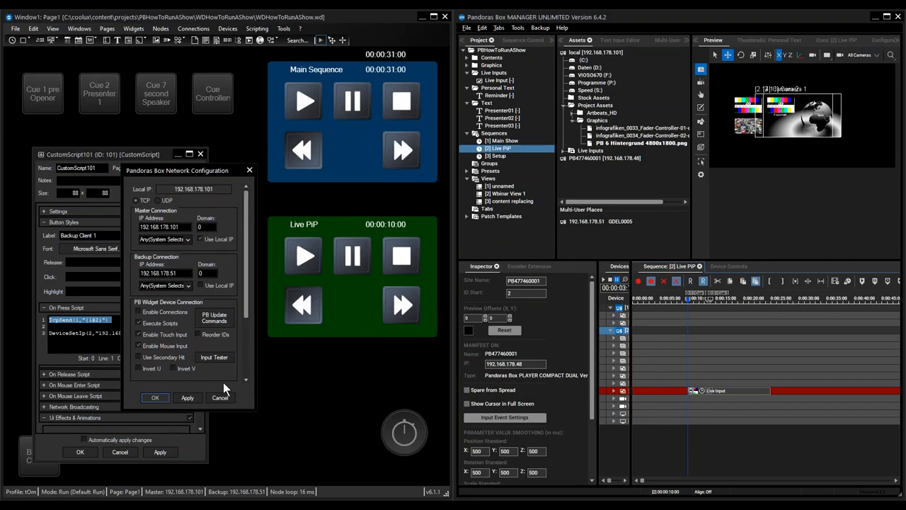
left_click(155, 398)
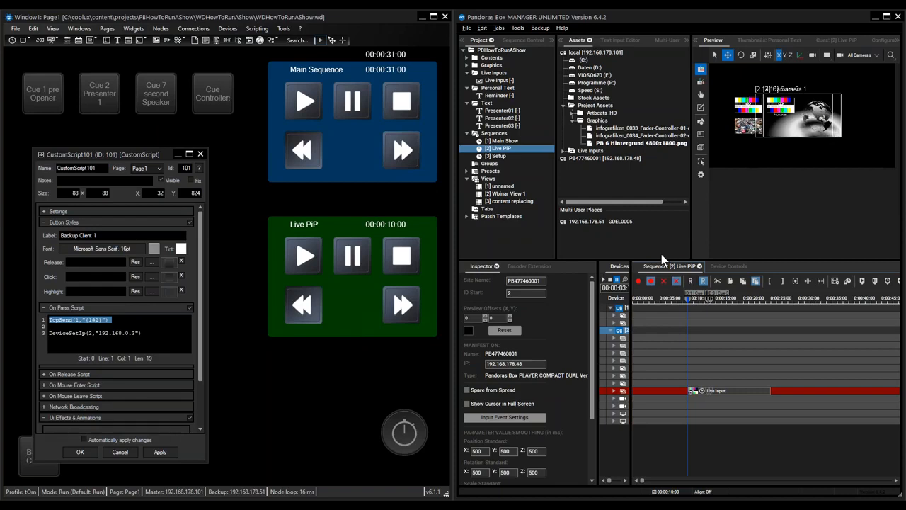
left_click(80, 450)
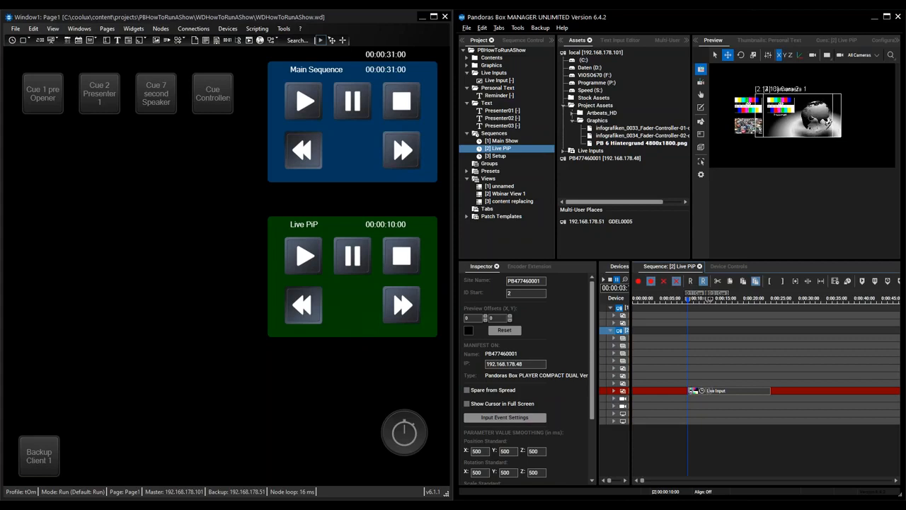
Step: Look at the Change Mode to Backup and Take Over All Sites in Domain commands, and switch to the PowerPoint Q&A slide
left_click(536, 28)
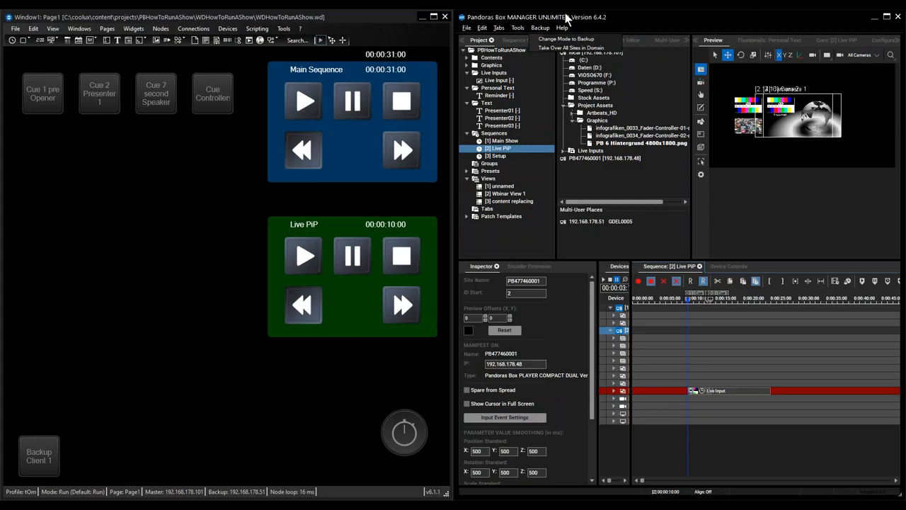
left_click(540, 28)
left_click(539, 28)
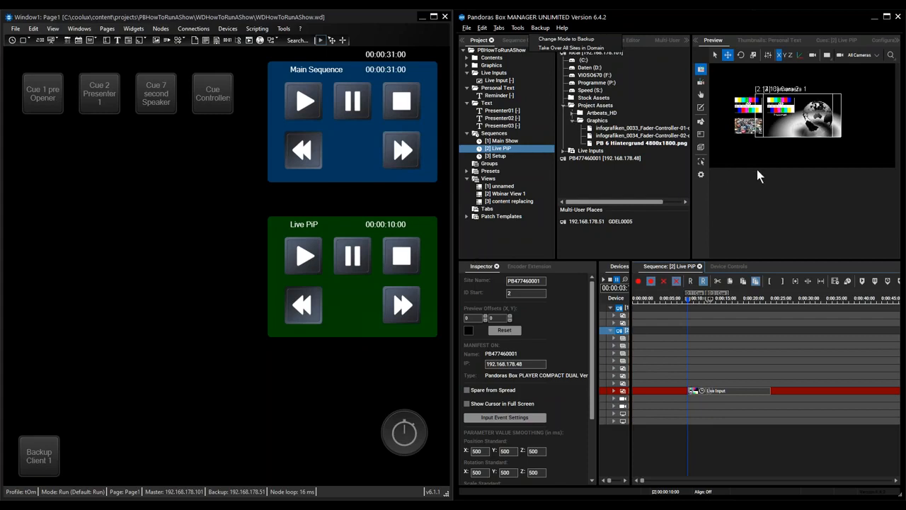
left_click(802, 105)
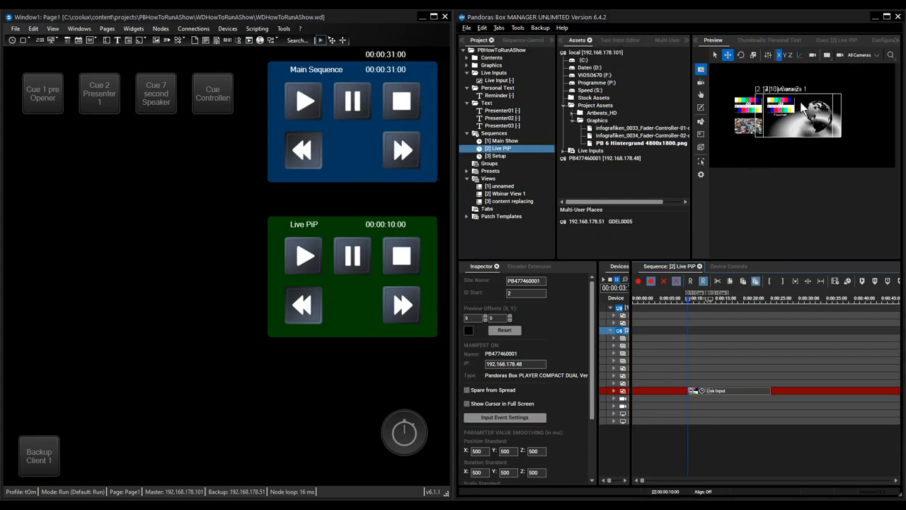
key("alt+Tab")
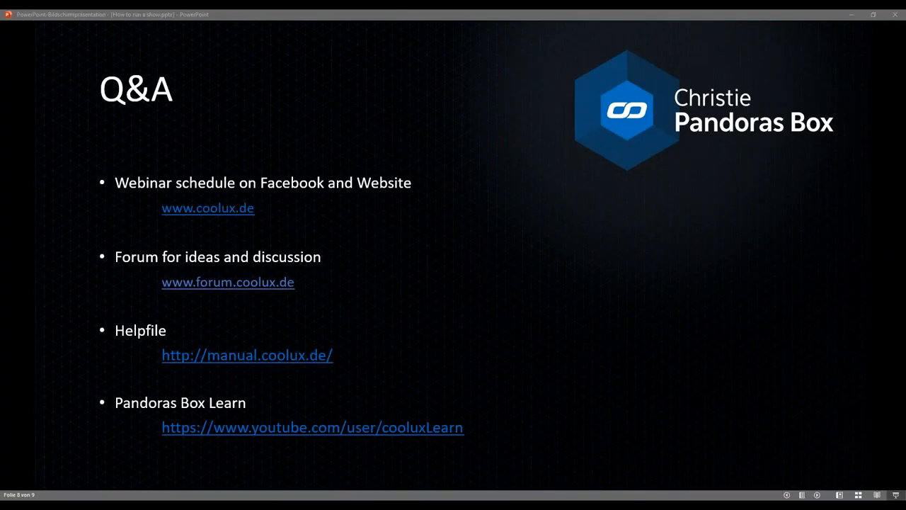